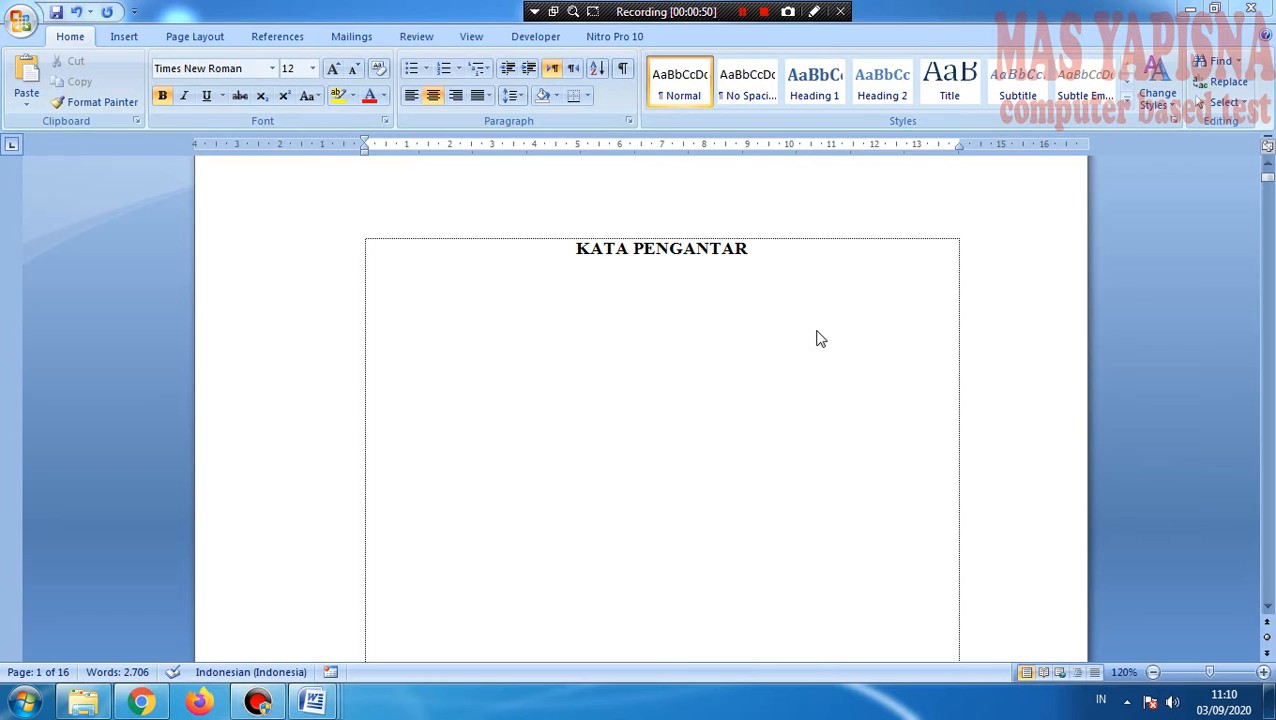
Step: Look through the KATA PENGANTAR and DAFTAR ISI pages at the start of the document
click(778, 440)
scroll(808, 414, down, 5)
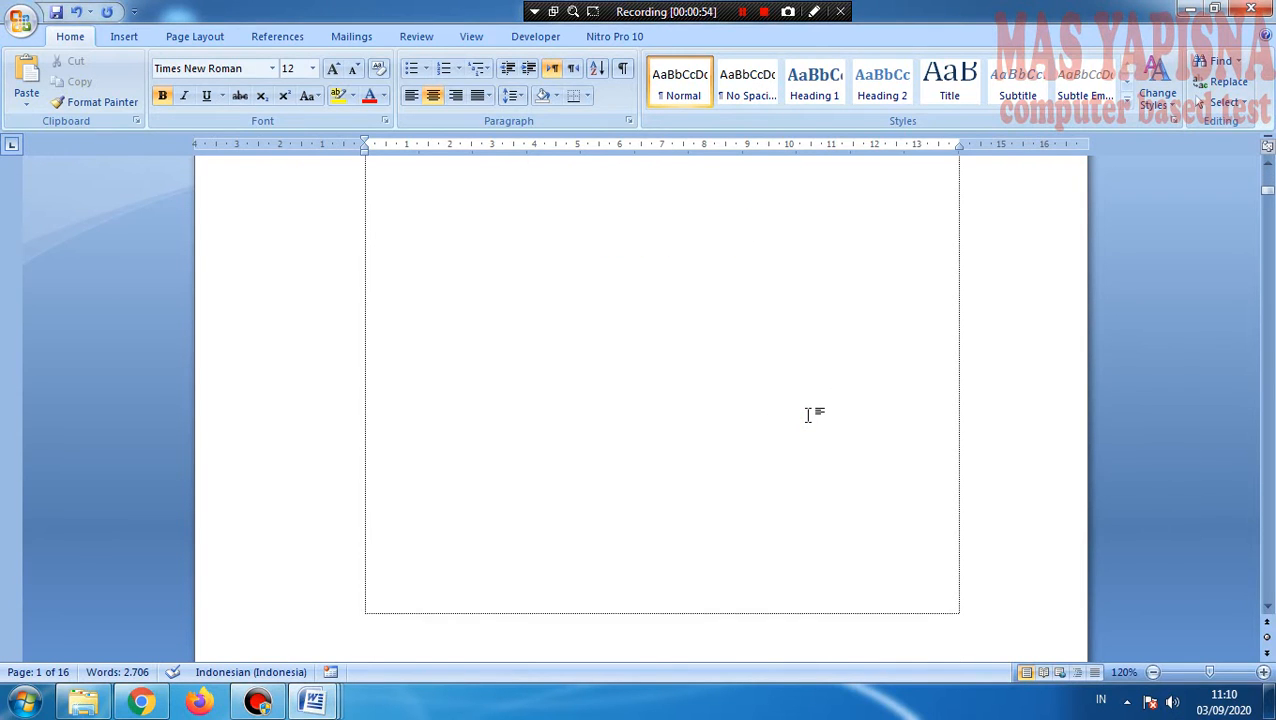
scroll(808, 414, down, 6)
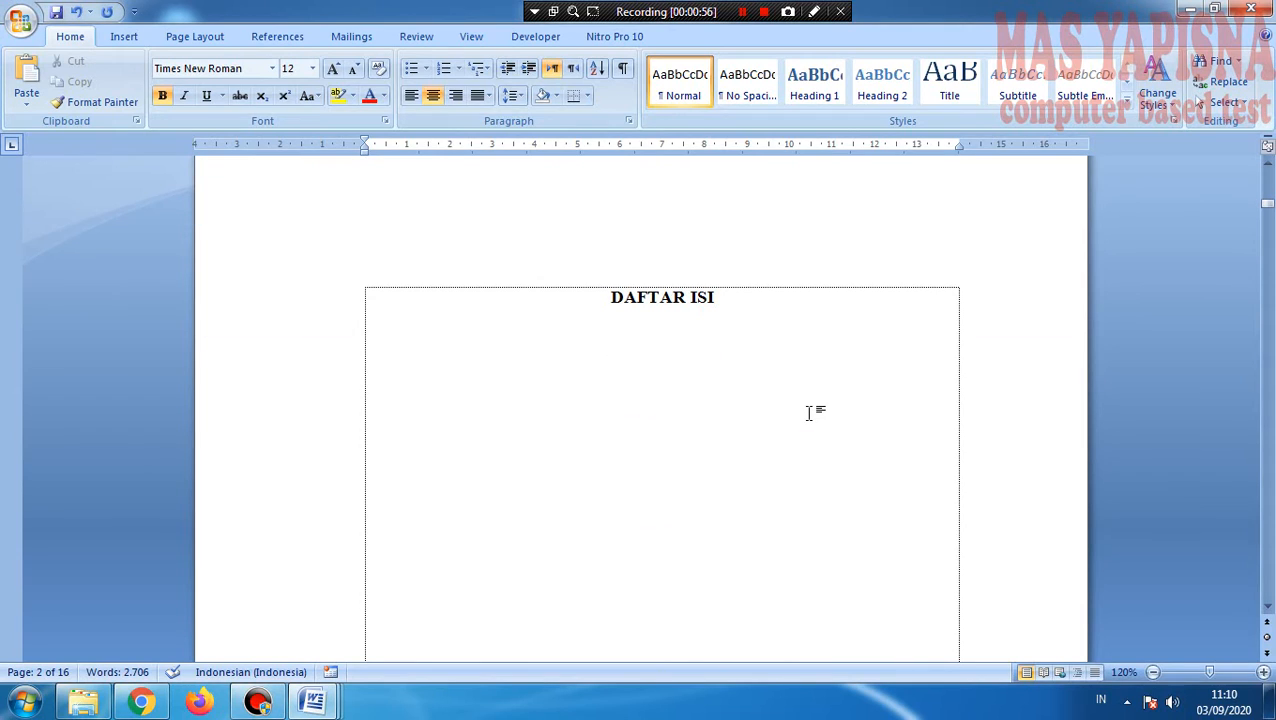
scroll(808, 413, up, 5)
scroll(808, 413, down, 10)
scroll(808, 413, up, 10)
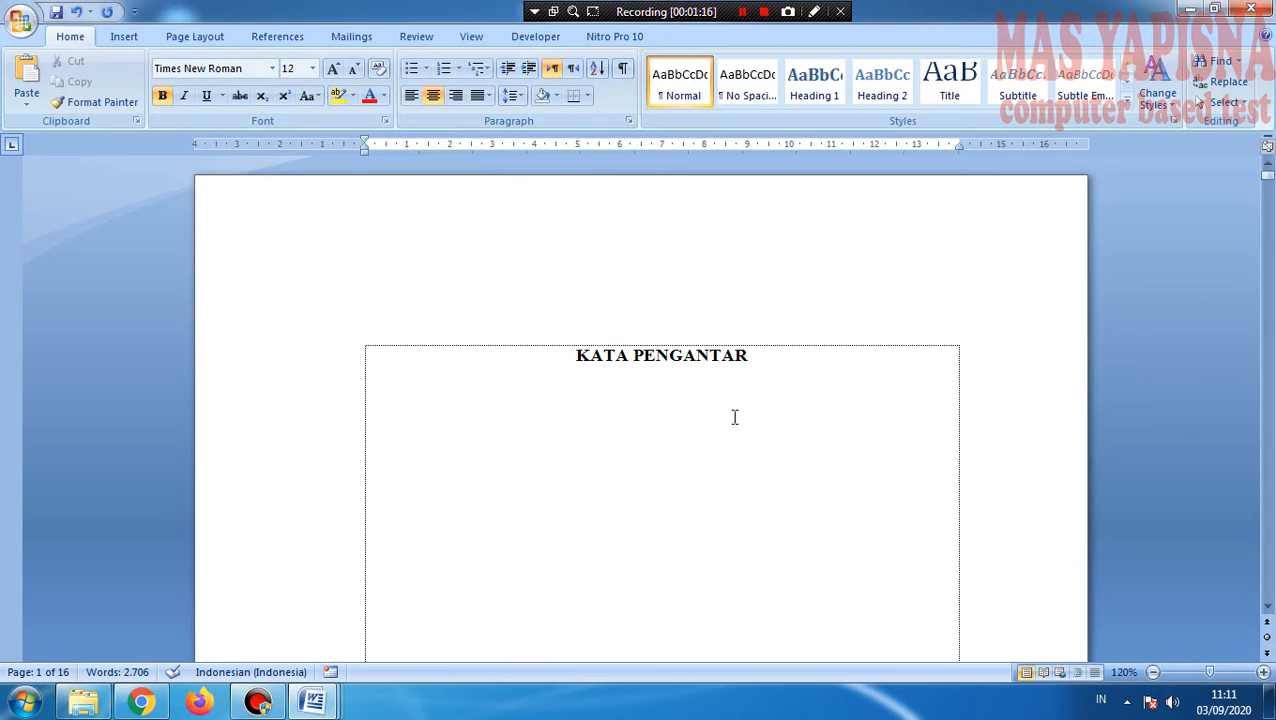
scroll(734, 417, down, 15)
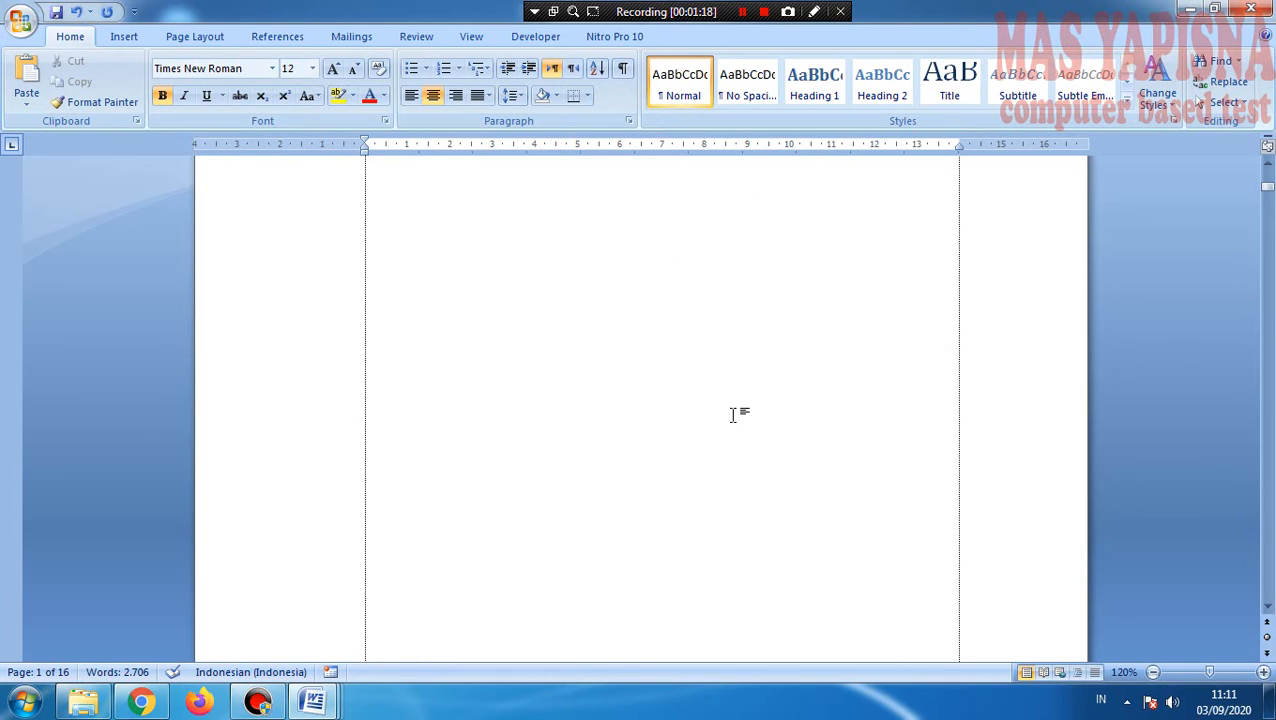
scroll(734, 415, up, 12)
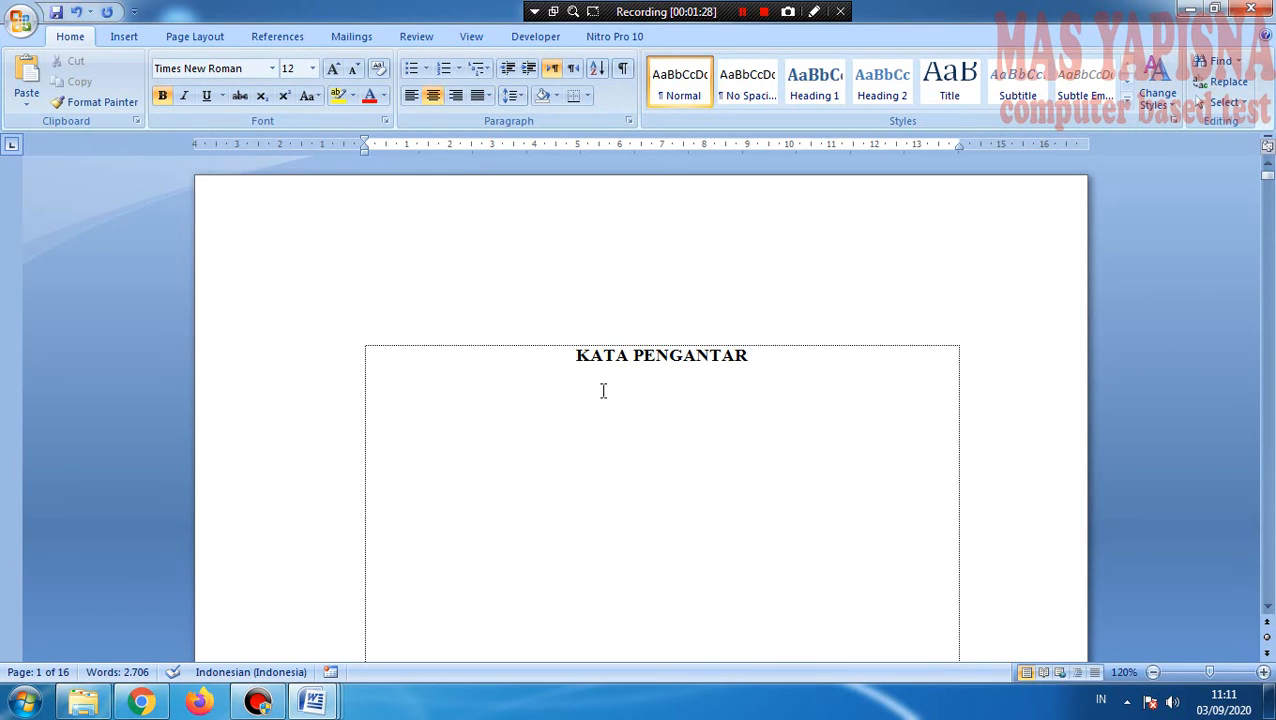
scroll(743, 421, down, 3)
scroll(743, 443, down, 10)
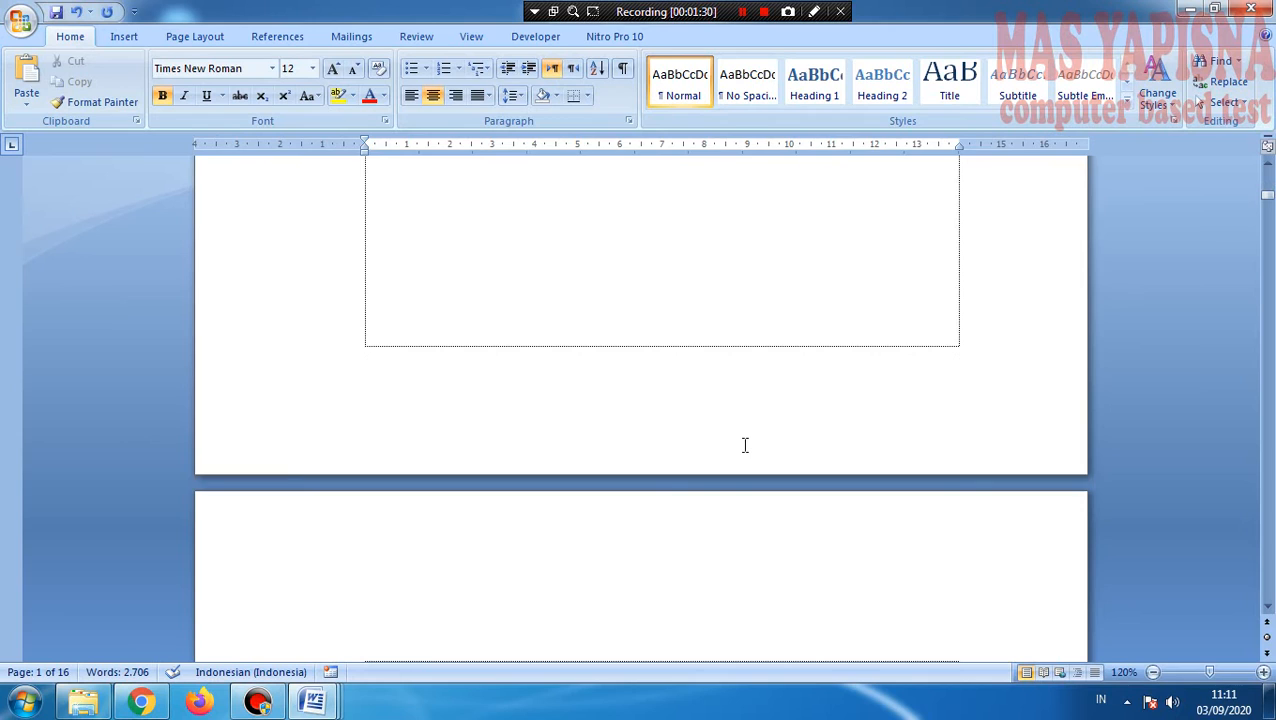
Step: Review the BAB I PENDAHULUAN chapter and the pages after it, returning to the KATA PENGANTAR page
scroll(677, 430, down, 6)
click(668, 425)
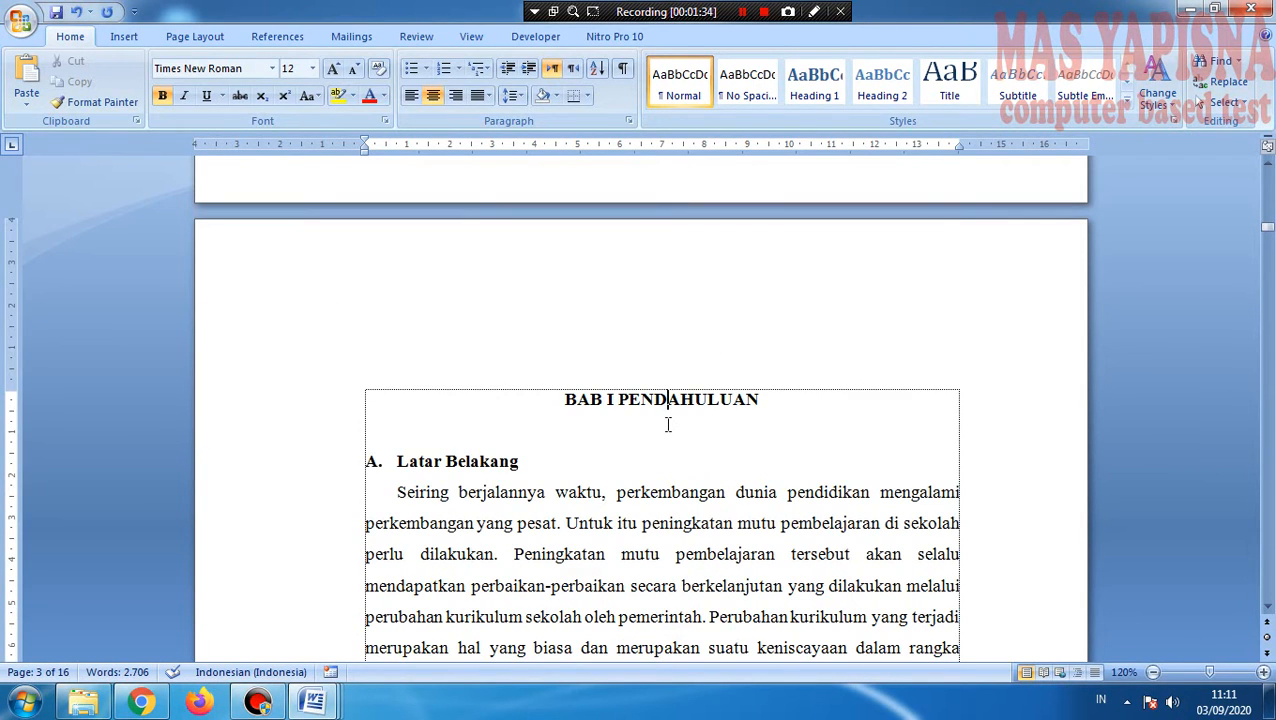
scroll(622, 520, down, 3)
scroll(622, 520, down, 20)
scroll(631, 510, down, 1)
scroll(632, 506, up, 15)
scroll(676, 395, up, 15)
scroll(740, 494, down, 4)
scroll(740, 494, up, 14)
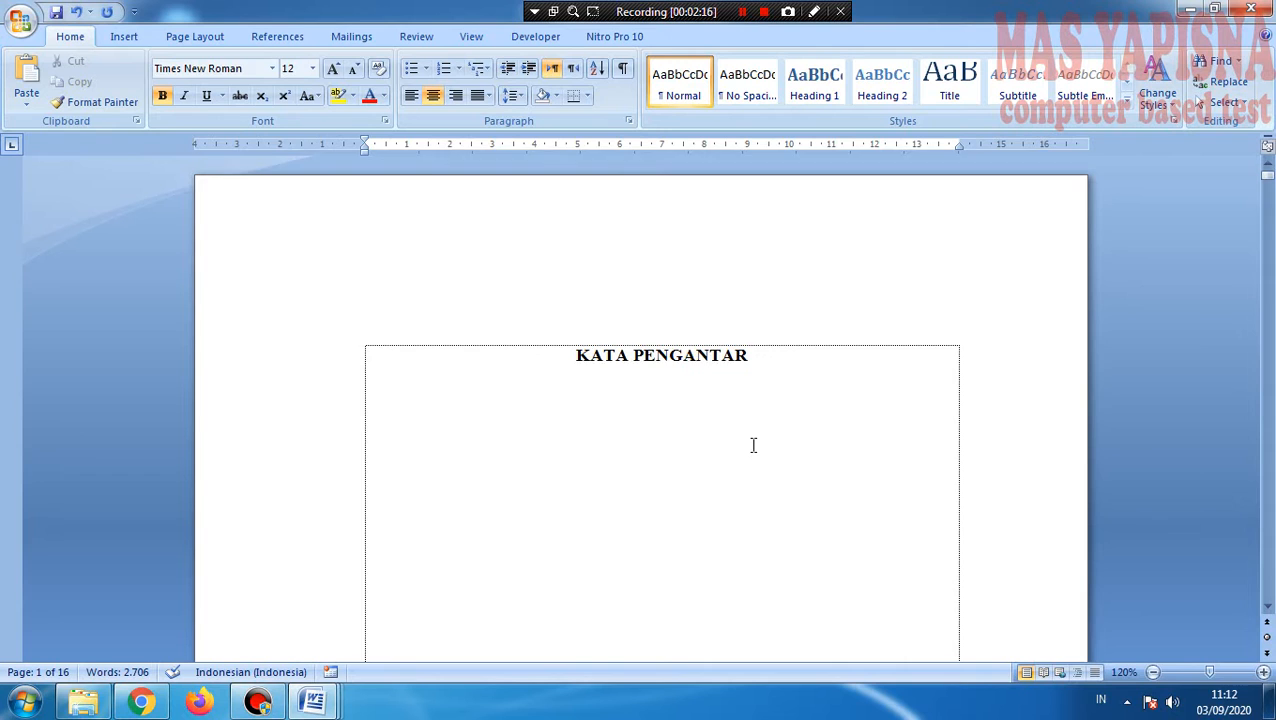
scroll(753, 445, down, 15)
scroll(666, 399, down, 20)
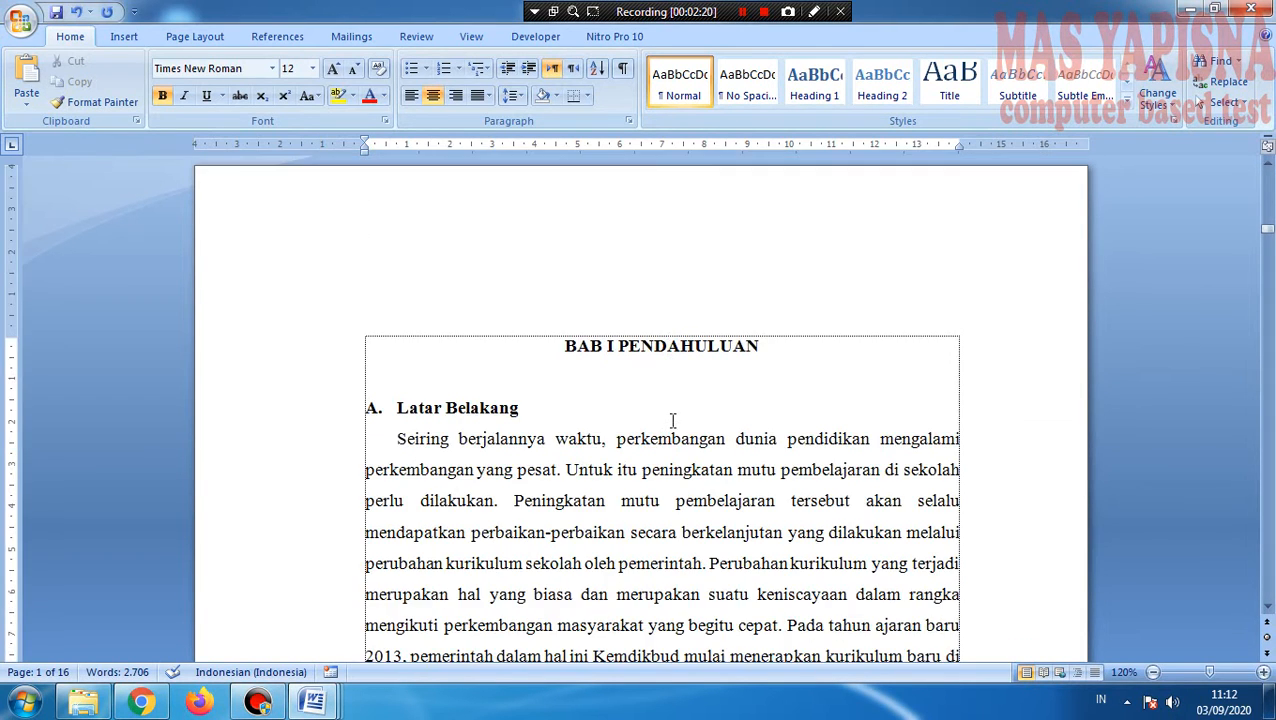
scroll(672, 420, down, 3)
click(668, 239)
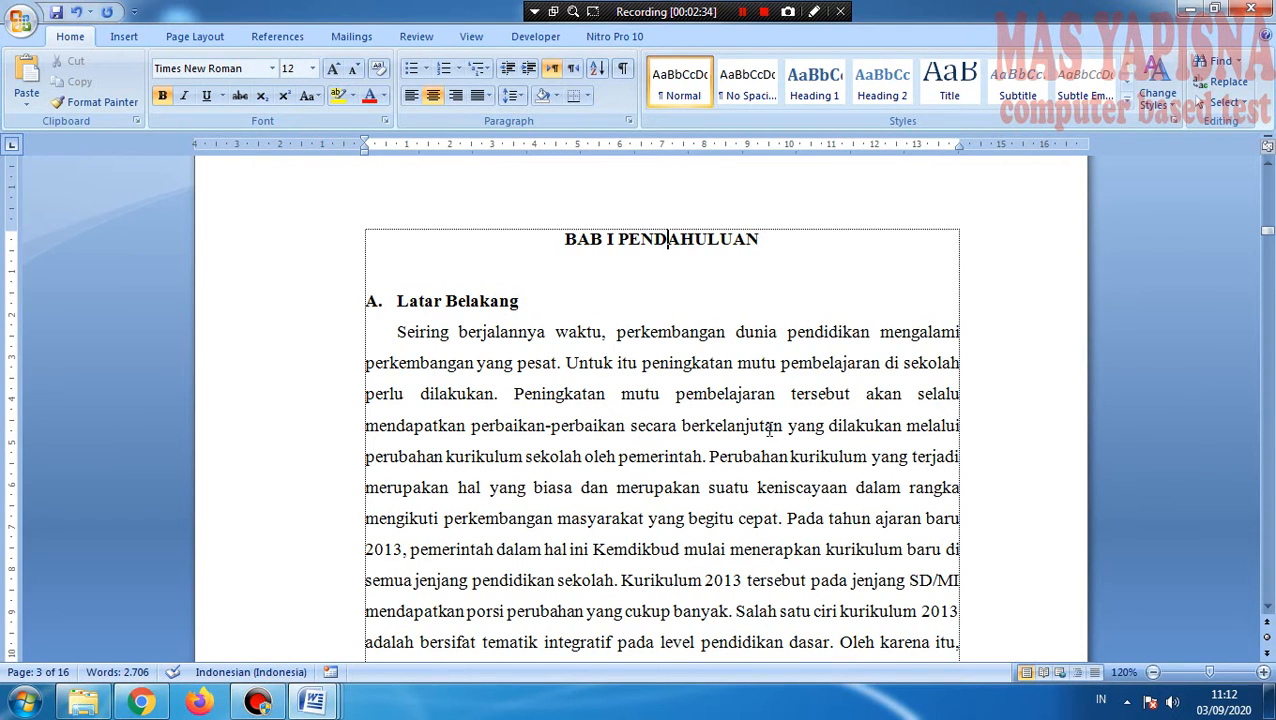
scroll(770, 428, up, 15)
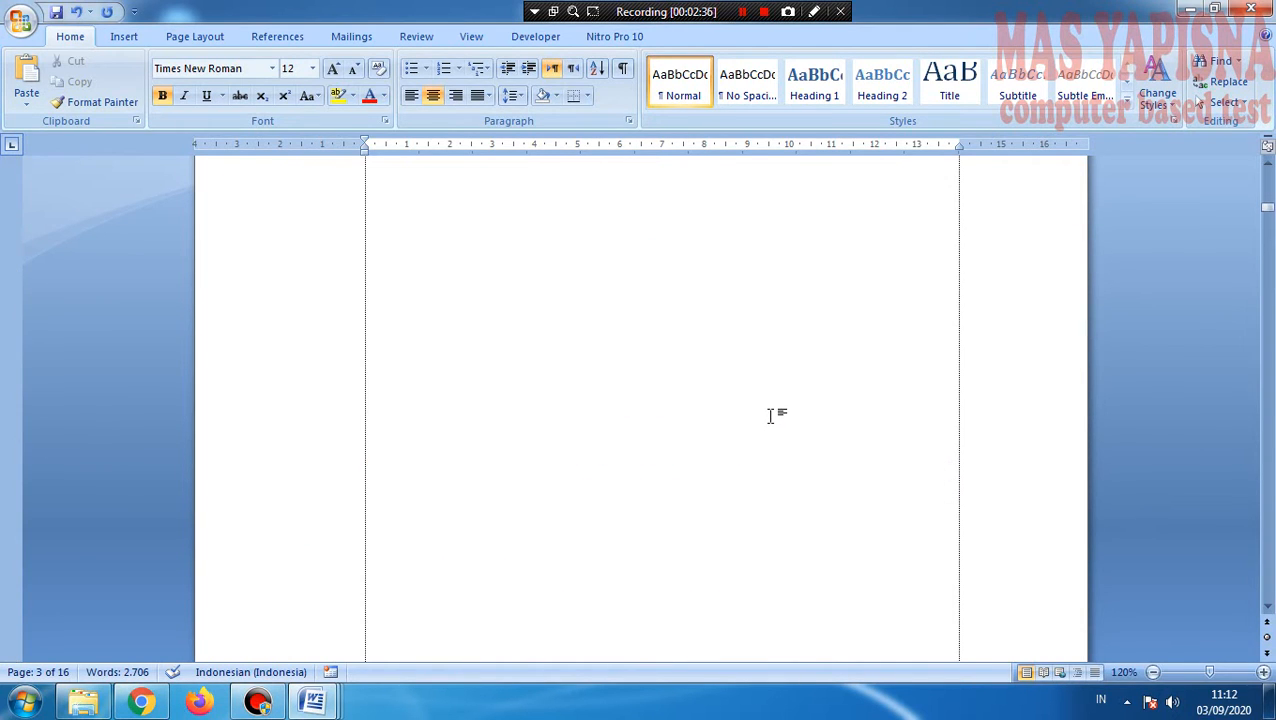
scroll(775, 407, up, 15)
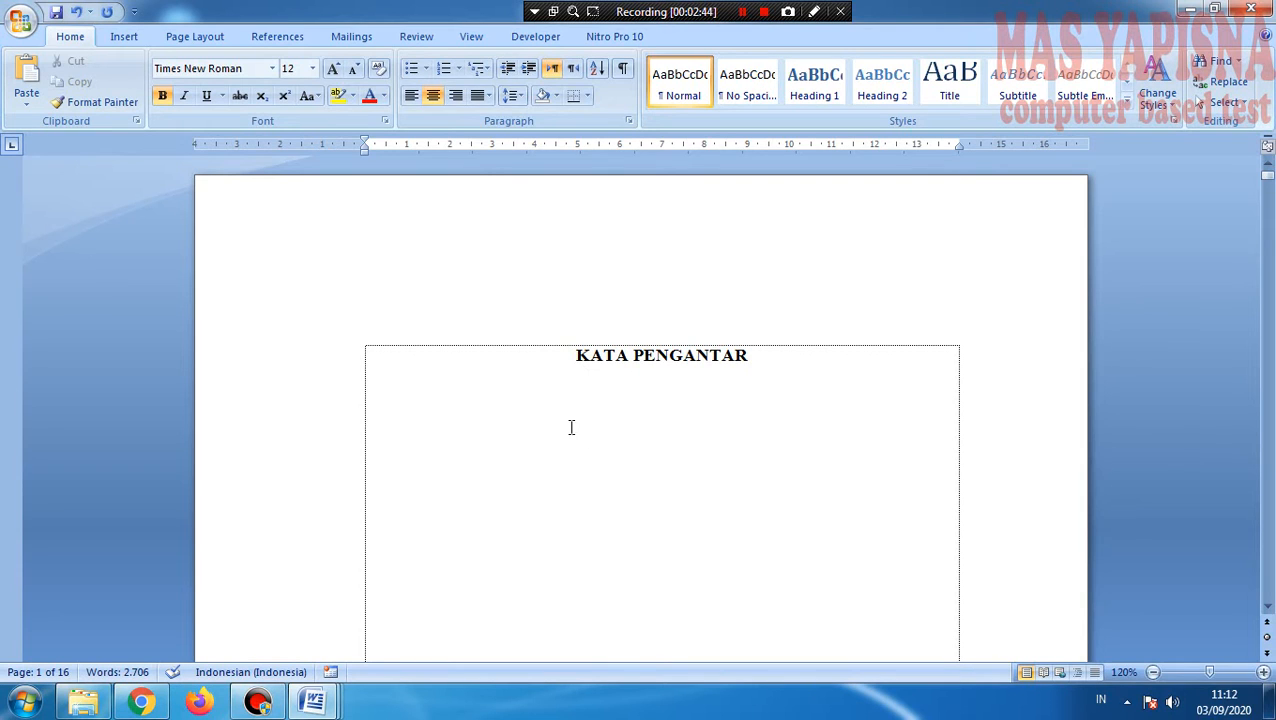
Step: Apply the Heading 1 style to the KATA PENGANTAR title and format it as Times New Roman, size 12, automatic font color
drag(578, 355, 749, 356)
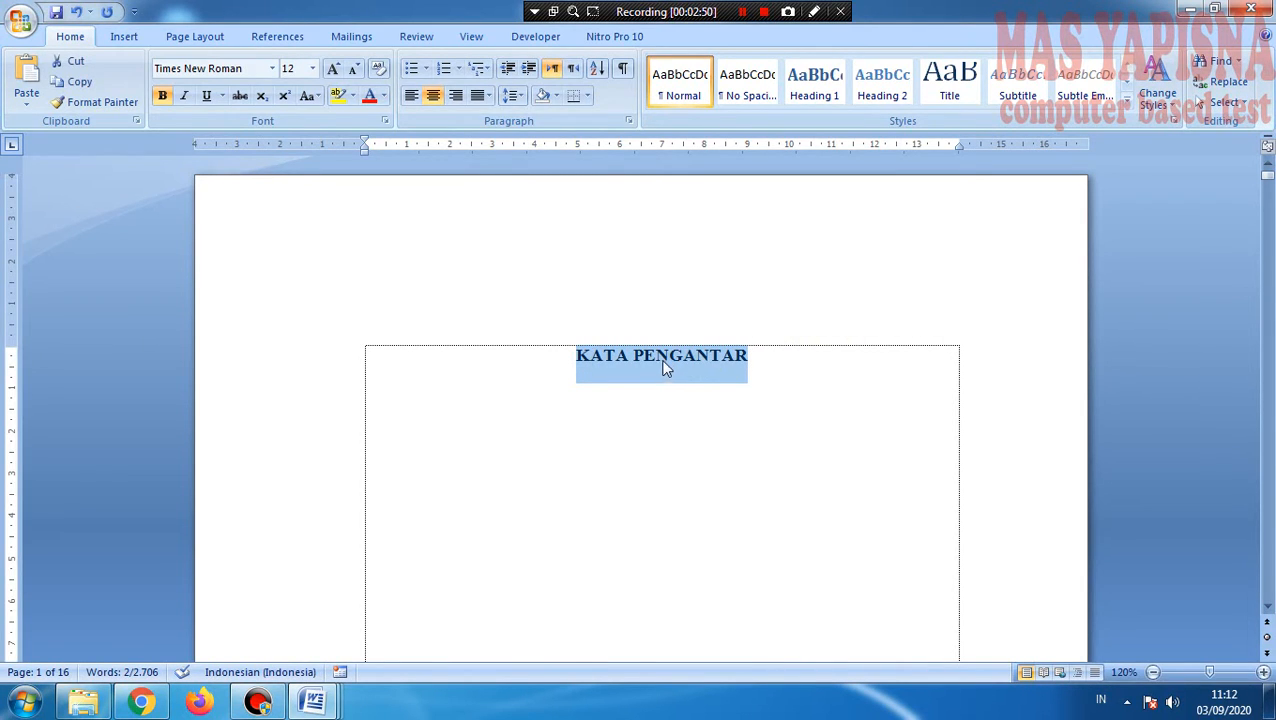
click(817, 90)
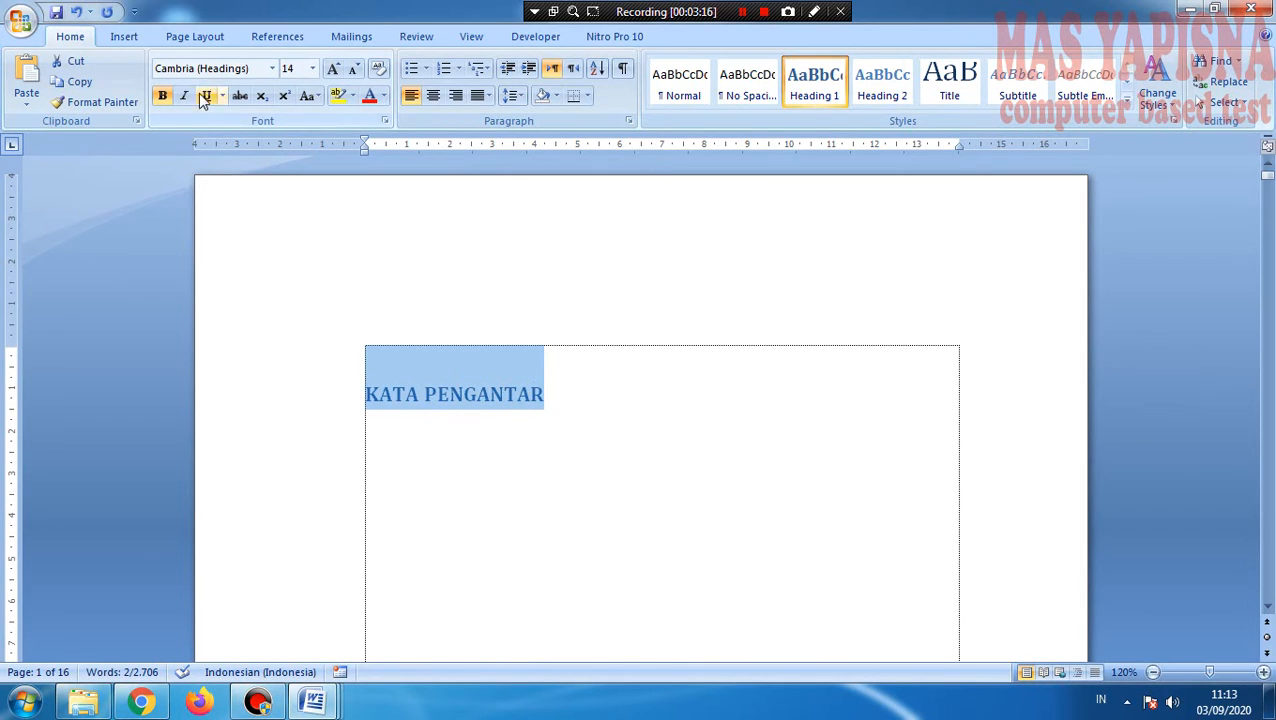
click(272, 68)
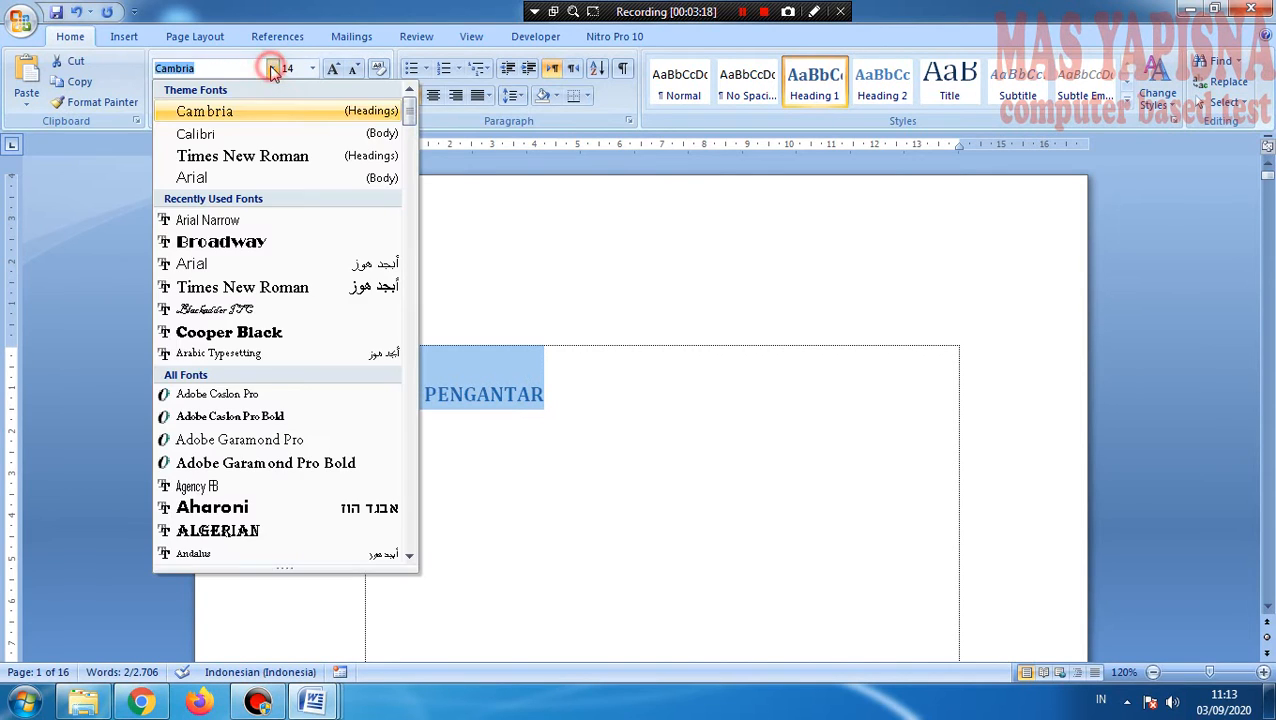
click(240, 162)
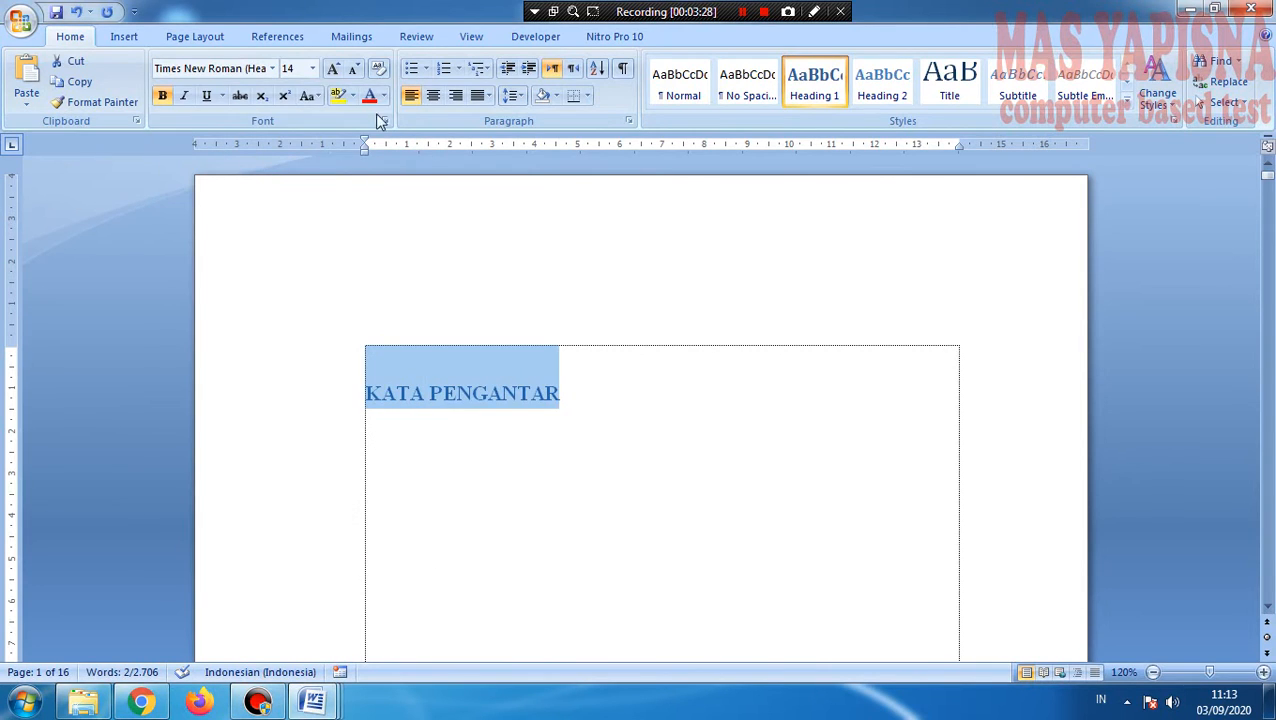
click(312, 69)
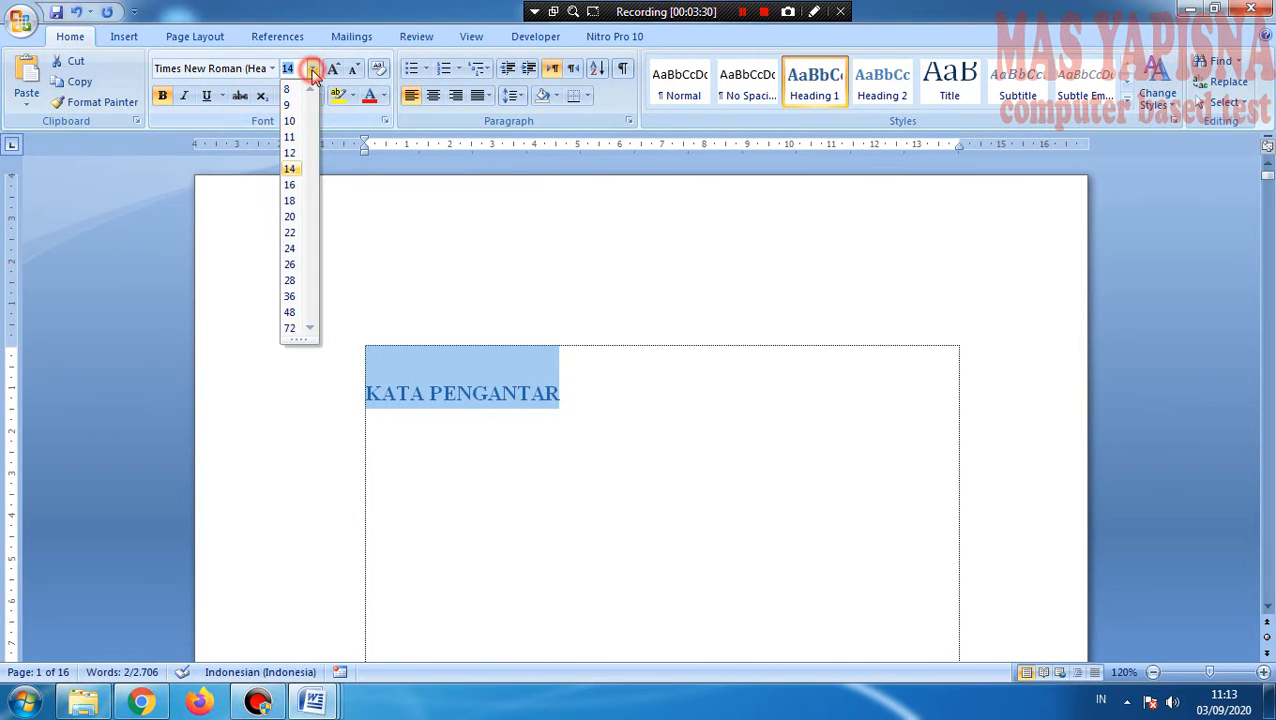
click(291, 153)
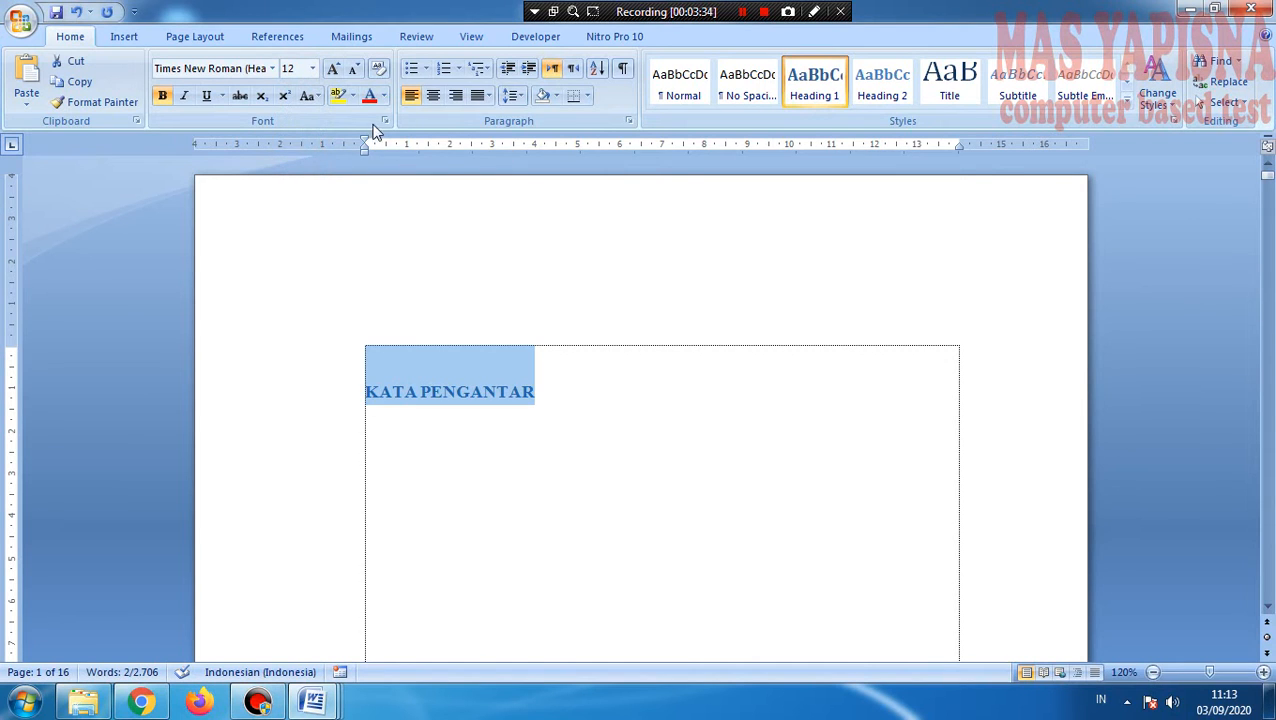
click(384, 96)
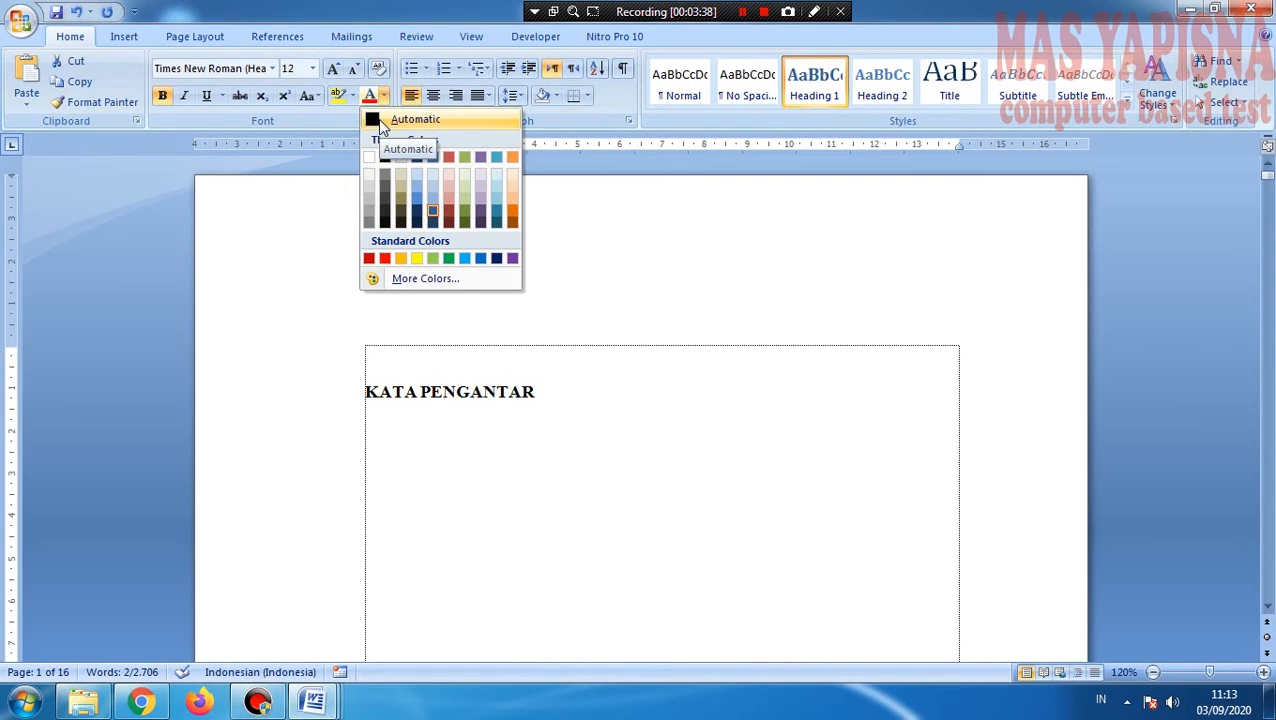
click(380, 124)
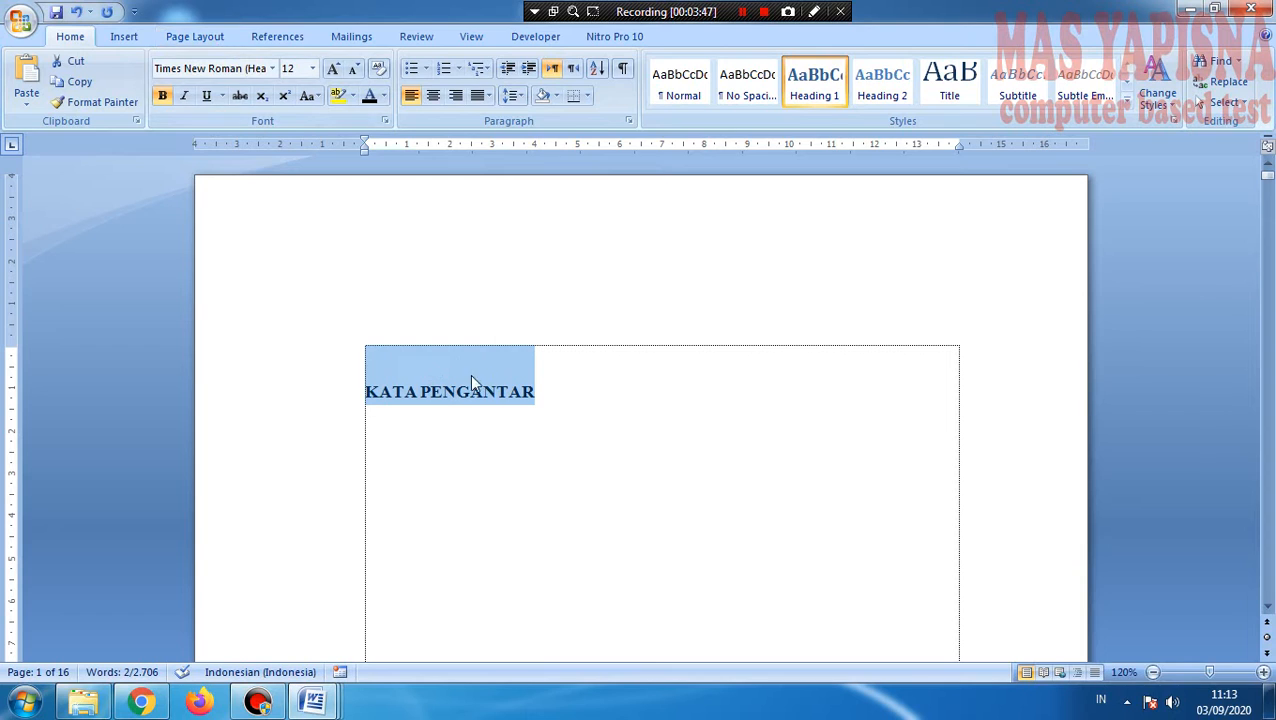
Step: Set the spacing before the KATA PENGANTAR heading to 0 pt
click(196, 36)
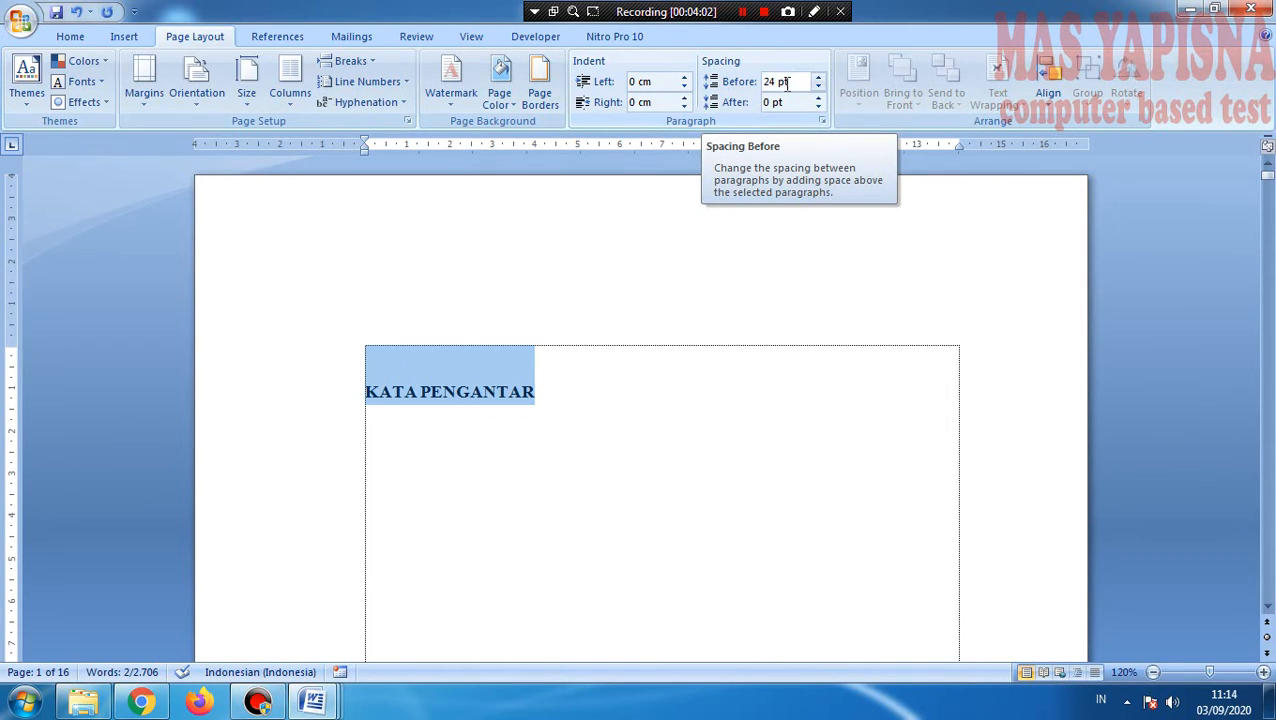
click(818, 87)
click(818, 87)
click(818, 87)
click(818, 87)
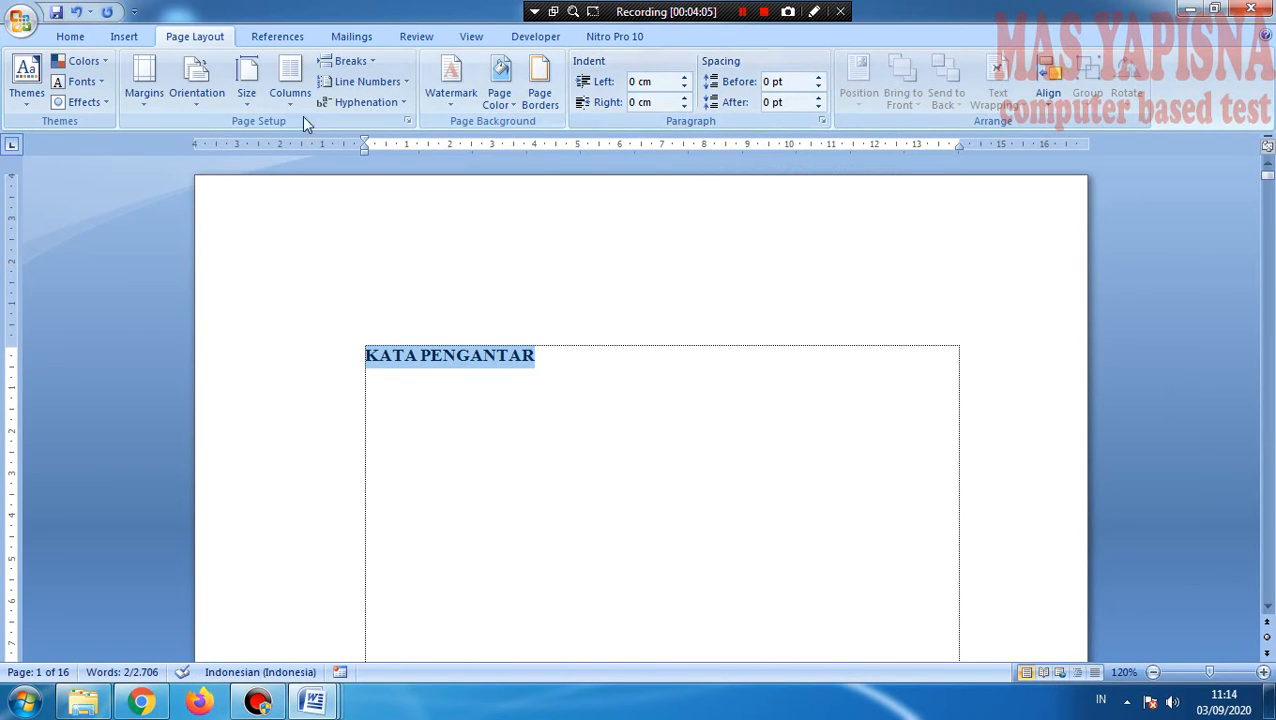
Step: Center the KATA PENGANTAR heading and give it double line spacing
click(80, 38)
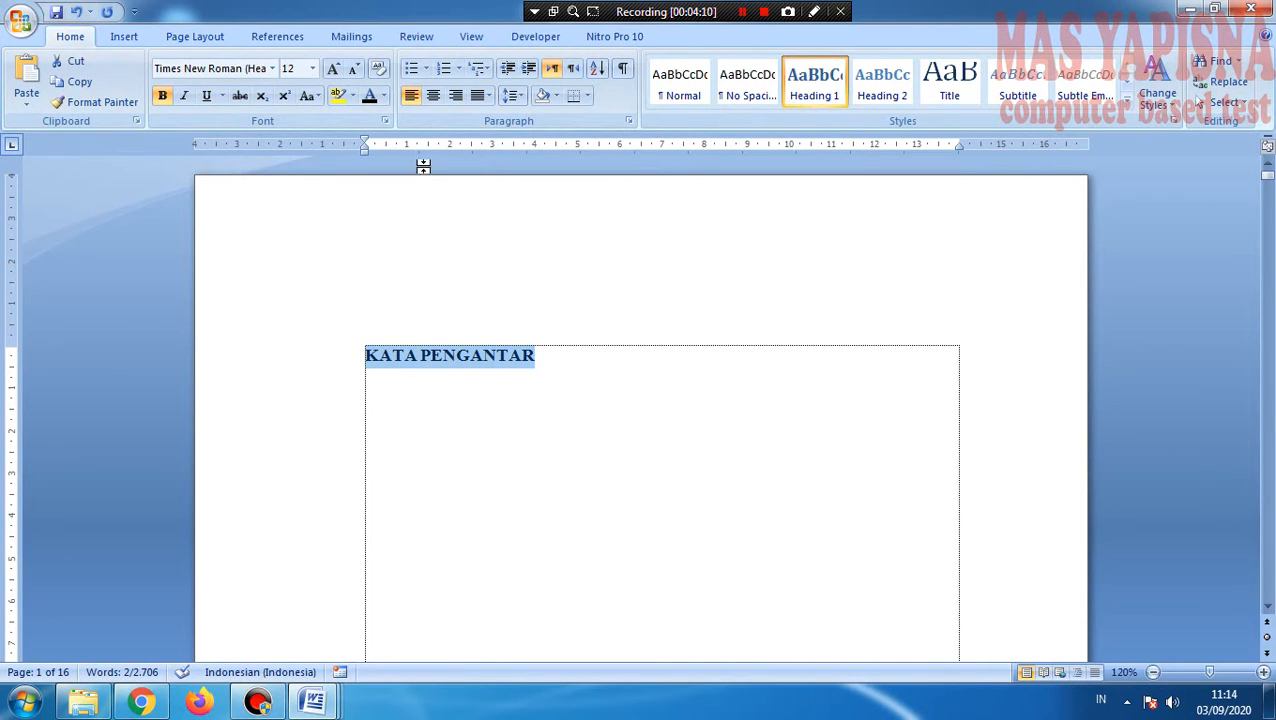
click(435, 99)
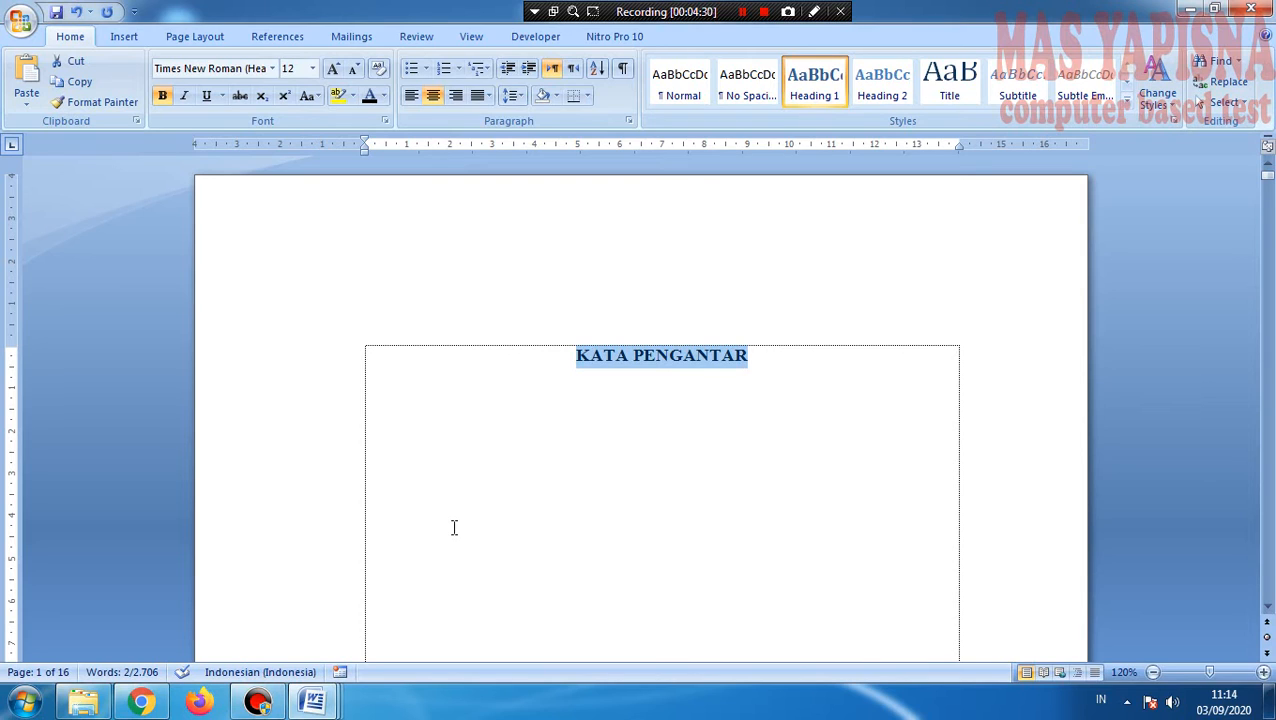
key(ctrl+2)
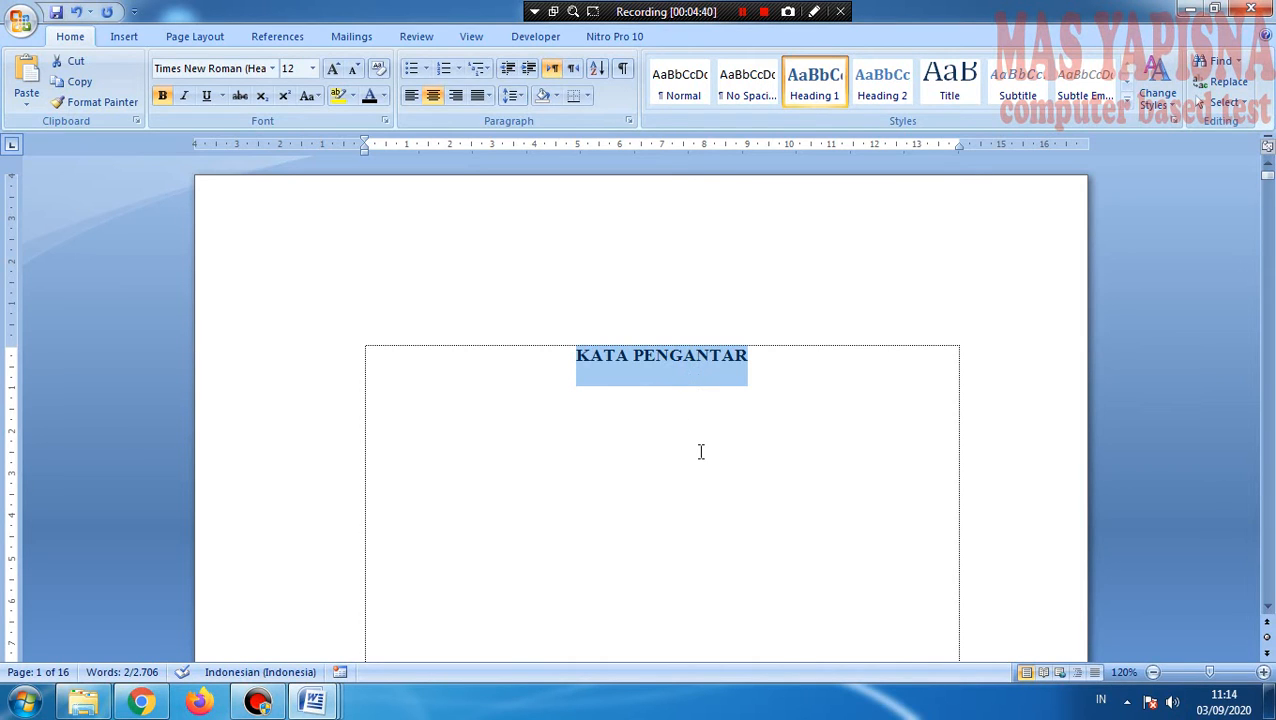
scroll(701, 452, down, 10)
scroll(701, 452, down, 10)
scroll(701, 452, down, 3)
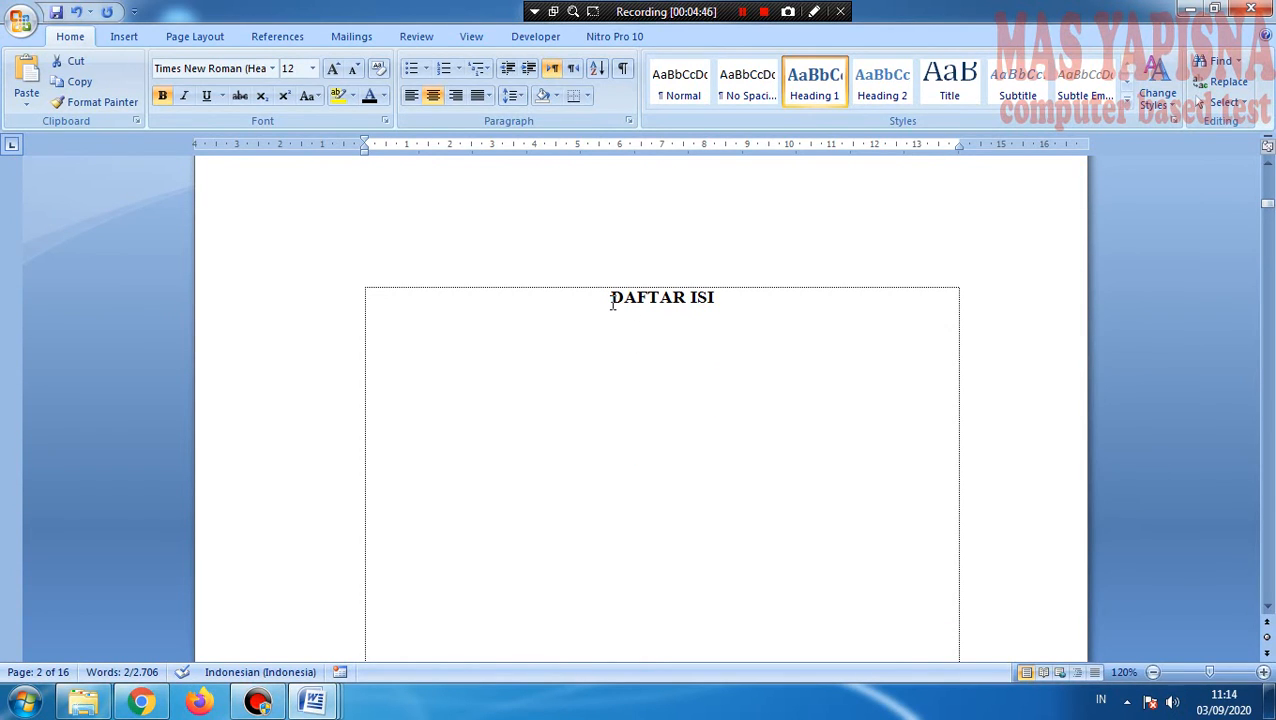
drag(611, 297, 732, 294)
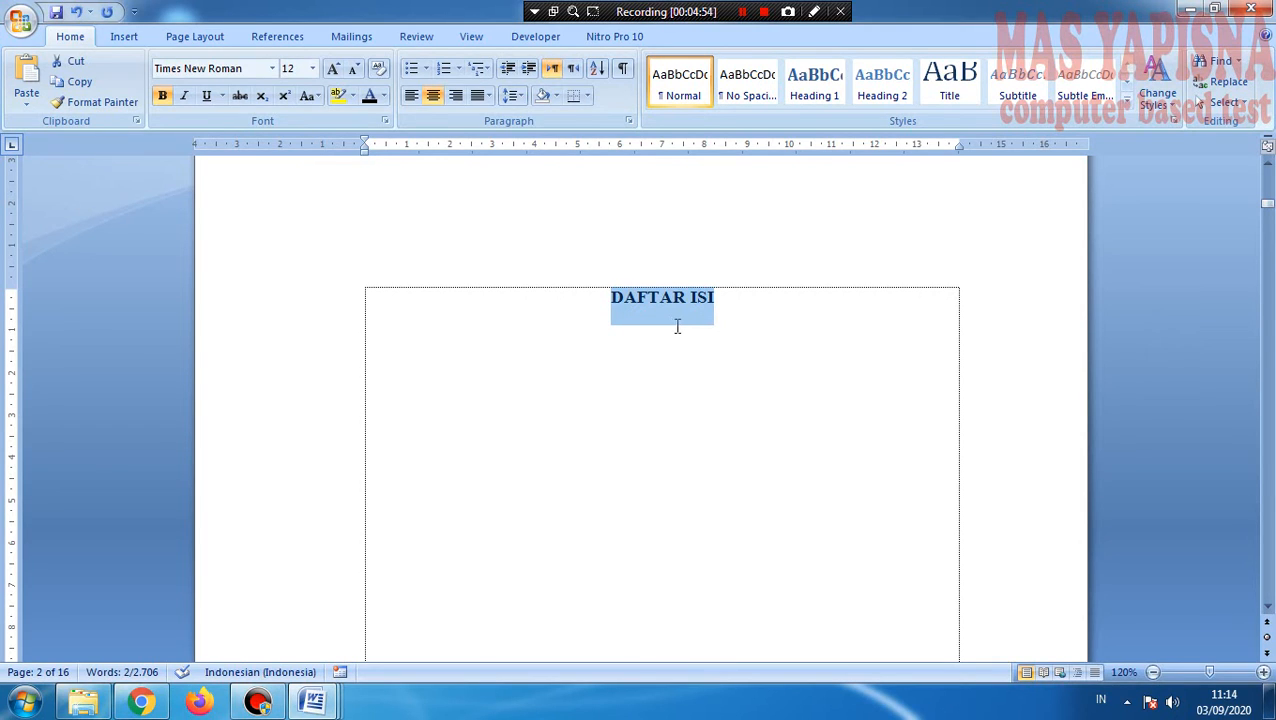
scroll(675, 328, up, 10)
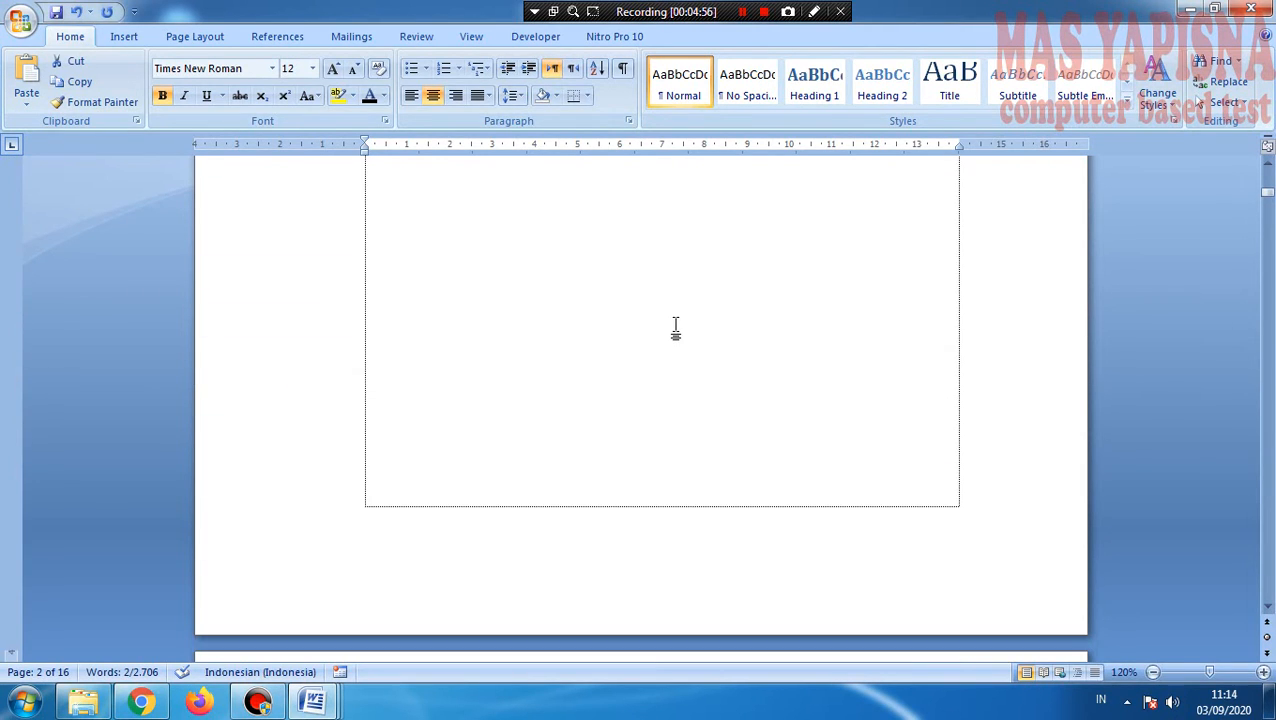
scroll(683, 545, up, 5)
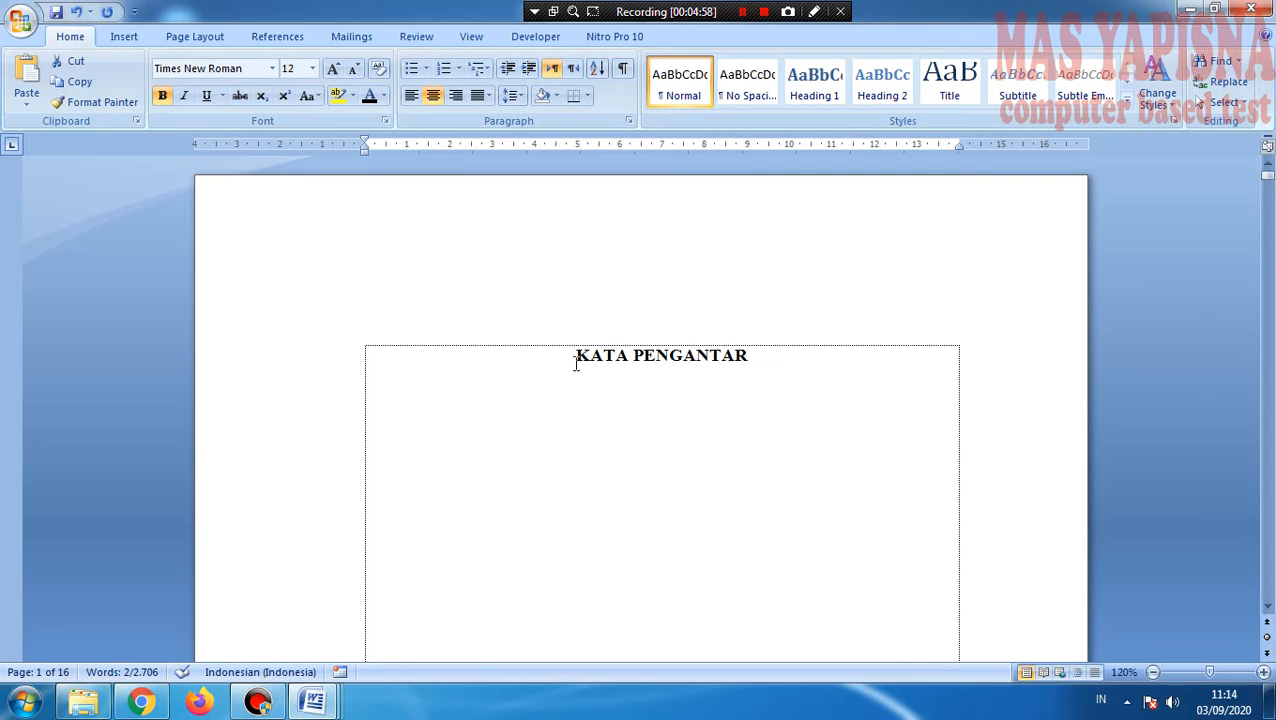
Step: Copy the formatting of the KATA PENGANTAR heading onto the DAFTAR ISI title with Format Painter, keeping the Heading 1 style
drag(577, 355, 749, 356)
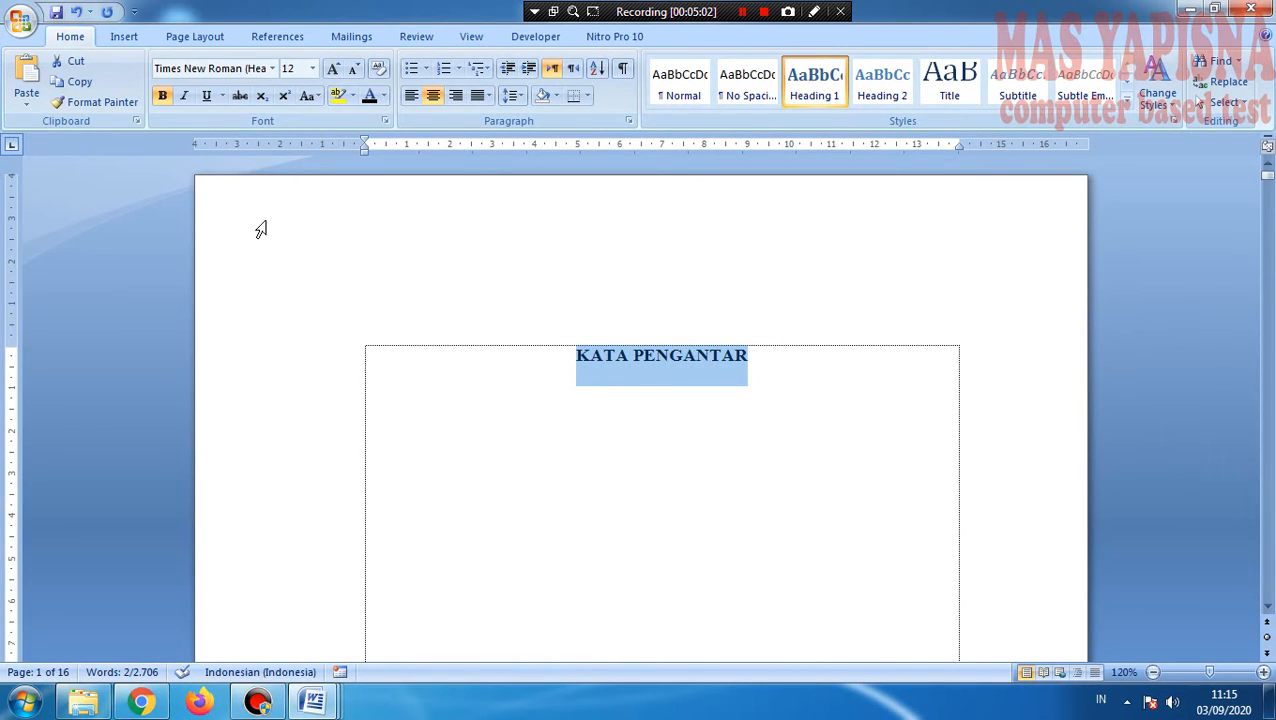
click(91, 103)
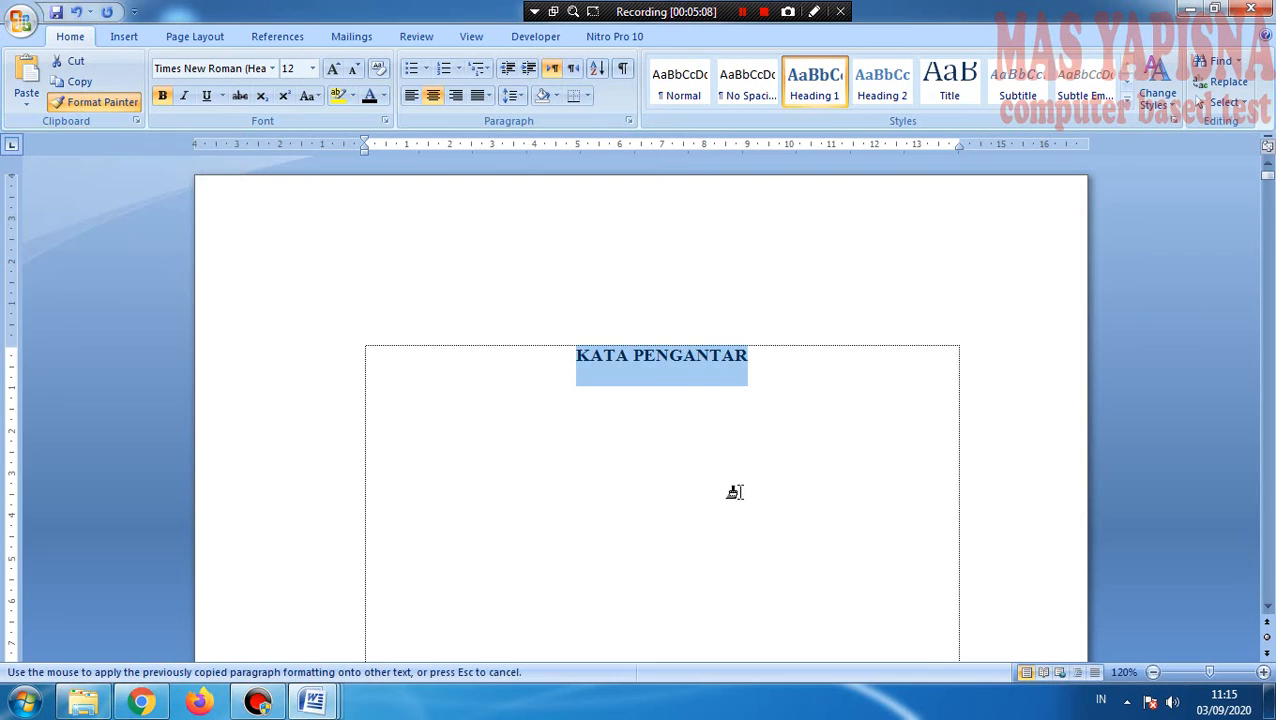
scroll(726, 495, down, 3)
scroll(644, 501, down, 10)
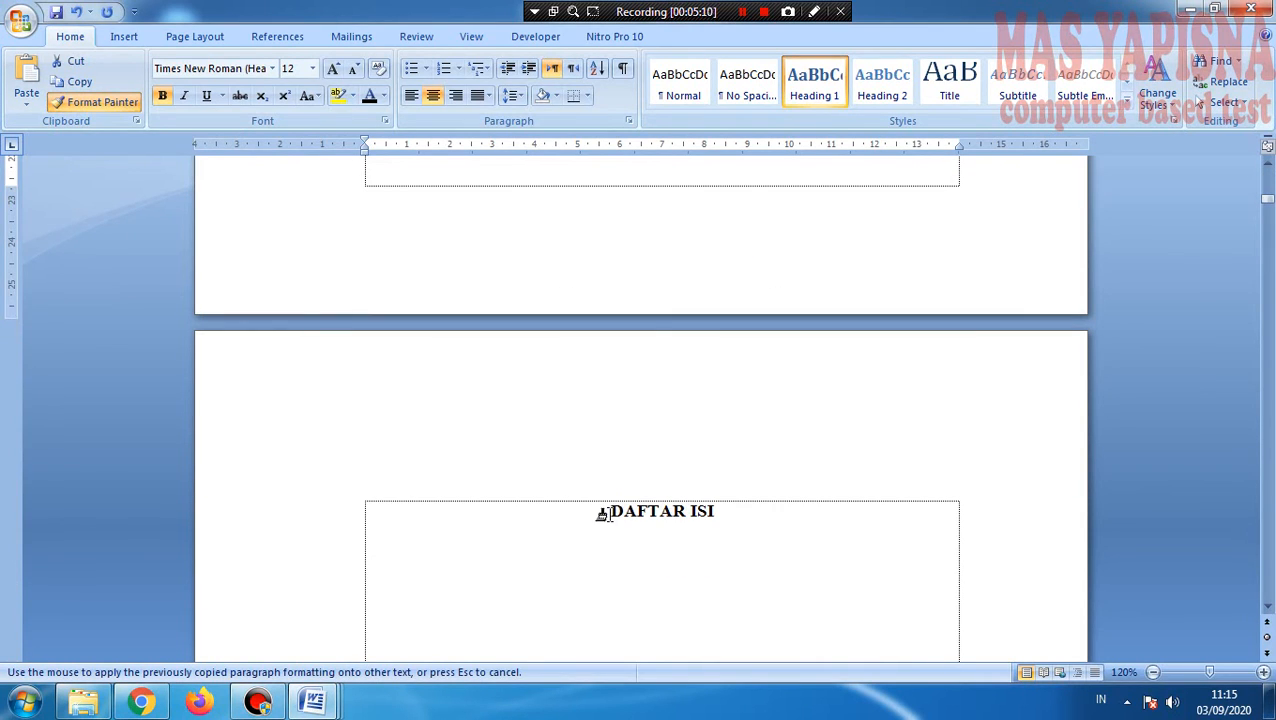
mouse_move(612, 511)
mouse_down()
mouse_move(752, 512)
mouse_move(706, 509)
mouse_move(717, 510)
mouse_up()
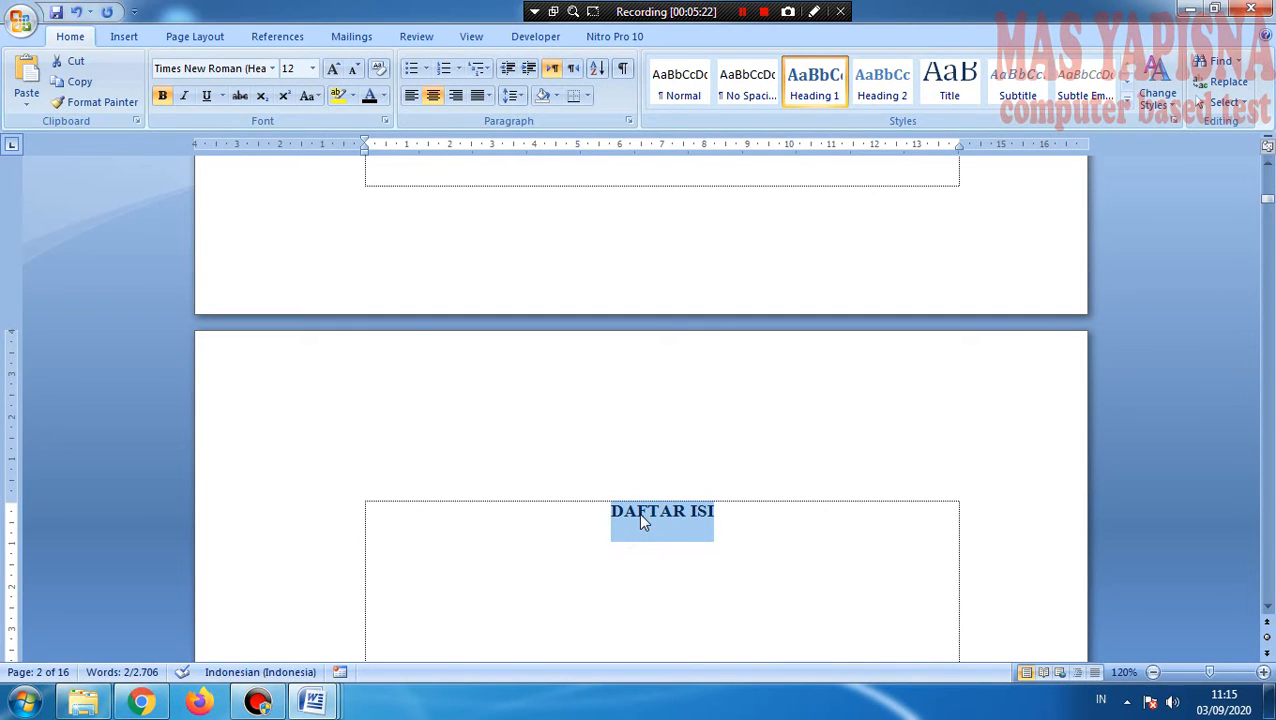
click(810, 93)
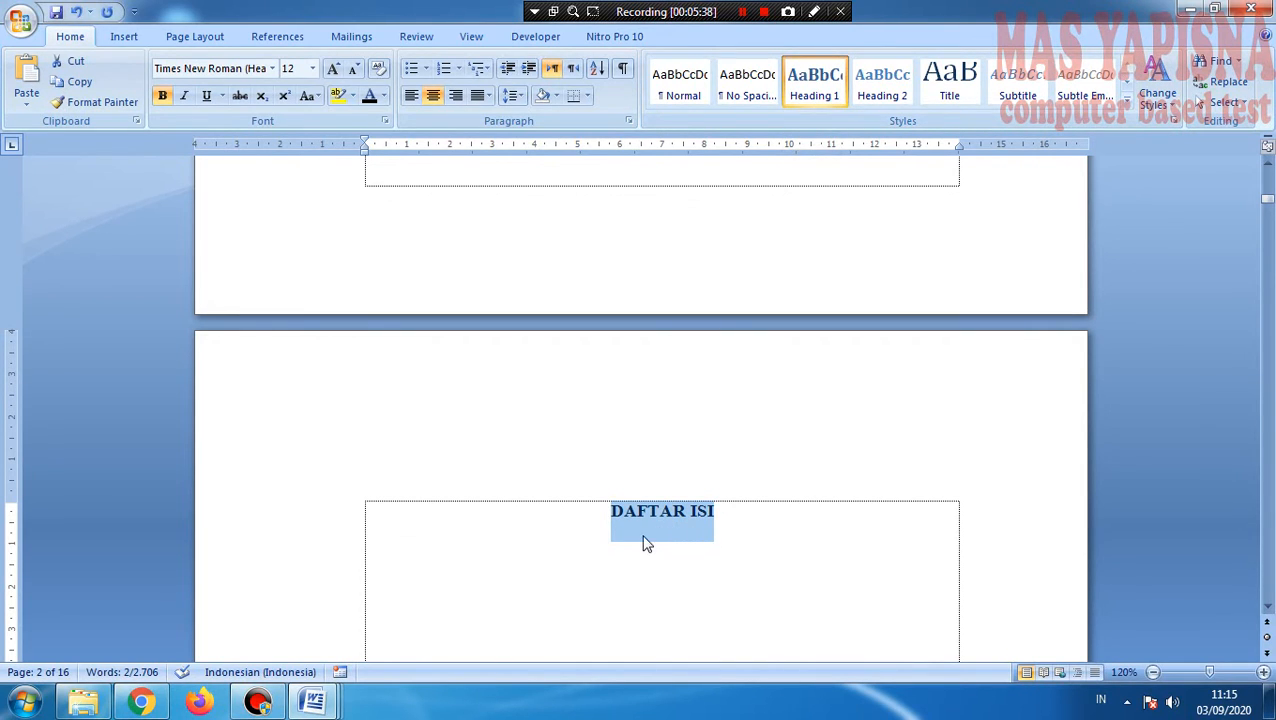
scroll(650, 540, down, 1)
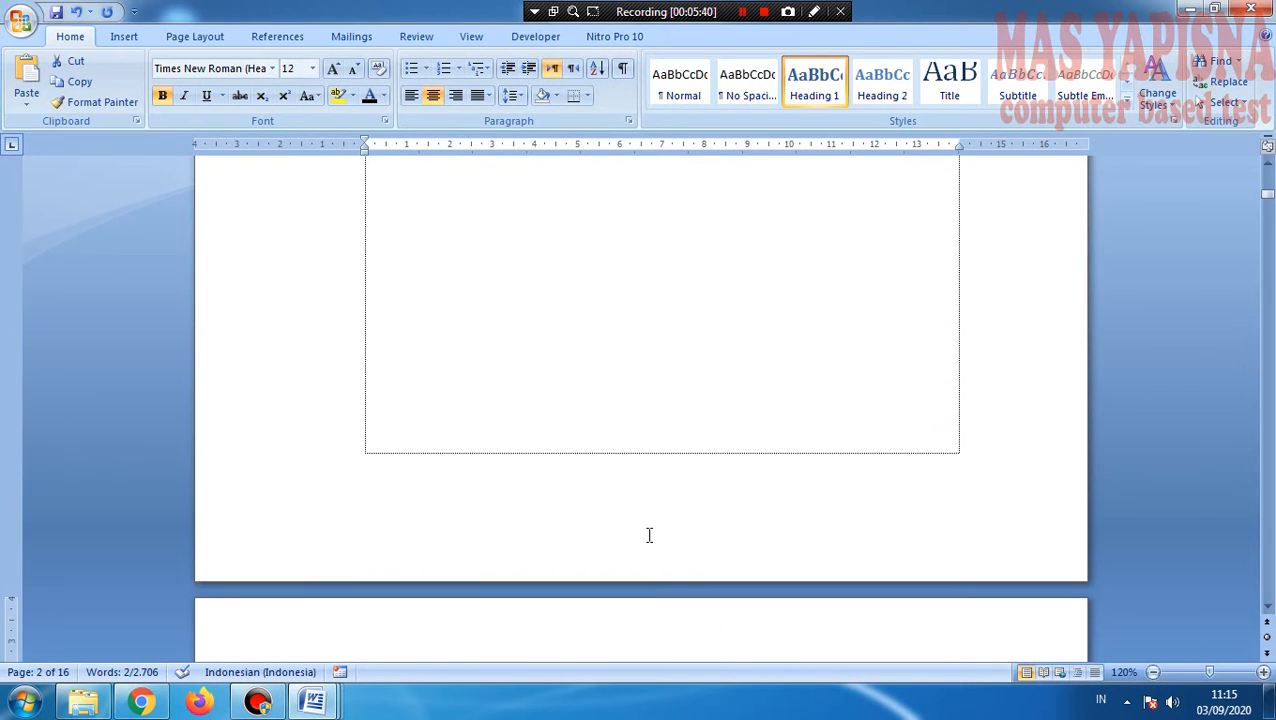
Step: Copy the DAFTAR ISI heading's formatting onto the BAB I PENDAHULUAN title with Format Painter
scroll(649, 535, down, 20)
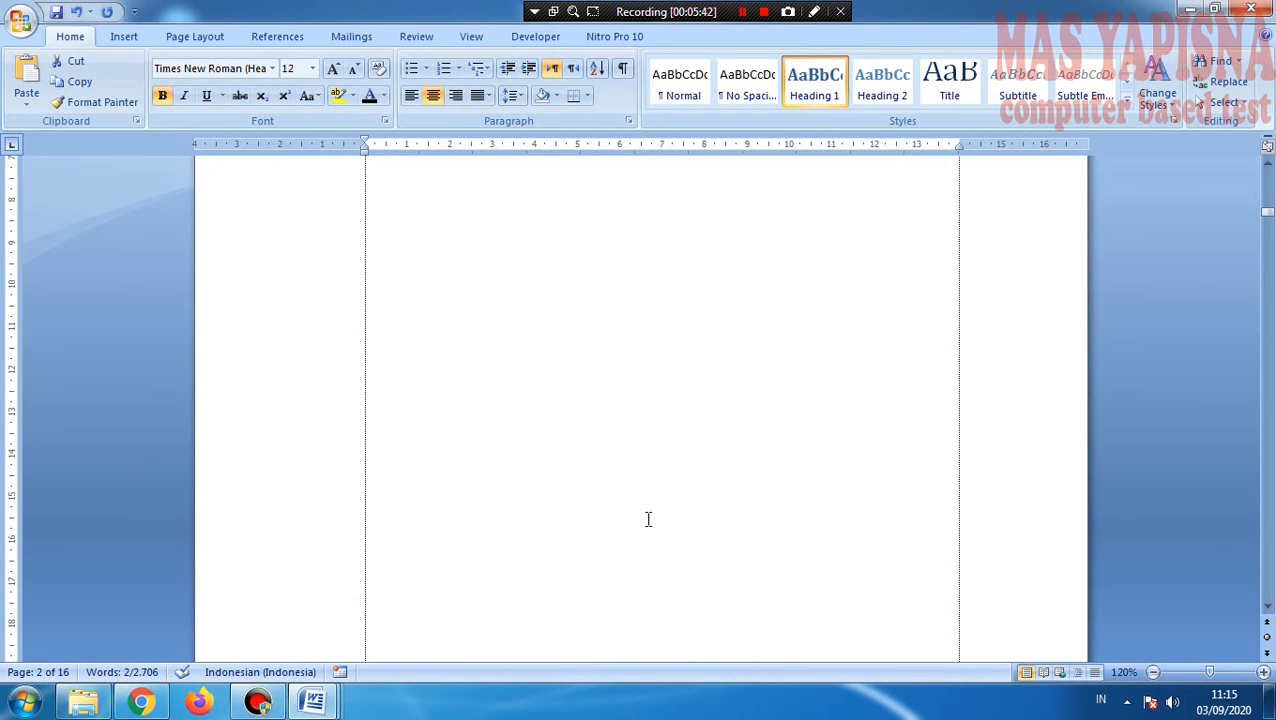
scroll(648, 519, down, 4)
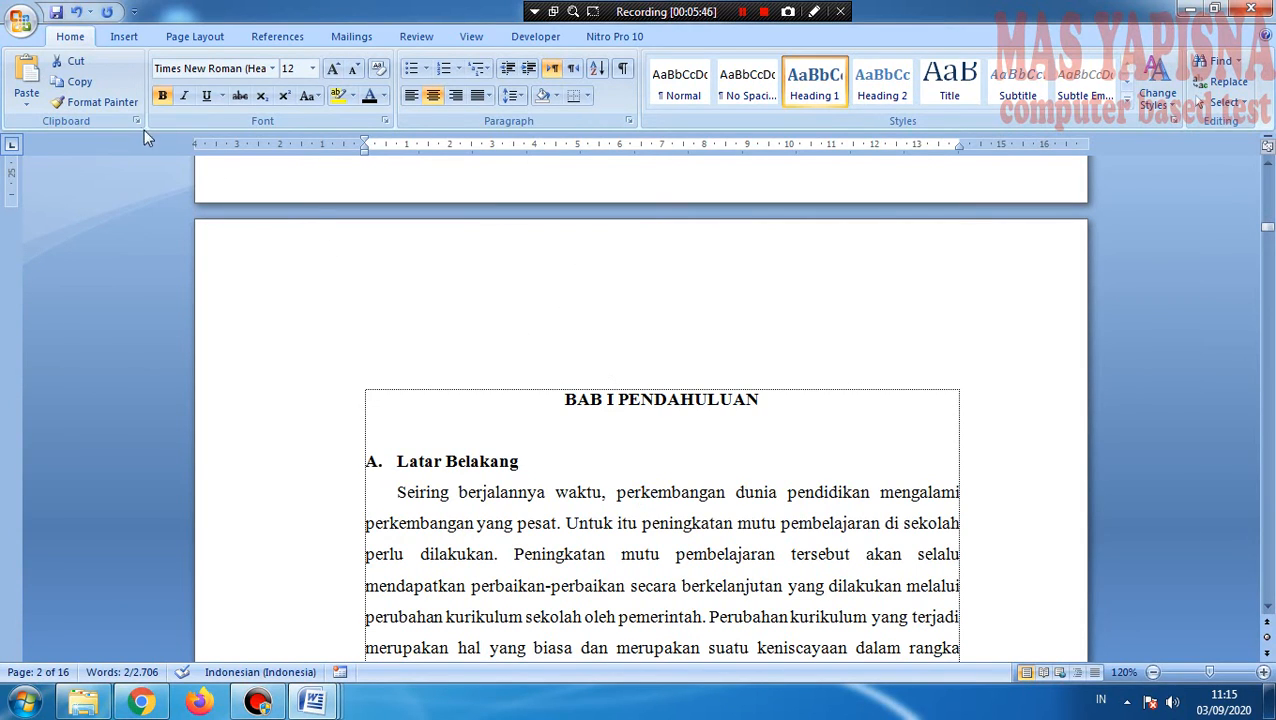
click(95, 104)
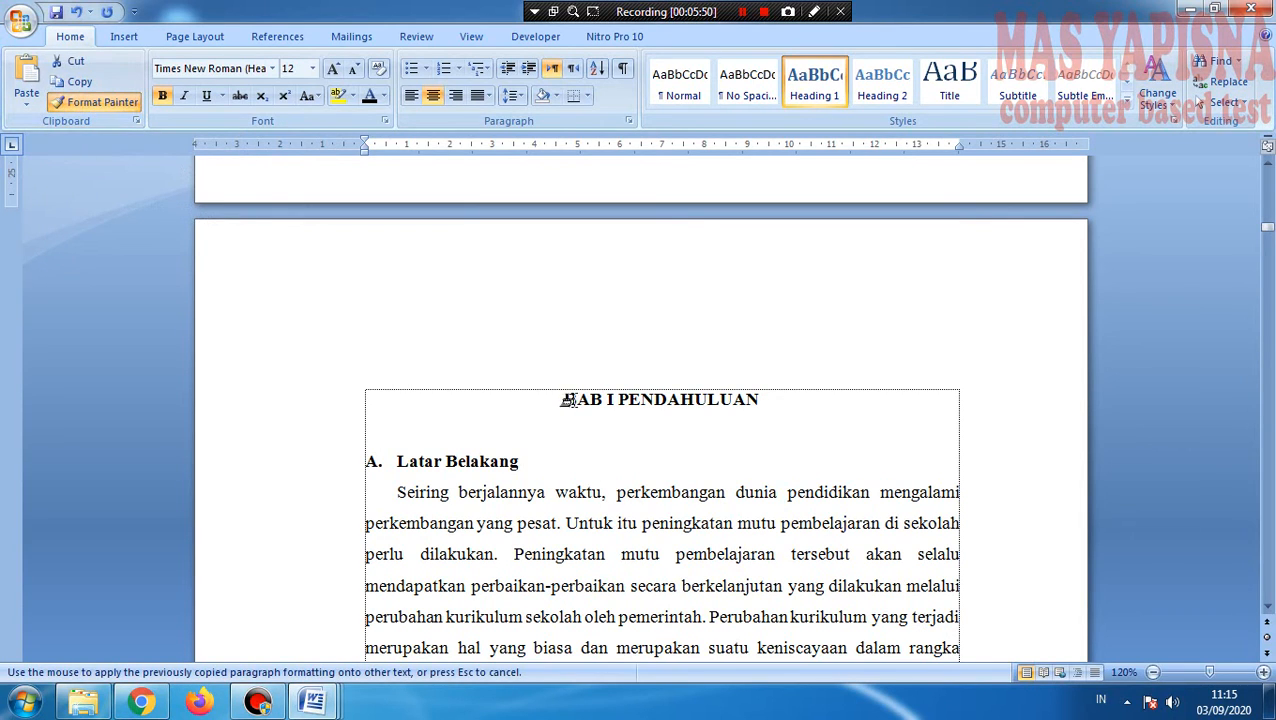
drag(558, 399, 763, 407)
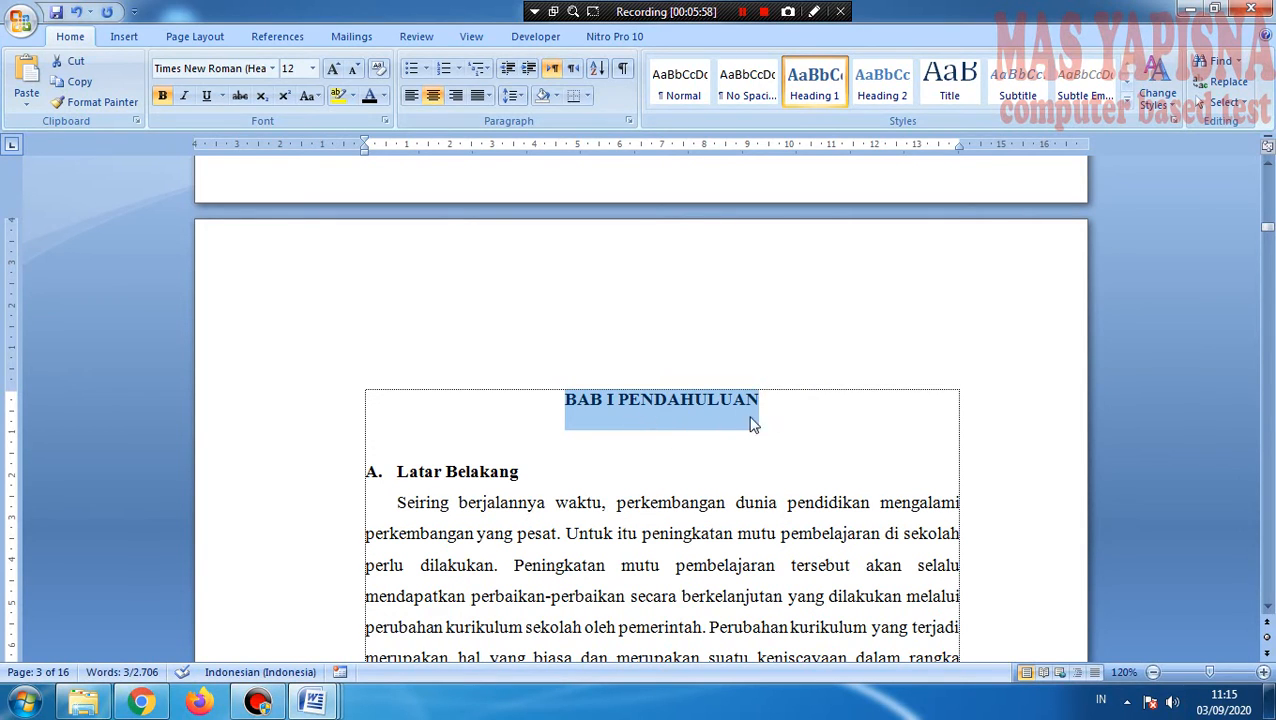
Step: Set the BAB I PENDAHULUAN heading's left indent to about 5 cm and right indent to the 9 cm ruler mark, wrapping it onto two lines
click(784, 412)
click(705, 399)
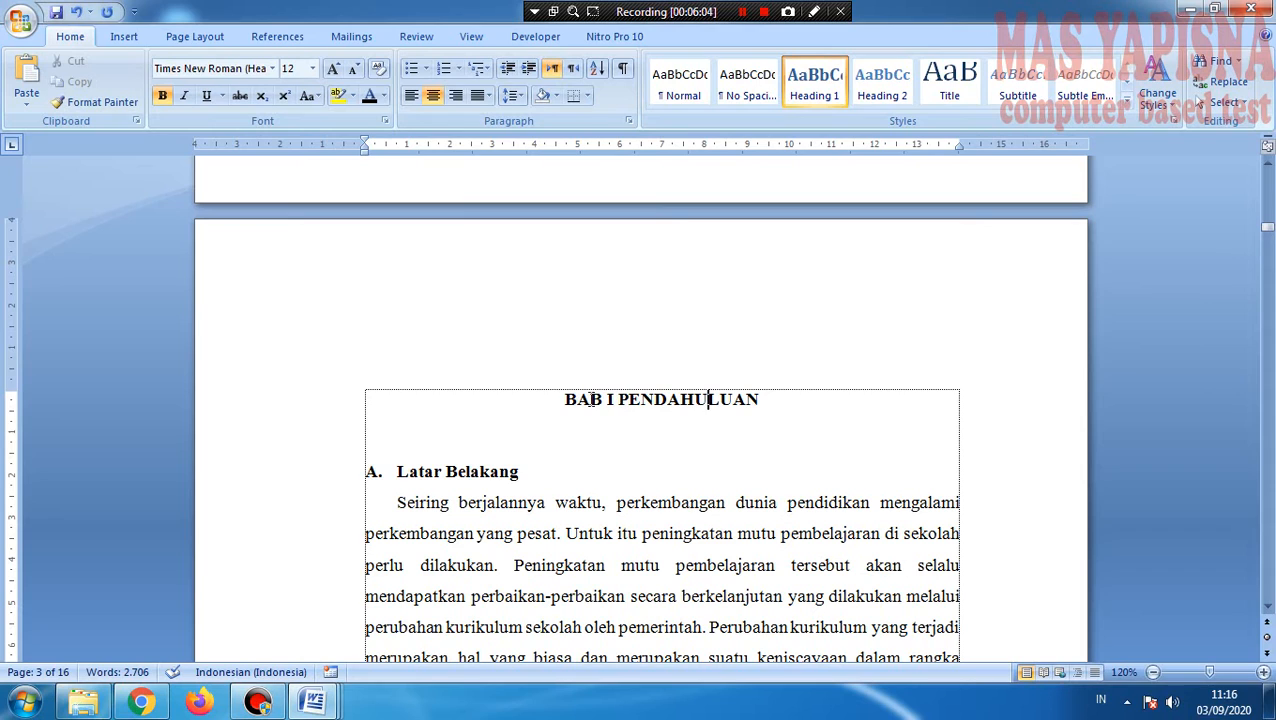
click(617, 401)
drag(365, 150, 581, 167)
drag(966, 150, 749, 170)
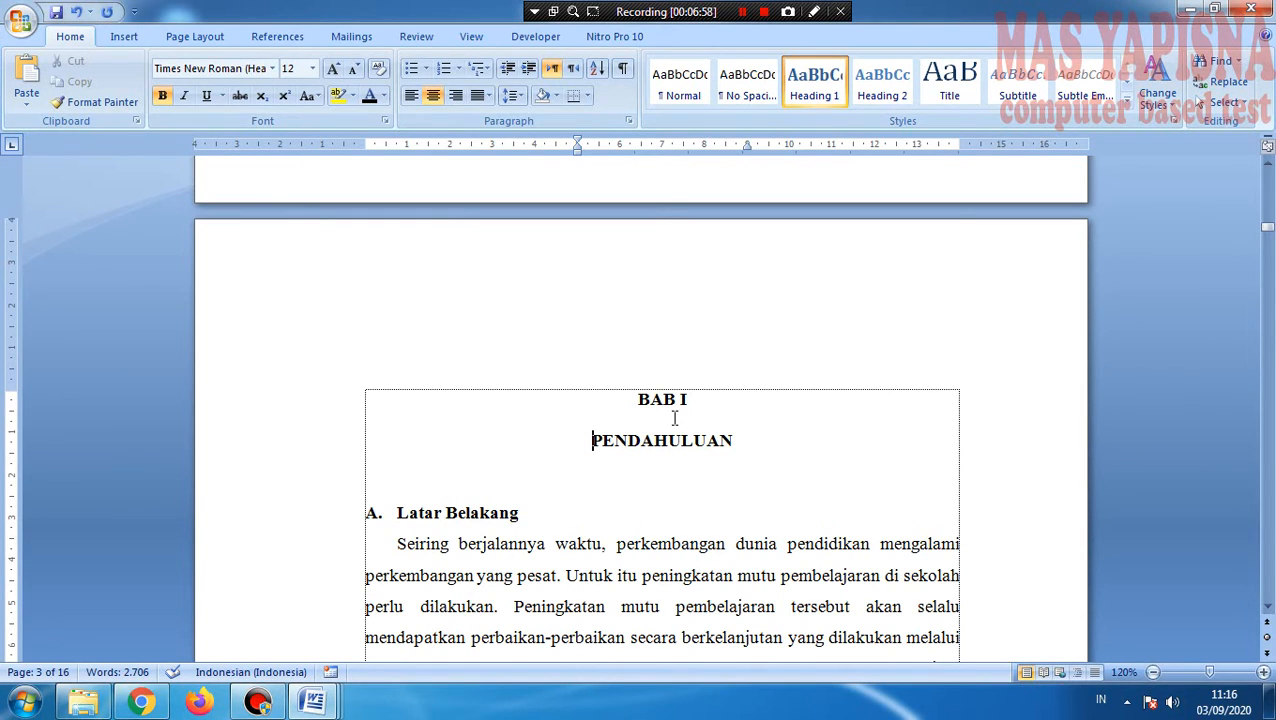
Step: Copy the formatting of the two-line BAB I PENDAHULUAN heading onto the BAB II PEMBAHASAN title with Format Painter
scroll(674, 418, down, 2)
scroll(672, 393, up, 6)
scroll(672, 393, down, 5)
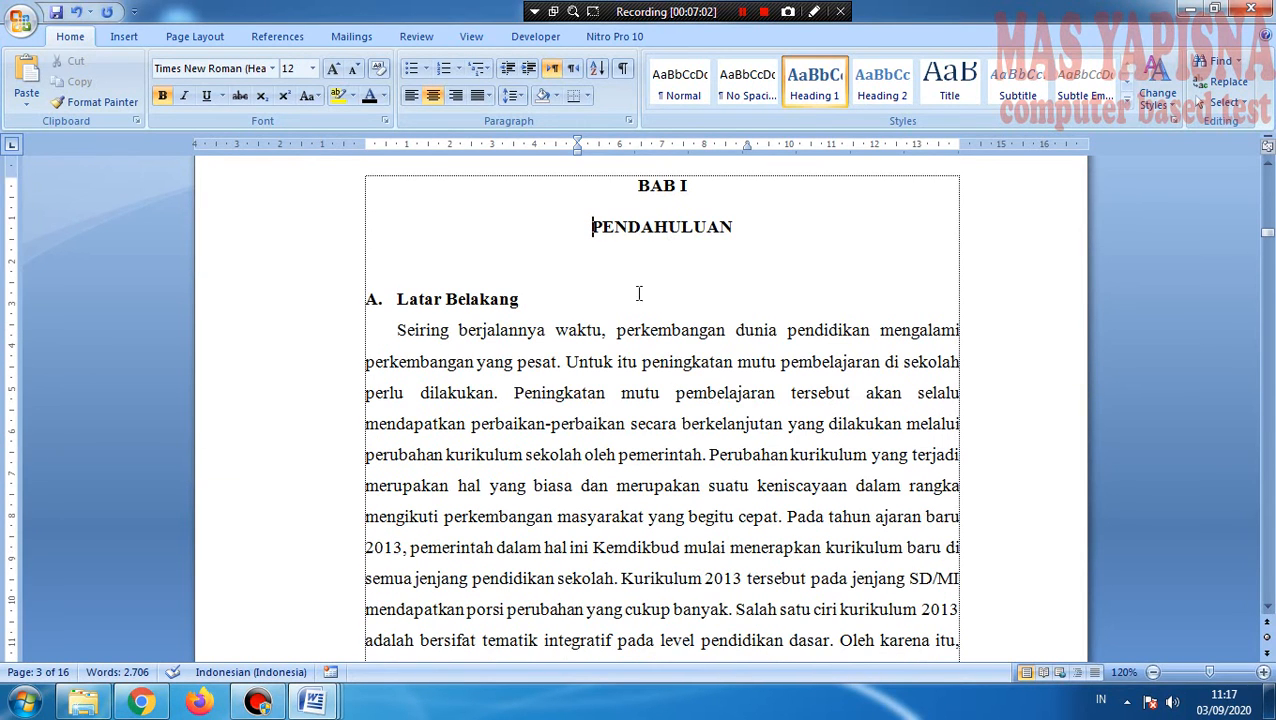
click(638, 186)
drag(641, 176, 615, 255)
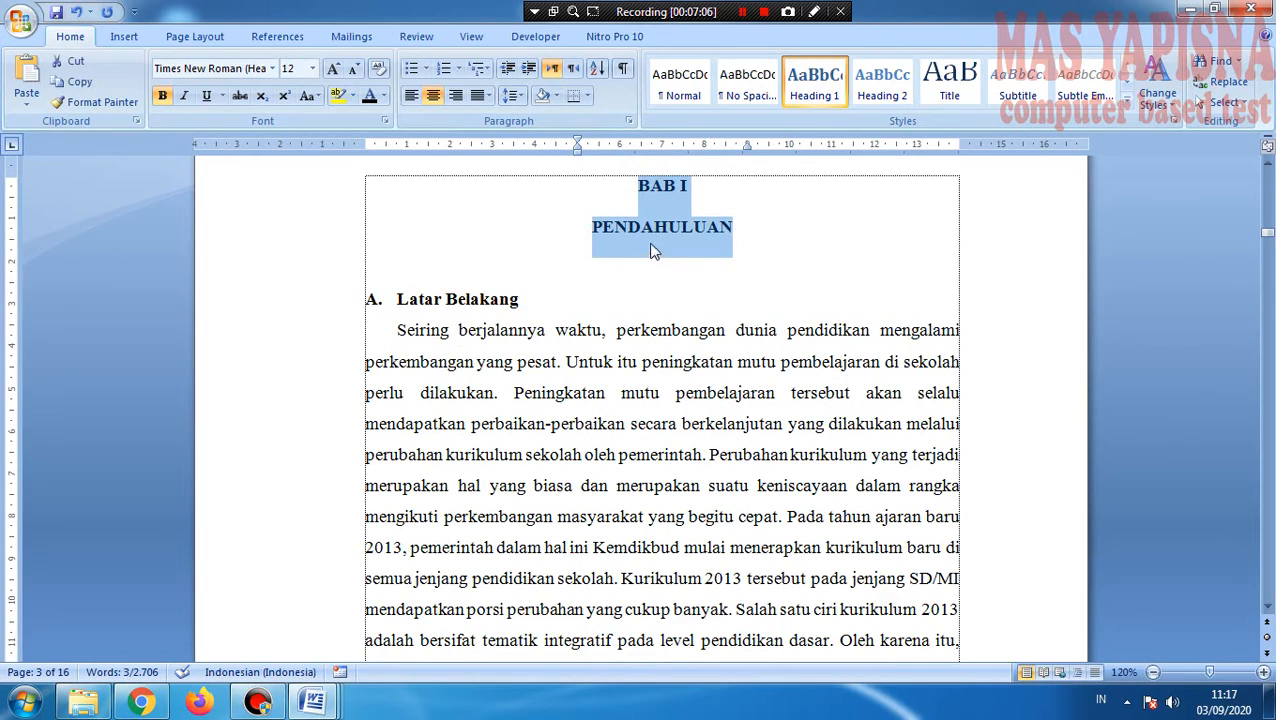
scroll(650, 228, down, 15)
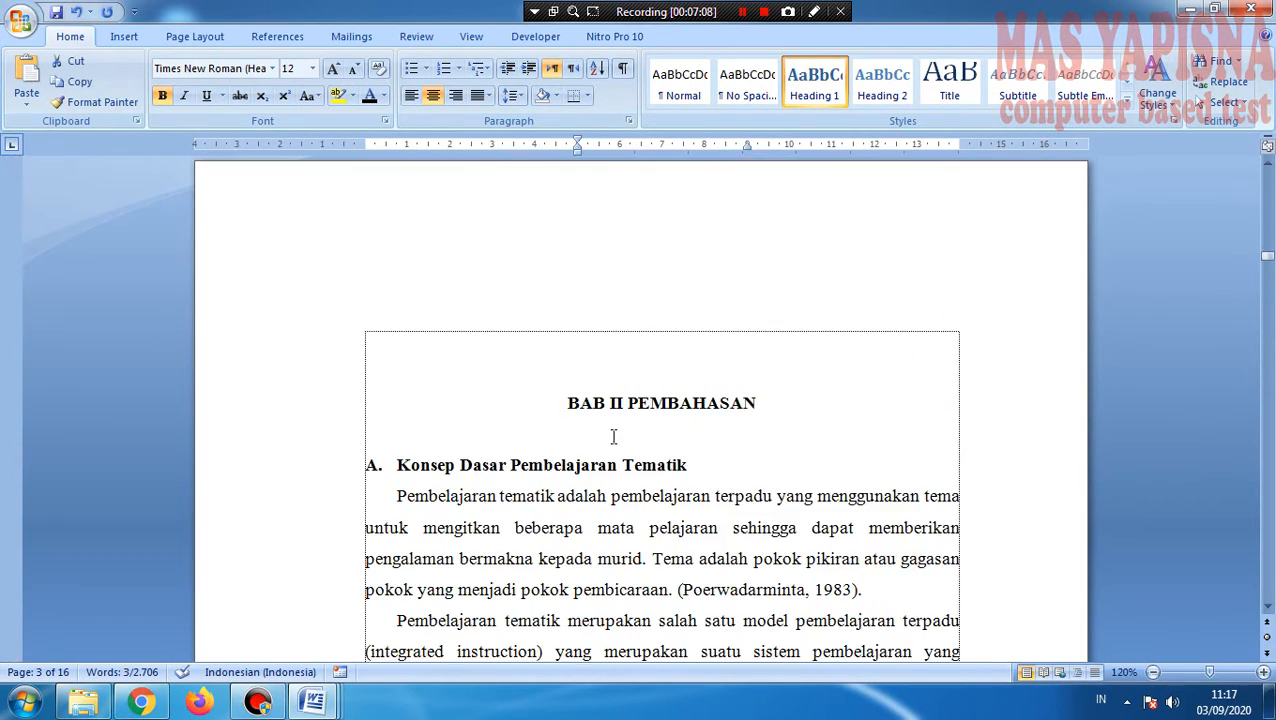
scroll(610, 437, up, 5)
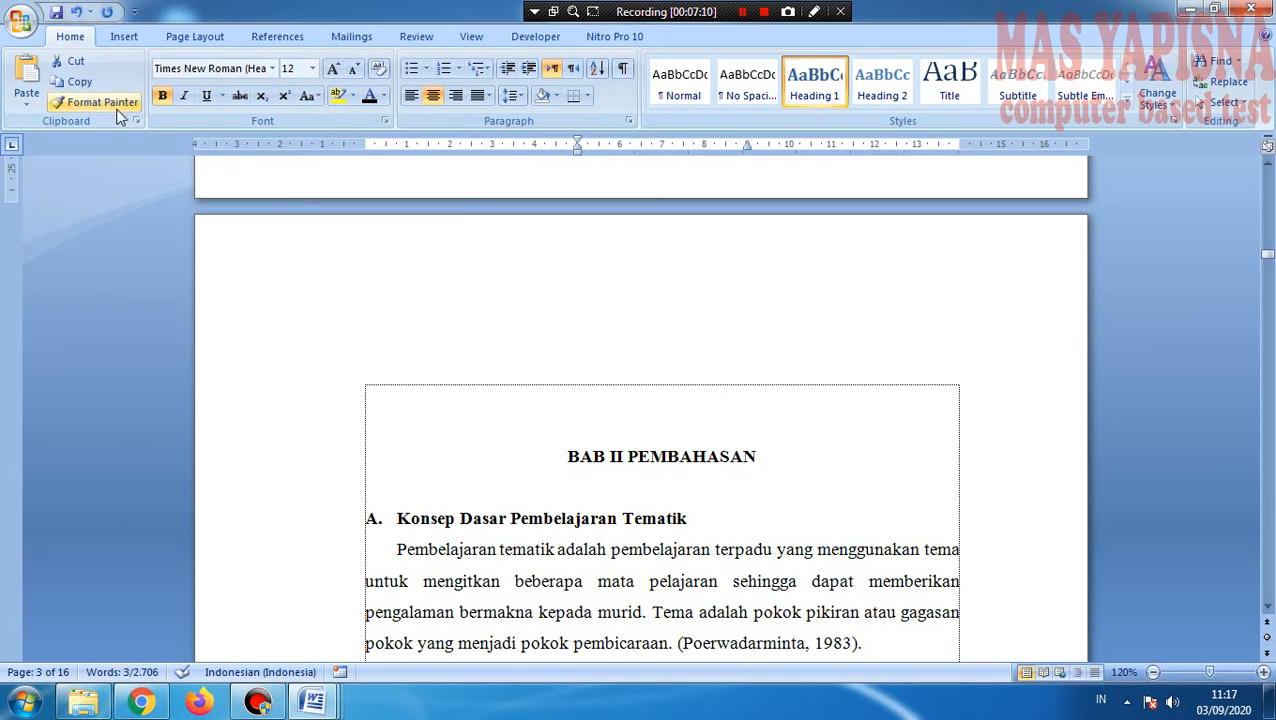
click(103, 104)
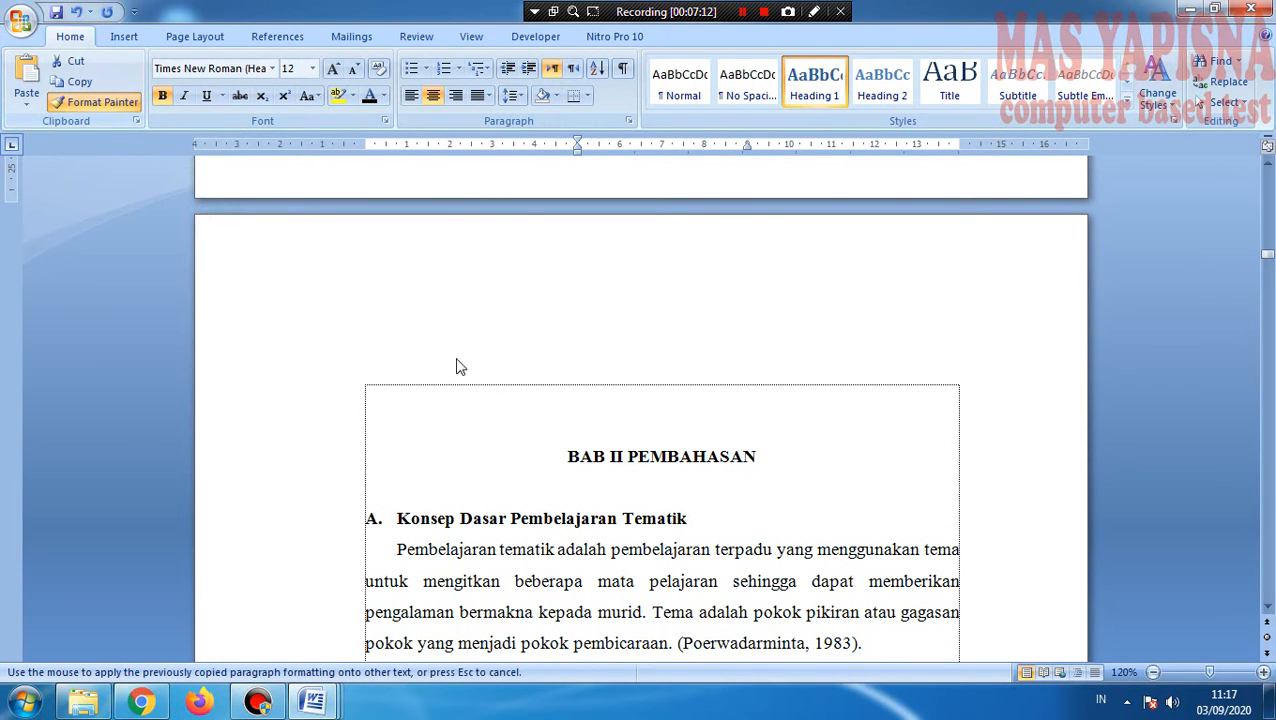
drag(564, 456, 757, 456)
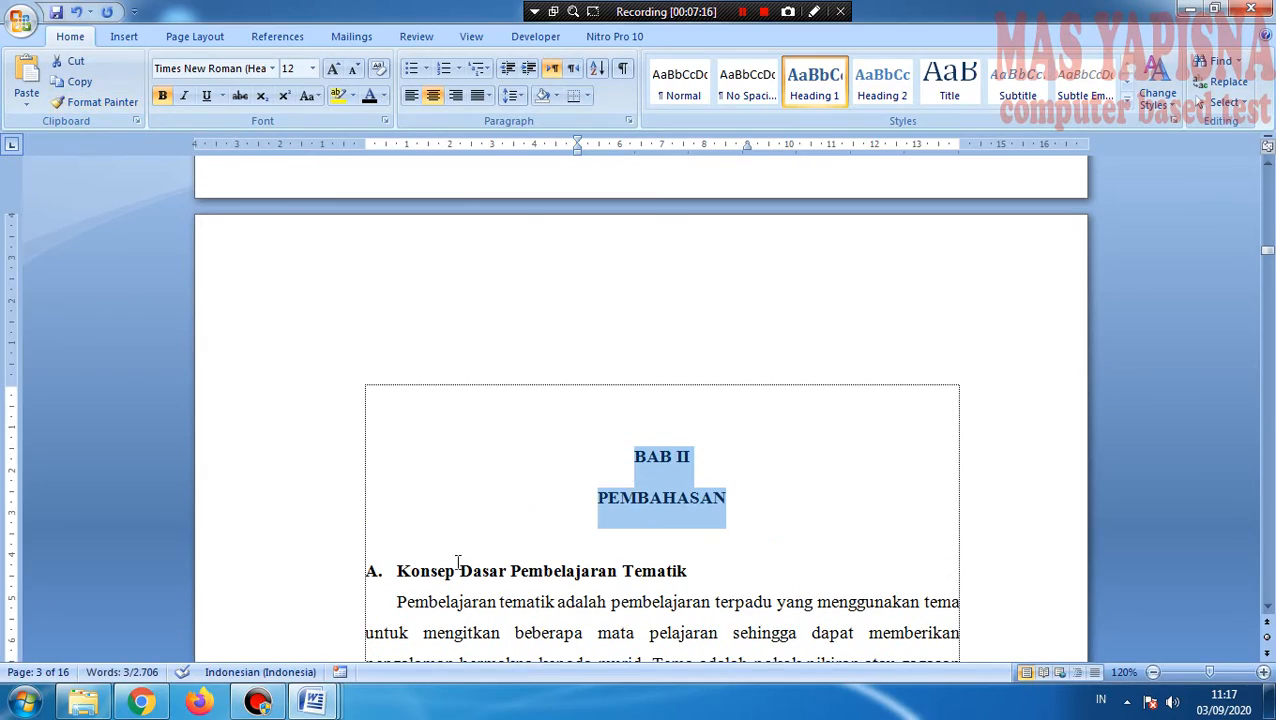
Step: Copy the formatting of the BAB II PEMBAHASAN heading onto the BAB III PENUTUP title with Format Painter
scroll(459, 564, down, 10)
scroll(475, 535, down, 15)
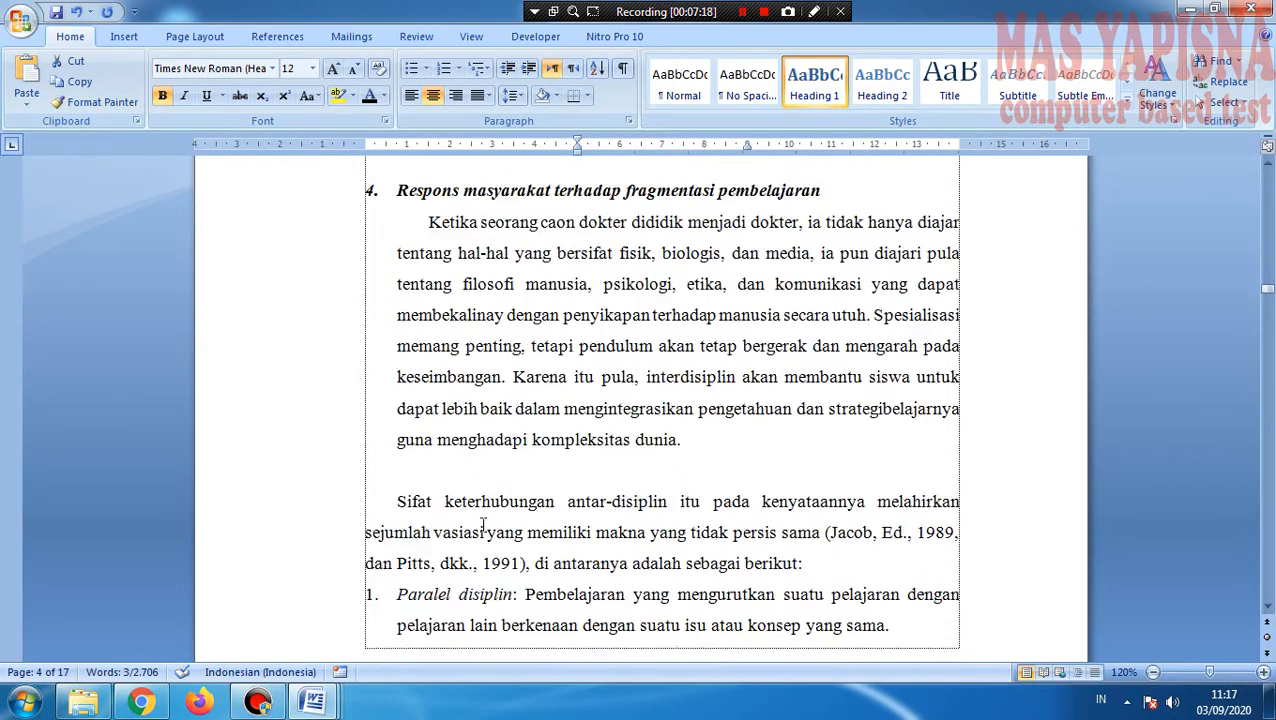
scroll(483, 526, down, 15)
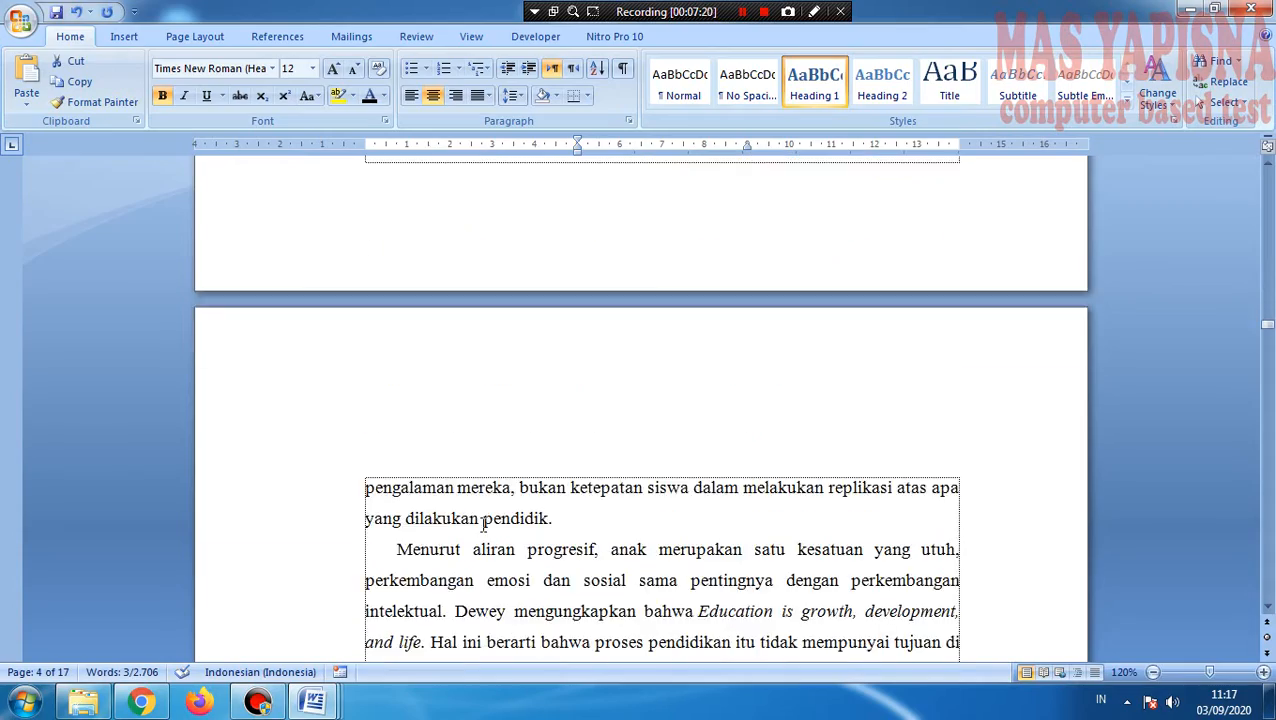
scroll(483, 526, down, 15)
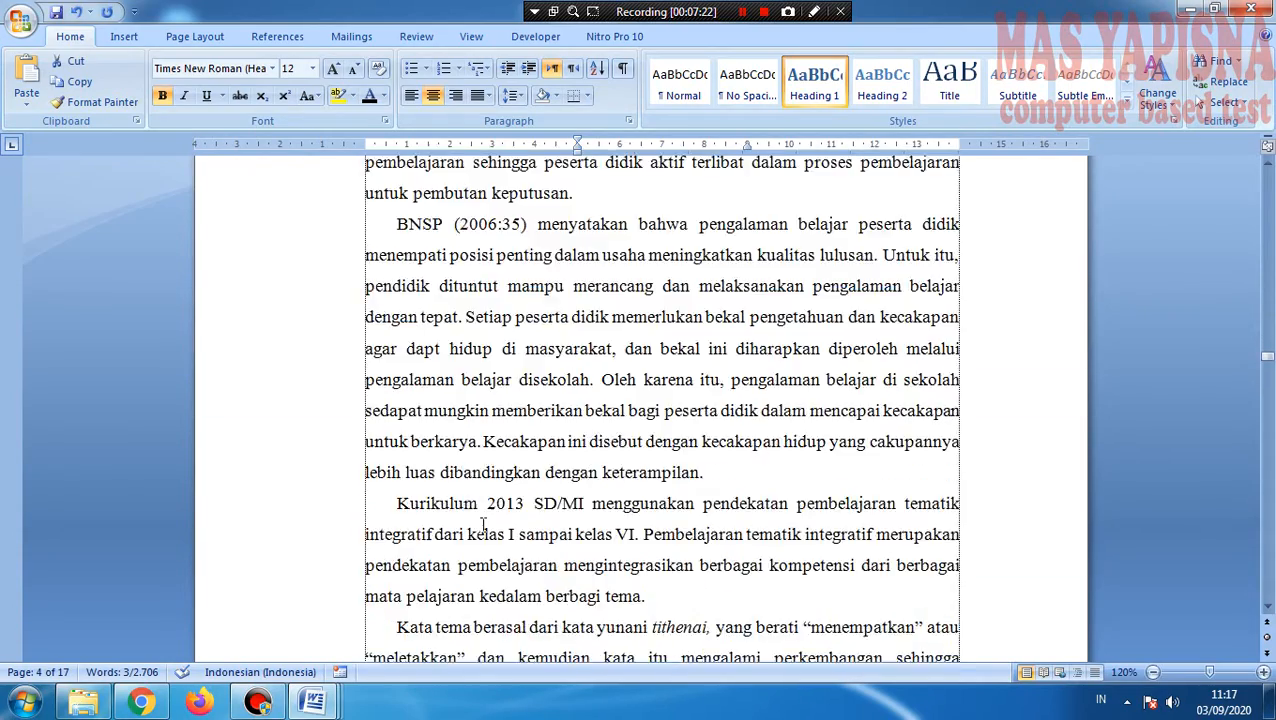
scroll(483, 524, down, 15)
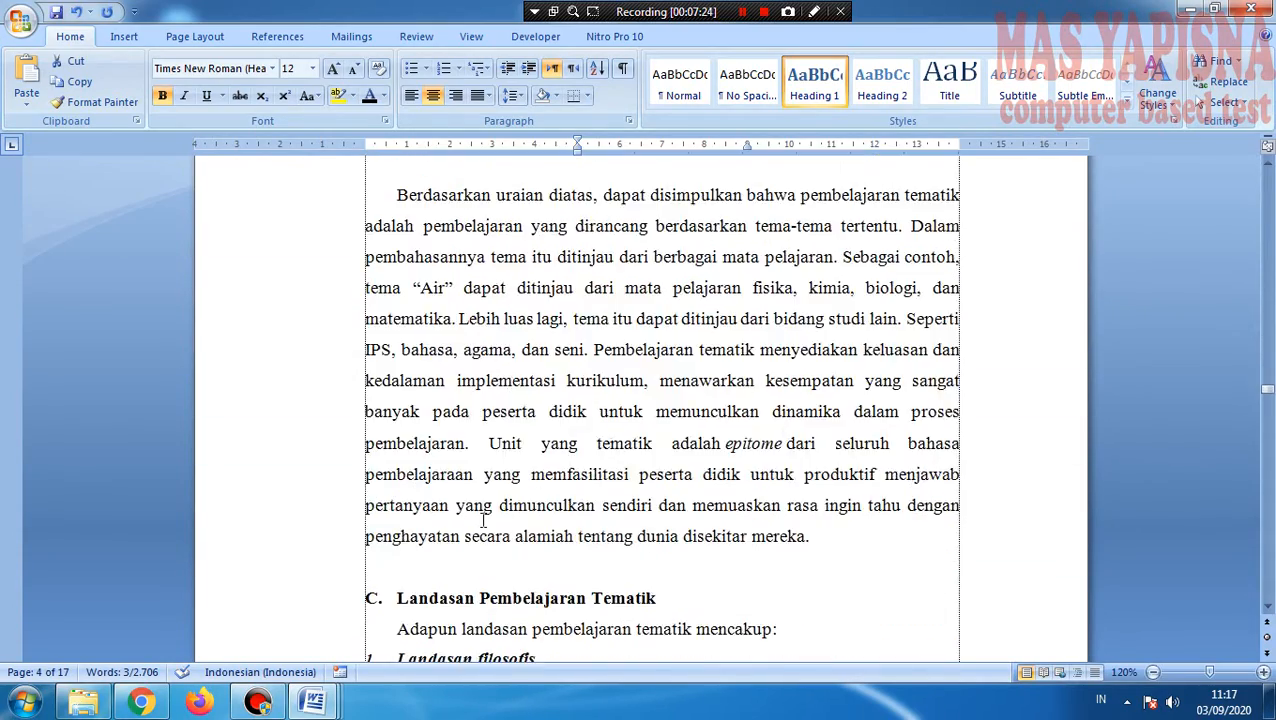
scroll(483, 522, down, 15)
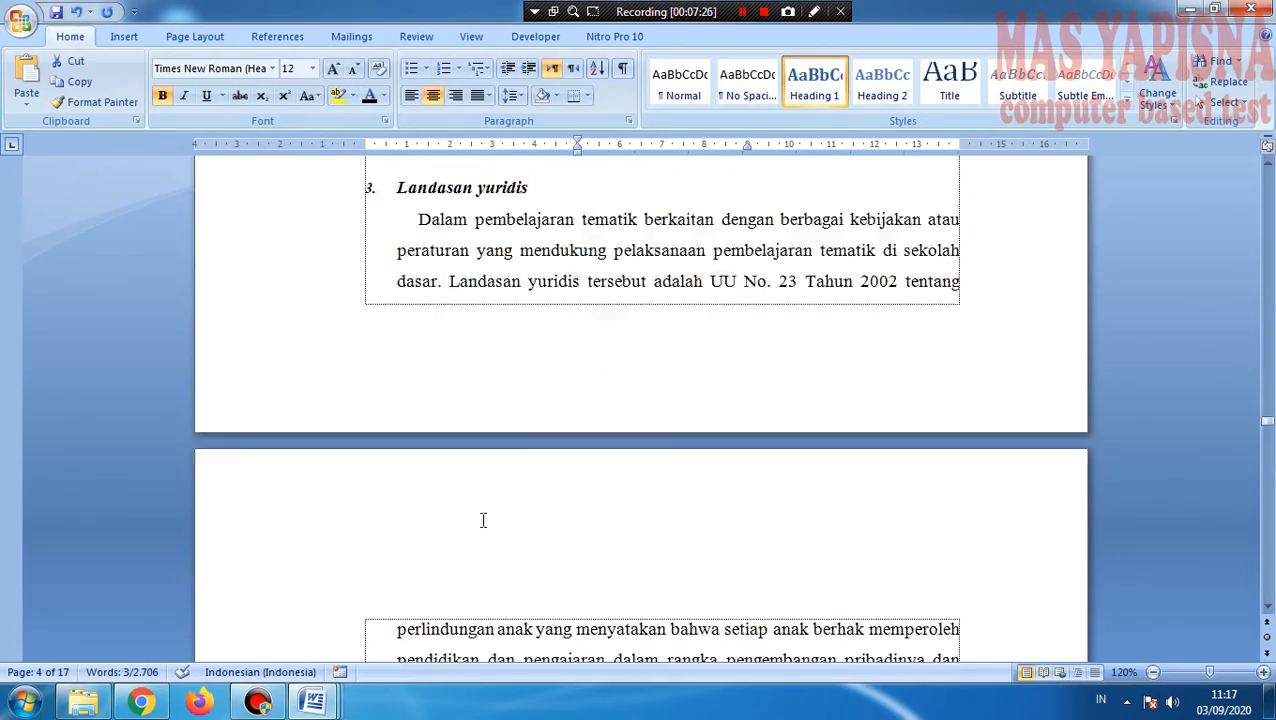
scroll(483, 520, down, 15)
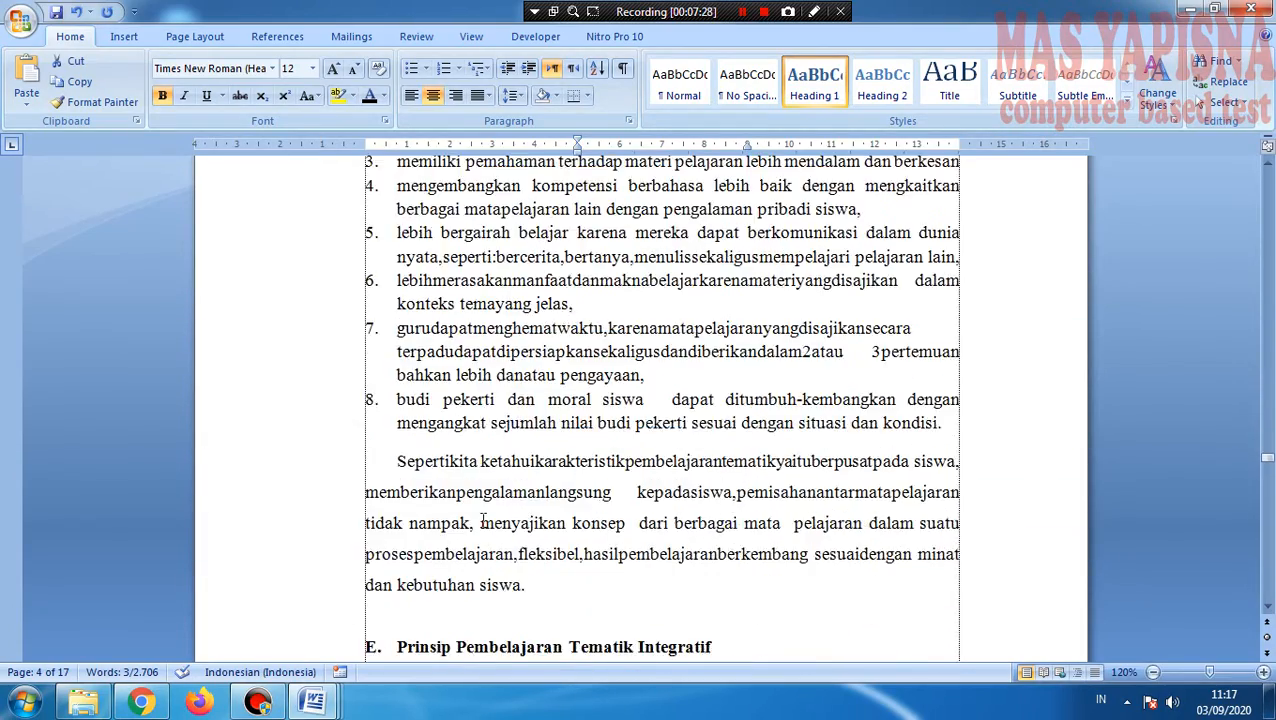
scroll(483, 520, down, 15)
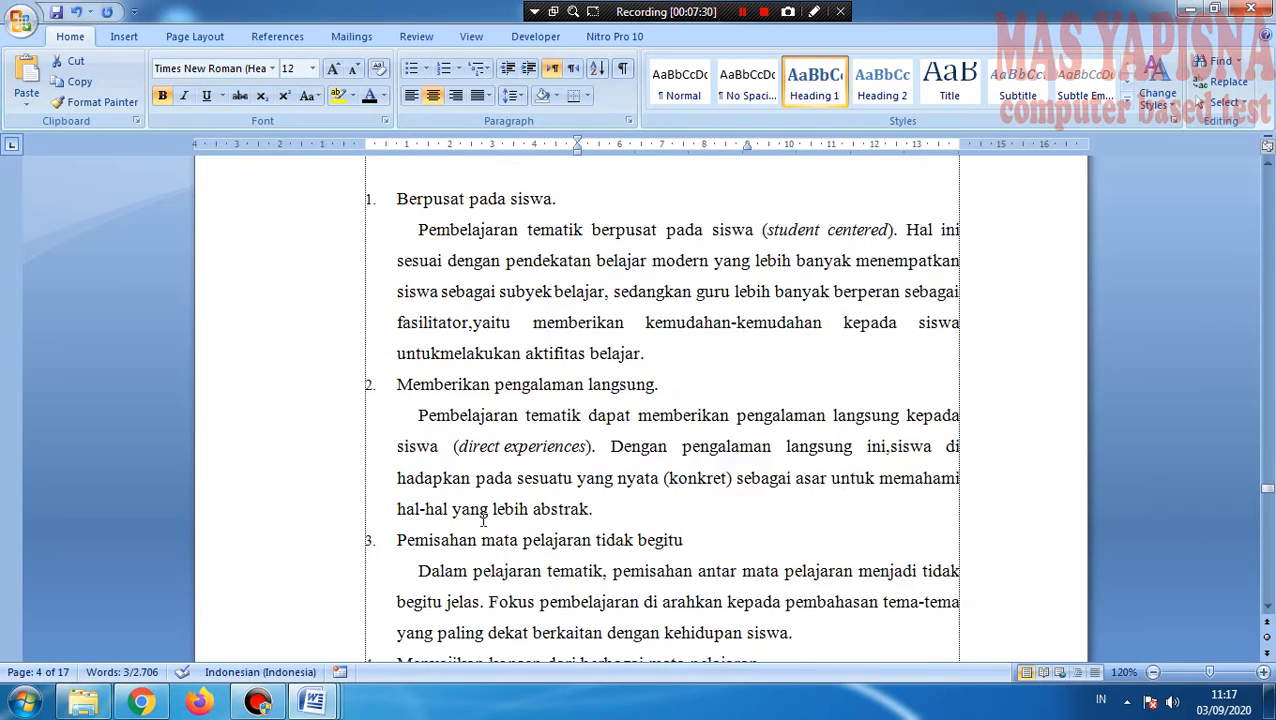
scroll(483, 512, down, 15)
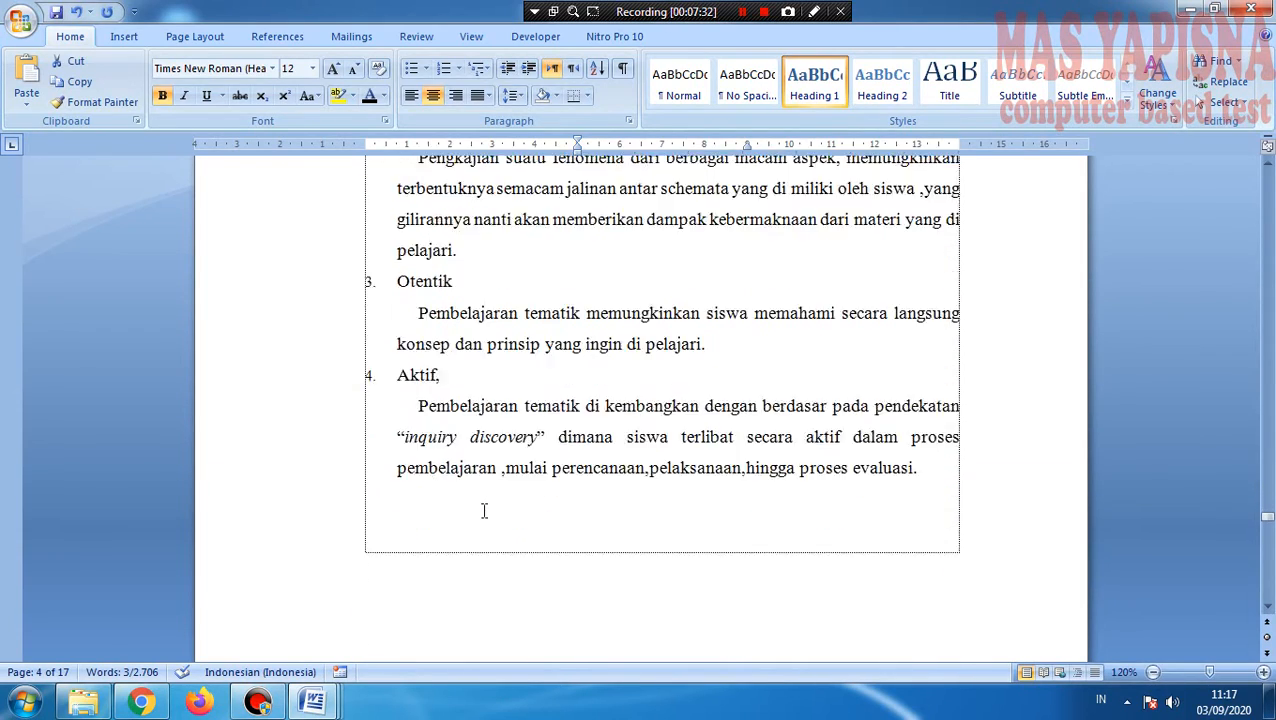
scroll(483, 512, down, 10)
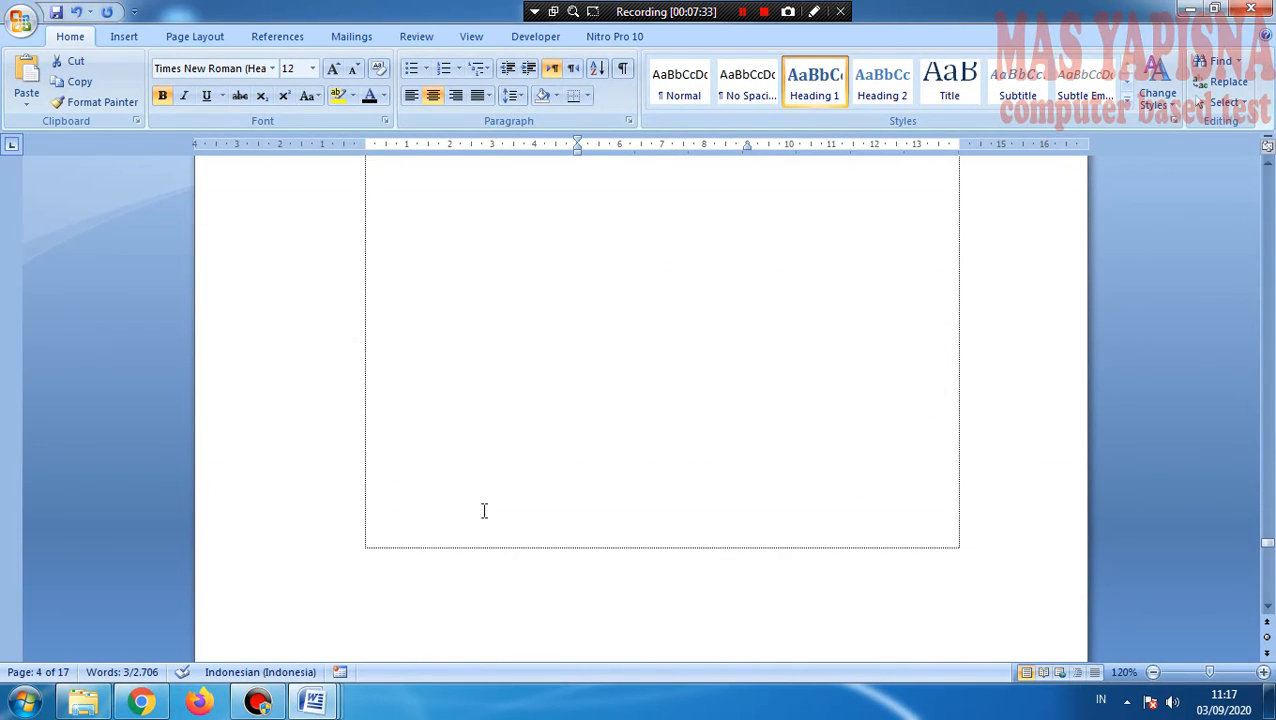
click(101, 104)
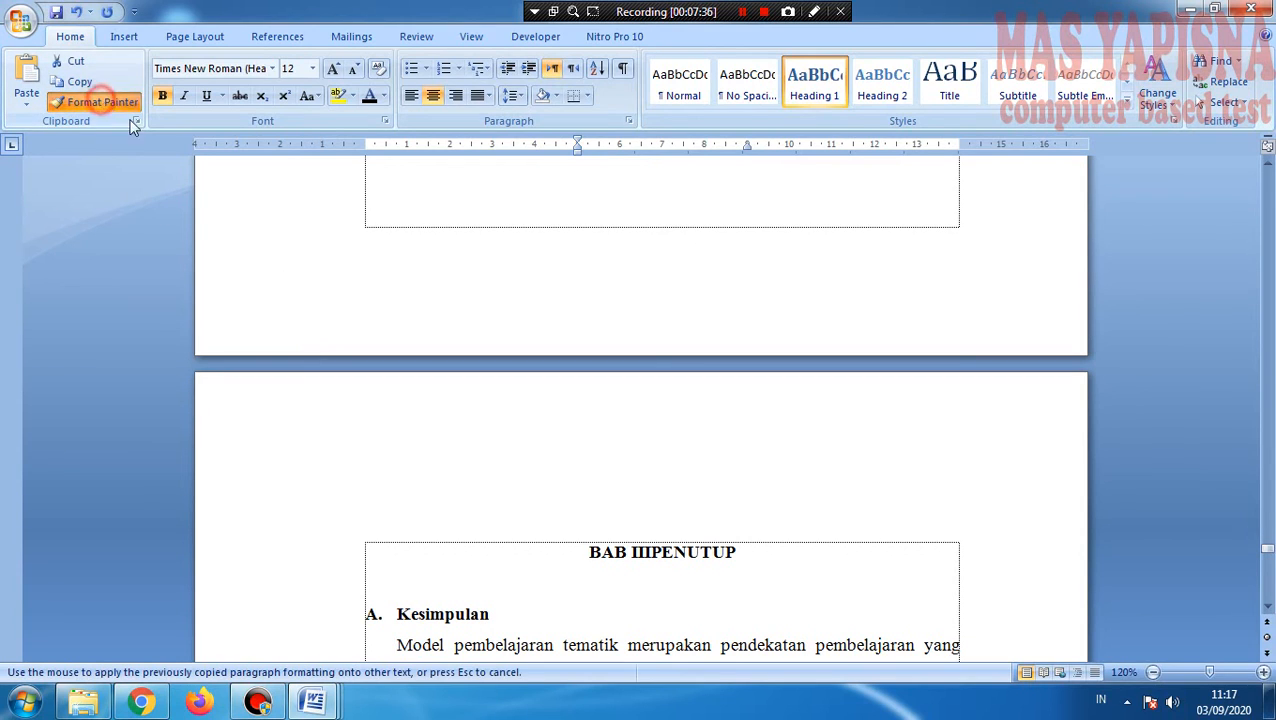
mouse_move(589, 553)
mouse_down()
mouse_move(744, 561)
mouse_move(730, 556)
mouse_up()
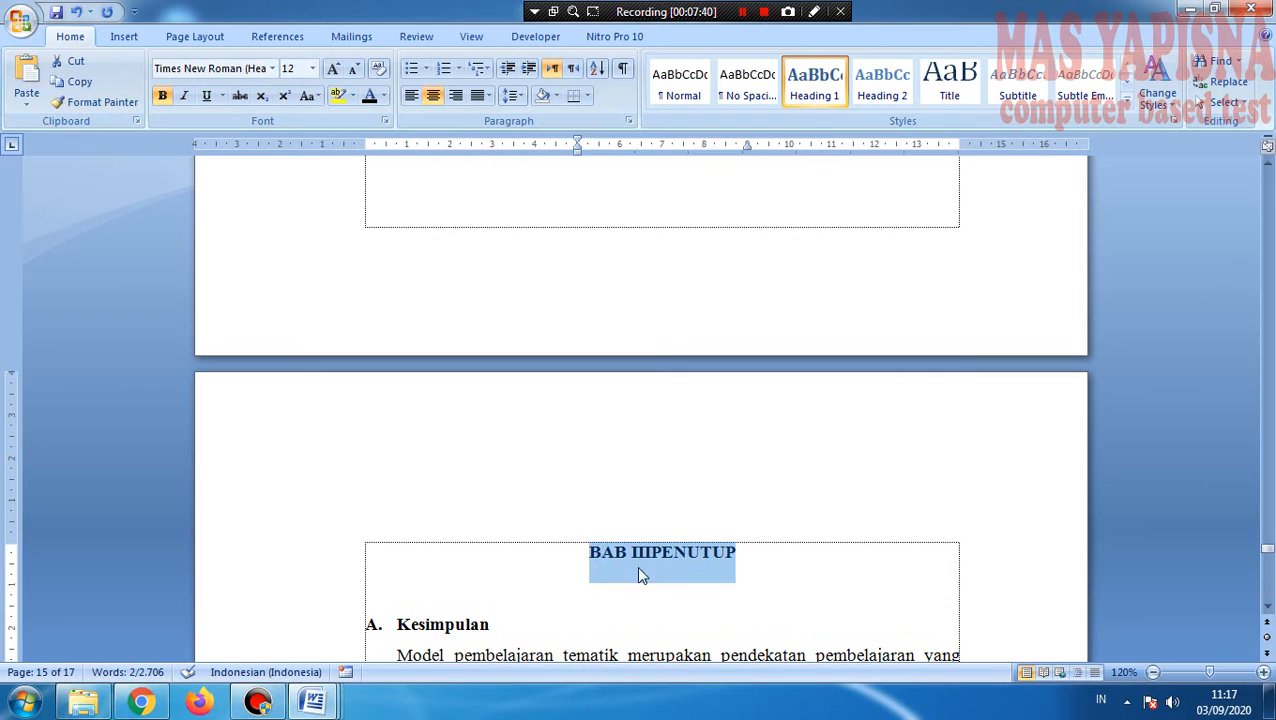
Step: Add a space between BAB III and PENUTUP and move the right indent to the 8.5 cm ruler mark, wrapping PENUTUP onto its own line
click(655, 556)
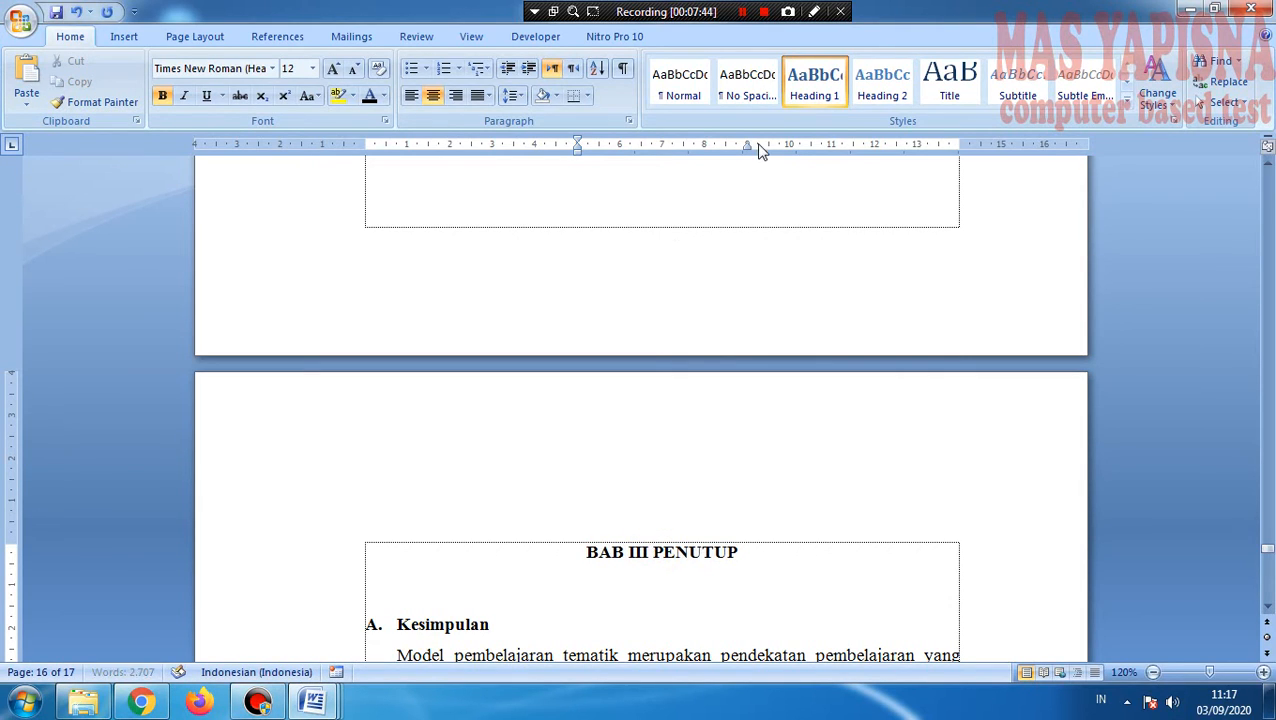
drag(747, 147, 725, 150)
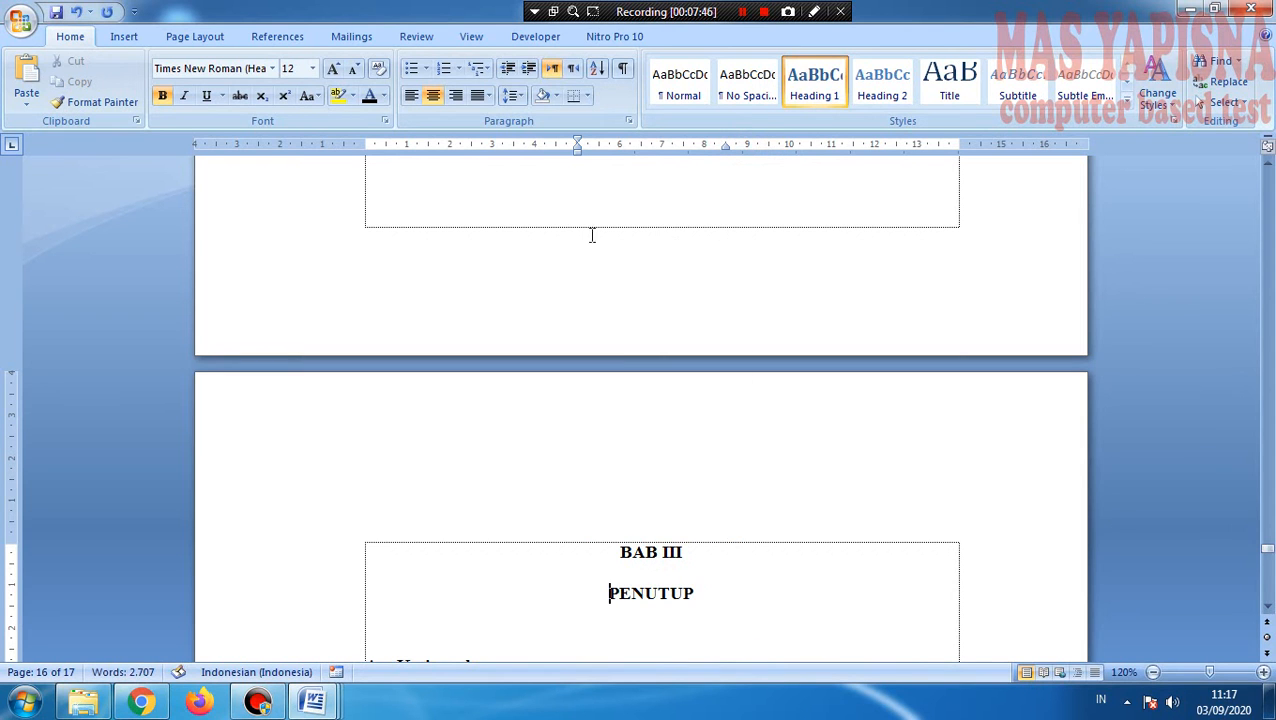
Step: Copy the formatting of the BAB III PENUTUP heading onto the DAFTAR PUSTAKA title with Format Painter
scroll(781, 474, down, 20)
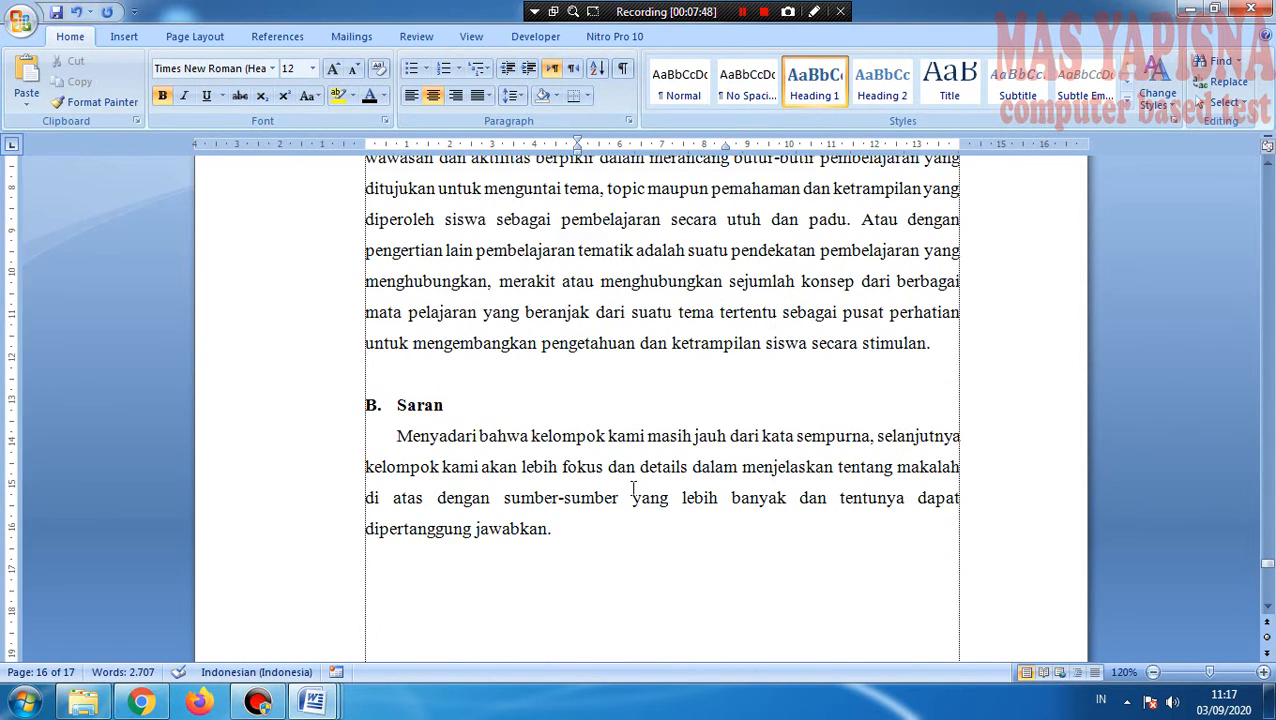
scroll(633, 488, down, 2)
scroll(638, 407, up, 8)
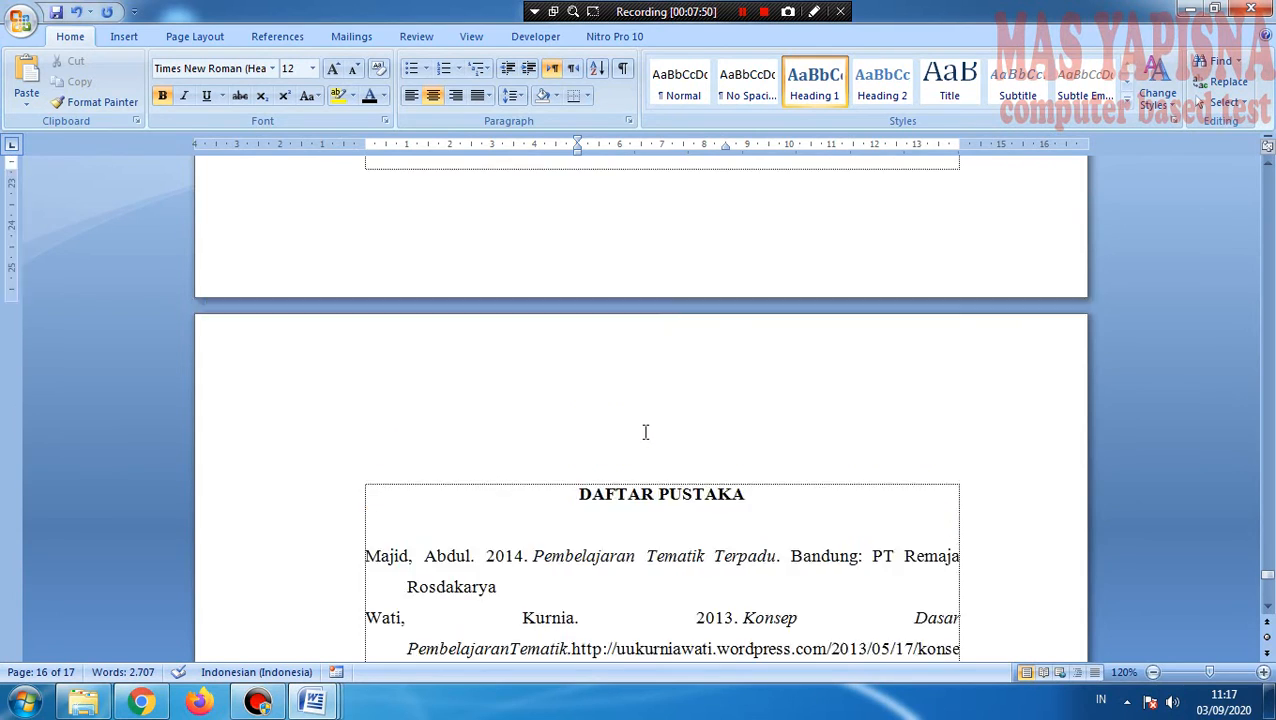
scroll(648, 430, up, 5)
click(621, 338)
drag(620, 338, 696, 380)
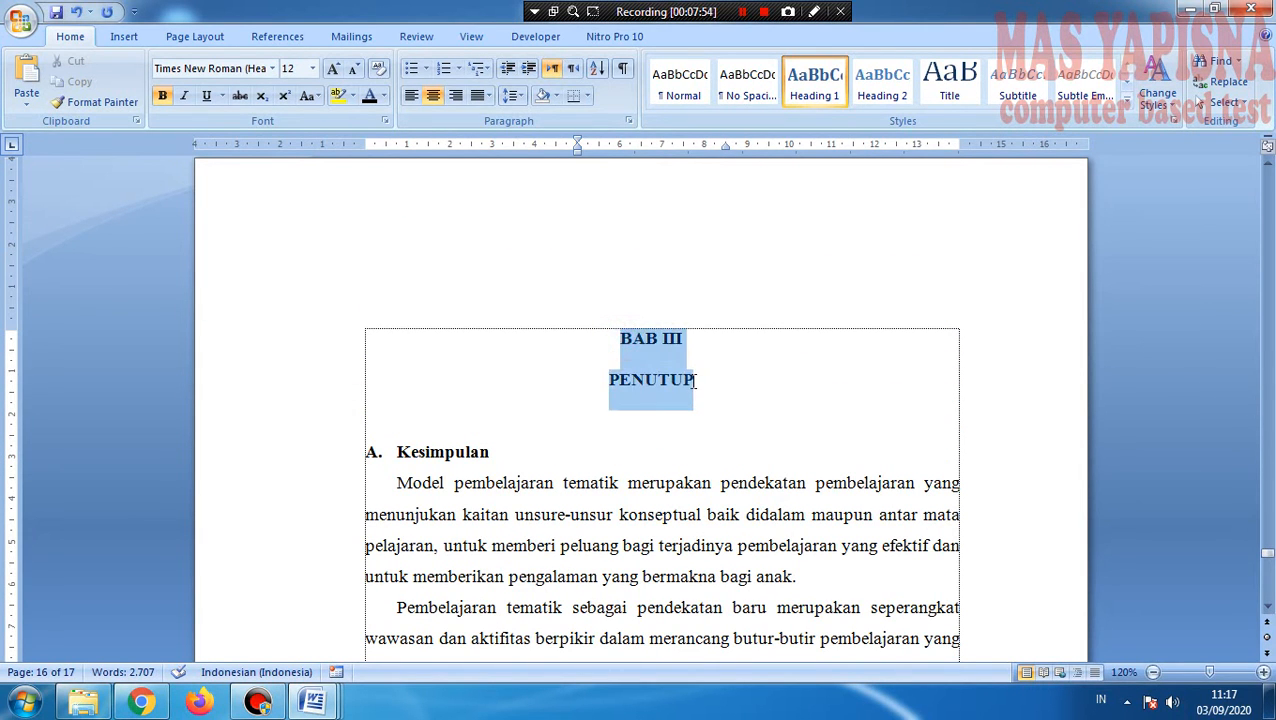
scroll(481, 518, down, 15)
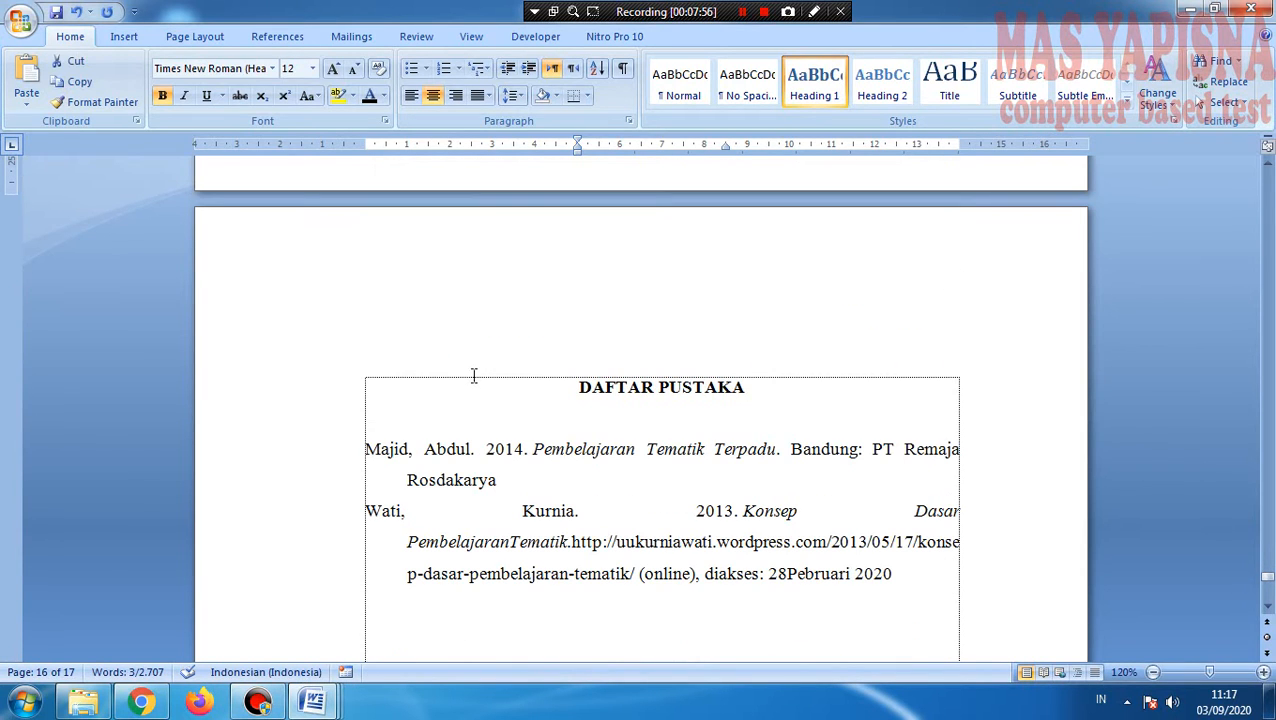
click(119, 105)
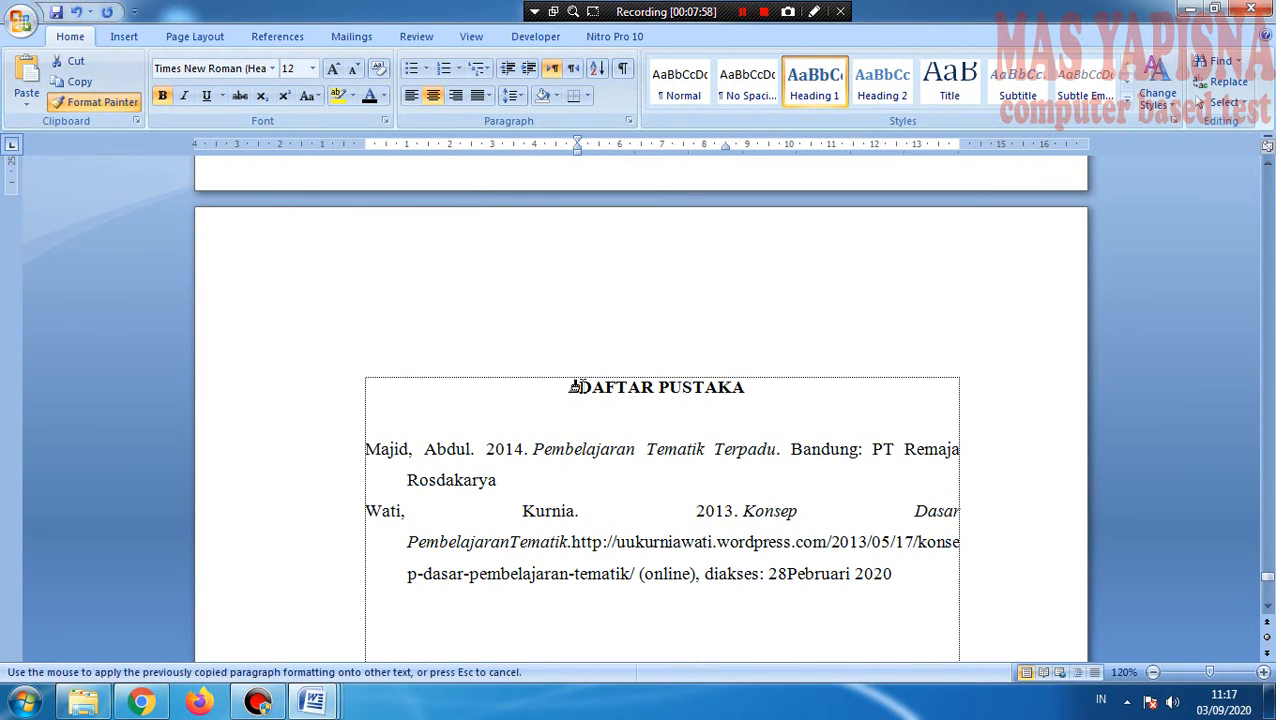
drag(573, 387, 740, 395)
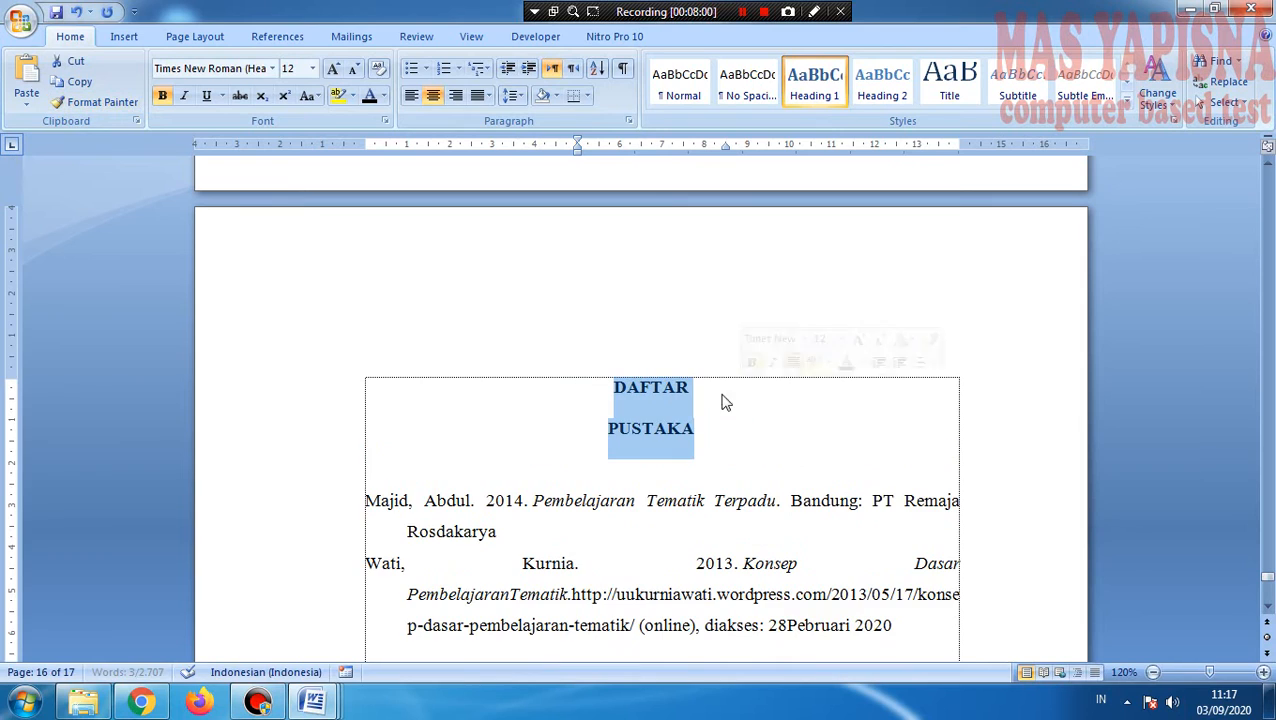
Step: Fit the DAFTAR PUSTAKA heading on one line by setting its left indent to about 4 cm and right indent to the 9.5 cm ruler mark
drag(726, 148, 768, 150)
drag(578, 156, 534, 156)
click(844, 404)
Step: Look through the document to check the formatted headings, ending at the BAB I PENDAHULUAN page
scroll(627, 433, down, 10)
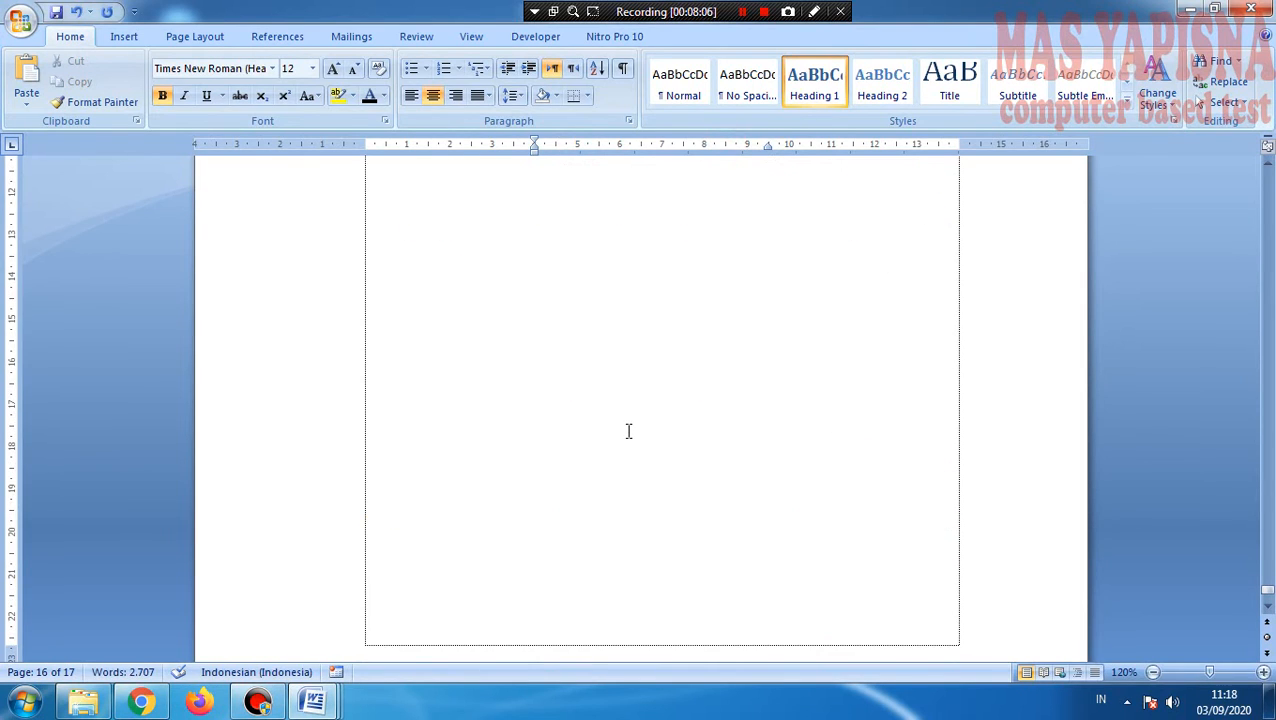
scroll(628, 432, up, 10)
scroll(660, 413, down, 10)
scroll(660, 413, up, 15)
scroll(660, 413, up, 3)
scroll(660, 413, down, 10)
scroll(659, 418, up, 1)
scroll(660, 413, up, 3)
scroll(661, 413, up, 2)
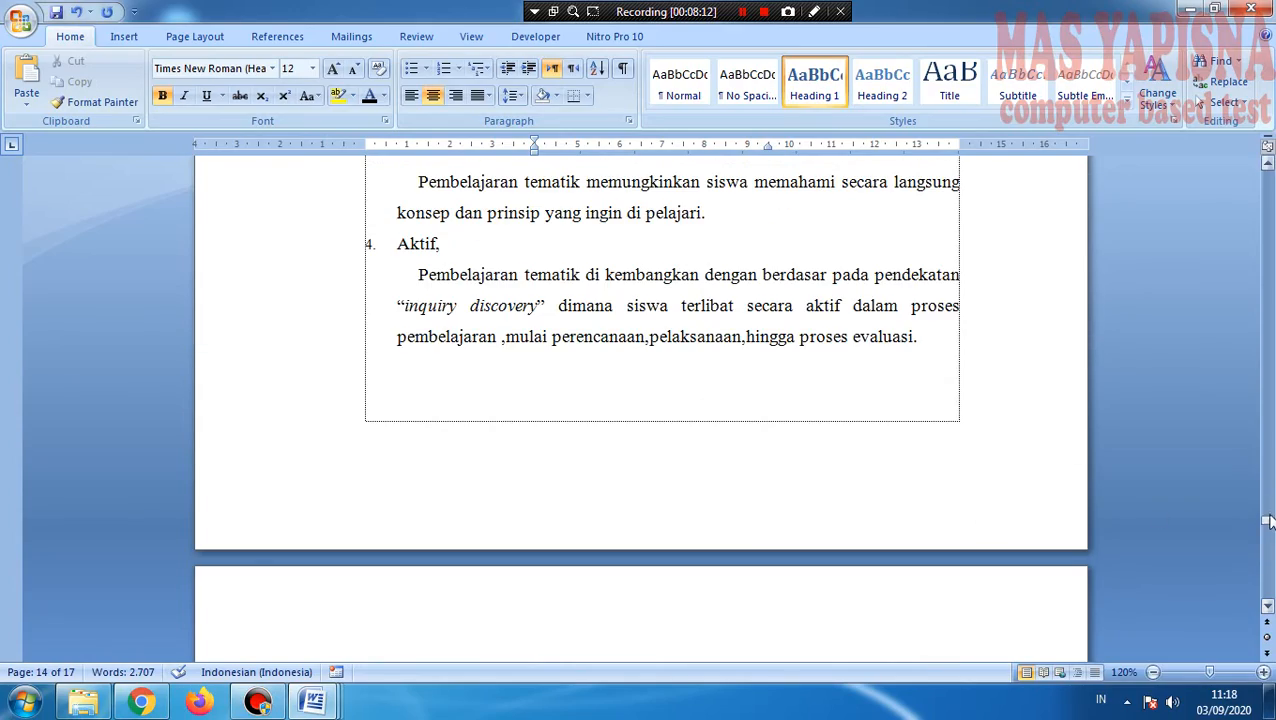
drag(1268, 524, 1267, 168)
scroll(551, 498, down, 5)
scroll(551, 498, down, 15)
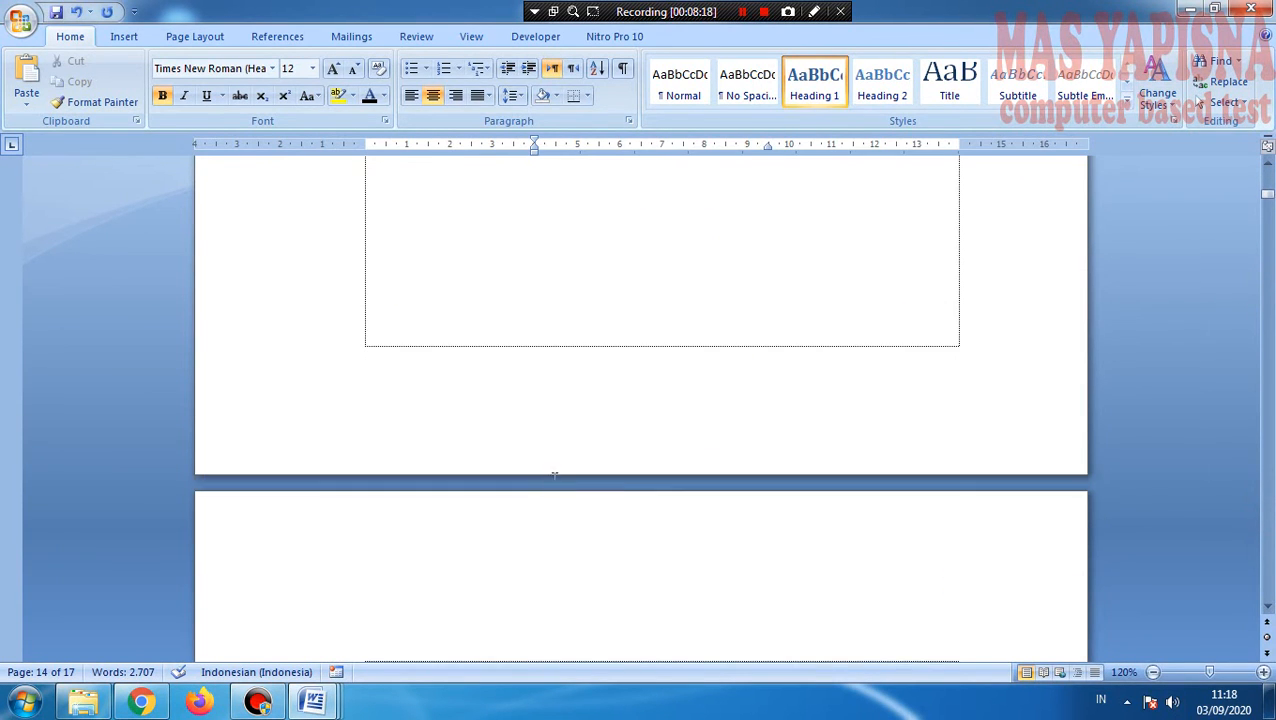
scroll(581, 587, down, 4)
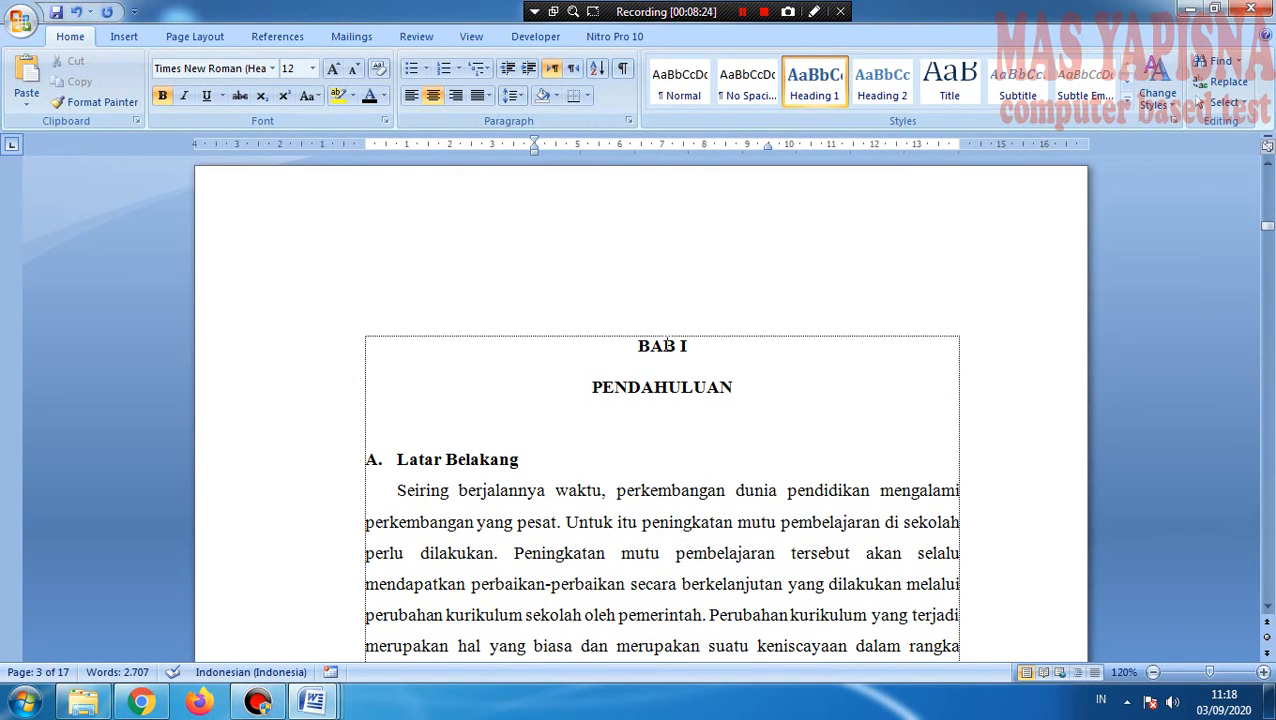
Step: Apply the Heading 2 style to the Latar Belakang subheading in BAB I
click(392, 463)
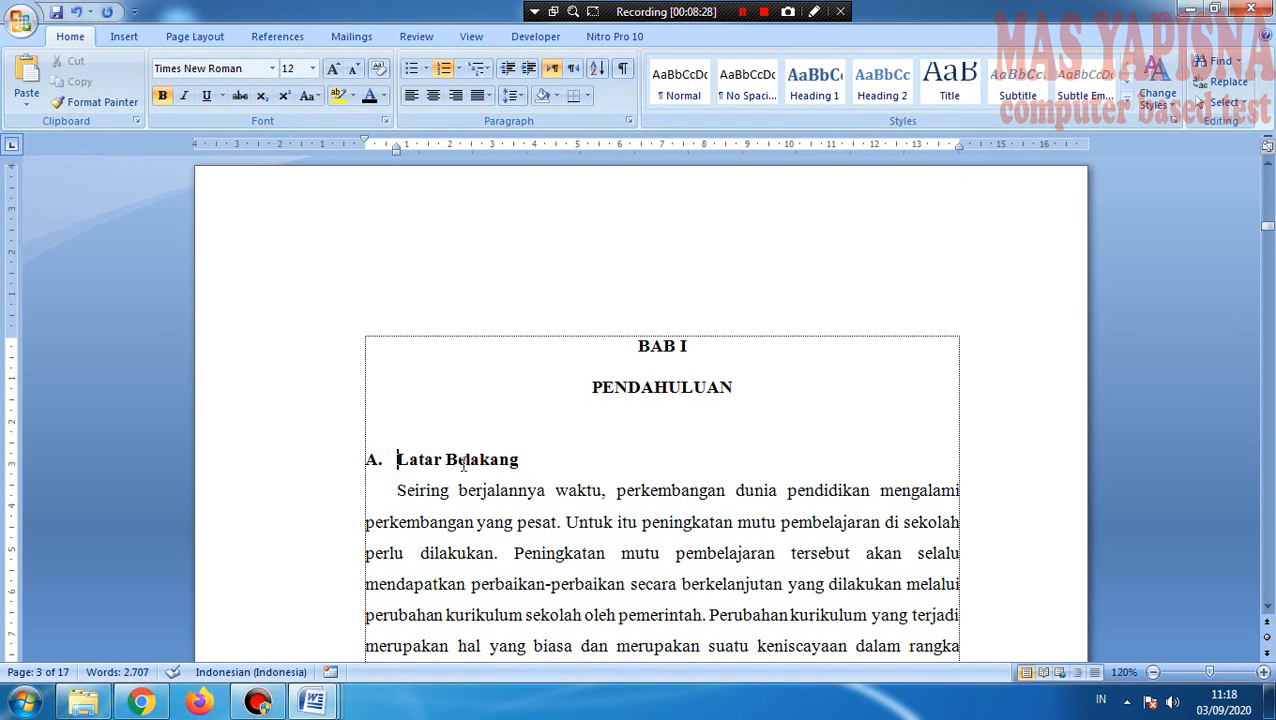
drag(523, 460, 365, 471)
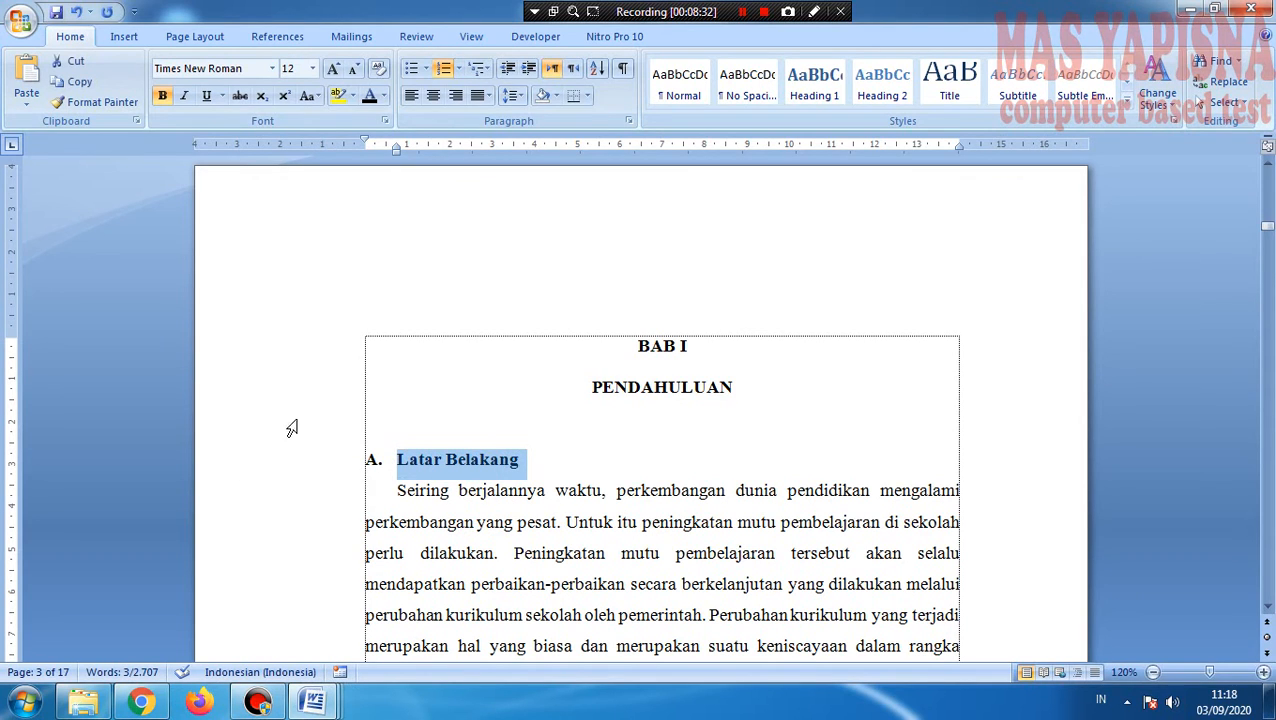
click(882, 90)
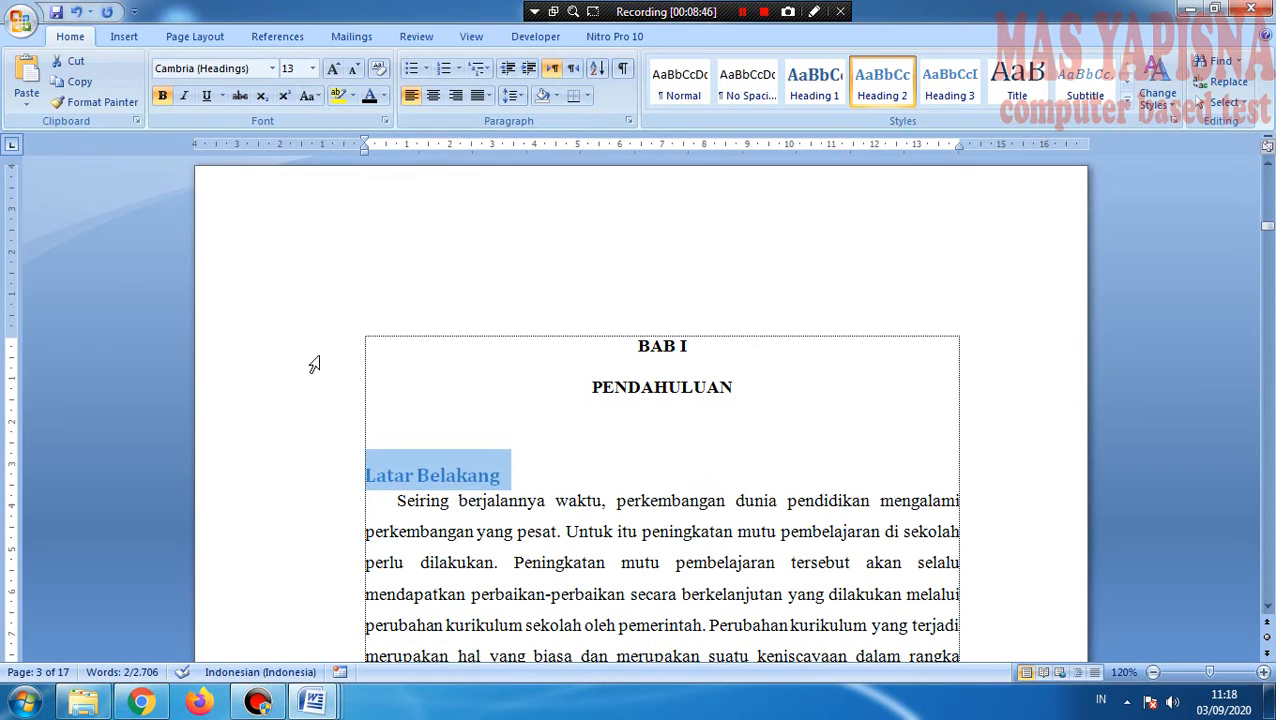
Step: Format the Latar Belakang subheading in Times New Roman (Headings), size 12, with black text
click(273, 73)
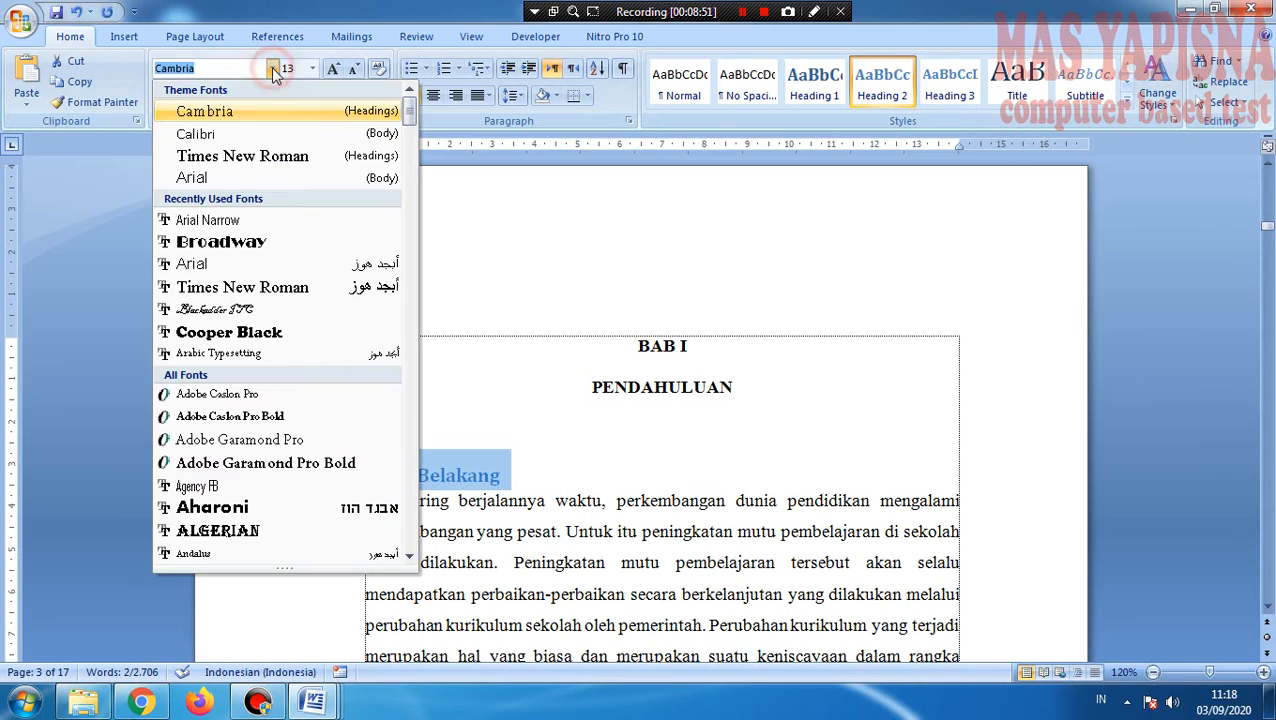
click(222, 158)
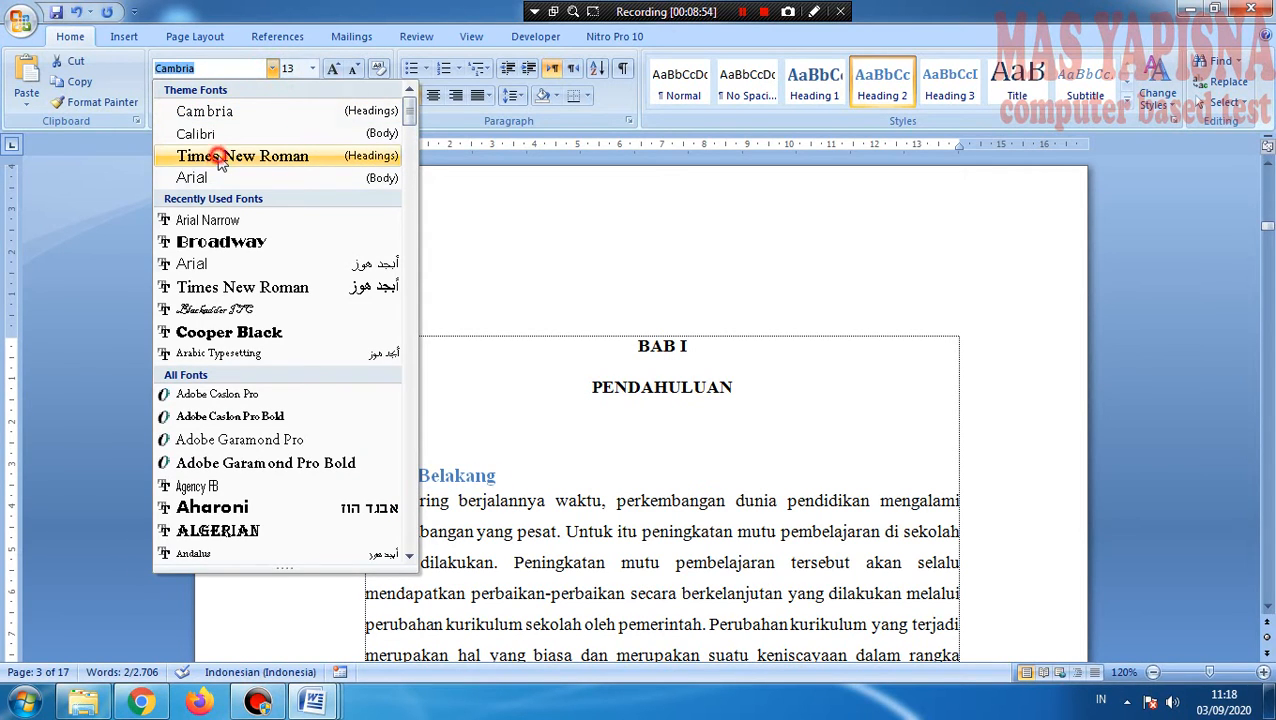
click(313, 70)
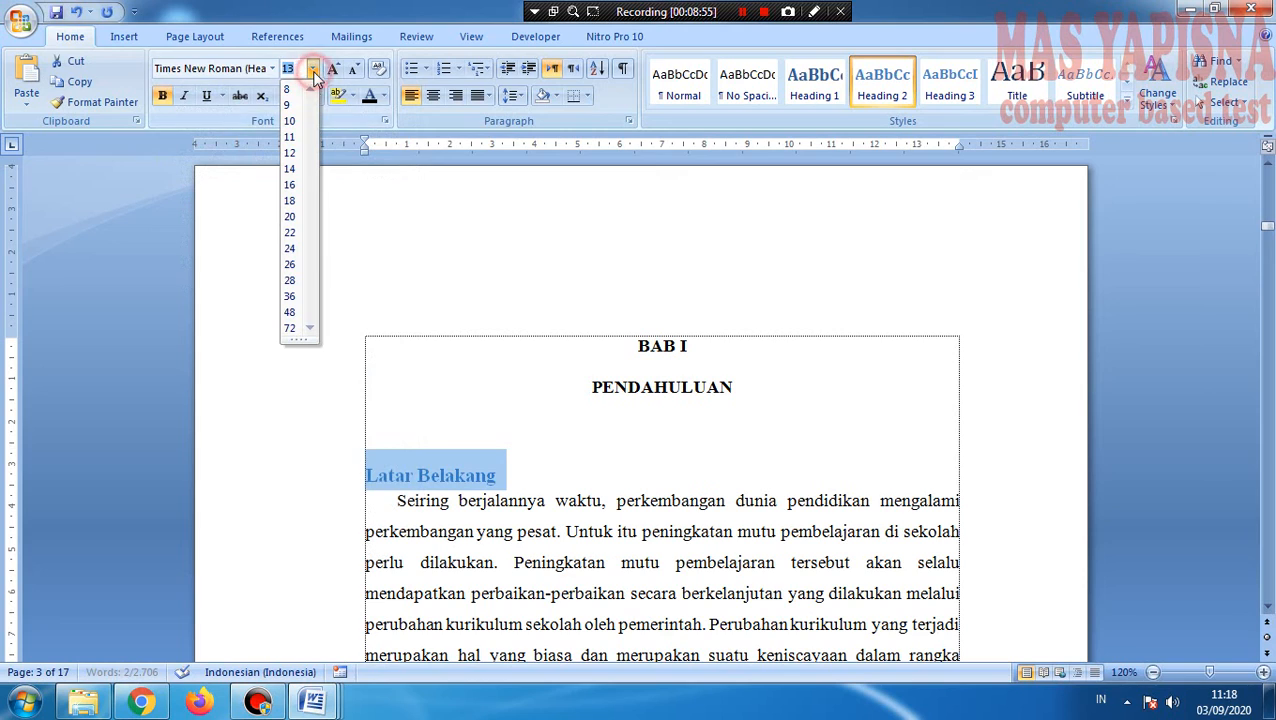
click(290, 152)
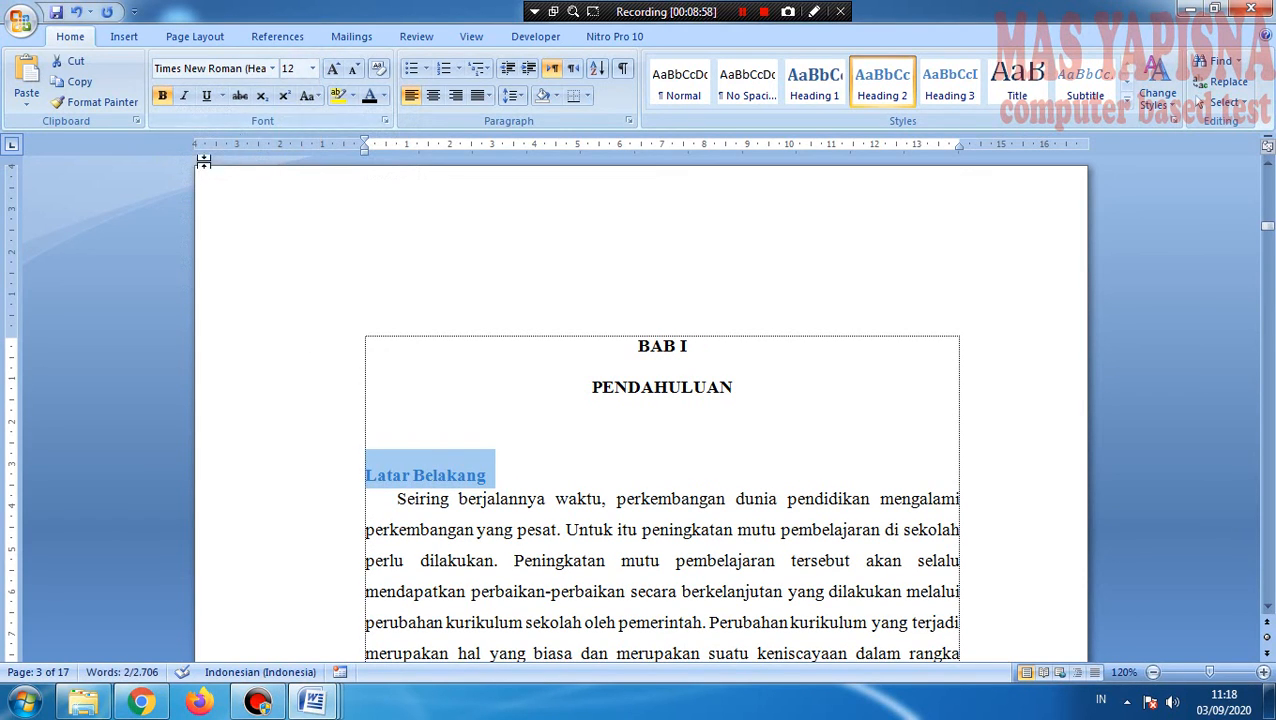
click(369, 97)
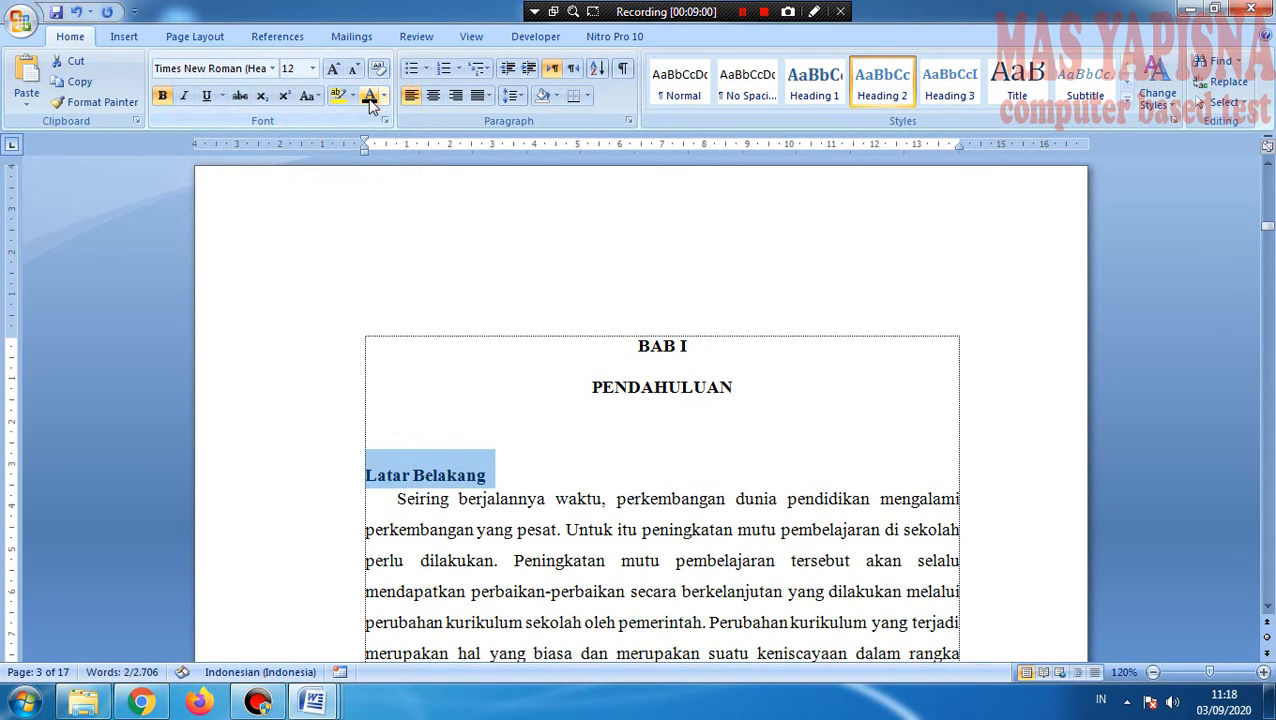
Step: Number the Latar Belakang subheading in A. B. C. format, placing the letter at the left margin and the text at 0.75 cm
click(445, 74)
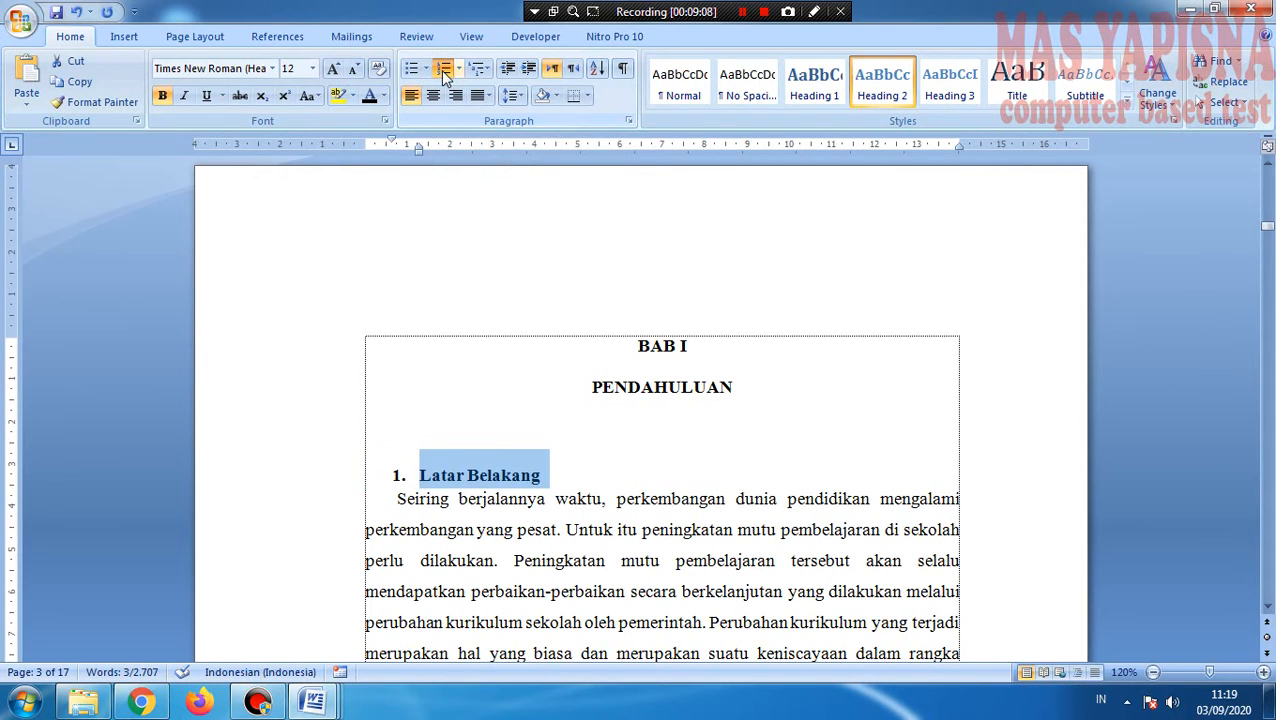
click(458, 70)
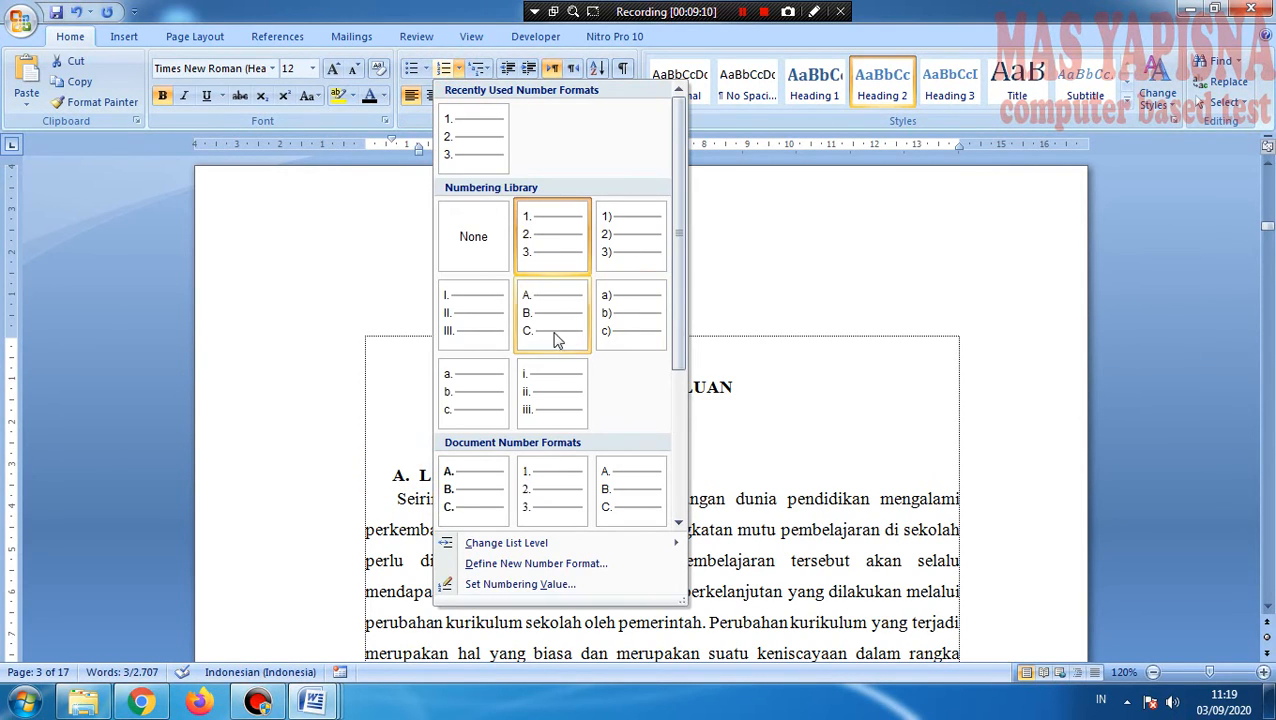
click(530, 313)
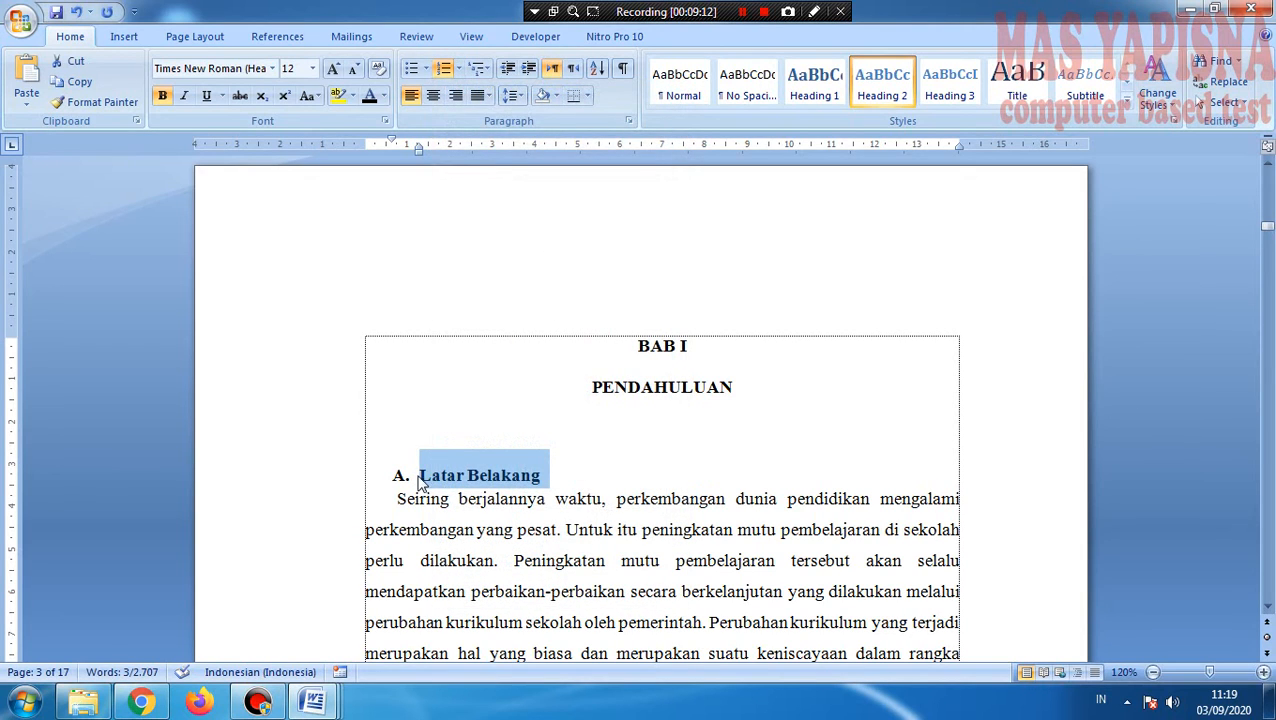
drag(420, 150, 361, 141)
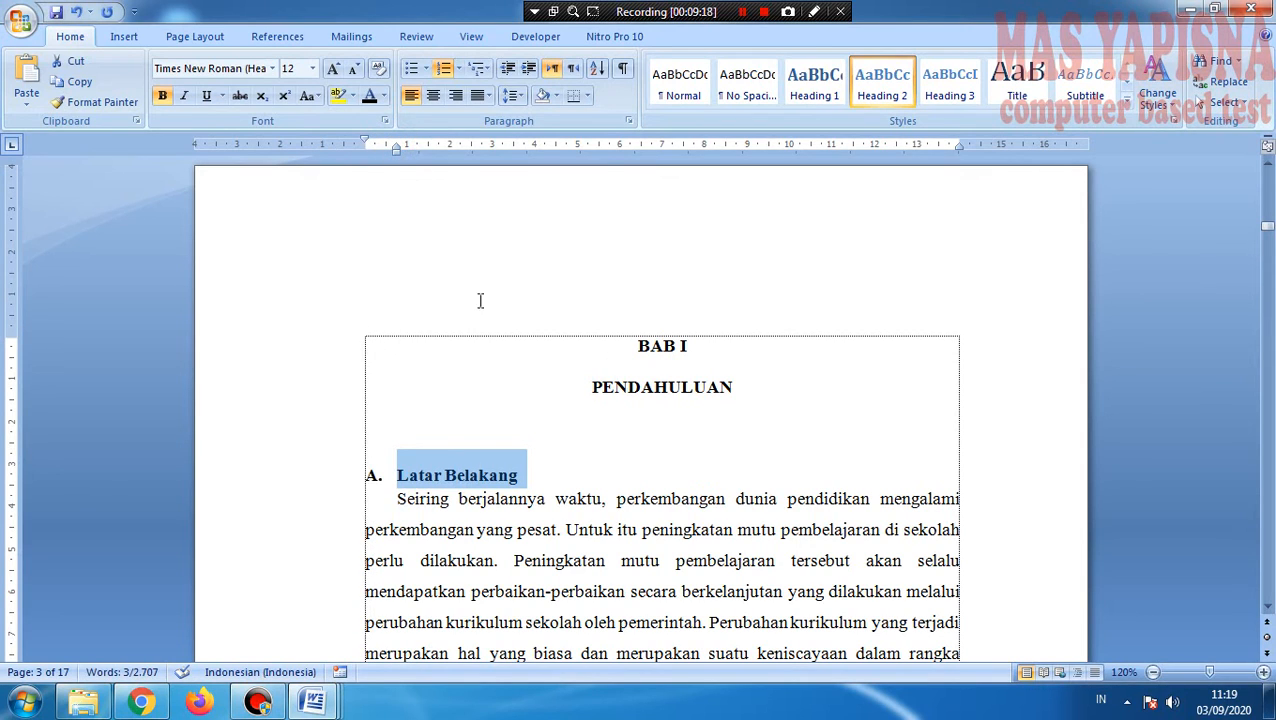
Step: Set the Latar Belakang subheading's spacing before to 0 pt and its line spacing to double
click(195, 36)
click(819, 89)
click(819, 89)
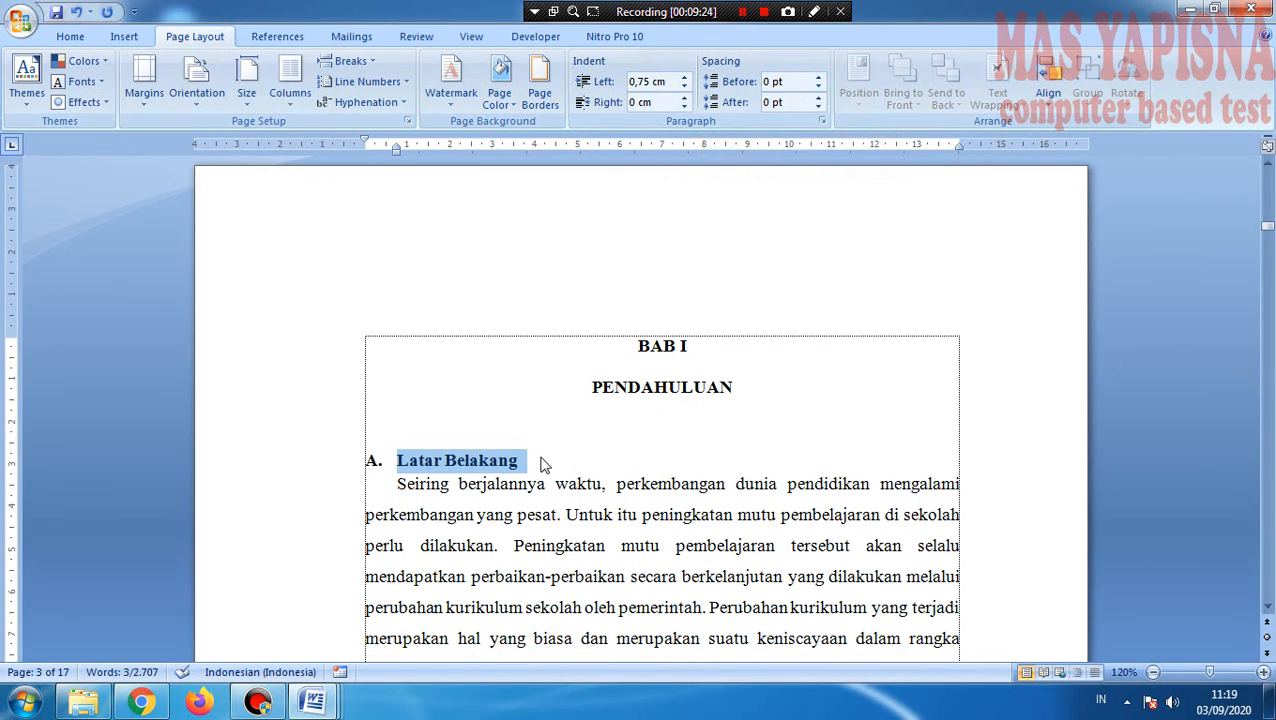
key(ctrl+2)
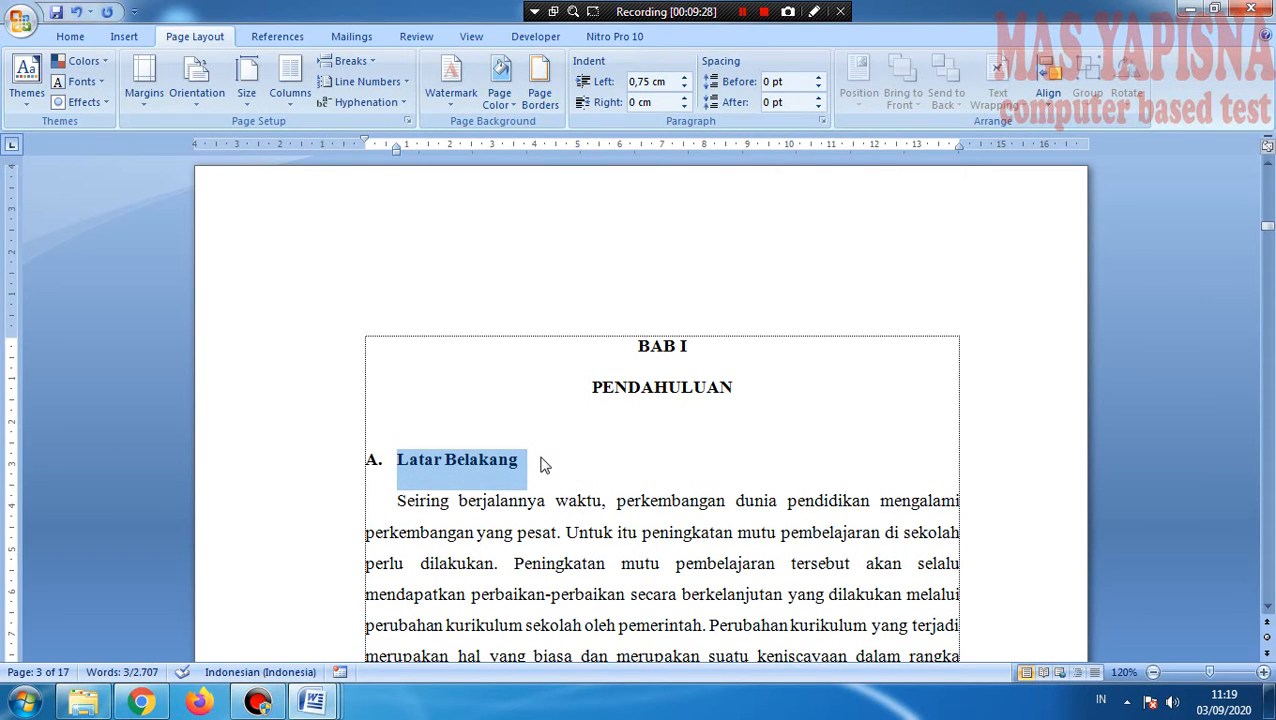
click(647, 446)
click(424, 459)
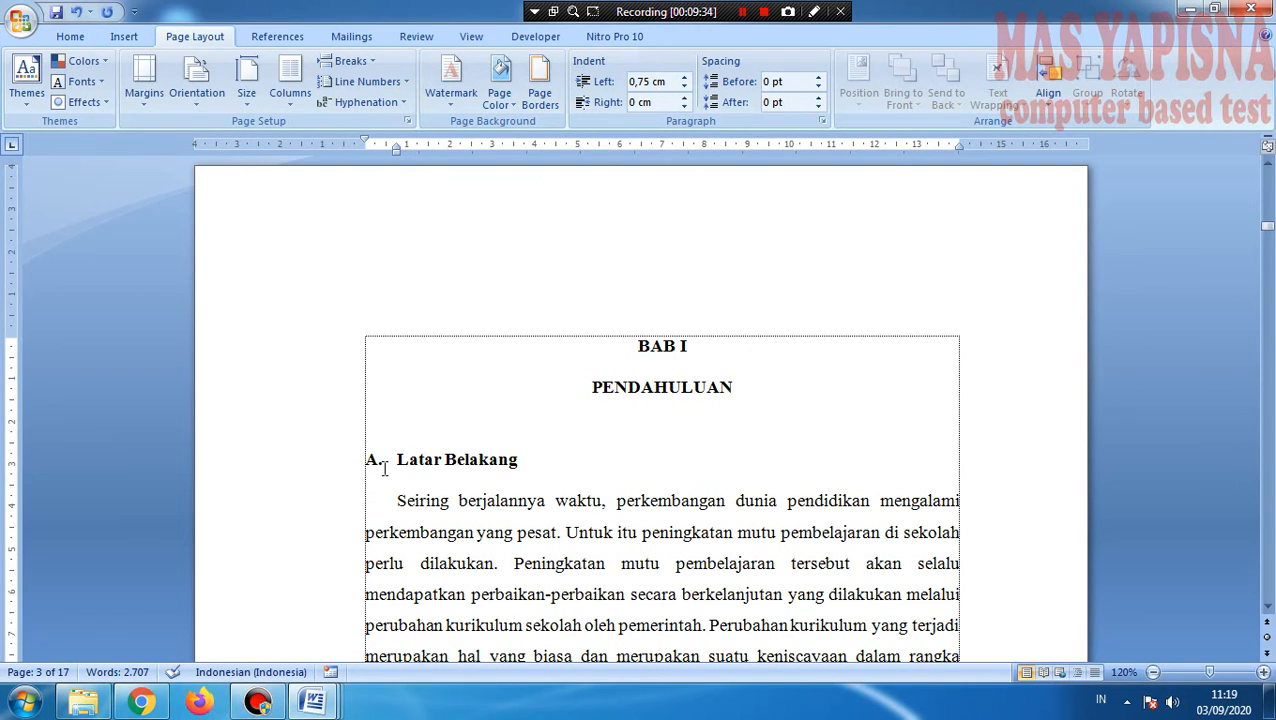
Step: Copy the Latar Belakang subheading's formatting onto Rumusan Masalah with Format Painter
click(70, 36)
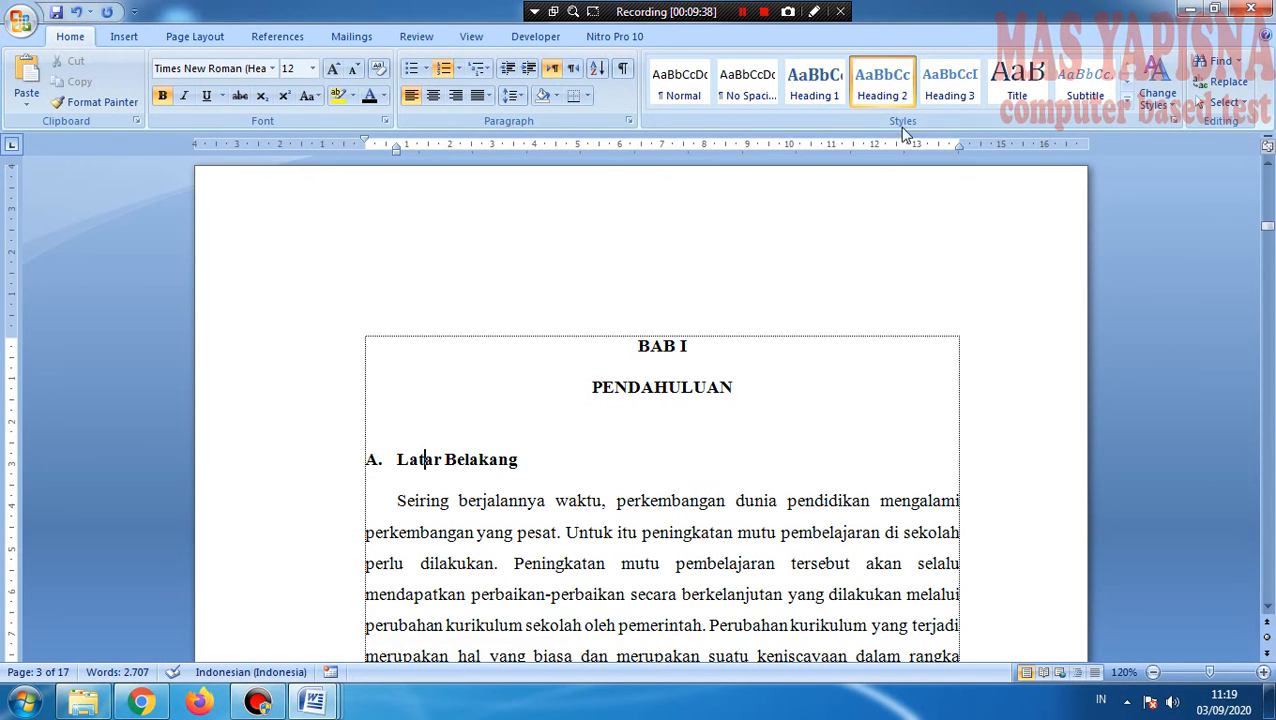
scroll(564, 429, down, 6)
scroll(469, 319, up, 4)
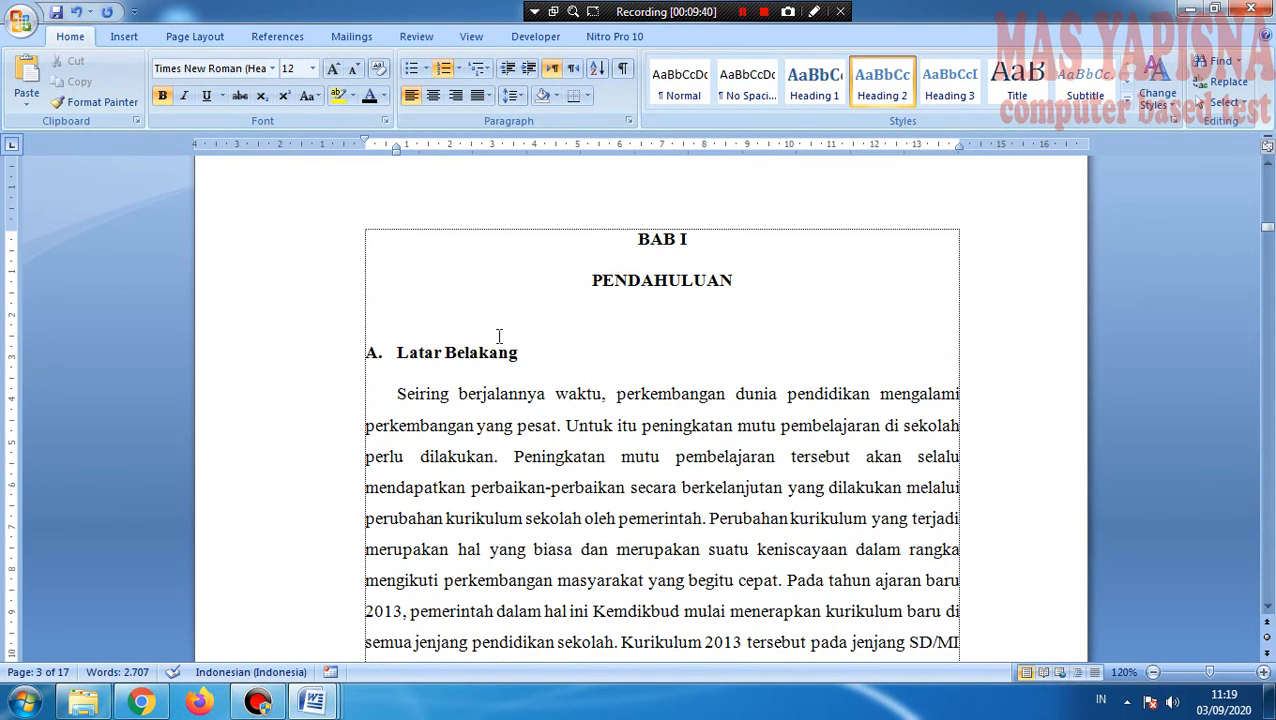
drag(519, 355, 396, 353)
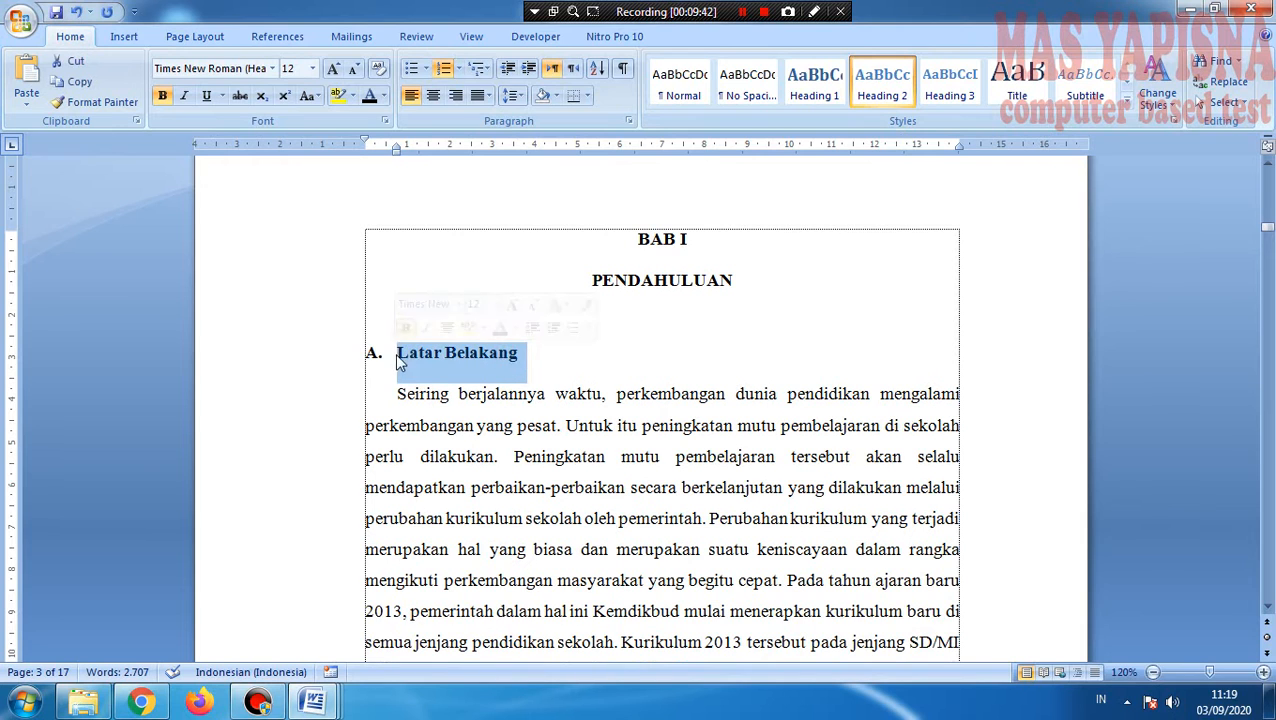
scroll(557, 489, down, 5)
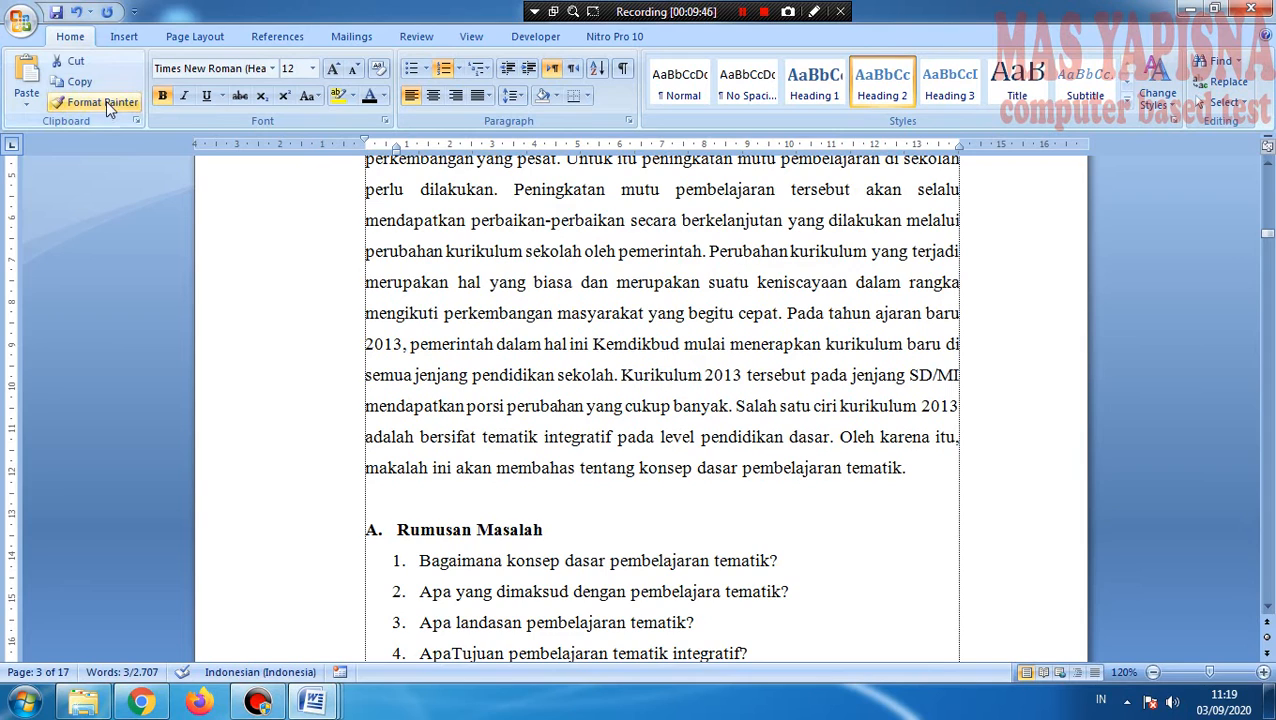
scroll(492, 530, up, 3)
scroll(492, 530, up, 2)
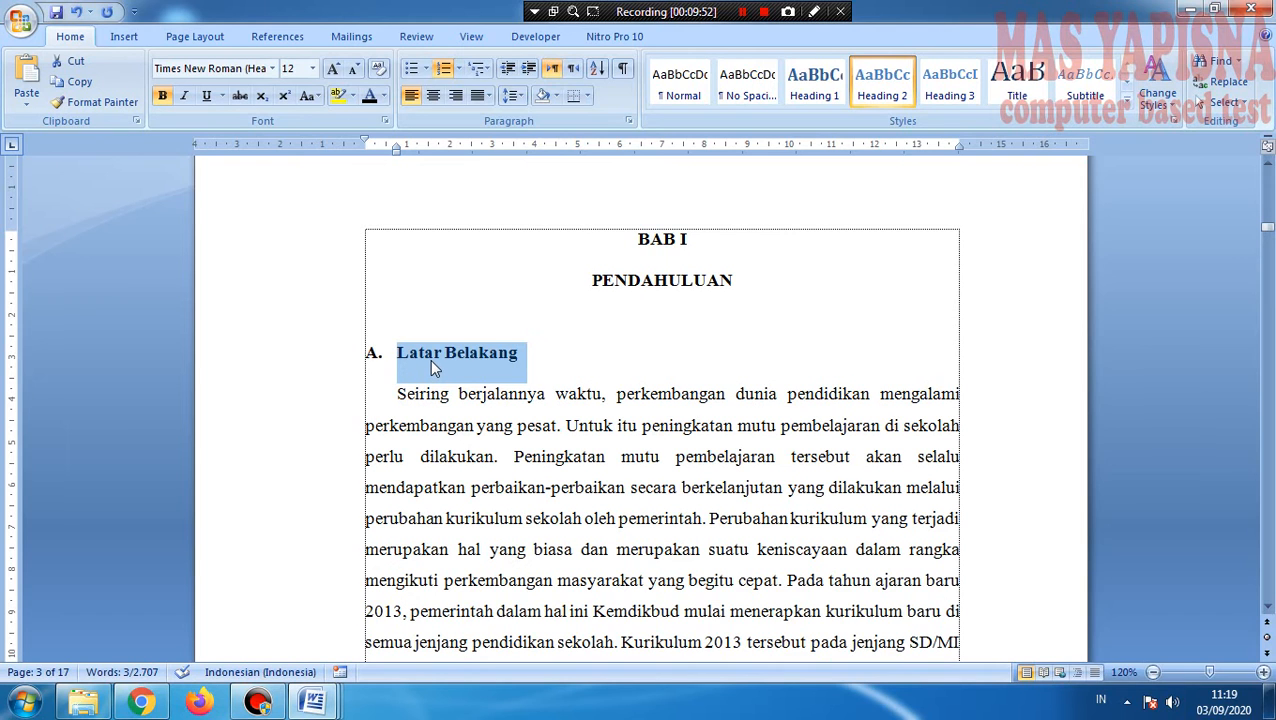
scroll(450, 505, down, 2)
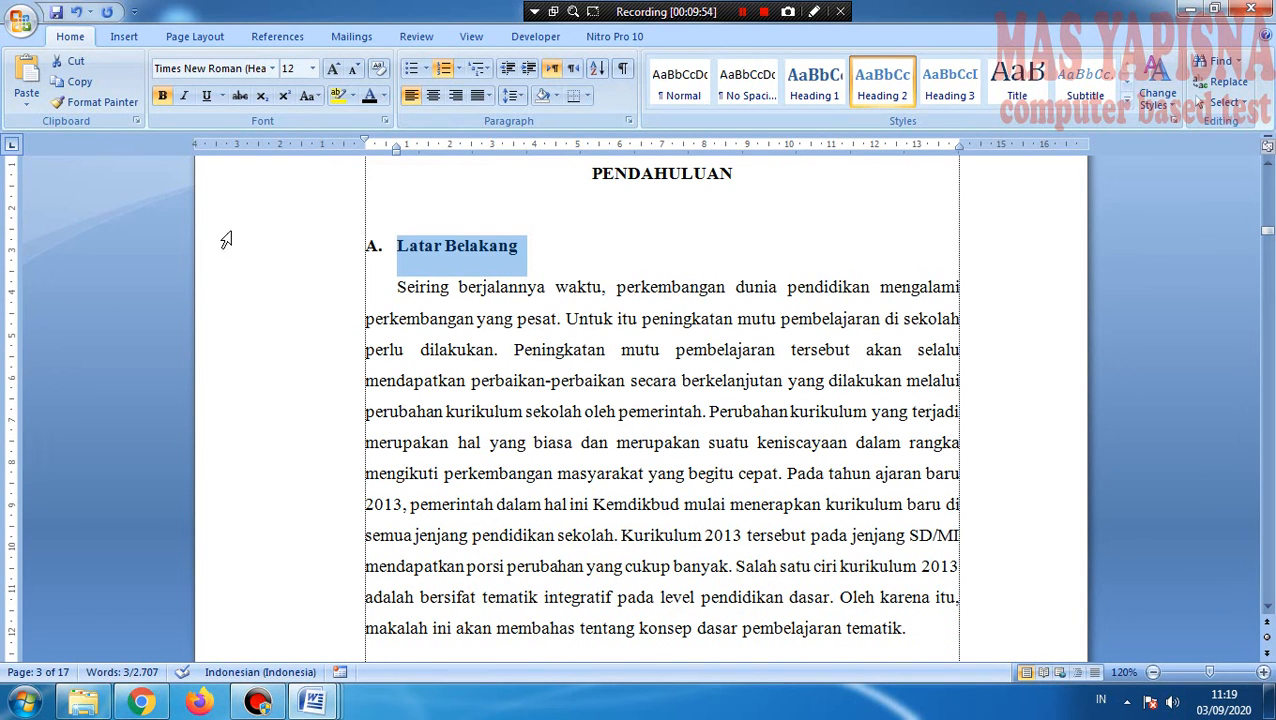
scroll(196, 338, down, 1)
click(100, 102)
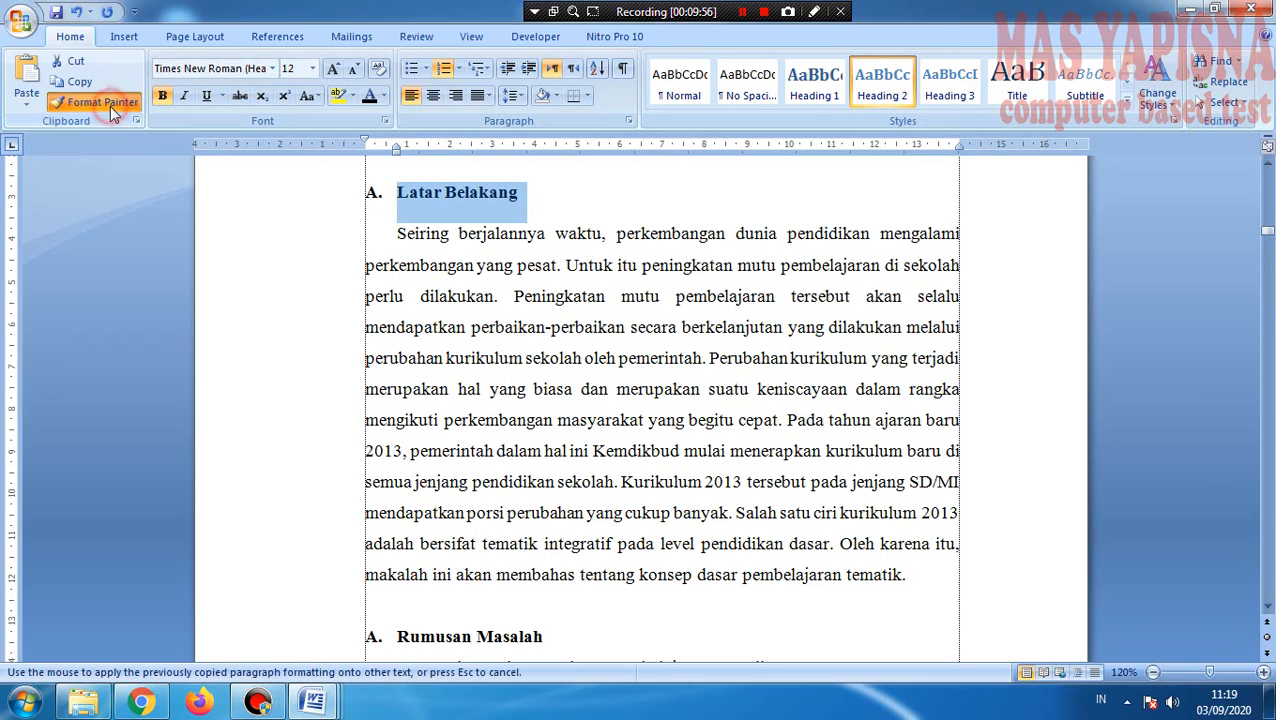
scroll(518, 450, down, 2)
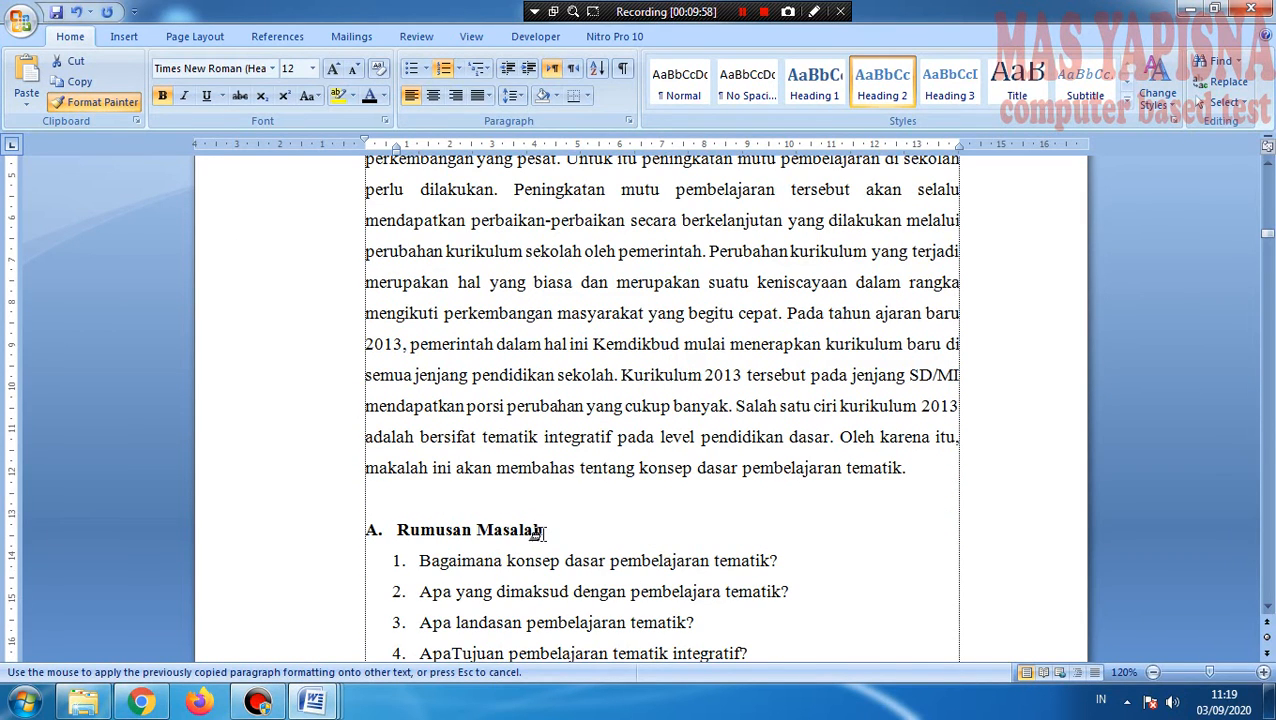
drag(540, 532, 388, 540)
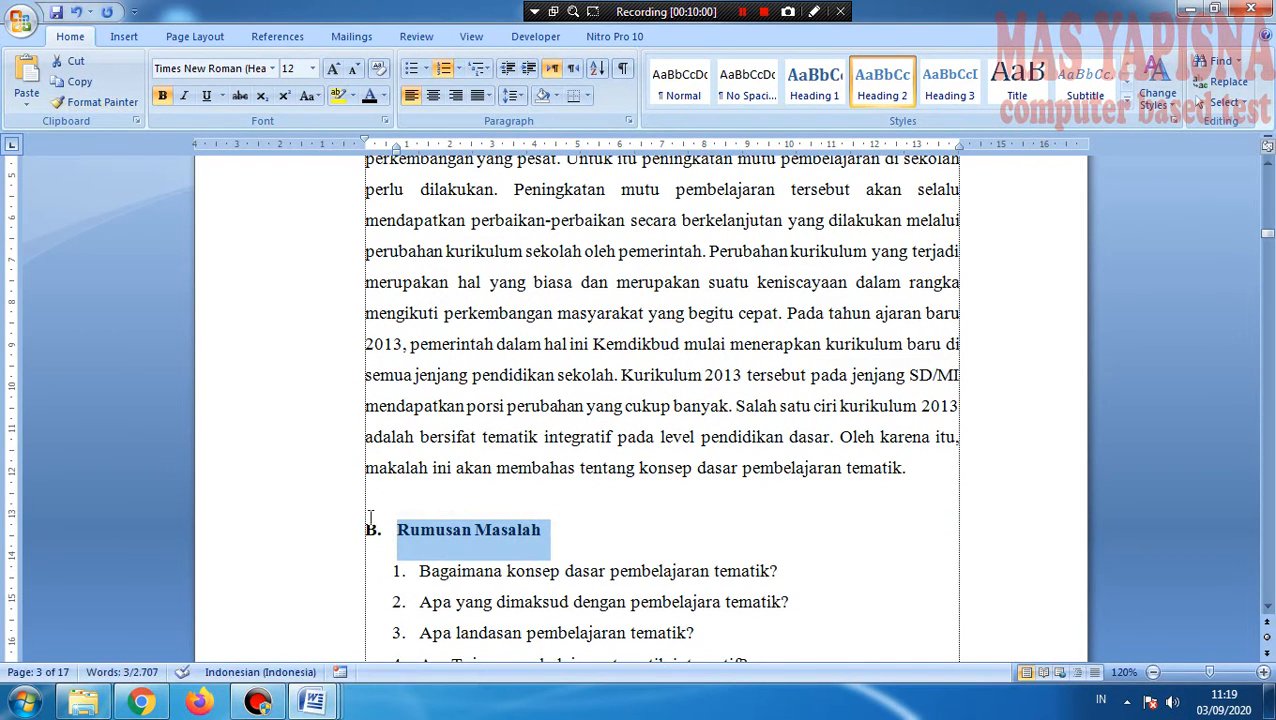
Step: Copy the Rumusan Masalah subheading's formatting onto Tujuan with Format Painter
scroll(609, 526, down, 6)
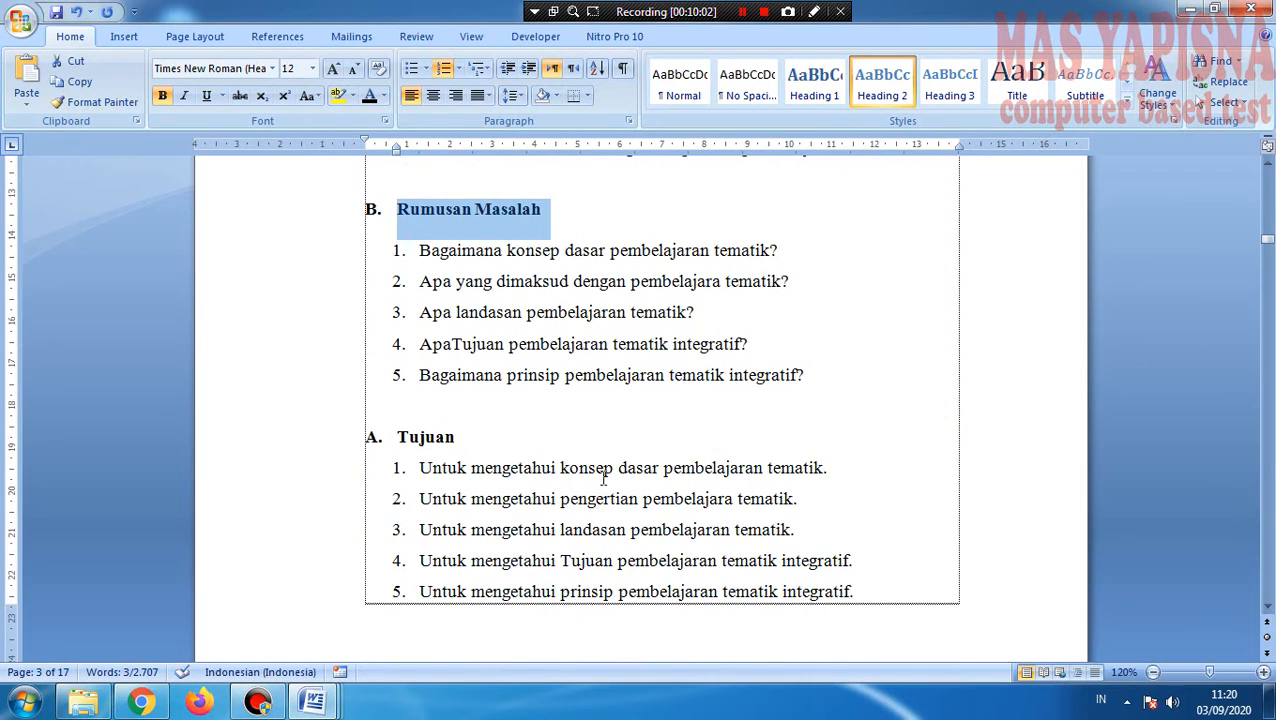
click(100, 103)
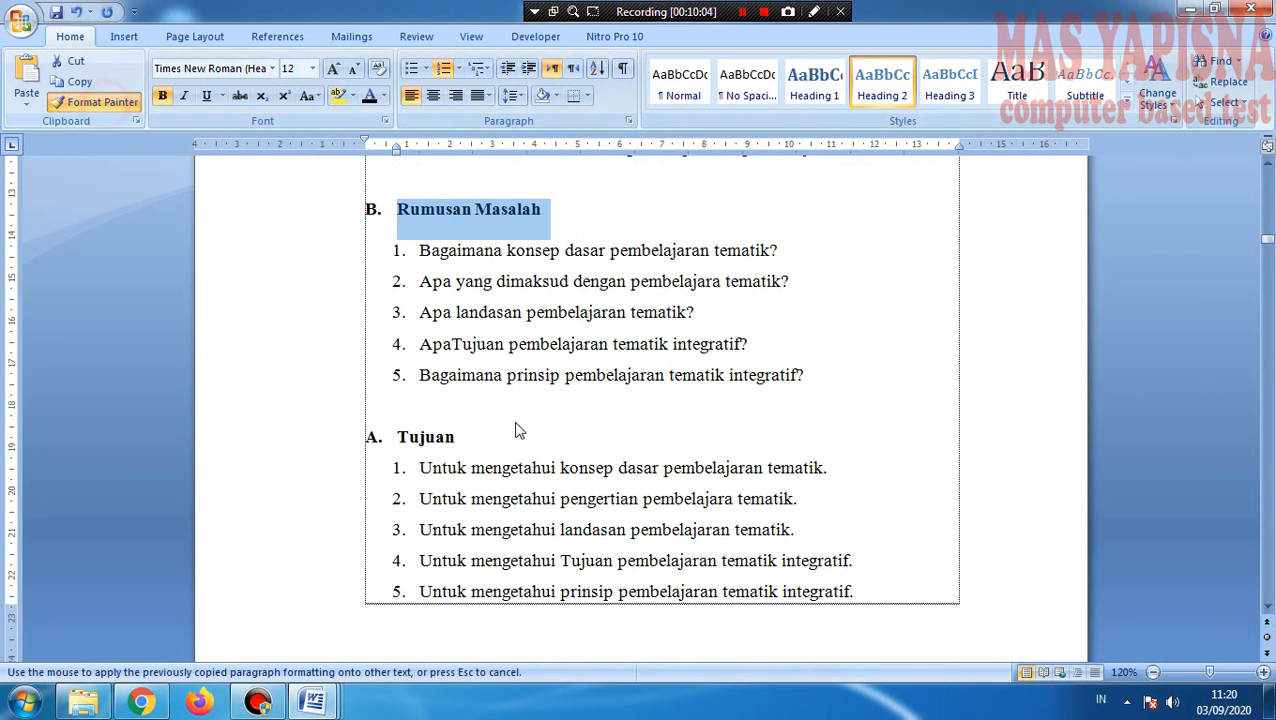
mouse_move(454, 440)
mouse_down()
mouse_move(330, 435)
mouse_move(336, 445)
mouse_up()
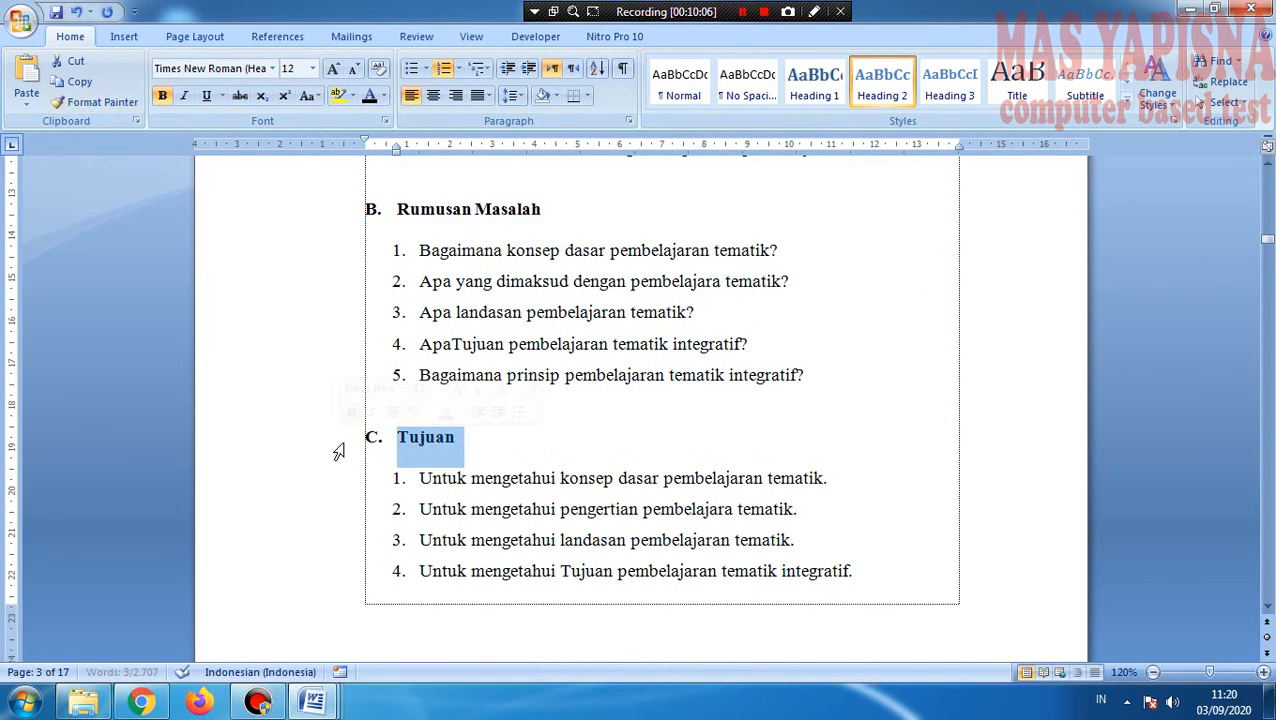
Step: Copy the Tujuan subheading's formatting onto Konsep Dasar Pembelajaran Tematik in BAB II with Format Painter
scroll(643, 440, down, 7)
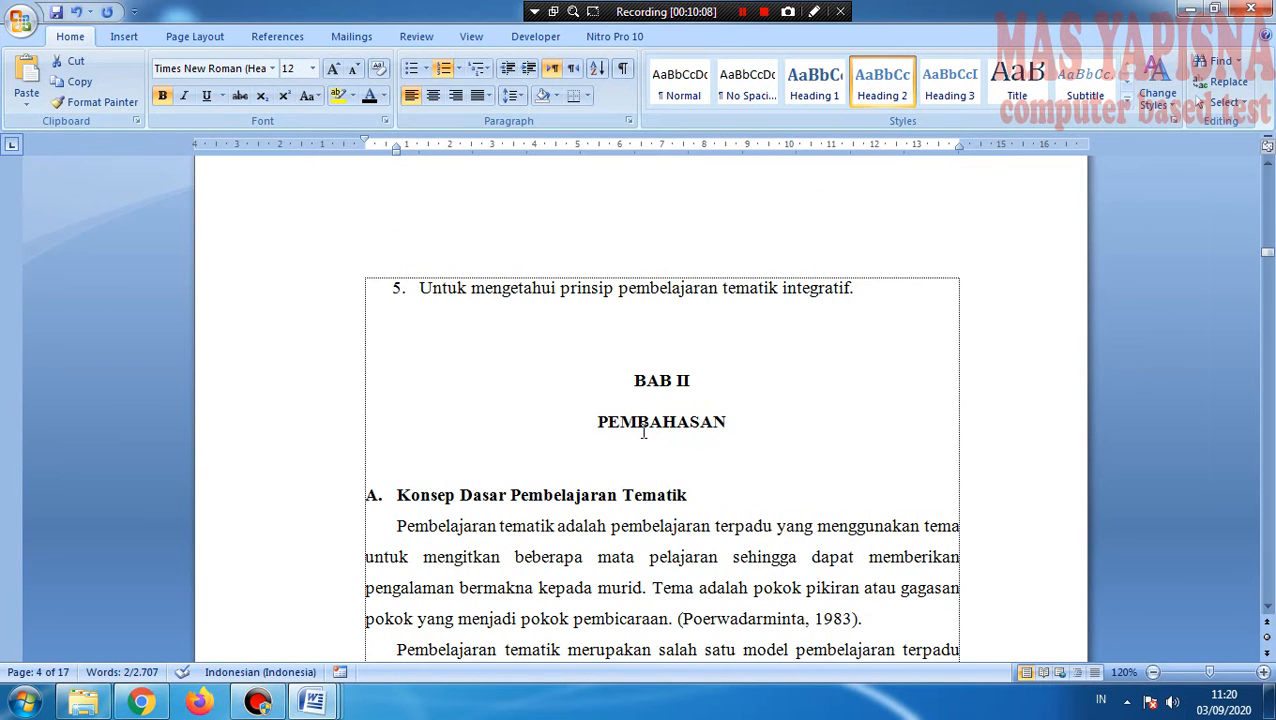
click(89, 106)
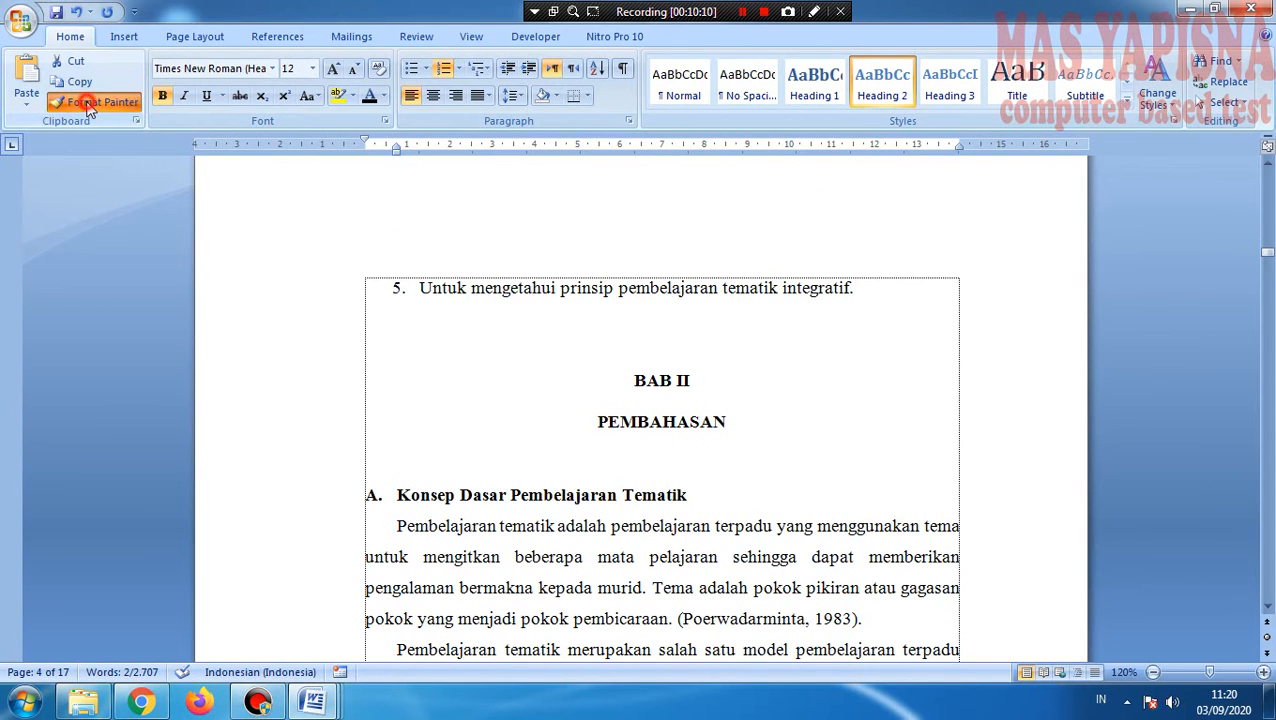
mouse_move(688, 494)
mouse_down()
mouse_move(308, 496)
mouse_move(296, 512)
mouse_up()
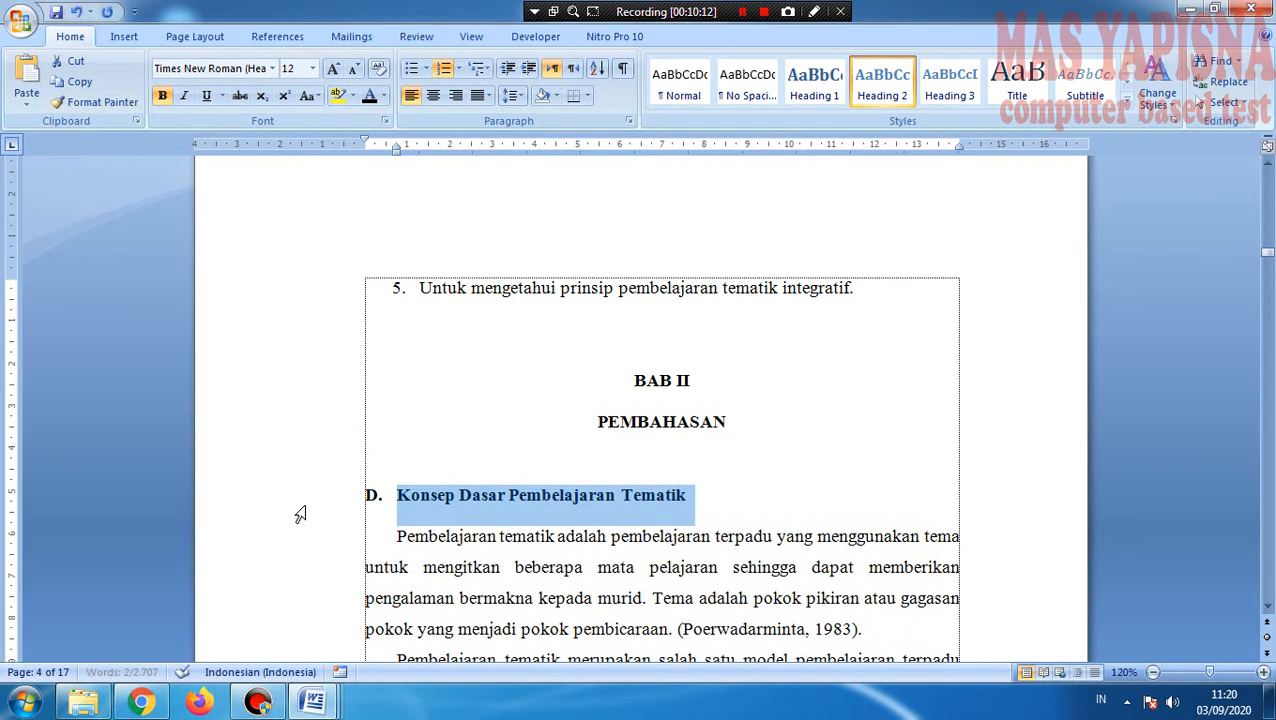
Step: Restart the numbering of the Konsep Dasar Pembelajaran Tematik subheading at A
click(375, 500)
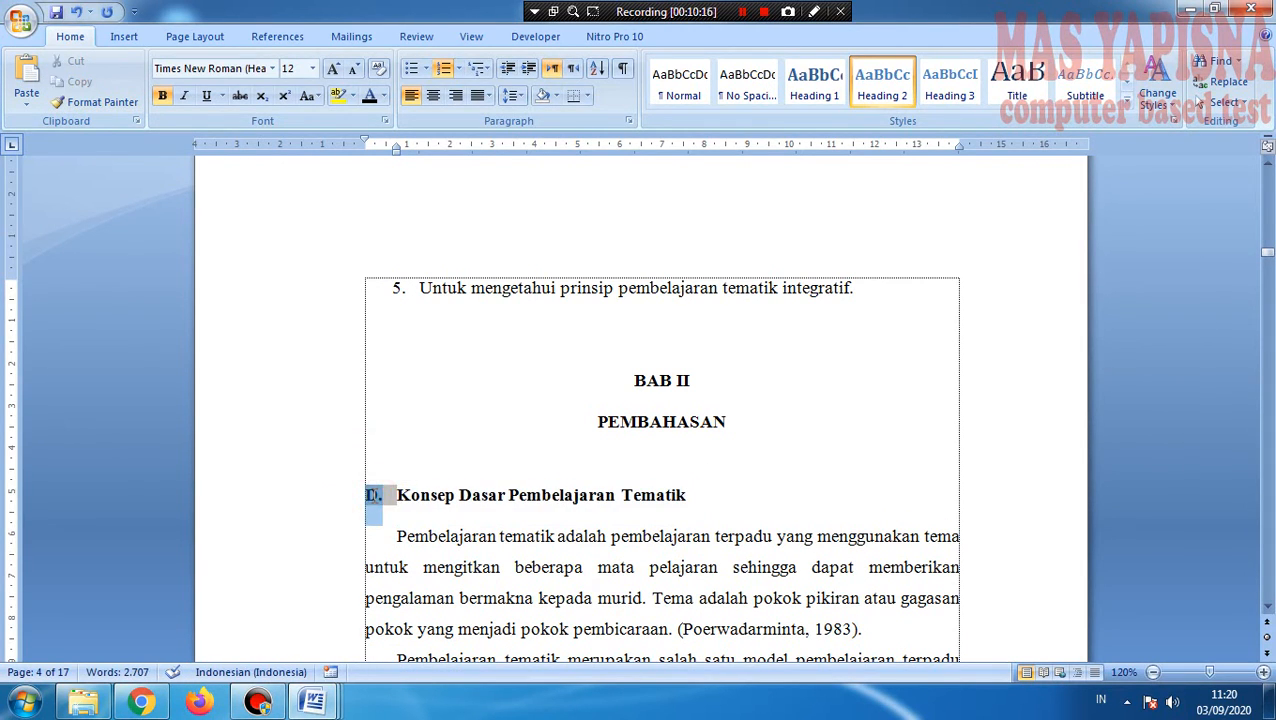
right_click(375, 500)
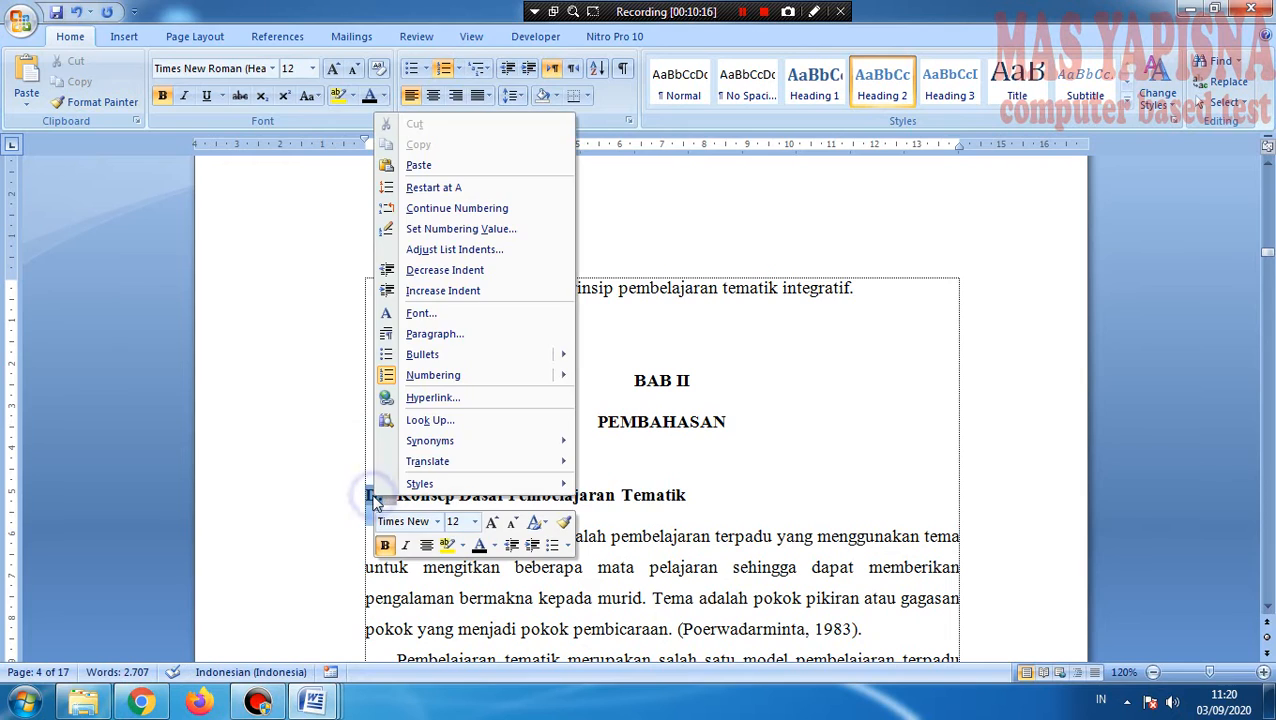
click(432, 190)
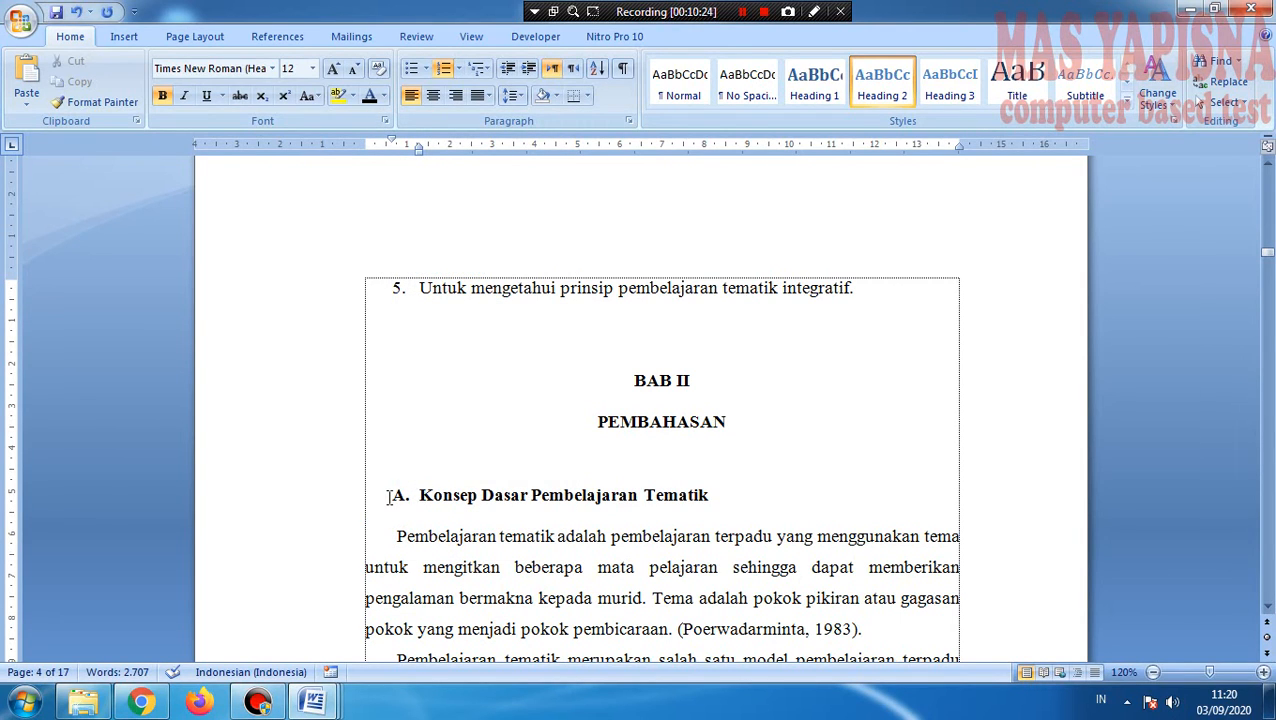
scroll(430, 470, up, 7)
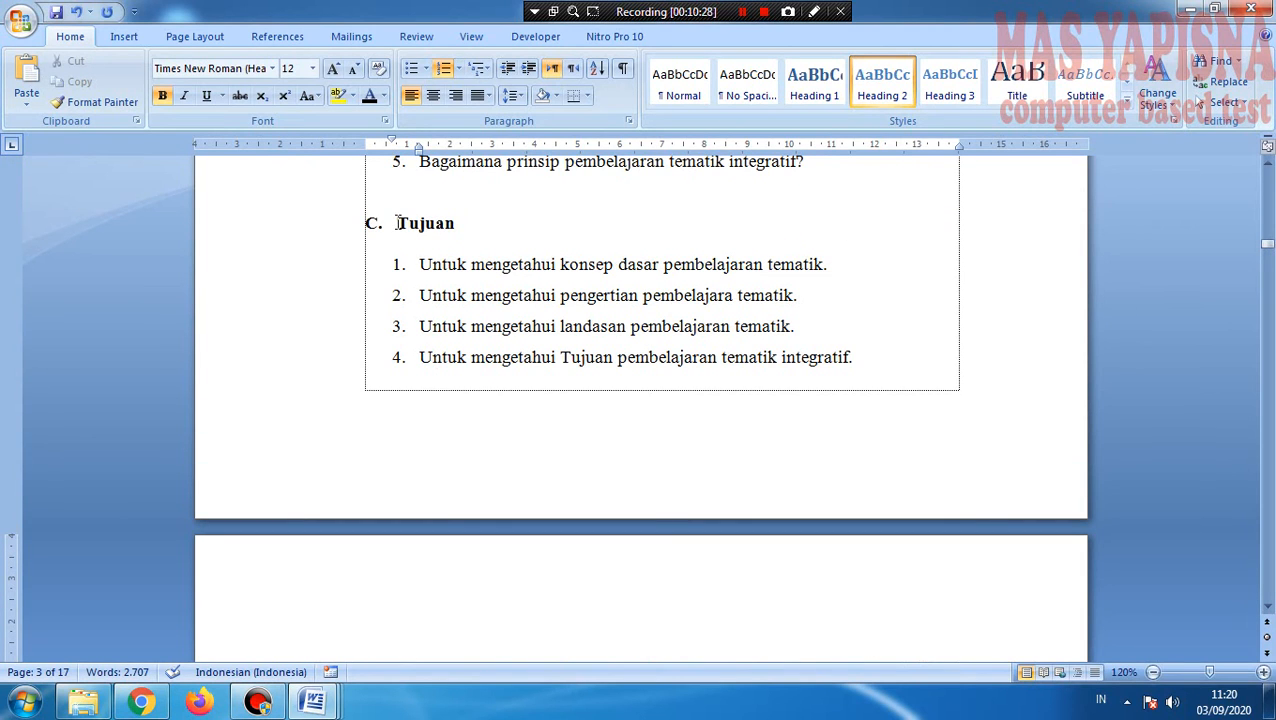
scroll(476, 430, down, 7)
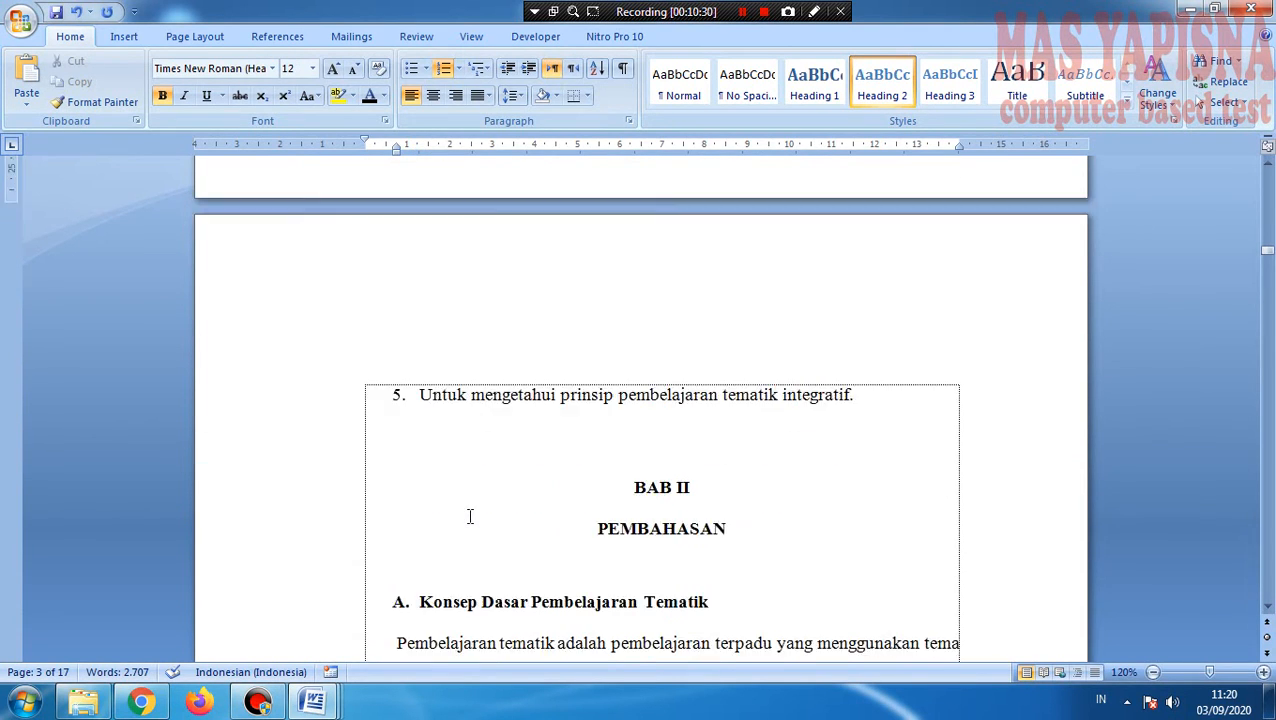
Step: Shift the Konsep Dasar Pembelajaran Tematik subheading's indent so its letter sits at the text's left margin
scroll(472, 500, down, 1)
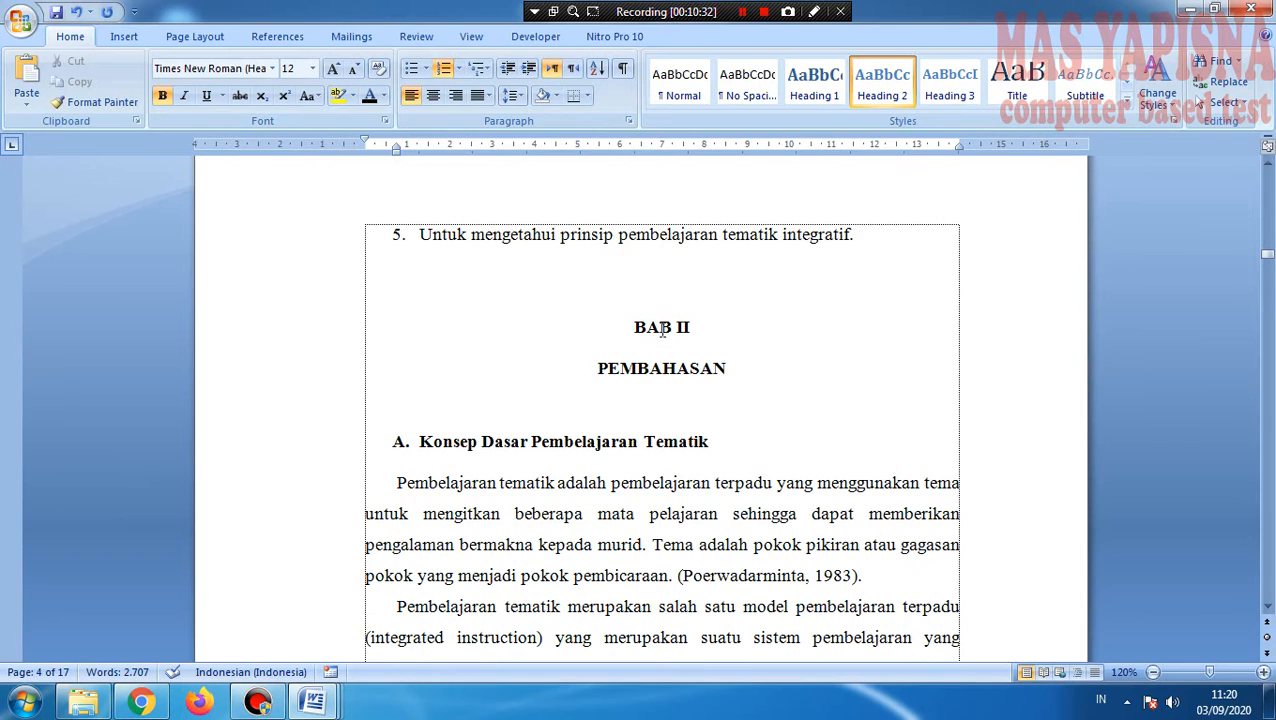
click(420, 441)
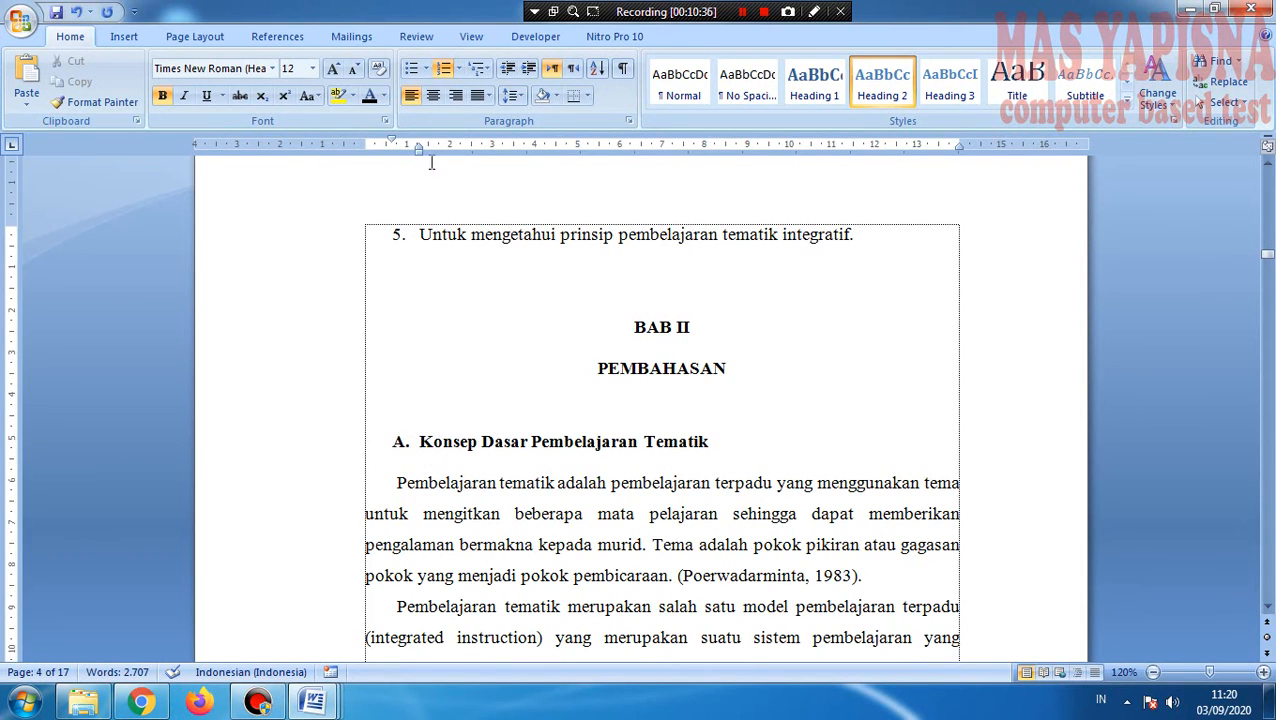
drag(418, 160, 390, 145)
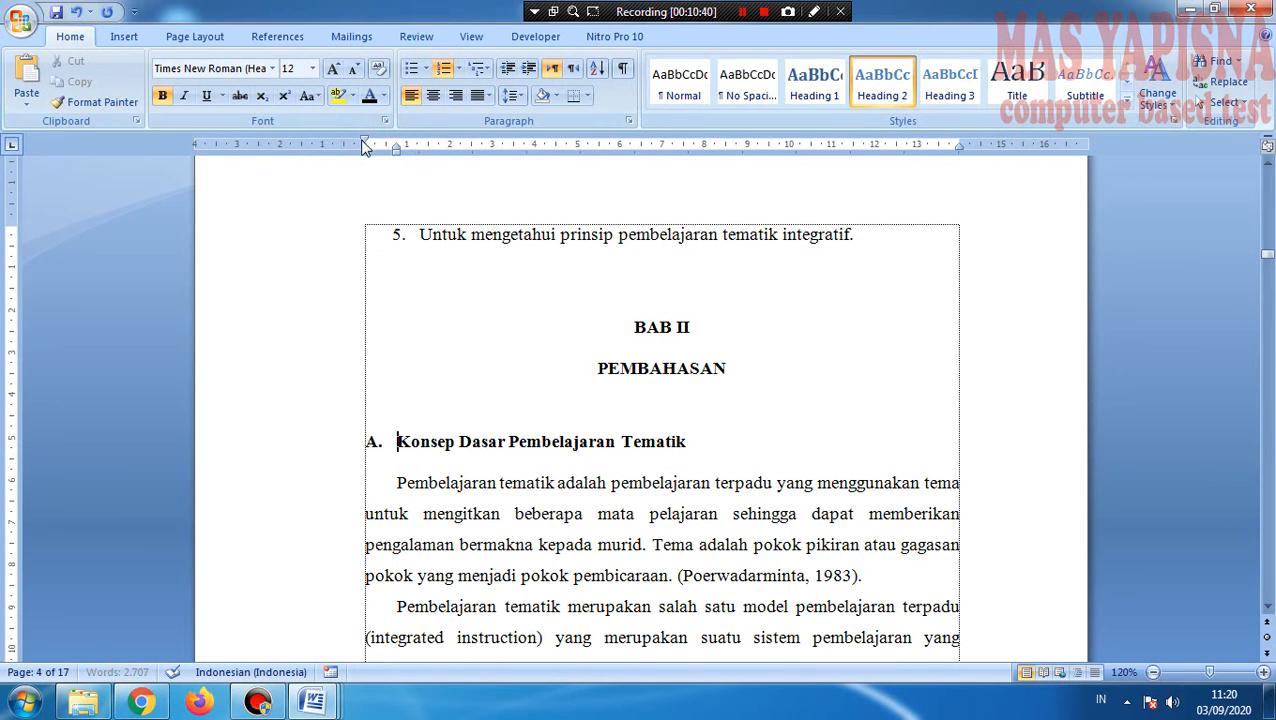
Step: Copy the Konsep Dasar Pembelajaran Tematik subheading's formatting onto Pengertian Pembelajaran Tematik with Format Painter
scroll(495, 441, down, 3)
scroll(467, 497, up, 3)
scroll(467, 500, down, 3)
scroll(473, 486, down, 15)
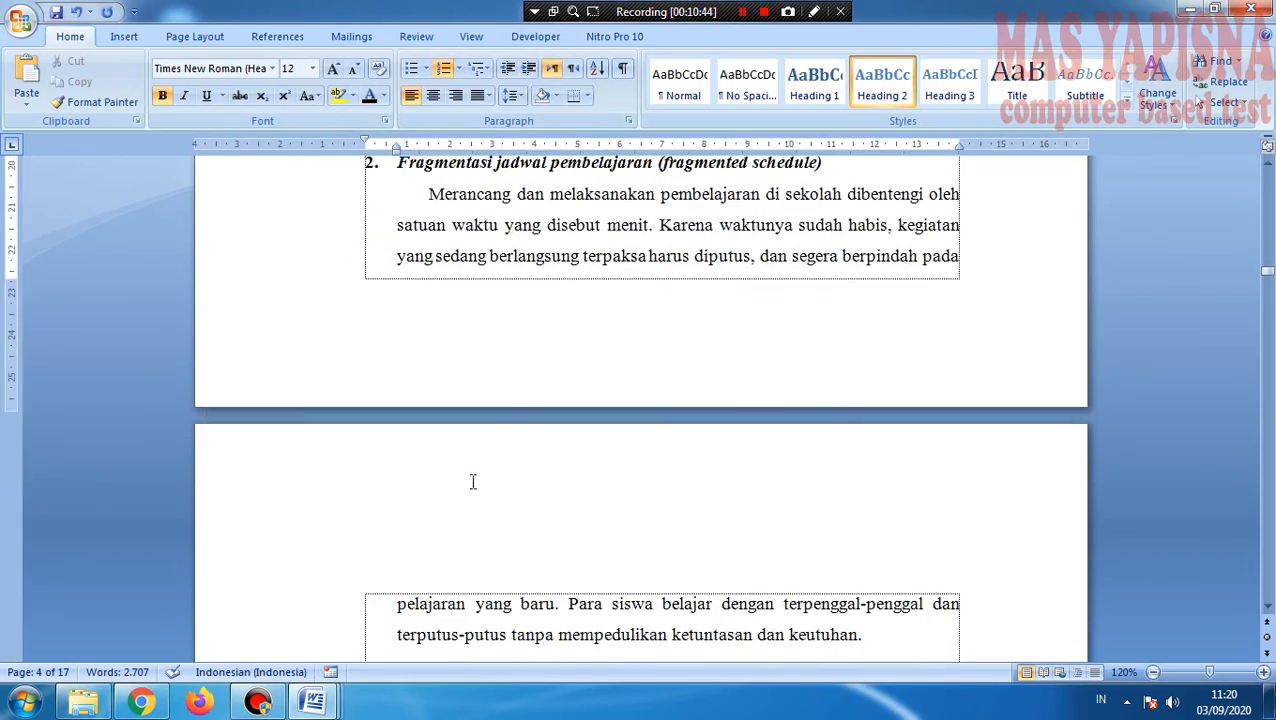
scroll(473, 482, down, 15)
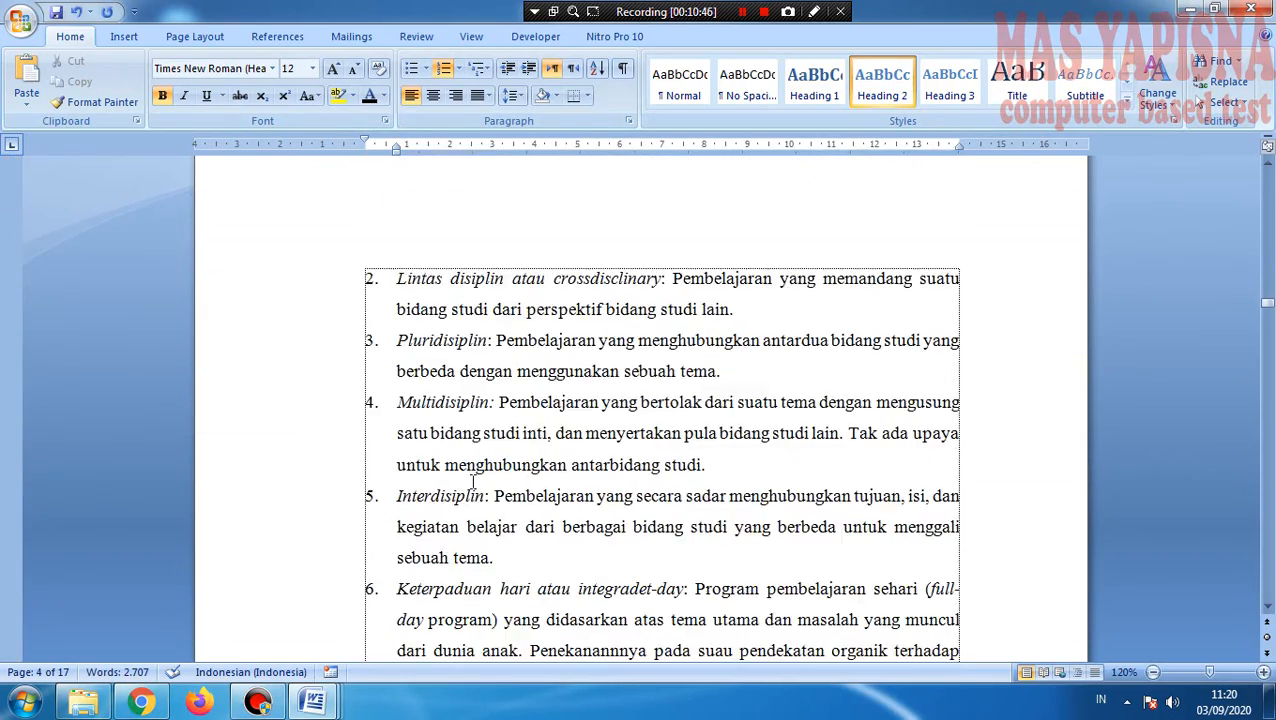
scroll(473, 481, down, 10)
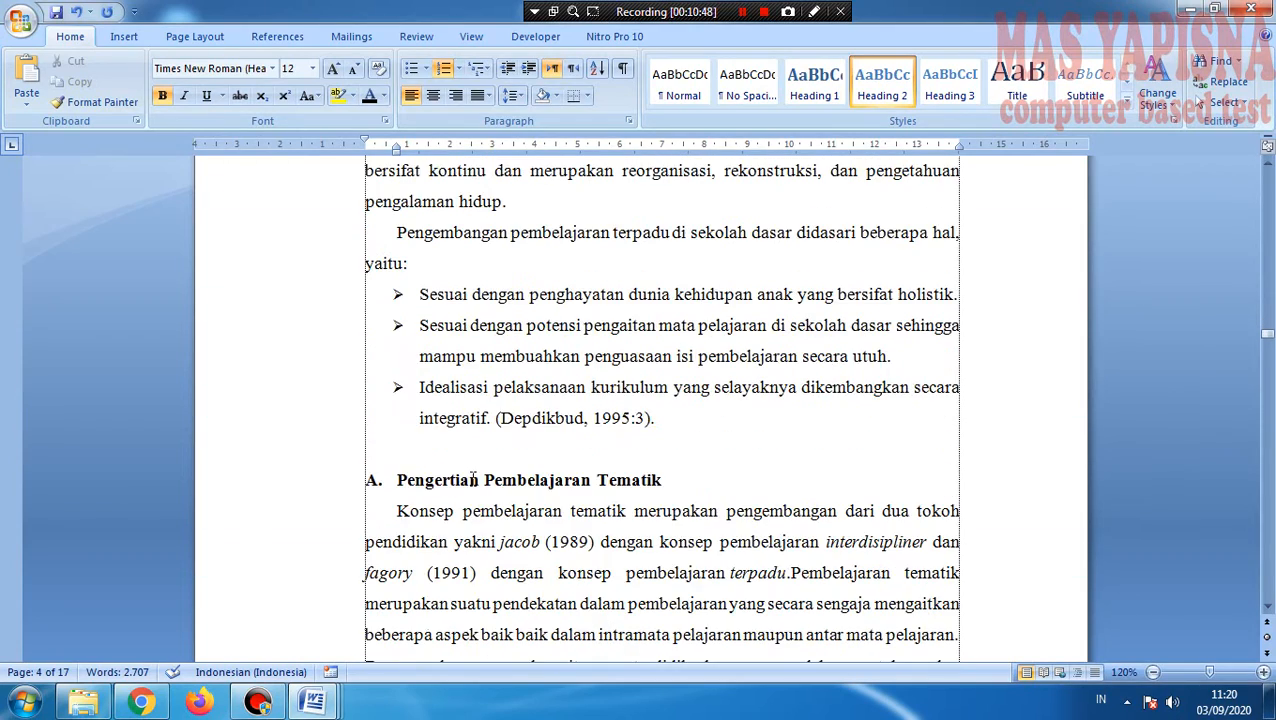
click(96, 102)
drag(664, 268, 392, 268)
Step: Copy the Pengertian Pembelajaran Tematik subheading's formatting onto Landasan Pembelajaran Tematik with Format Painter
scroll(525, 415, down, 3)
scroll(525, 415, down, 15)
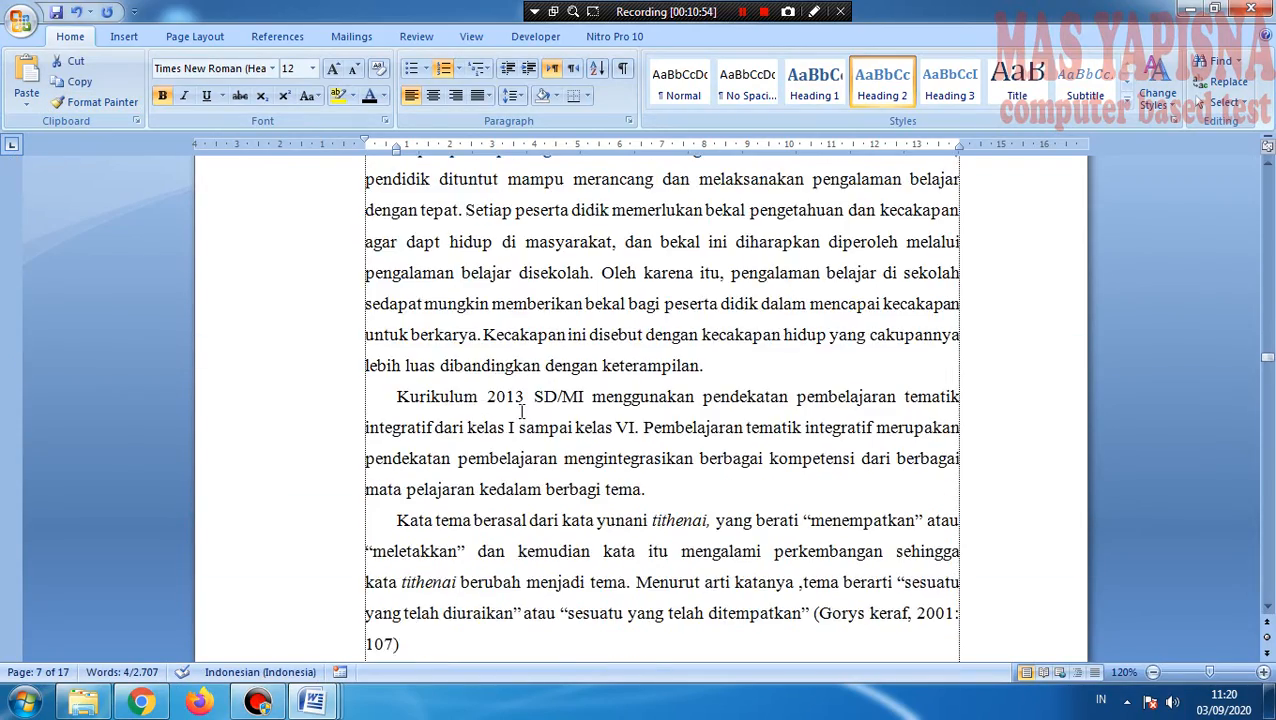
scroll(521, 406, down, 10)
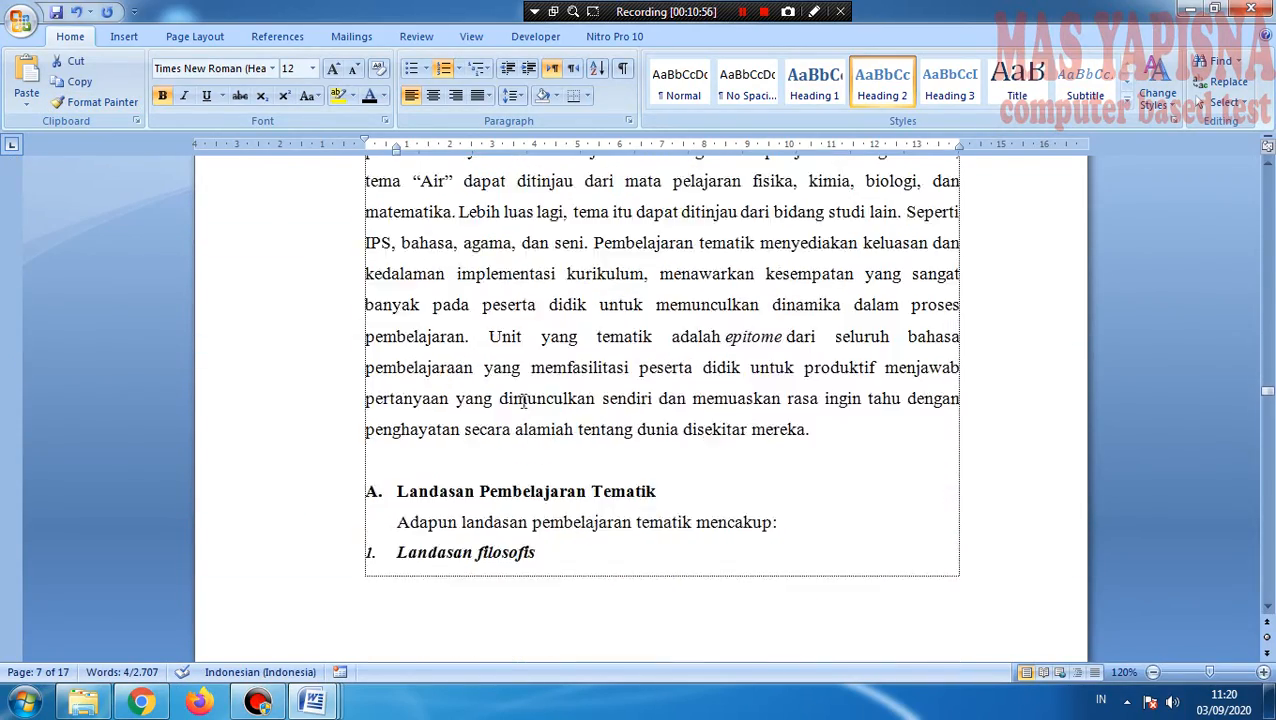
click(96, 102)
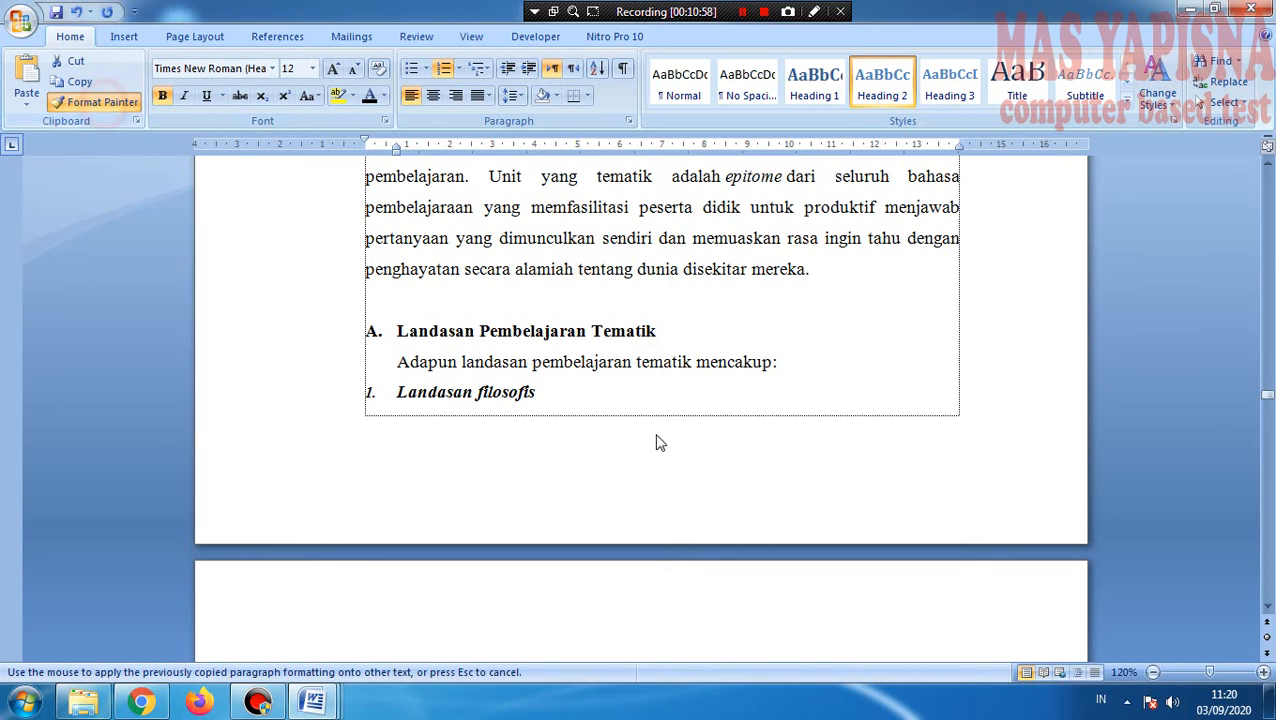
drag(657, 331, 395, 336)
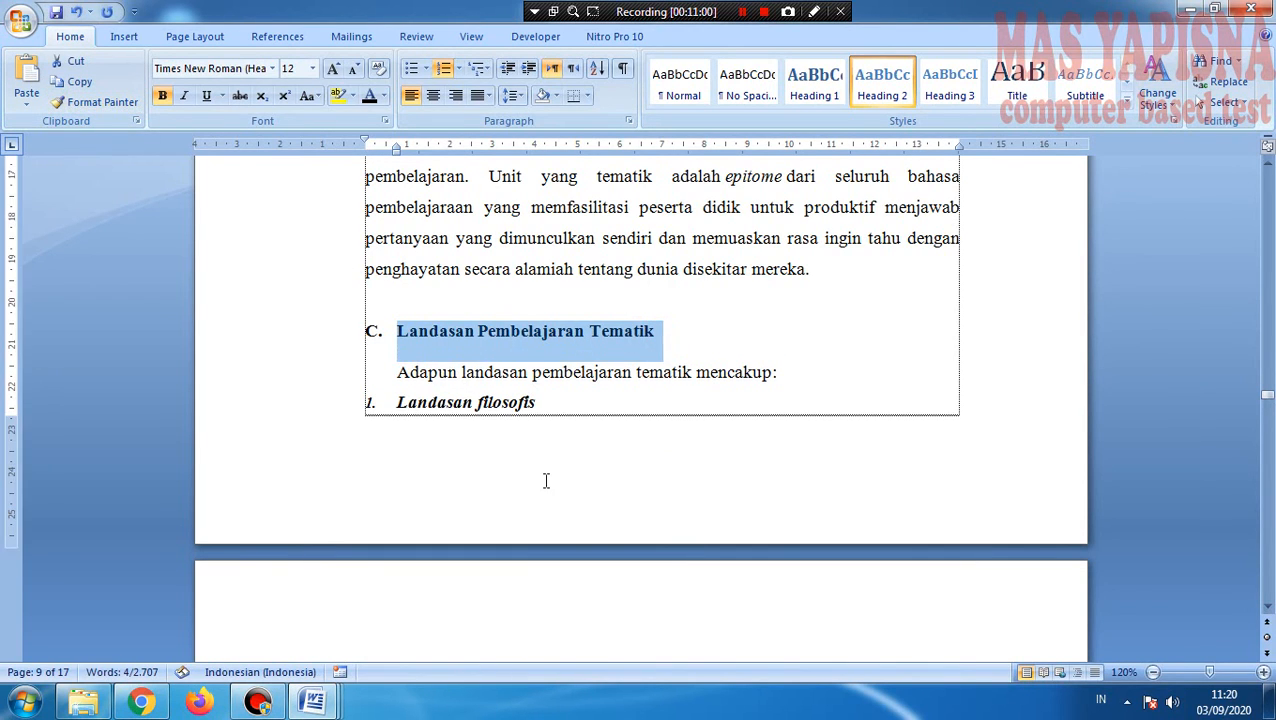
Step: Copy the Landasan Pembelajaran Tematik subheading's formatting onto Tujuan Pembelajaran Tematik Integratif with Format Painter
scroll(545, 480, down, 6)
scroll(545, 480, down, 10)
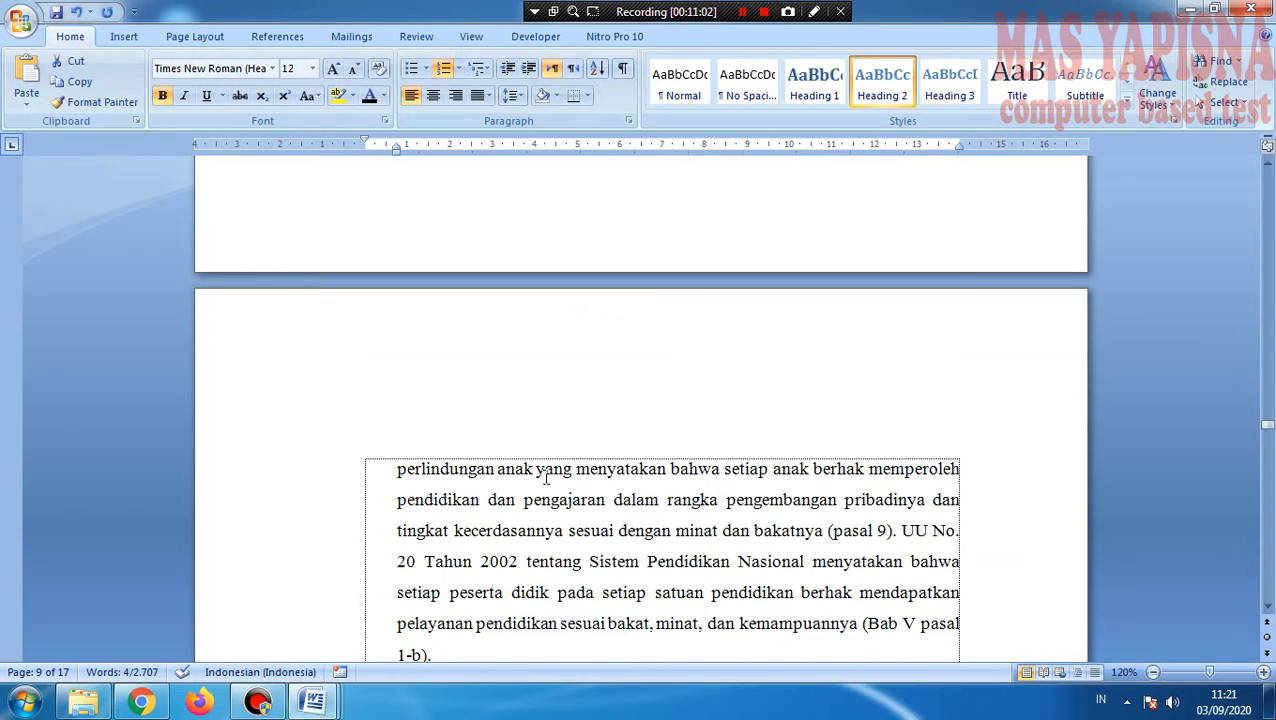
scroll(546, 478, down, 1)
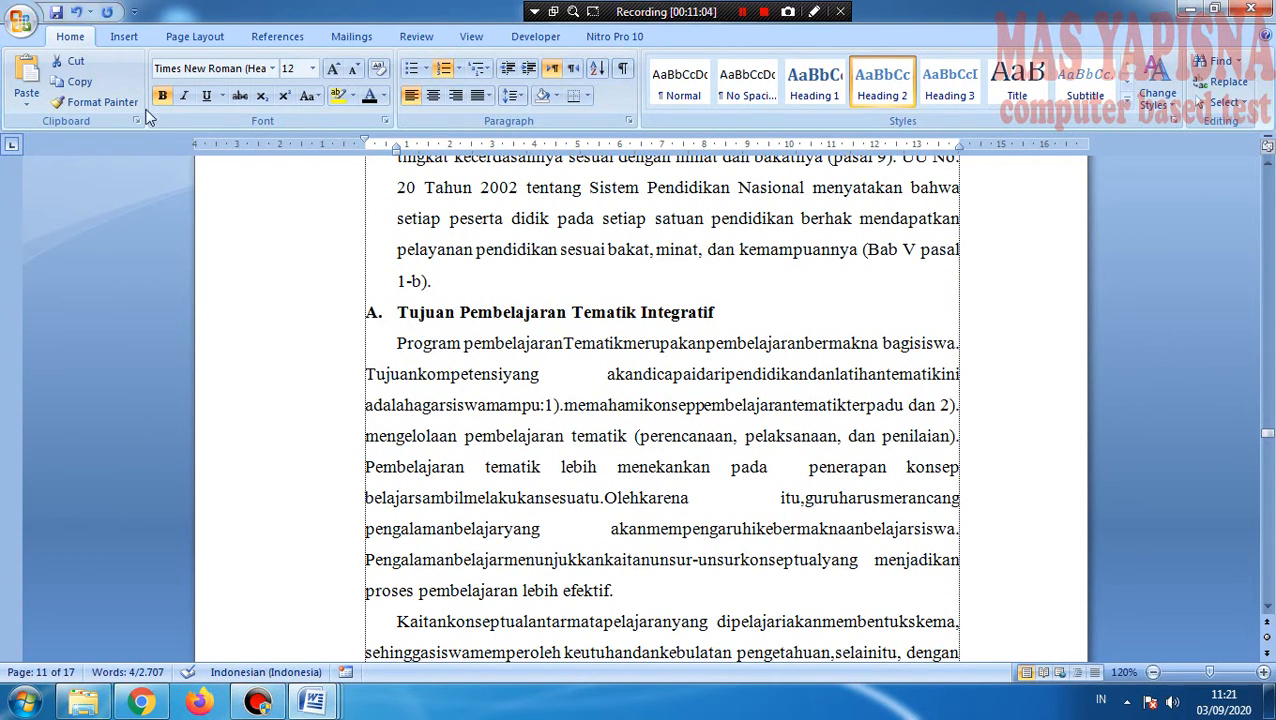
click(100, 102)
drag(712, 313, 388, 313)
Step: Copy the Tujuan Pembelajaran Tematik Integratif subheading's formatting onto the next lettered subheading on page 12 with Format Painter
scroll(473, 413, down, 3)
scroll(473, 413, down, 12)
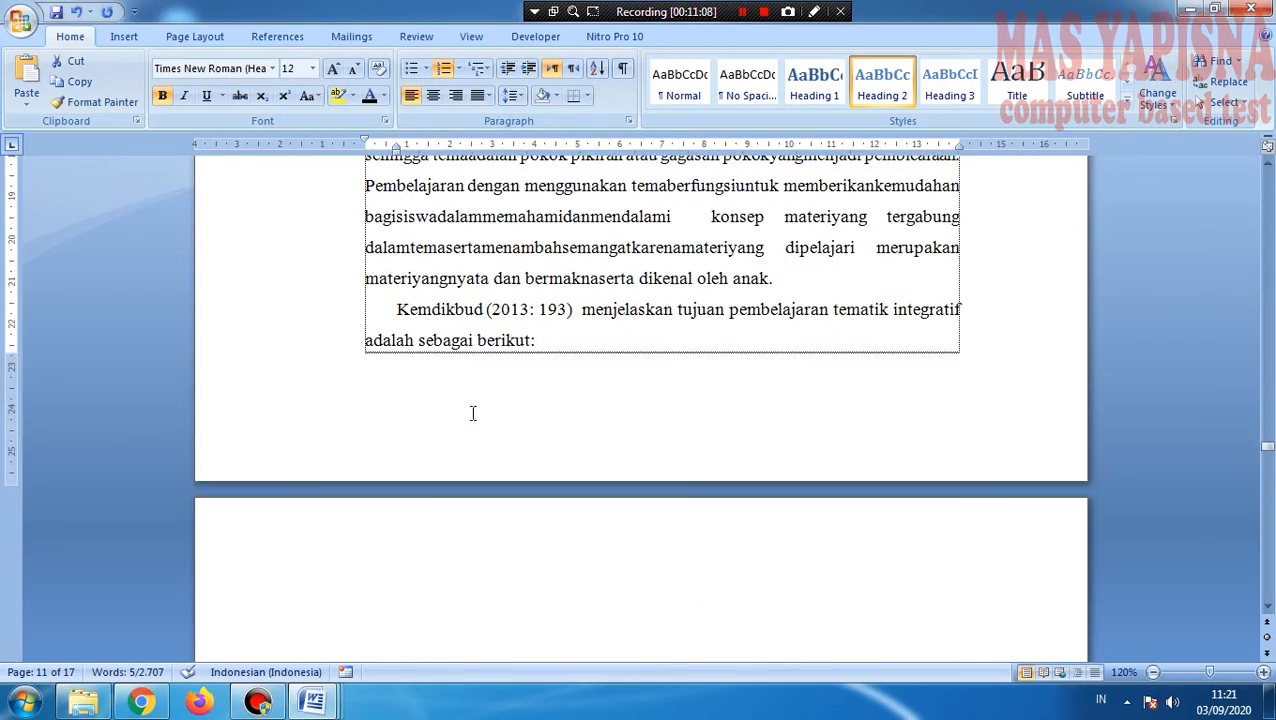
click(100, 102)
drag(712, 327, 388, 327)
Step: Copy the page 12 subheading's formatting onto Karakteristik Pembelajaran Tematik with Format Painter
scroll(519, 441, down, 3)
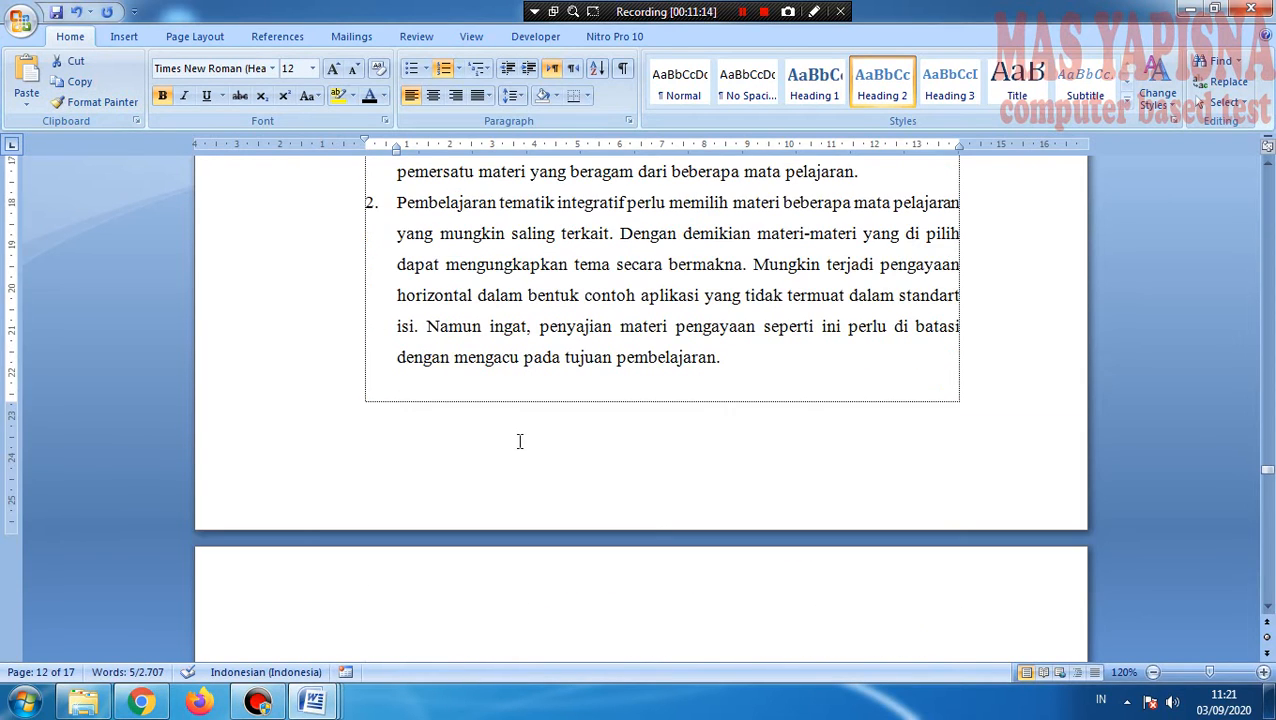
scroll(519, 441, down, 6)
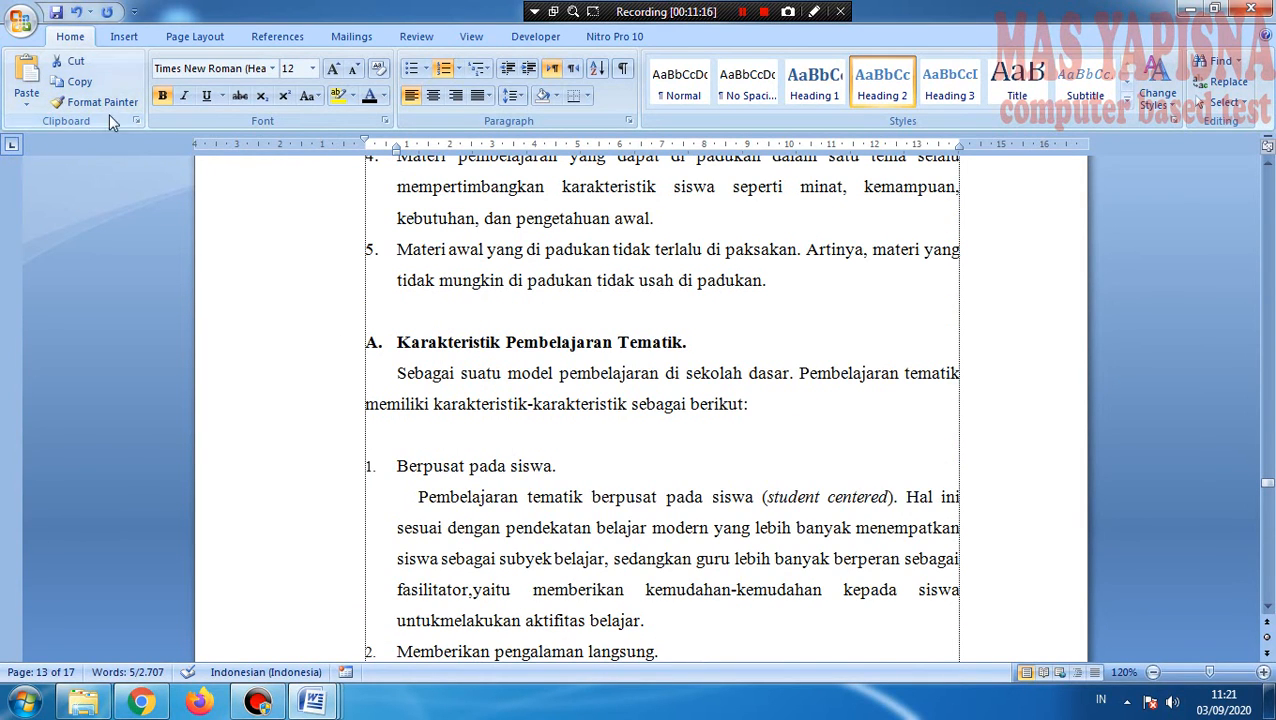
click(108, 104)
drag(688, 342, 390, 350)
Step: Copy the Karakteristik Pembelajaran Tematik subheading's formatting onto Kesimpulan in BAB III with Format Painter
scroll(527, 461, down, 6)
scroll(527, 461, down, 15)
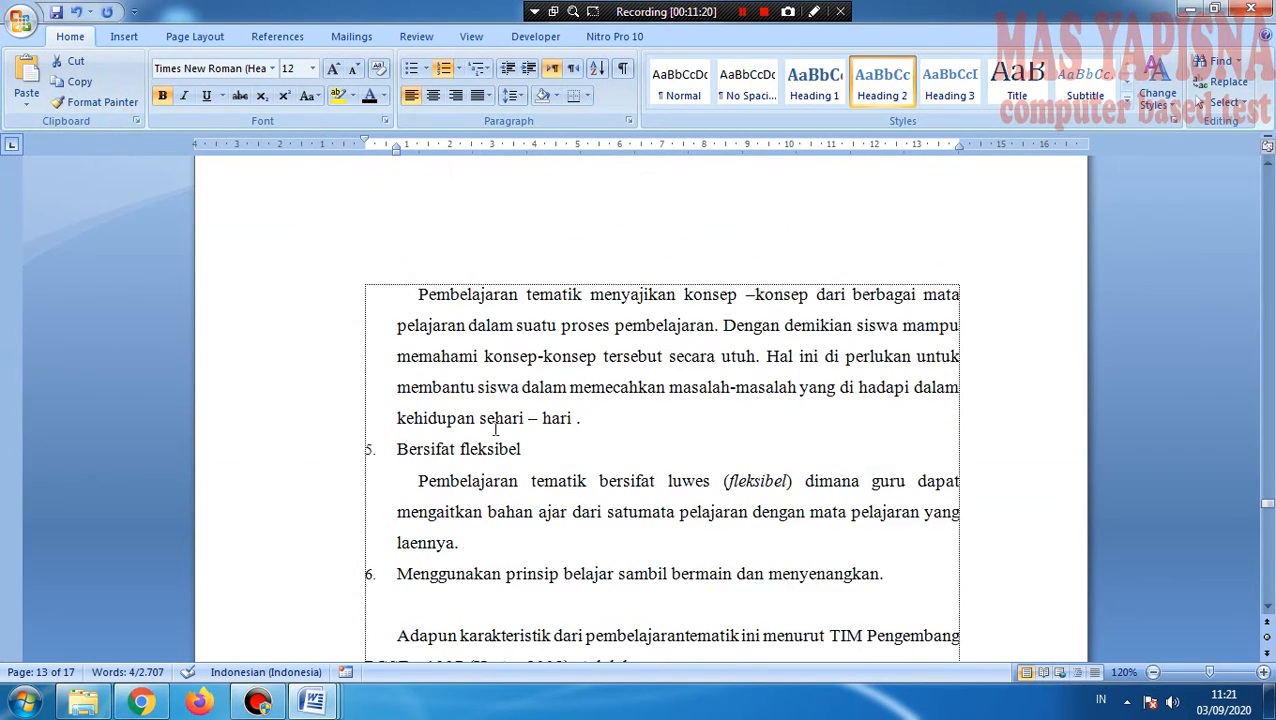
scroll(491, 424, down, 20)
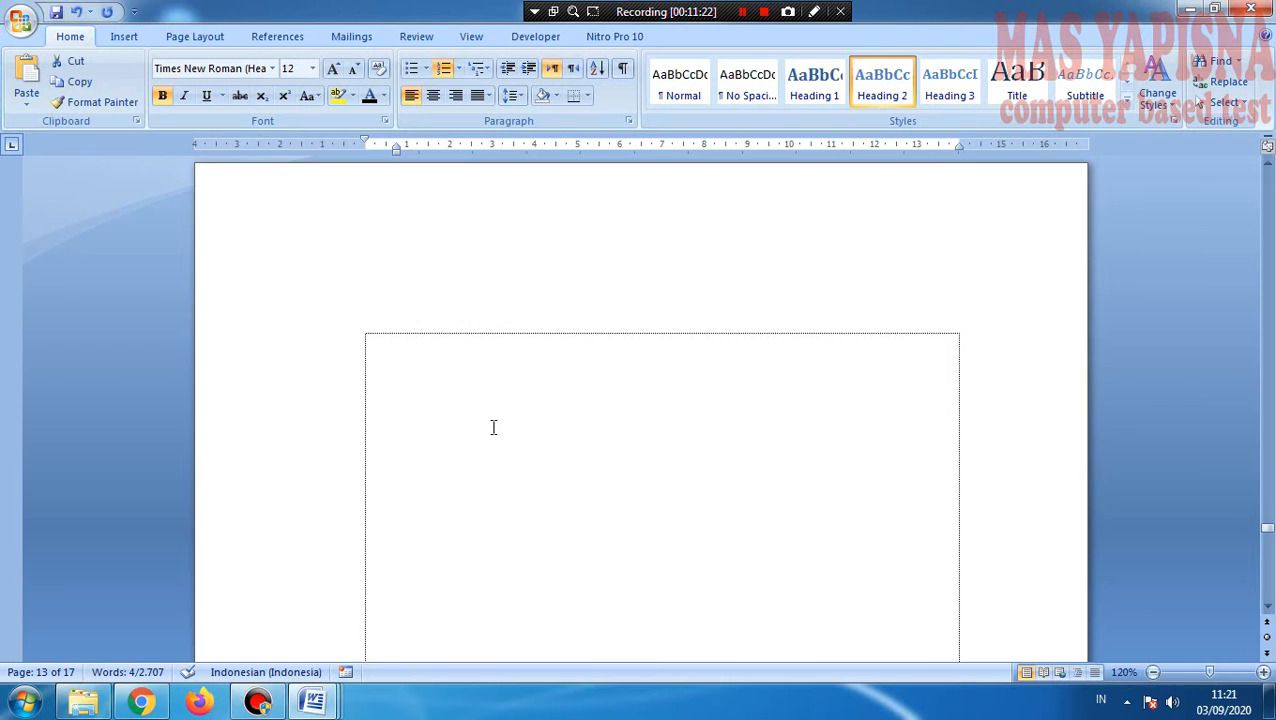
scroll(491, 423, down, 4)
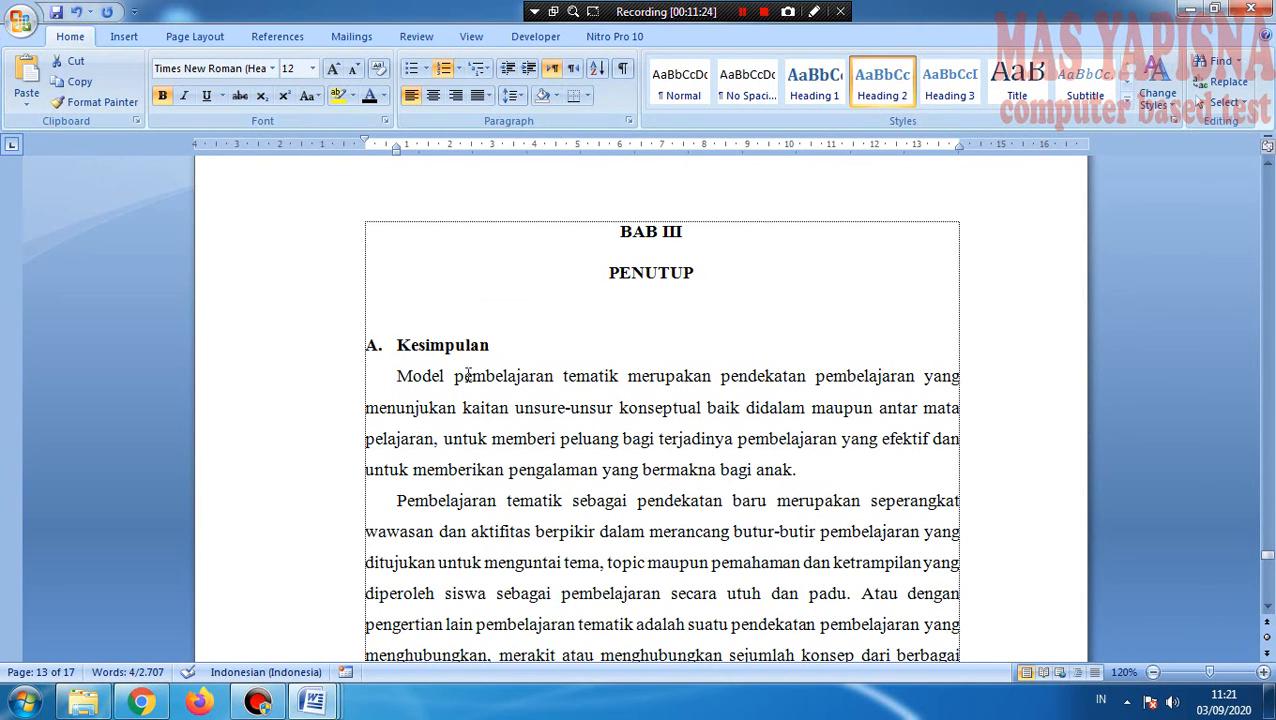
click(95, 101)
drag(495, 345, 359, 350)
Step: Restart the Kesimpulan subheading's numbering at A and shift its indent so the letter sits at the text's left margin
click(375, 346)
right_click(372, 347)
click(433, 290)
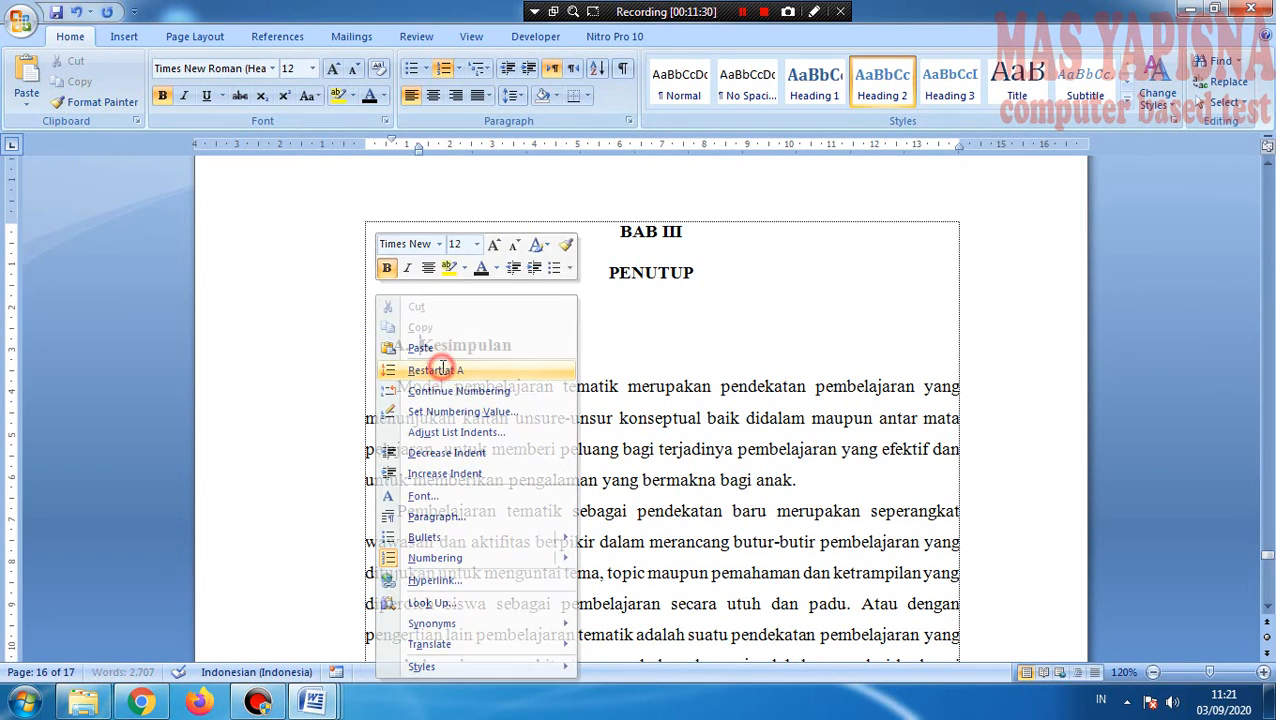
drag(421, 152, 396, 148)
Step: Copy the Kesimpulan subheading's formatting onto the Saran subheading with Format Painter
scroll(444, 397, down, 5)
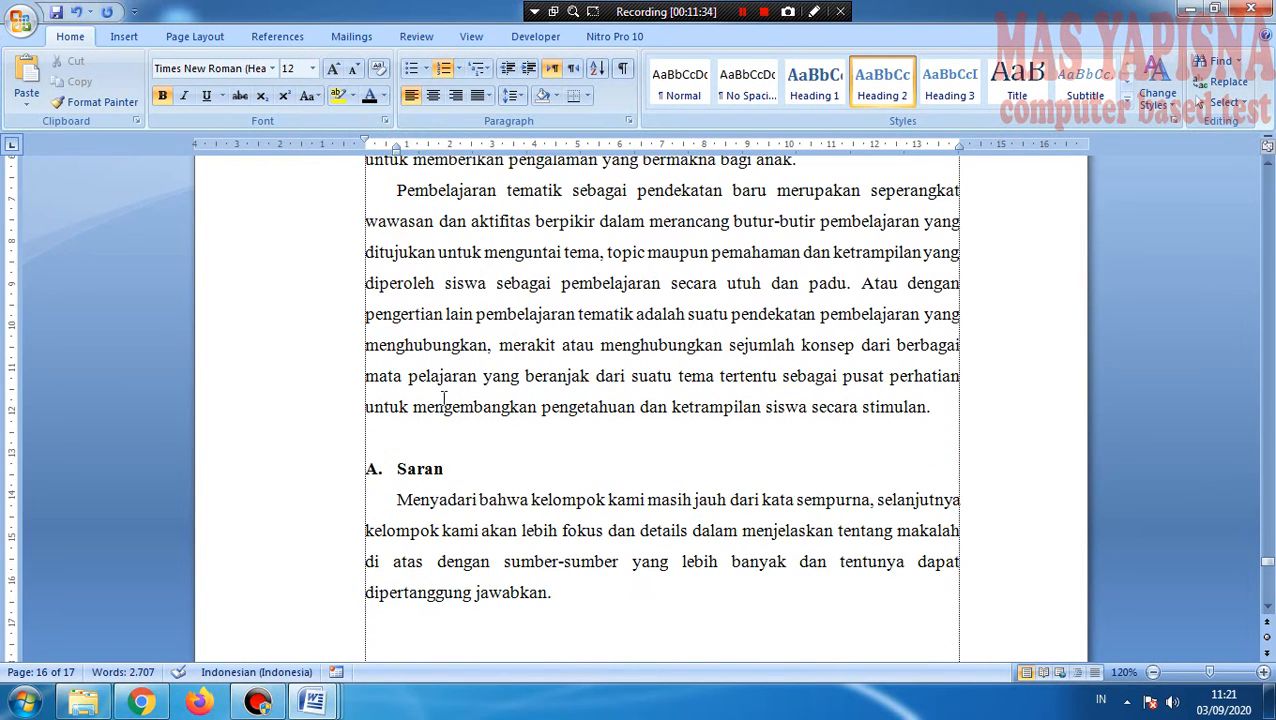
click(100, 102)
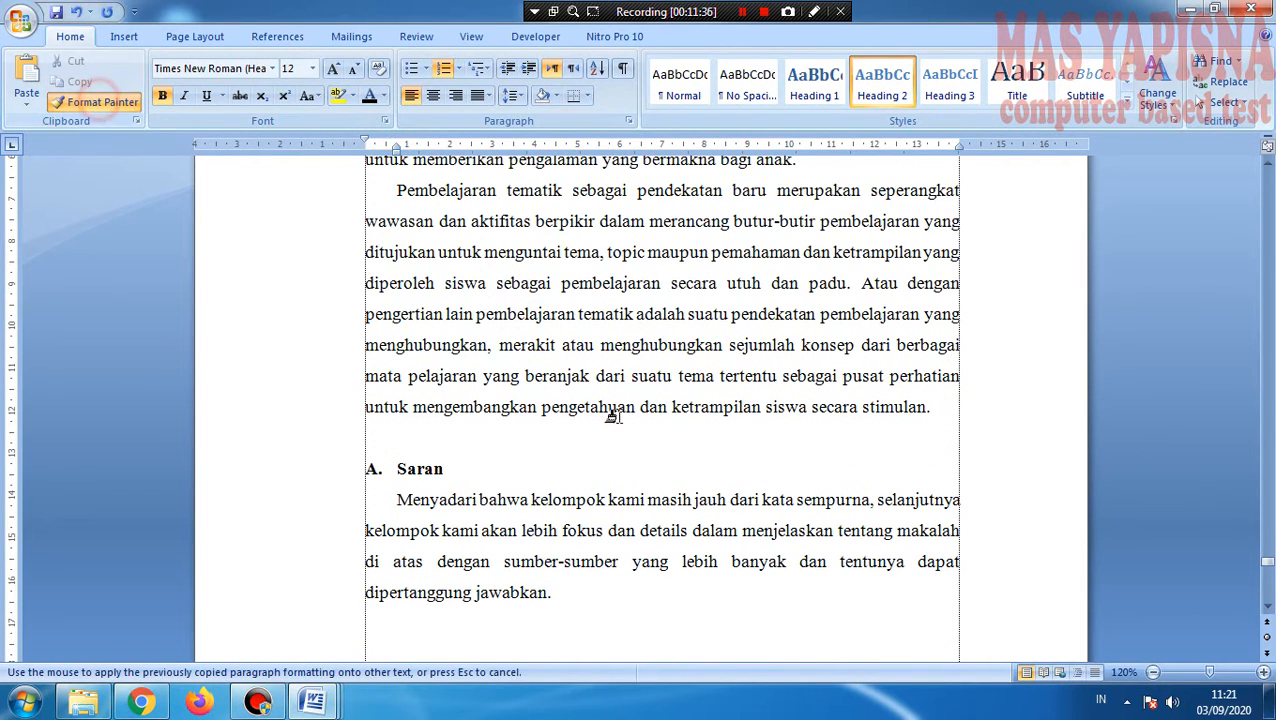
drag(452, 468, 347, 484)
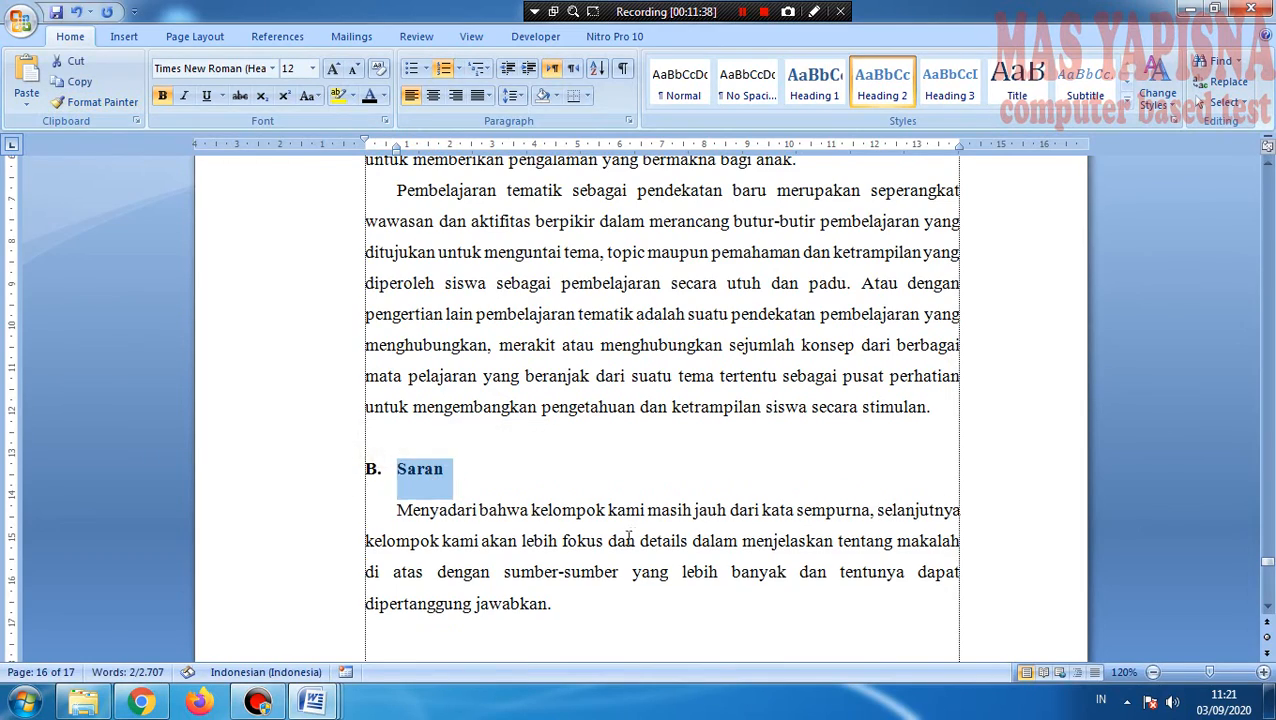
Step: Review the document's headings and page layout from Daftar Pustaka back to the start of BAB I
scroll(644, 525, down, 10)
scroll(644, 525, down, 5)
scroll(644, 525, up, 20)
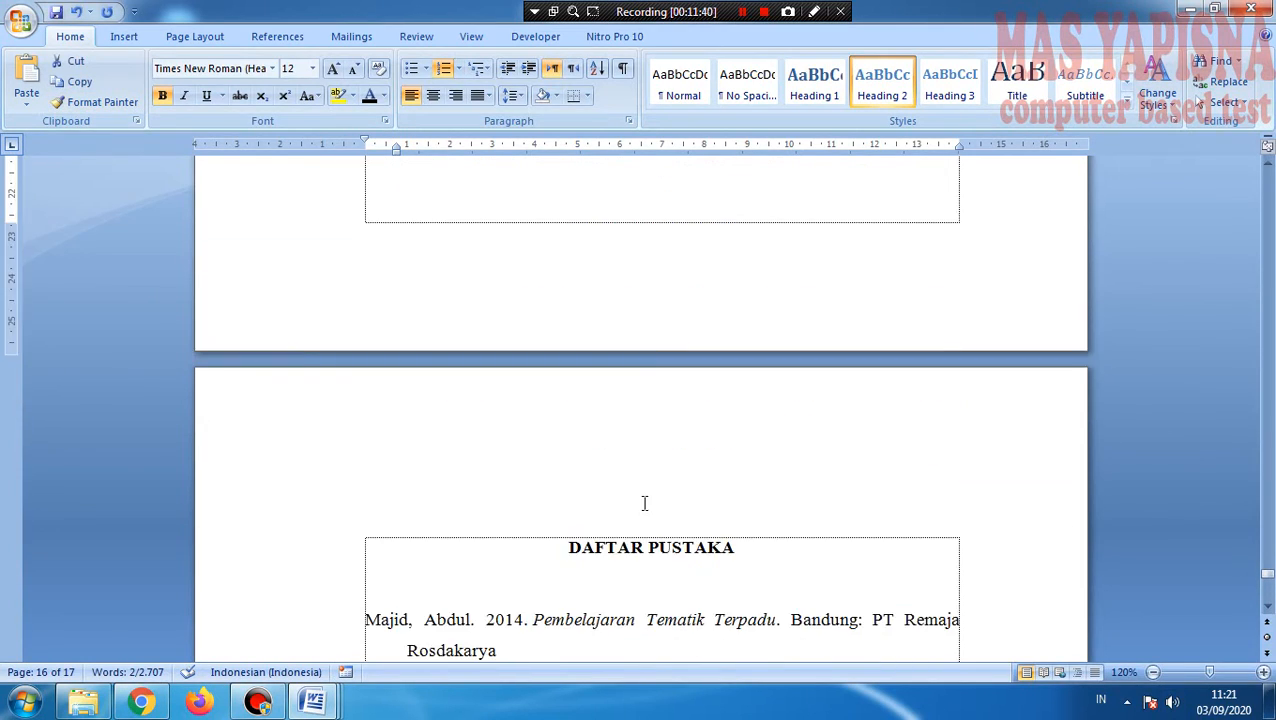
scroll(808, 448, up, 5)
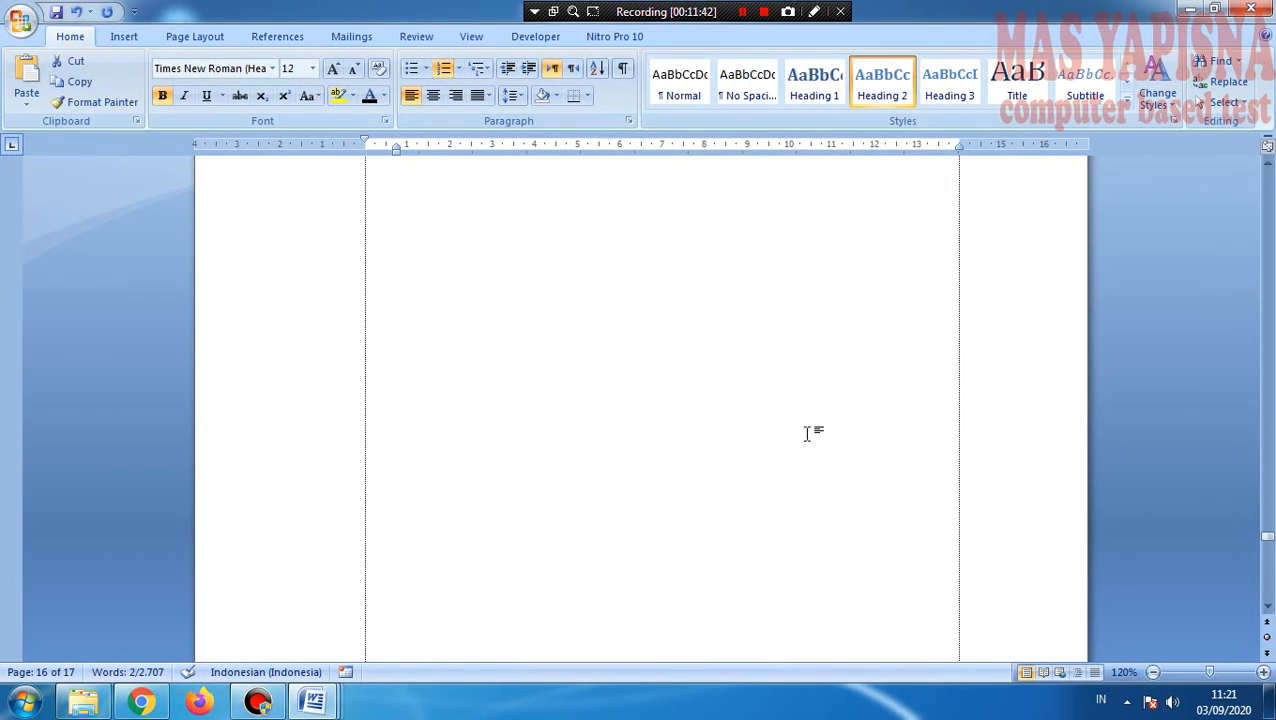
scroll(630, 512, up, 5)
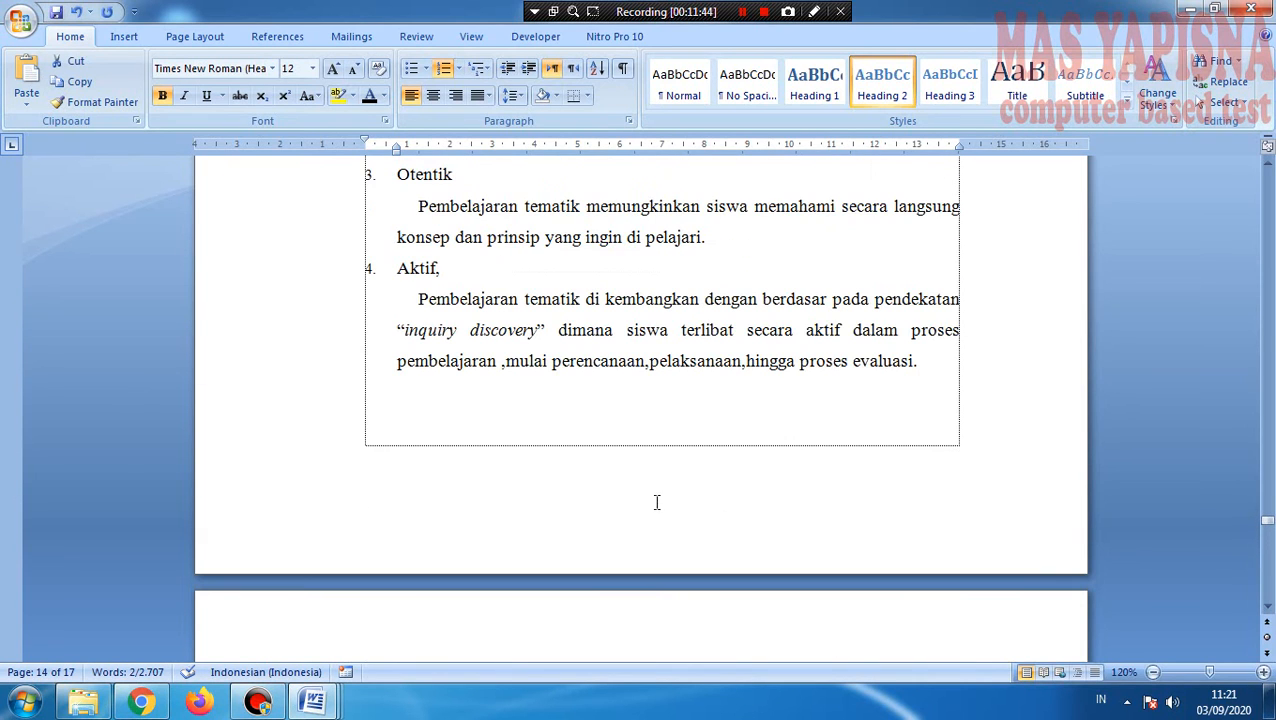
drag(1267, 521, 1267, 175)
scroll(650, 560, down, 15)
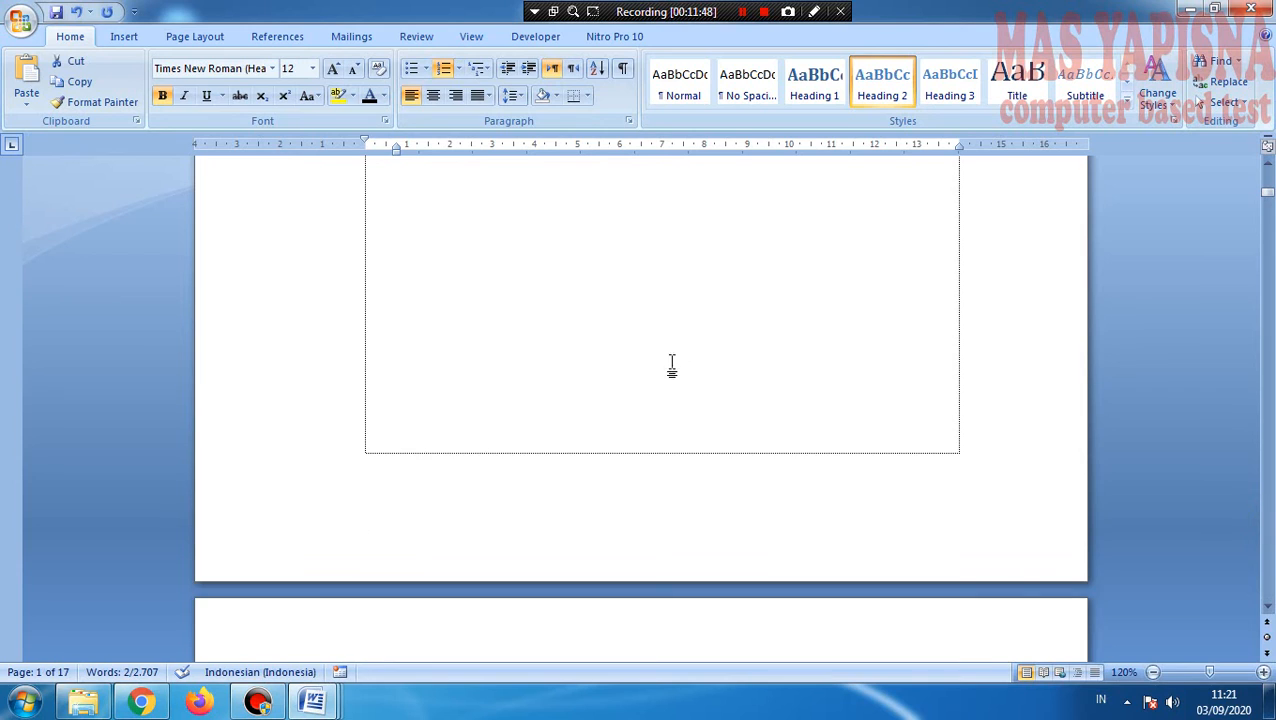
scroll(681, 347, down, 4)
scroll(780, 424, down, 5)
scroll(712, 362, down, 3)
scroll(722, 356, down, 8)
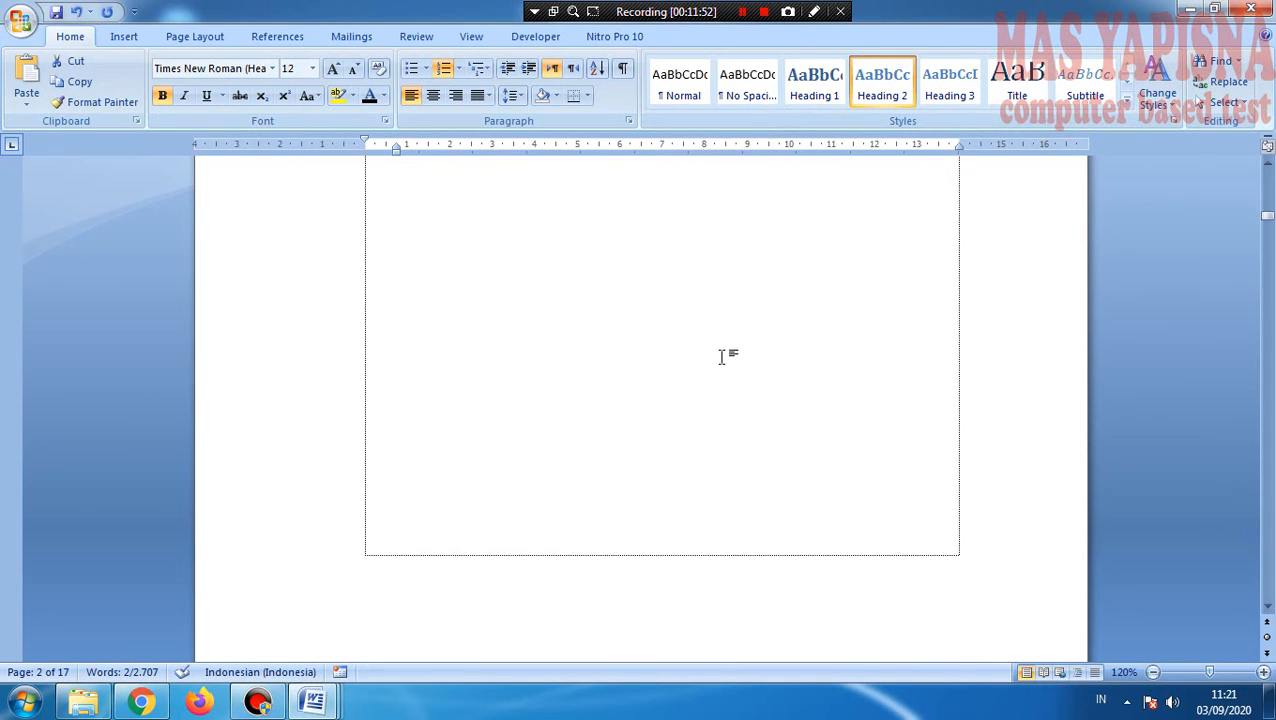
scroll(715, 355, down, 3)
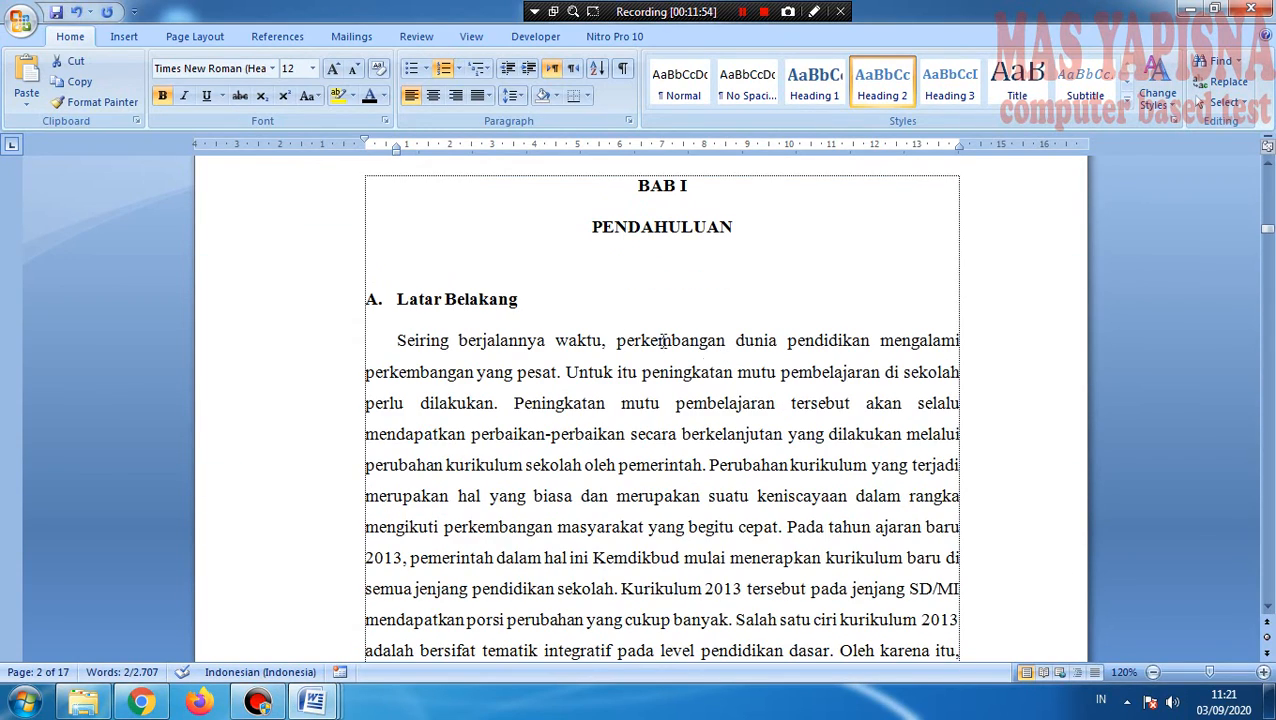
Step: Apply double line spacing to the BAB I content from the first Latar Belakang paragraph through the last Tujuan item
scroll(679, 420, down, 5)
scroll(603, 420, up, 5)
drag(397, 340, 858, 415)
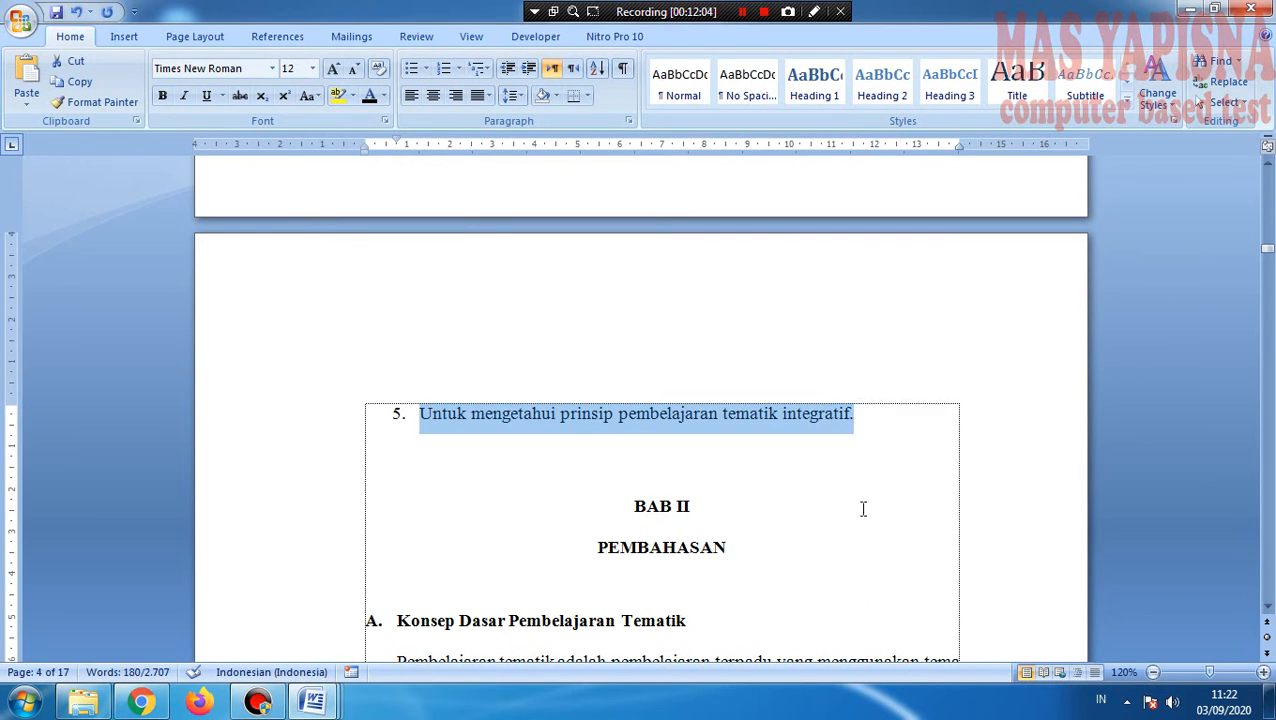
click(931, 477)
Step: Insert a page break before the BAB II title so the chapter starts on a new page
scroll(679, 490, down, 5)
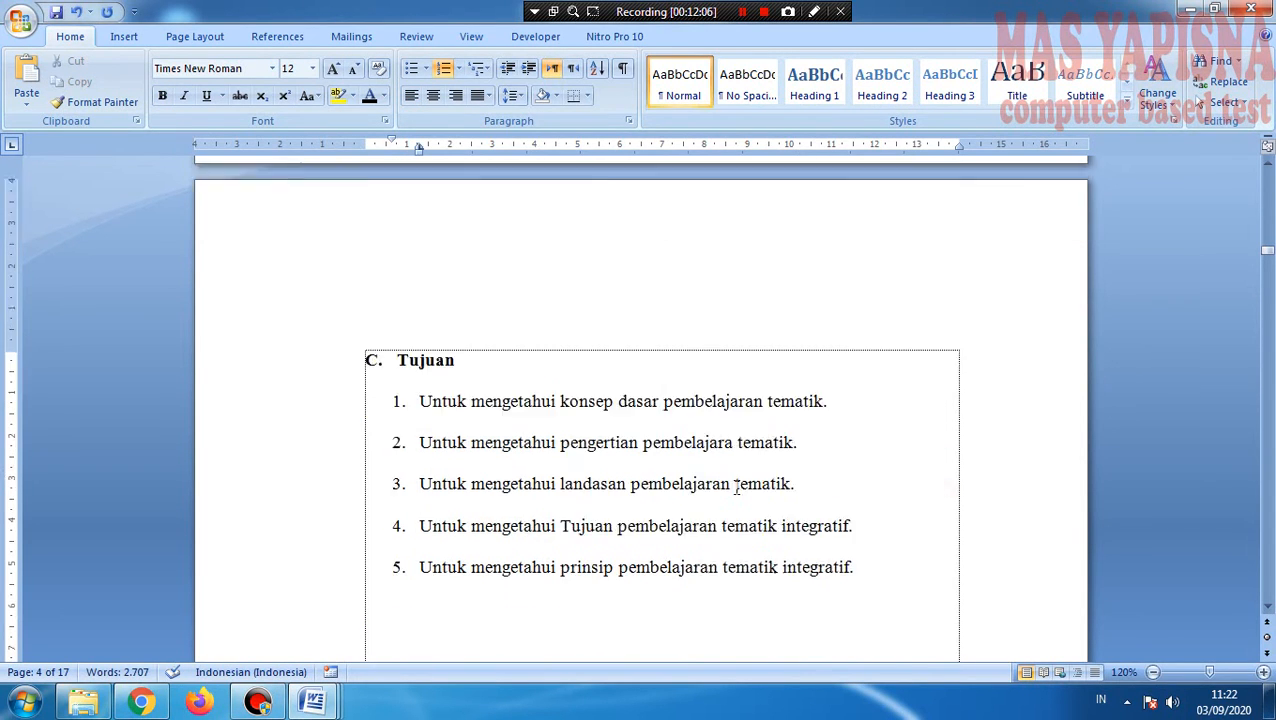
click(636, 457)
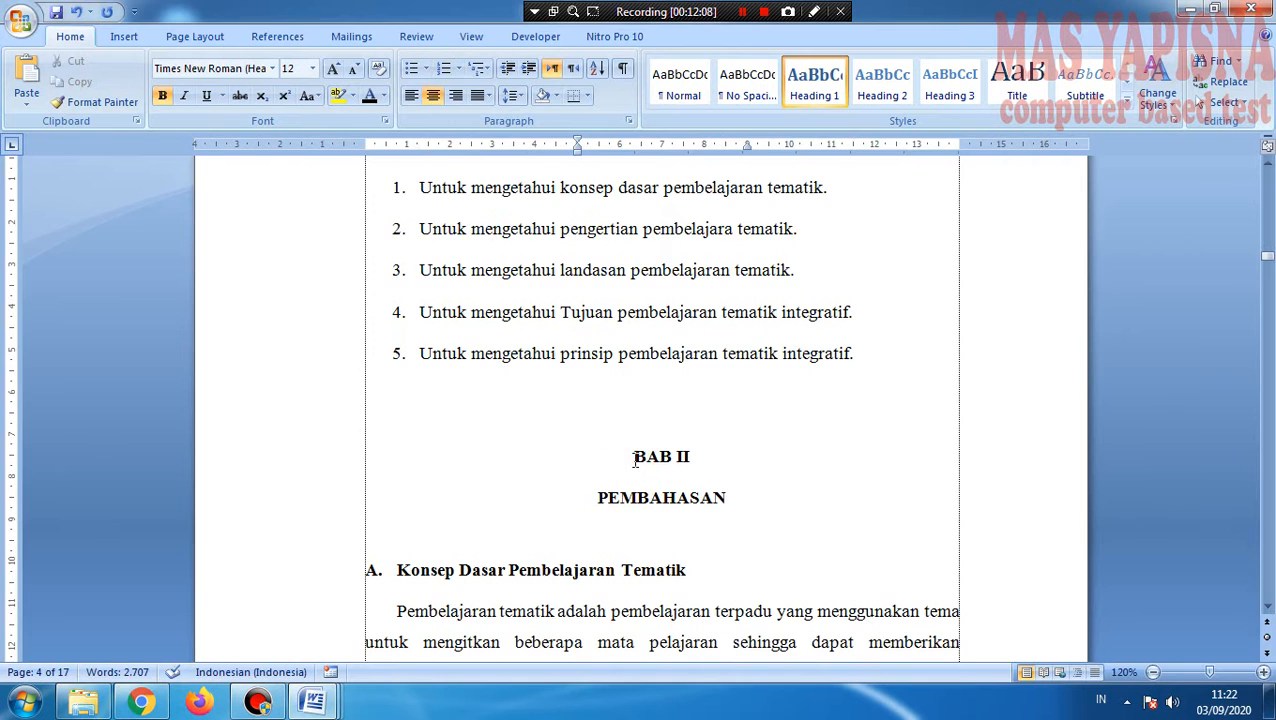
key(ctrl+Return)
Step: Apply double line spacing to the BAB II content from its first body paragraph through the last paragraph under Aktif
scroll(809, 503, down, 8)
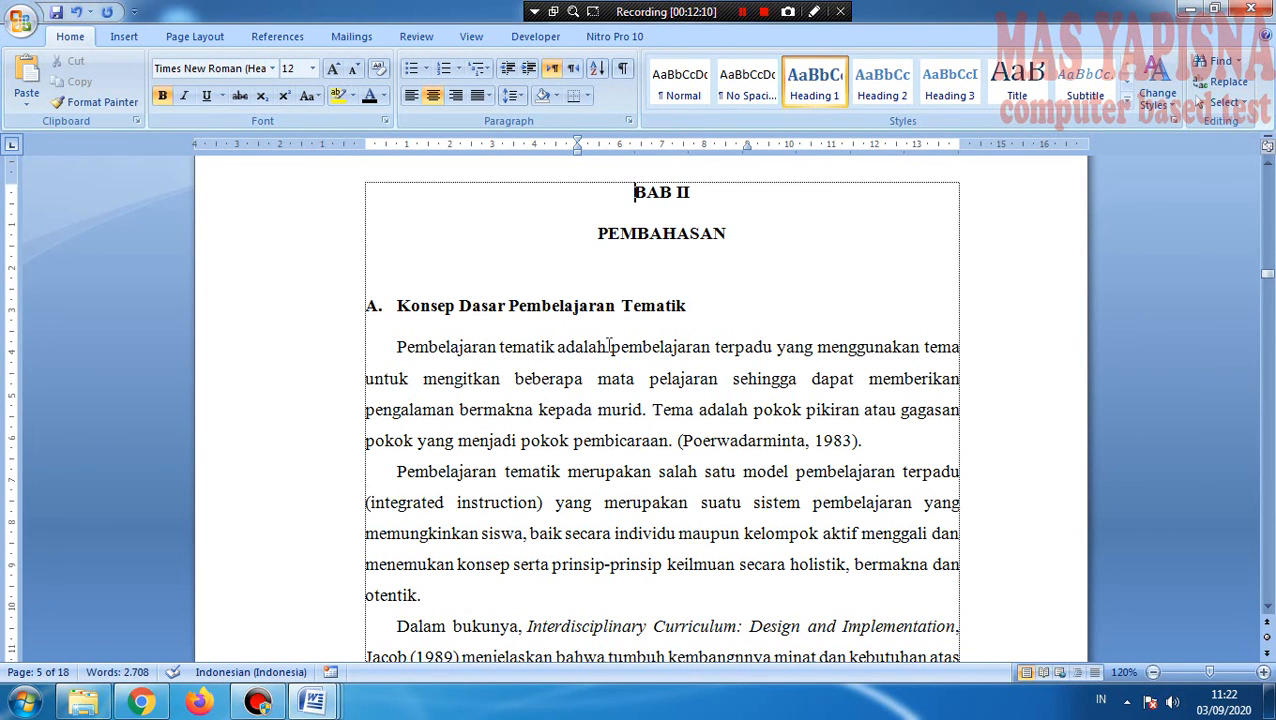
drag(420, 333, 953, 505)
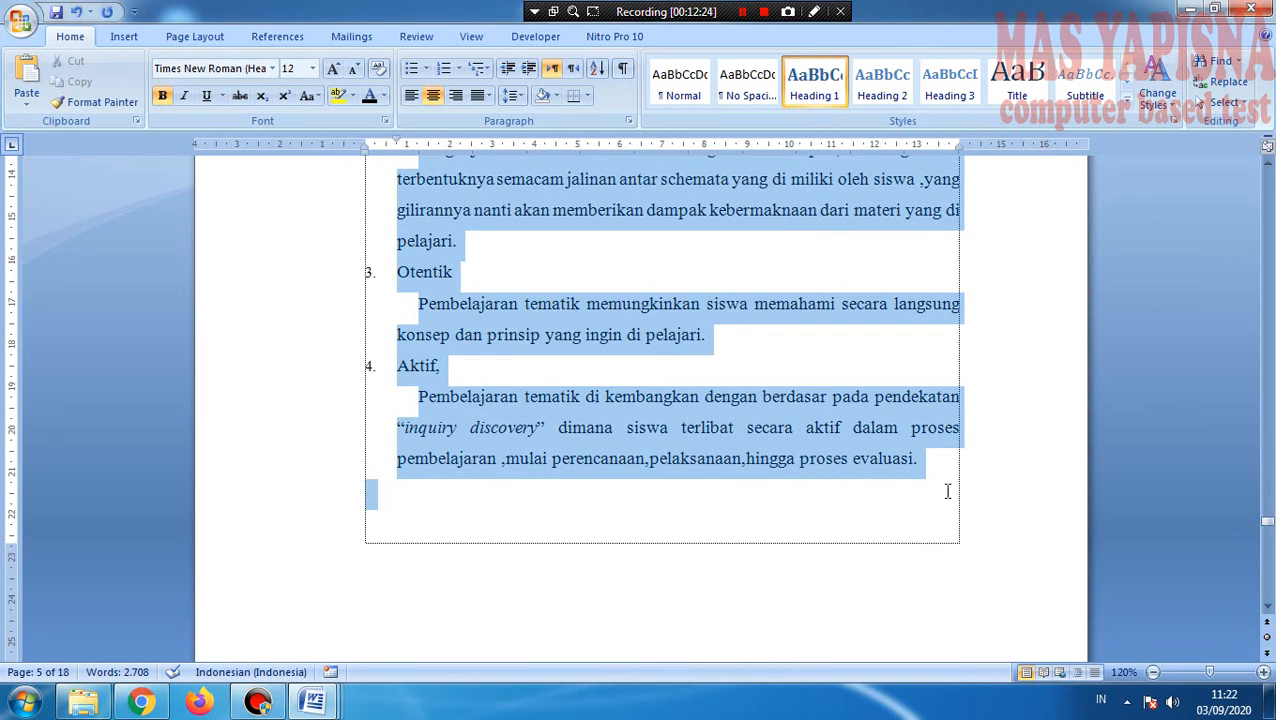
drag(922, 458, 922, 459)
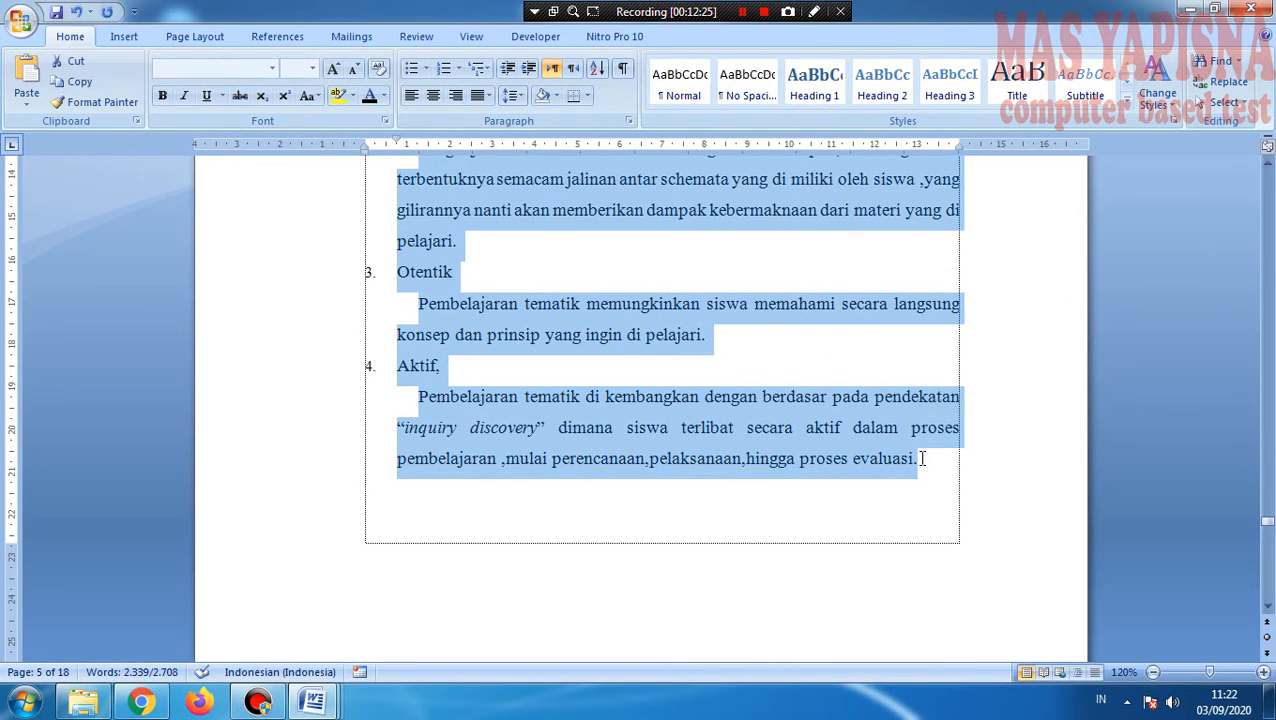
key(ctrl+2)
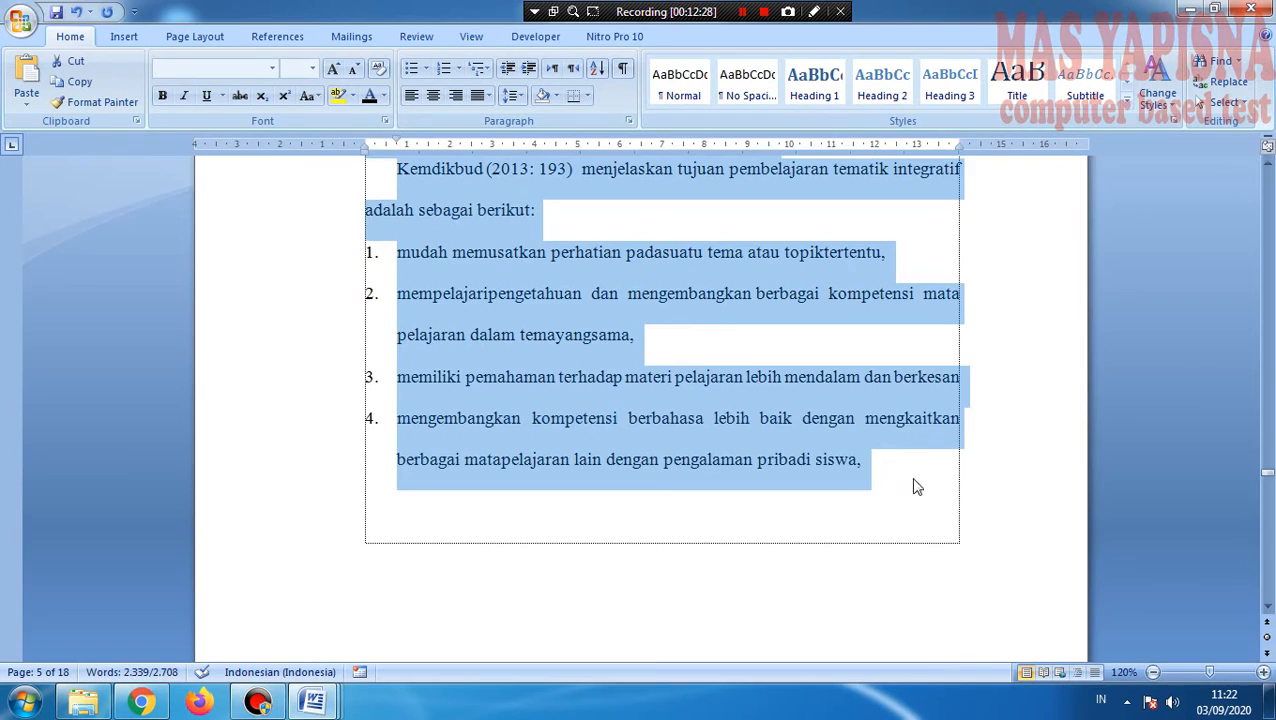
Step: Apply double line spacing to the BAB III content from the first Kesimpulan paragraph through the last Saran paragraph
scroll(752, 553, down, 10)
scroll(1249, 460, down, 5)
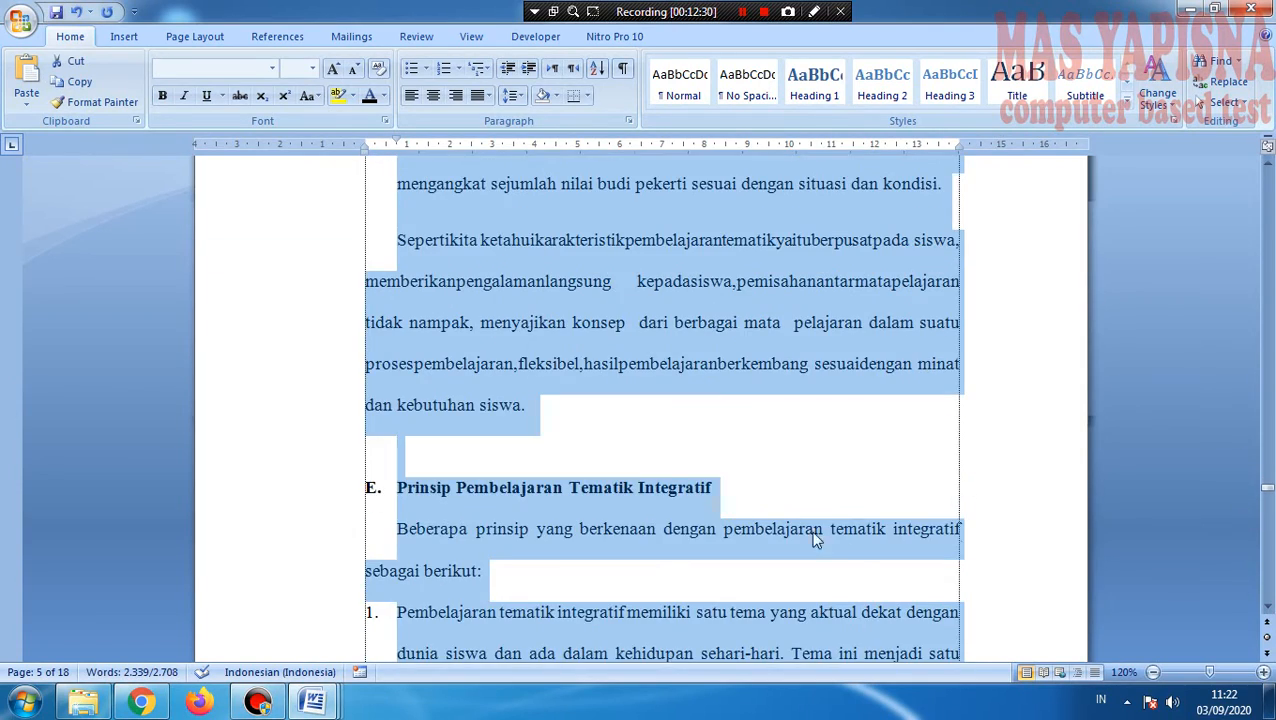
scroll(813, 533, down, 20)
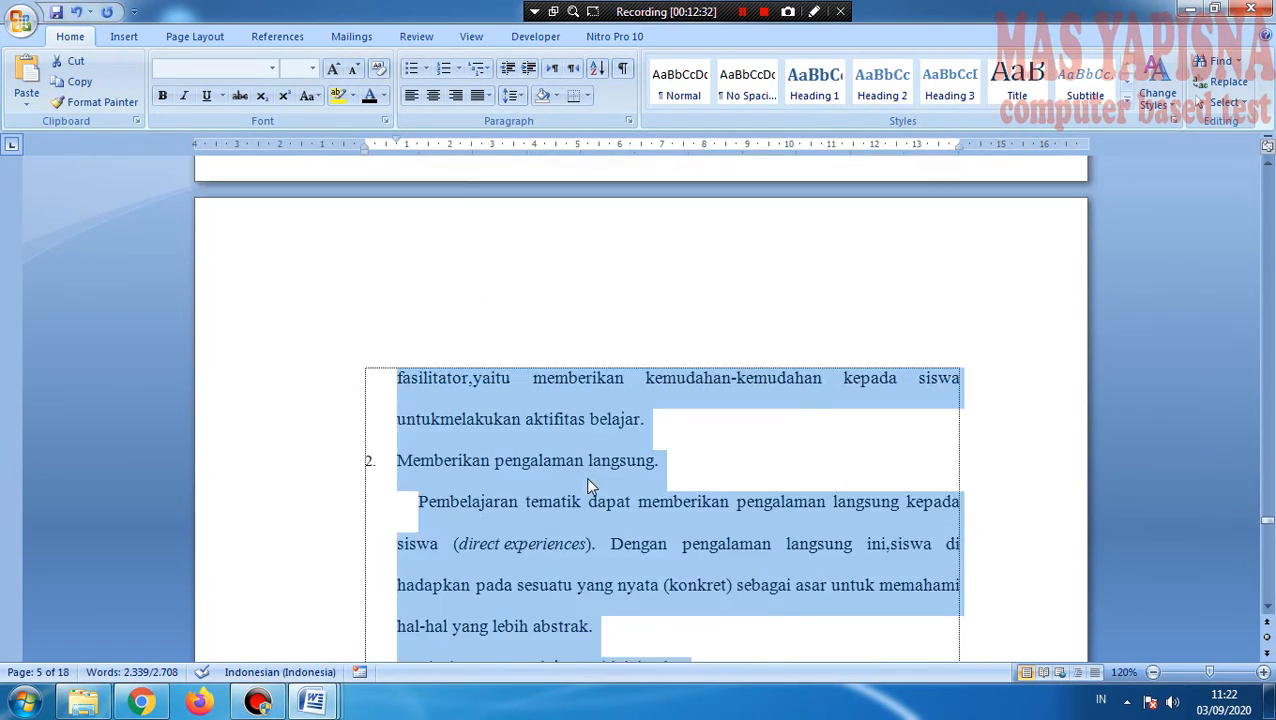
scroll(587, 479, down, 20)
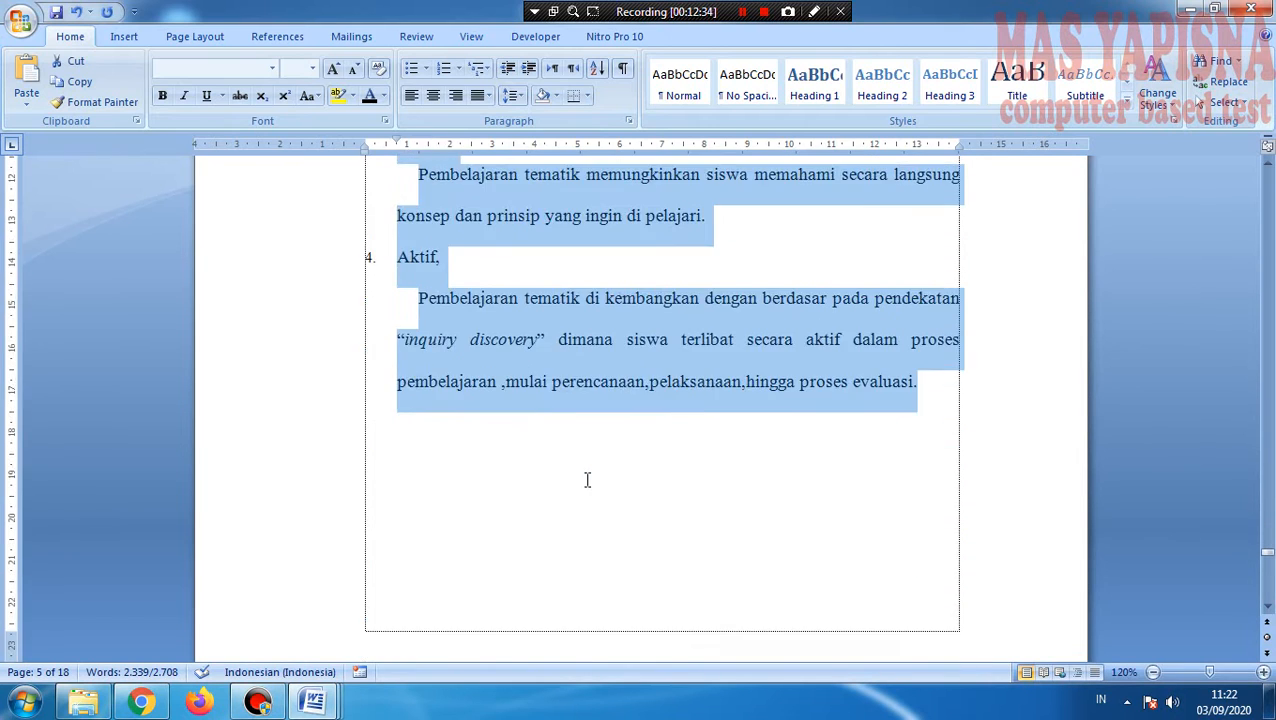
scroll(587, 479, down, 5)
scroll(501, 507, up, 12)
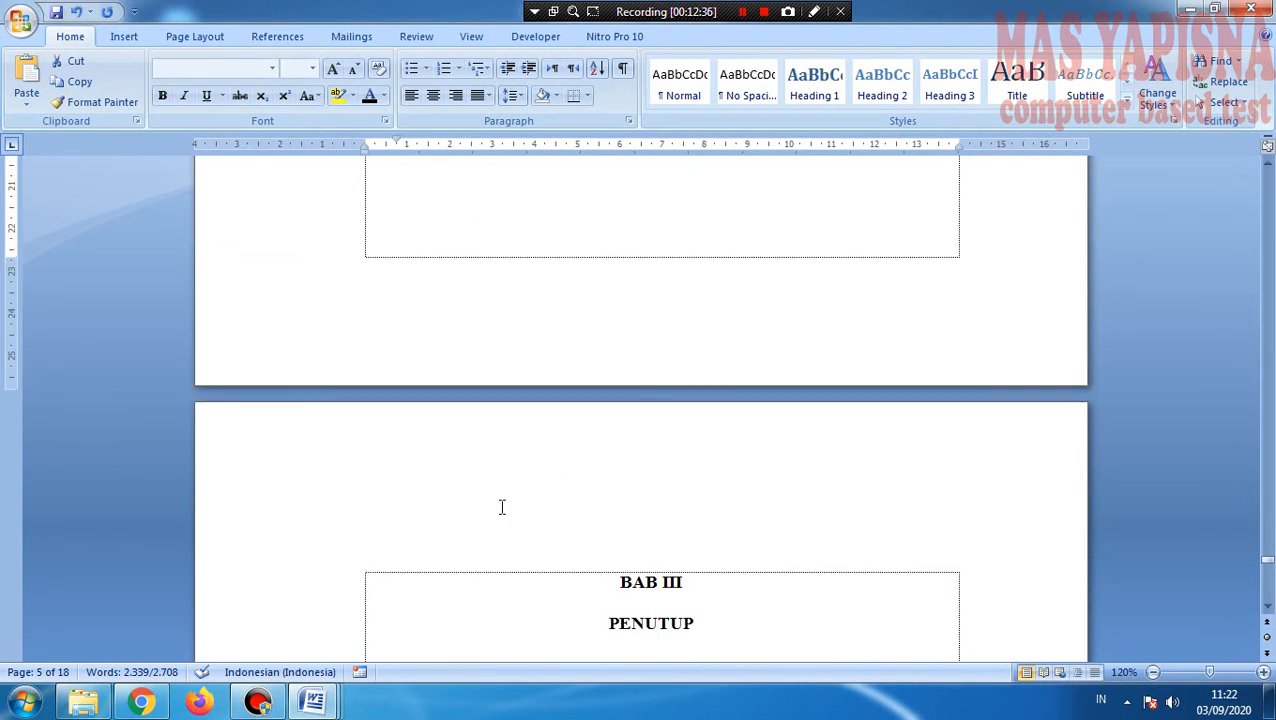
scroll(501, 507, down, 11)
scroll(687, 486, down, 4)
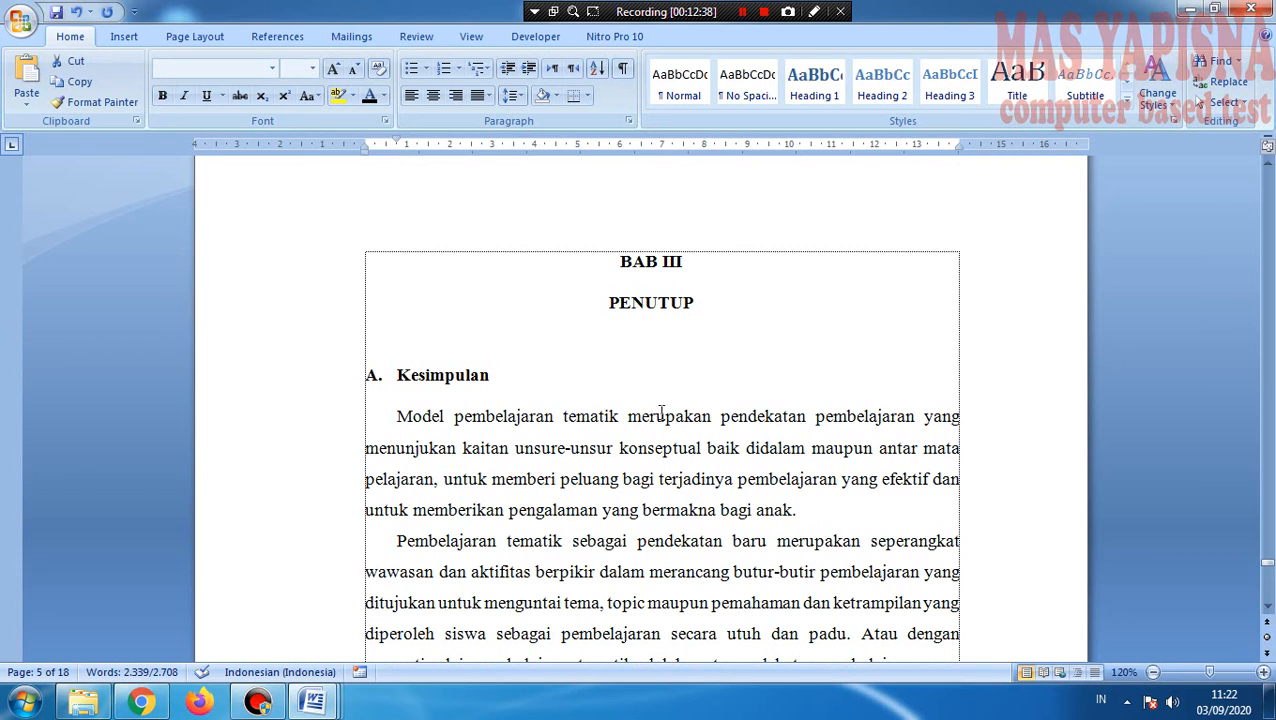
drag(397, 416, 561, 383)
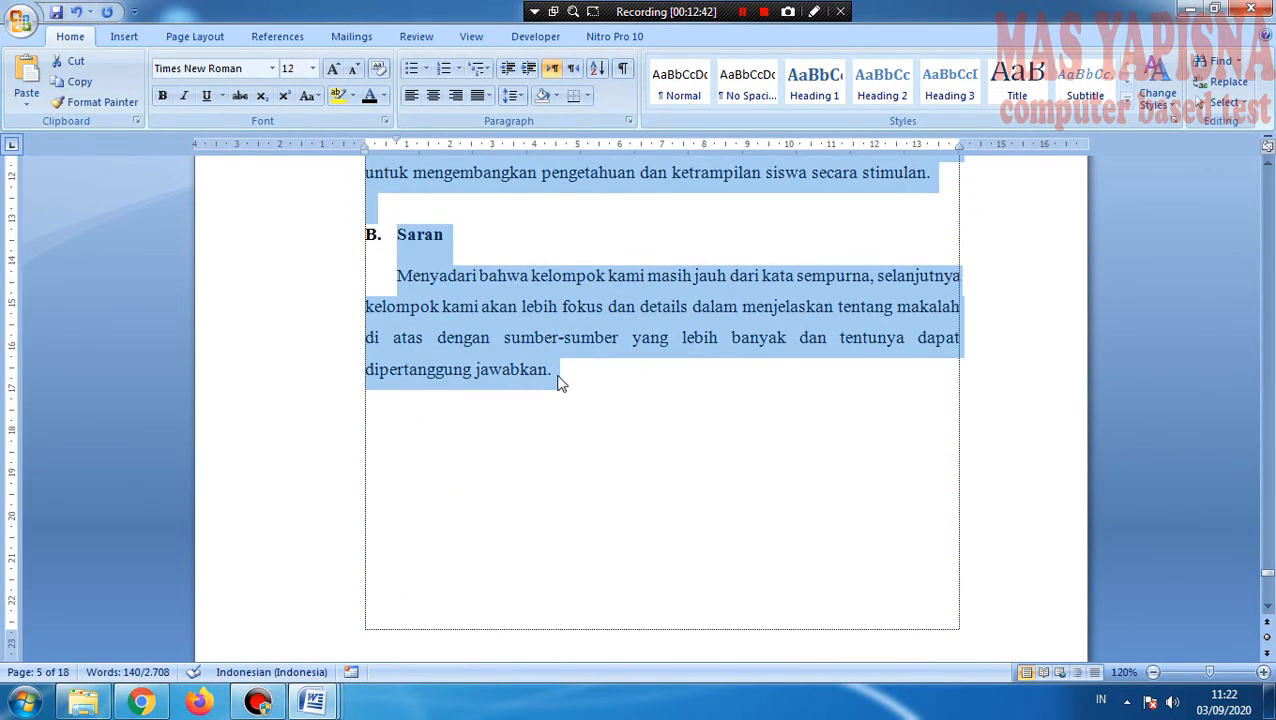
scroll(561, 383, up, 3)
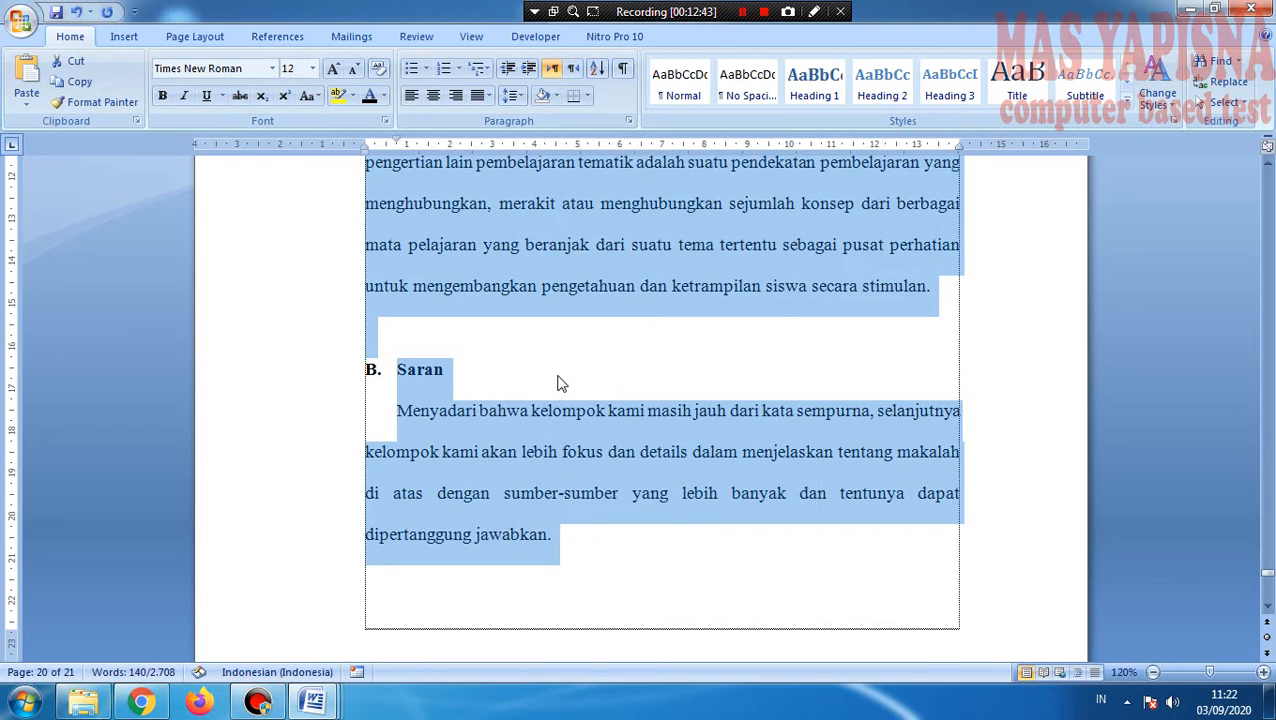
click(649, 359)
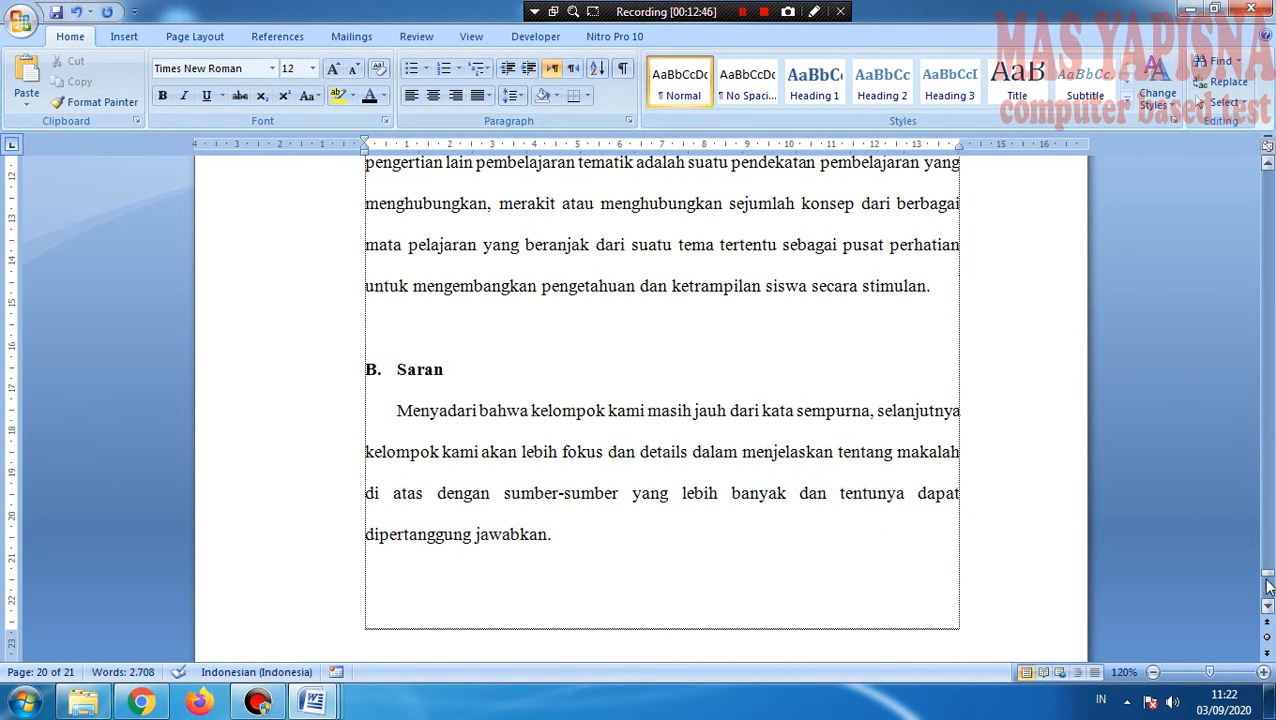
Step: Return to the start of the document and examine the Kata Pengantar page from its title down to its bottom margin
drag(1268, 578, 1268, 170)
click(770, 358)
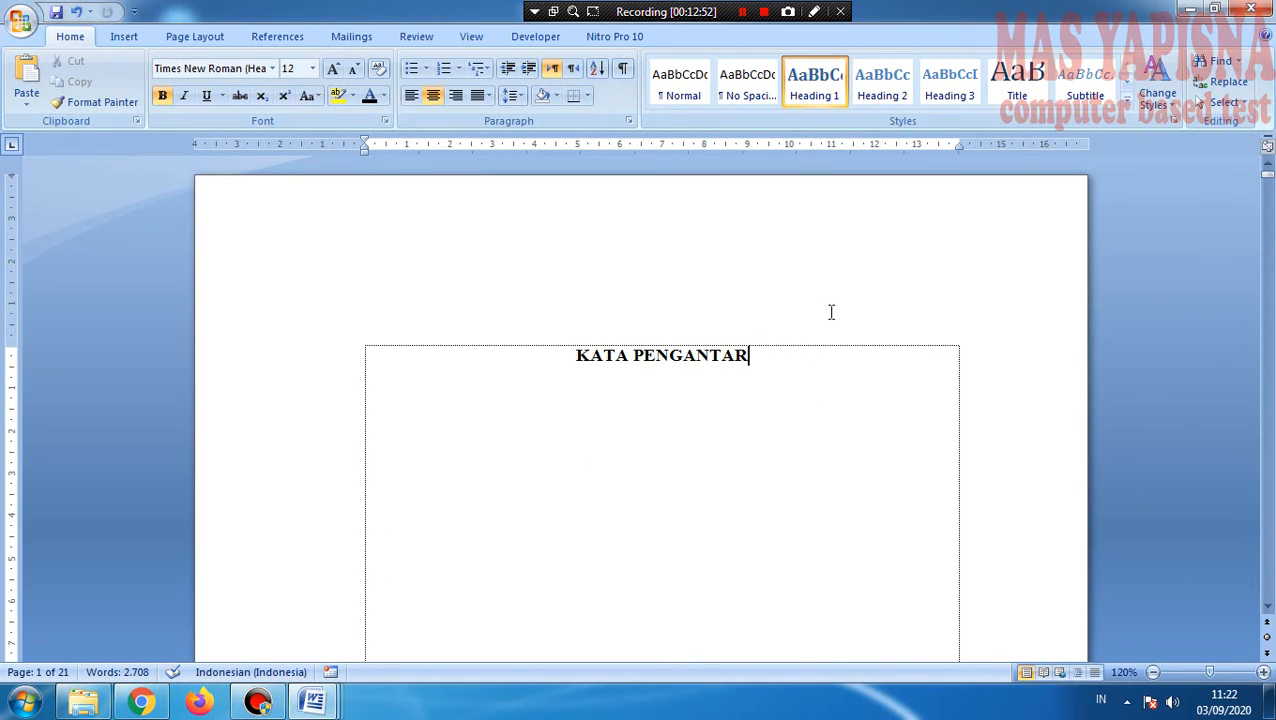
scroll(601, 480, down, 10)
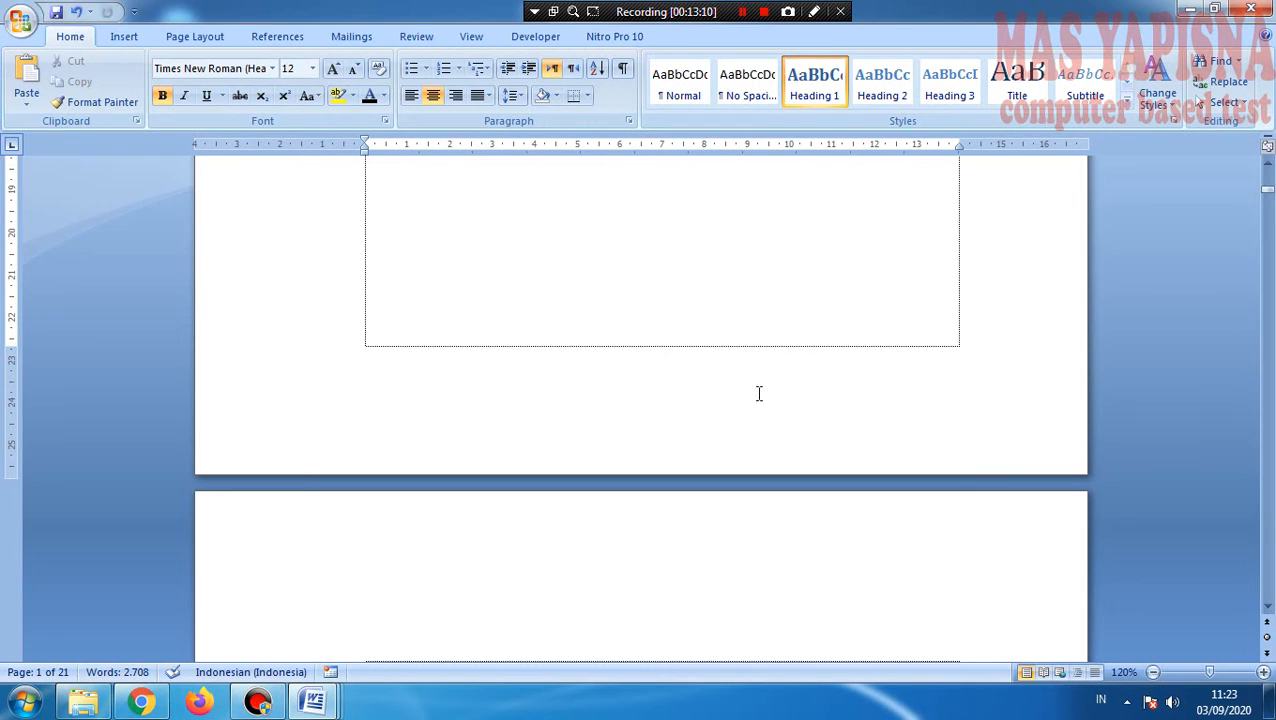
click(714, 408)
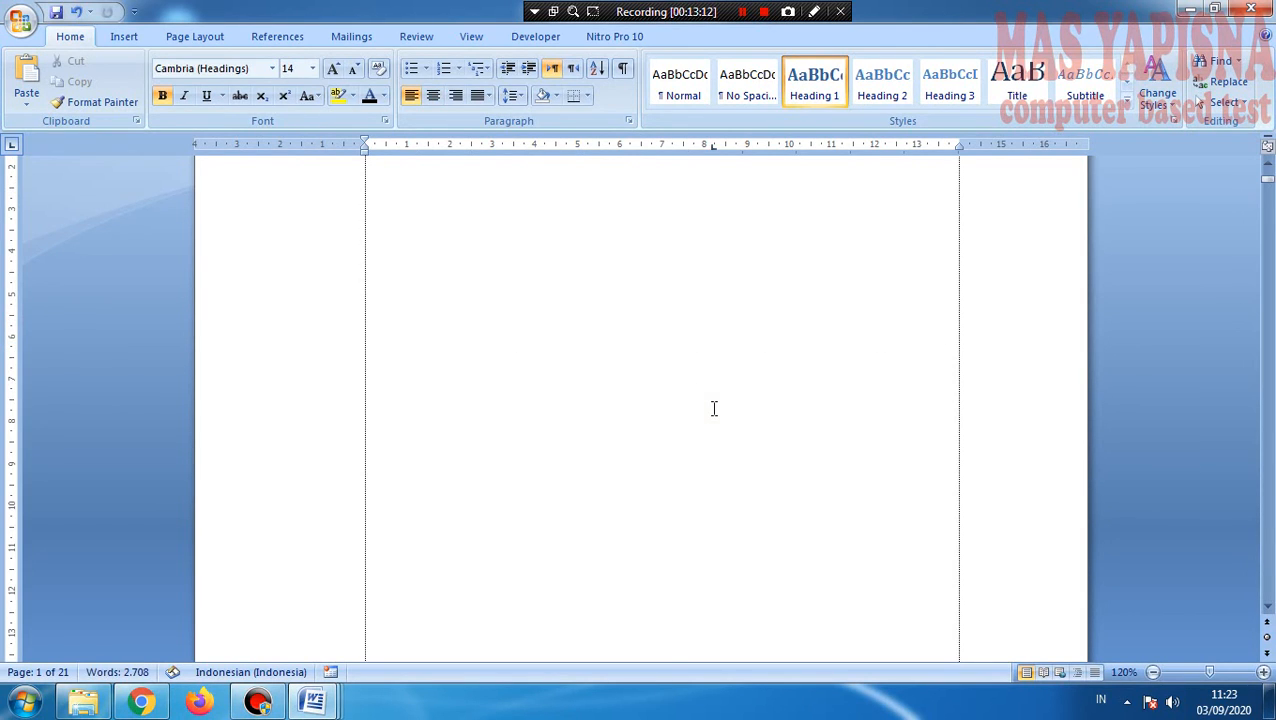
scroll(749, 450, down, 3)
scroll(749, 452, up, 10)
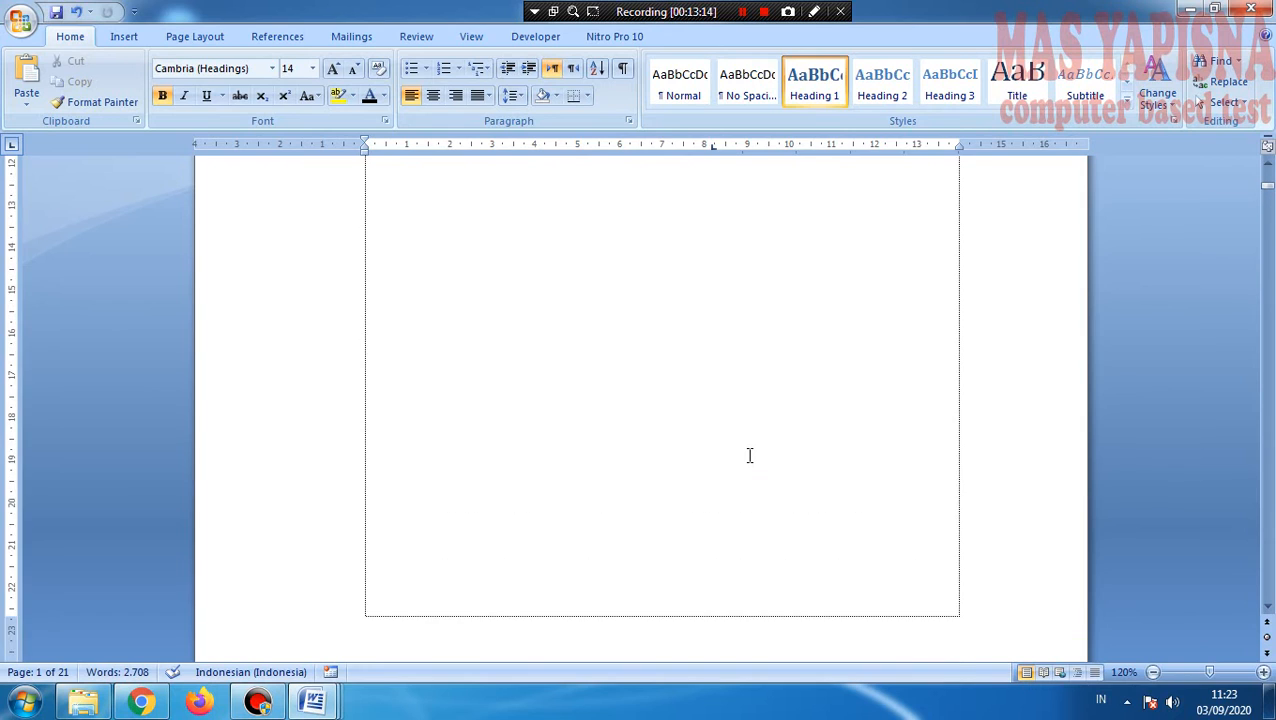
scroll(749, 455, up, 3)
scroll(750, 455, down, 8)
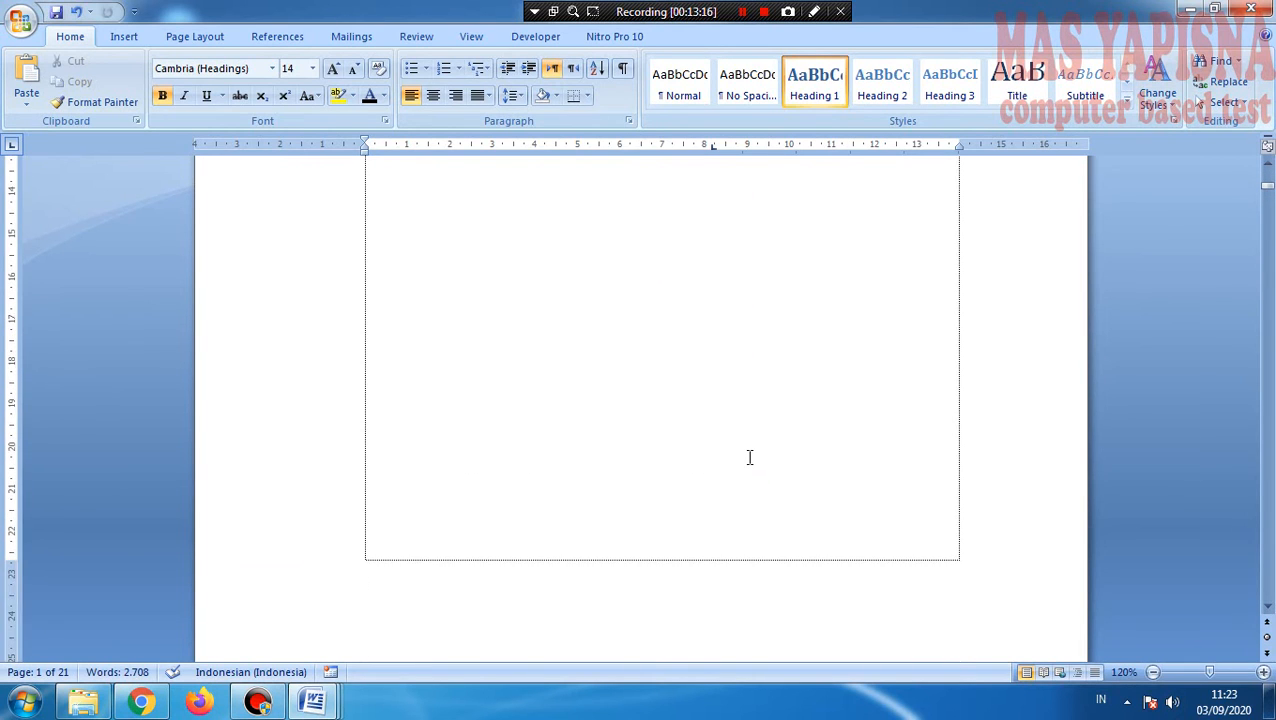
scroll(752, 399, up, 4)
double_click(752, 399)
scroll(750, 450, down, 4)
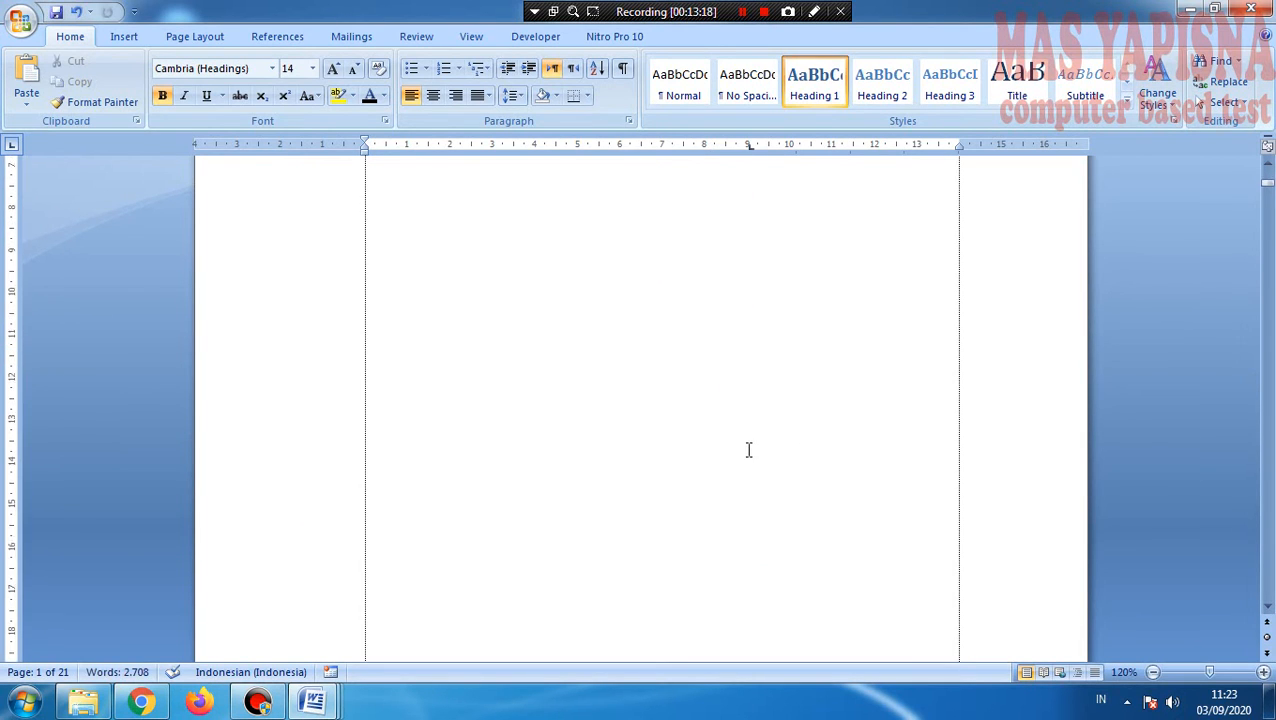
click(738, 588)
scroll(769, 606, up, 8)
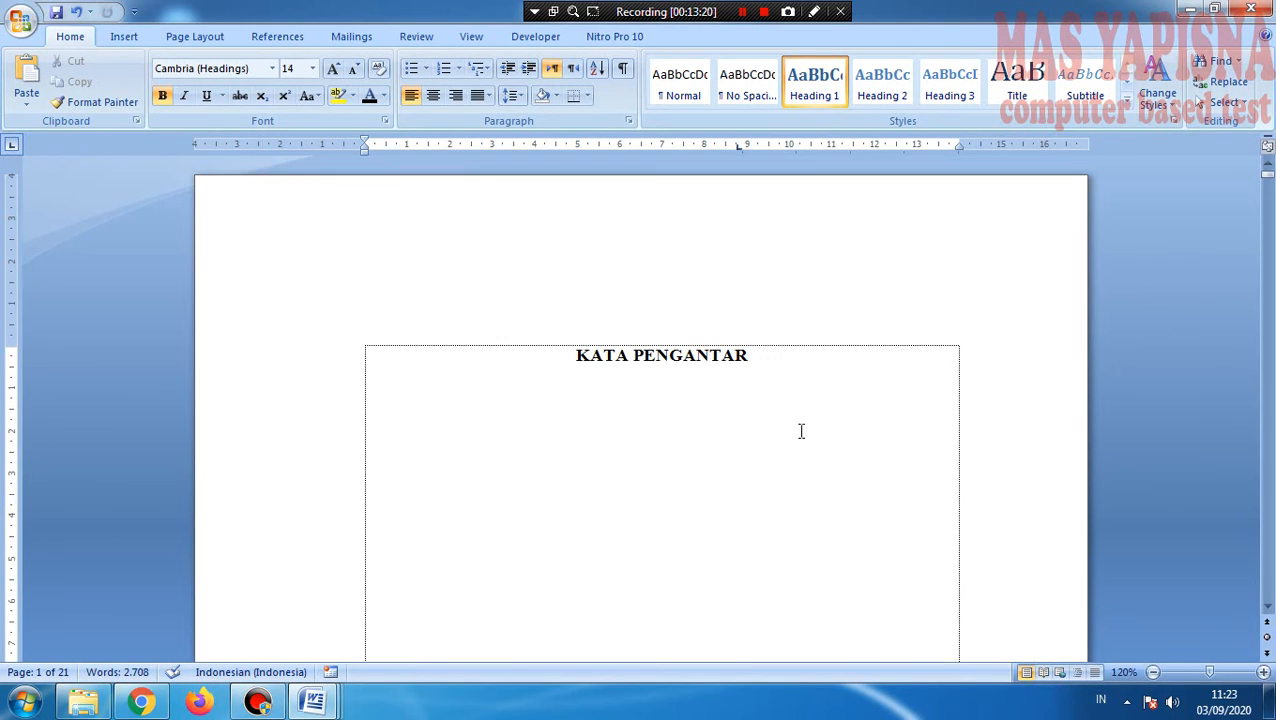
Step: Open the footer of the Kata Pengantar page and insert a centered Plain Number 2 page number at the bottom of the page
double_click(805, 294)
scroll(809, 480, down, 15)
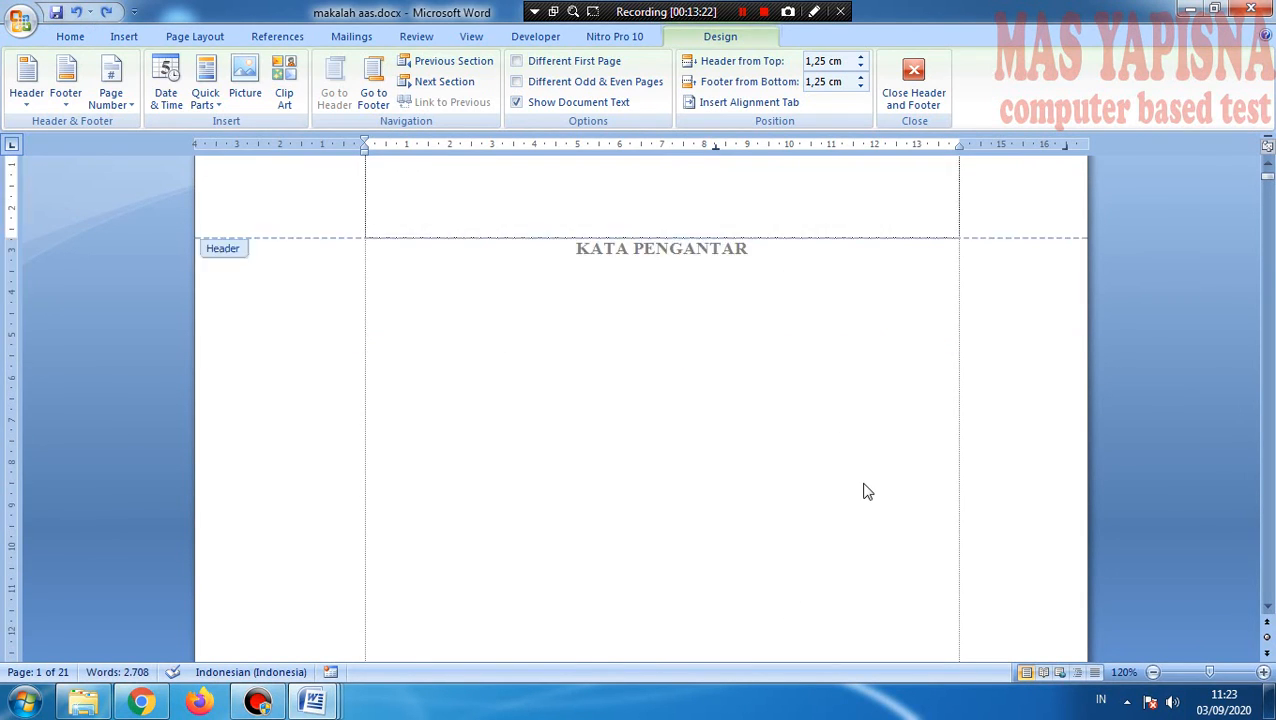
scroll(805, 497, down, 3)
click(810, 288)
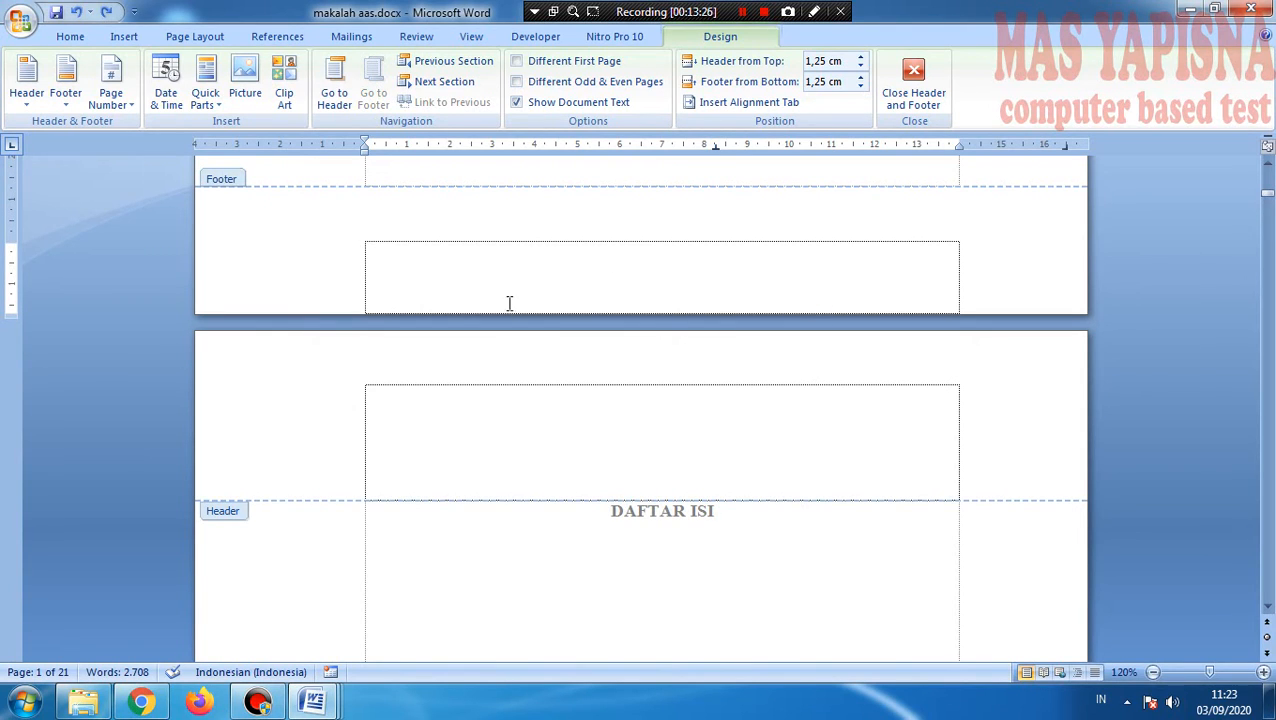
click(134, 110)
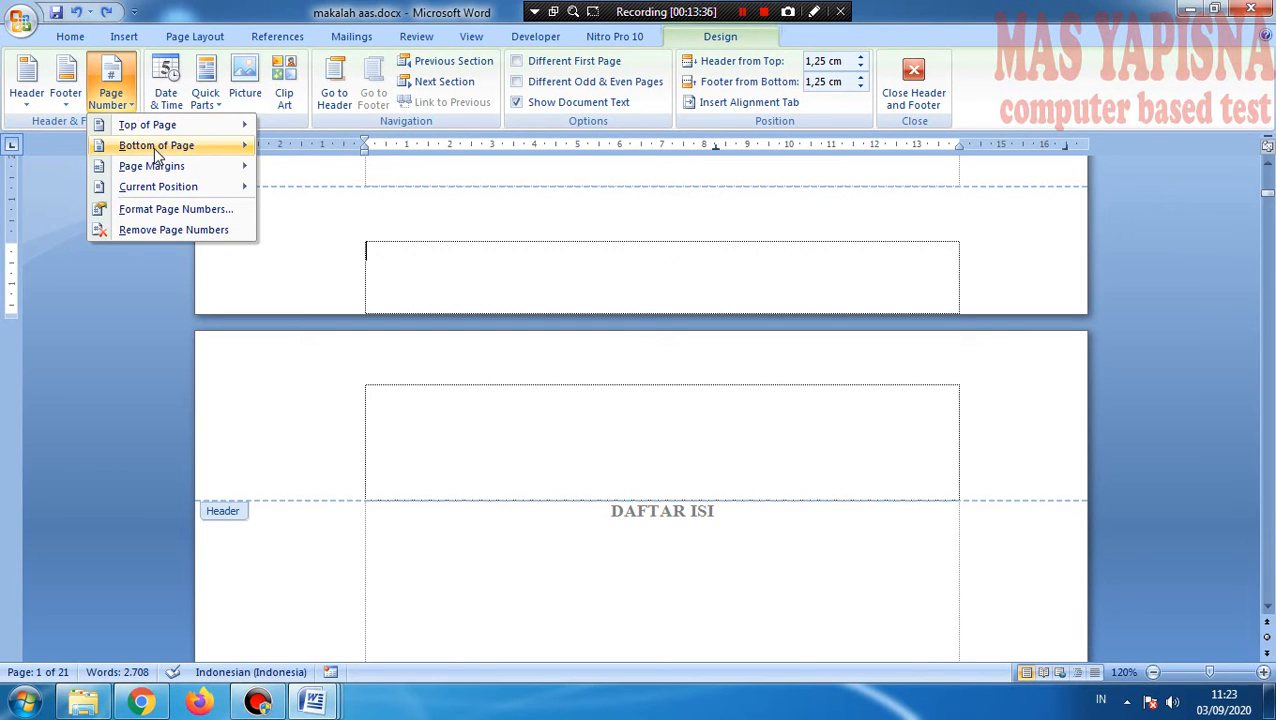
mouse_move(155, 150)
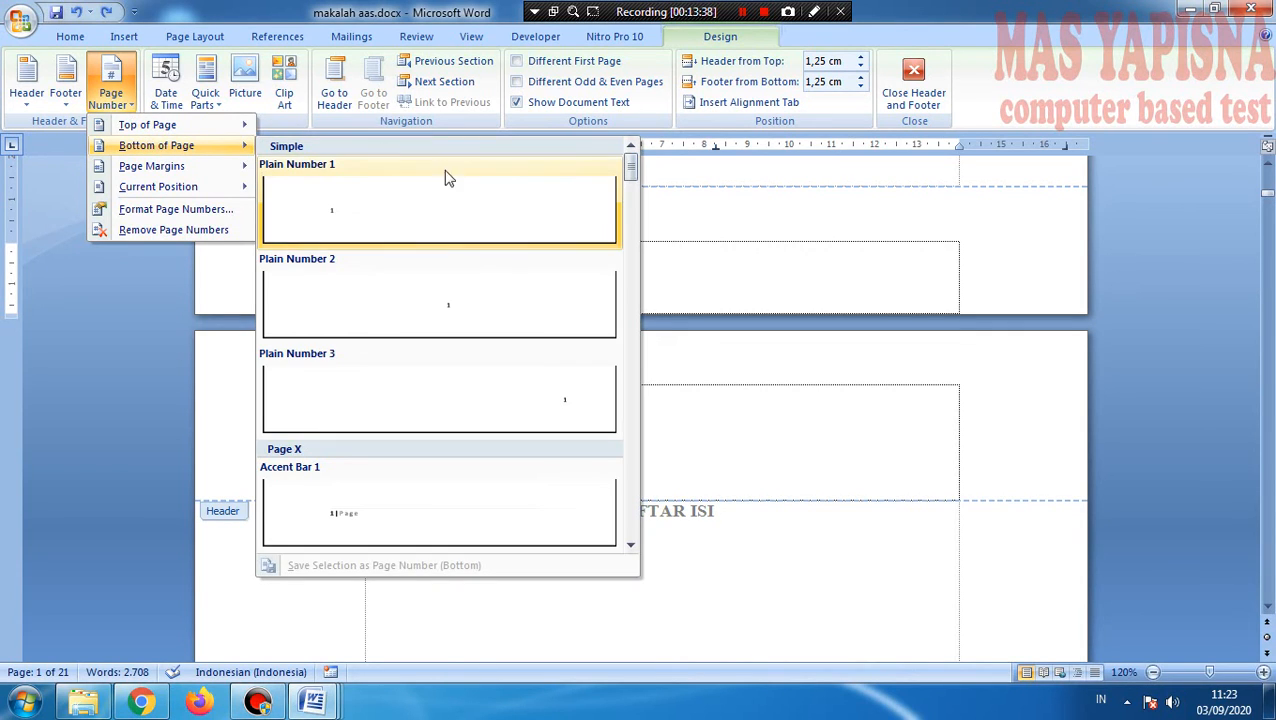
click(435, 310)
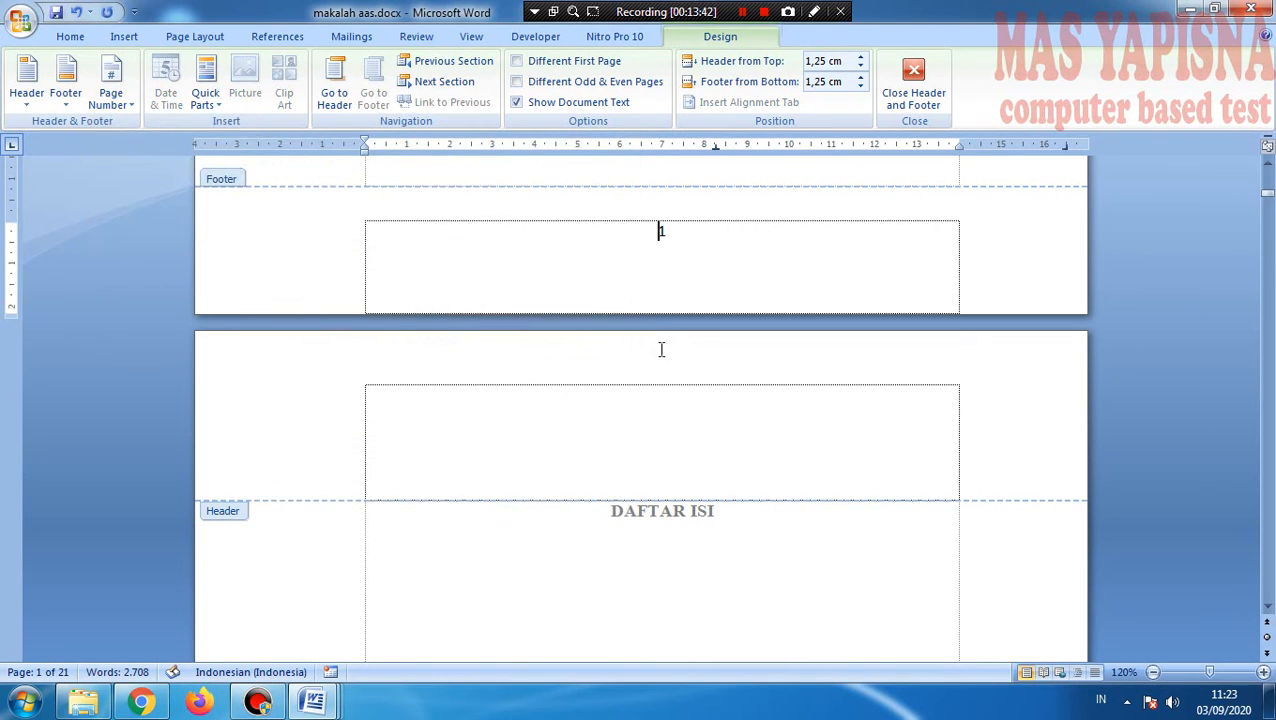
Step: Format the footer page number in Times New Roman, size 12
click(680, 284)
key(ctrl+a)
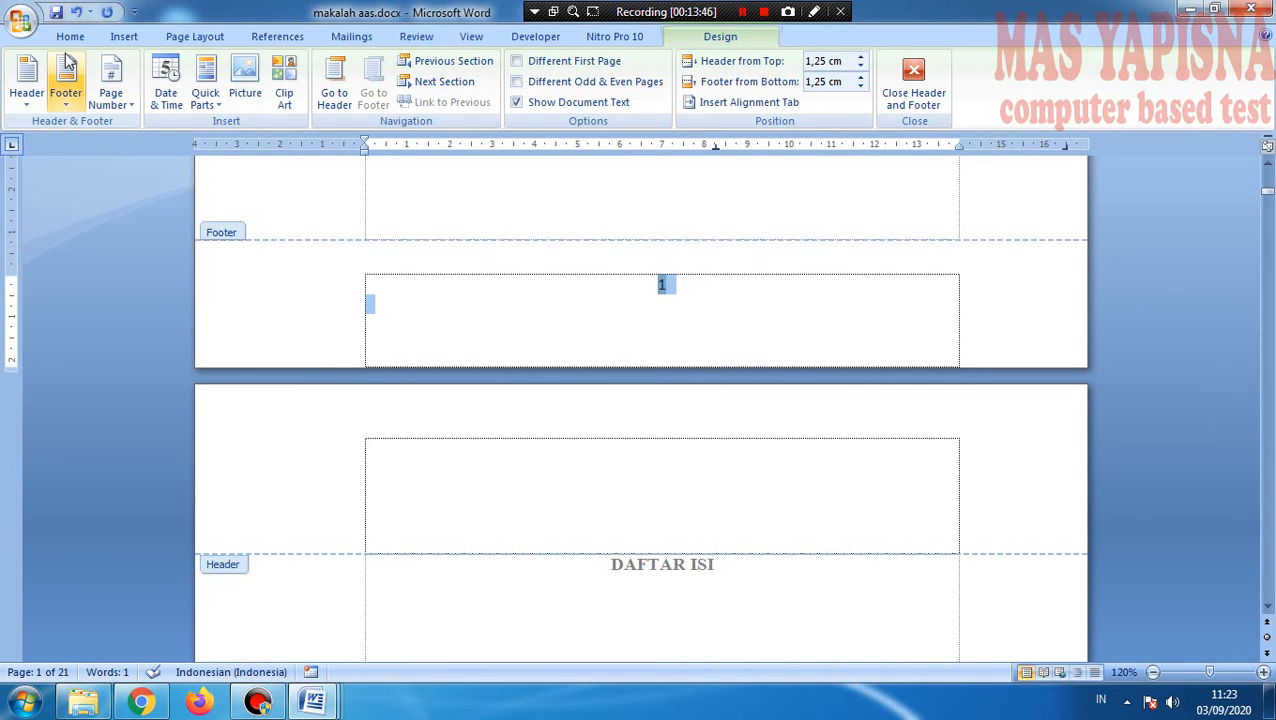
click(70, 36)
click(272, 68)
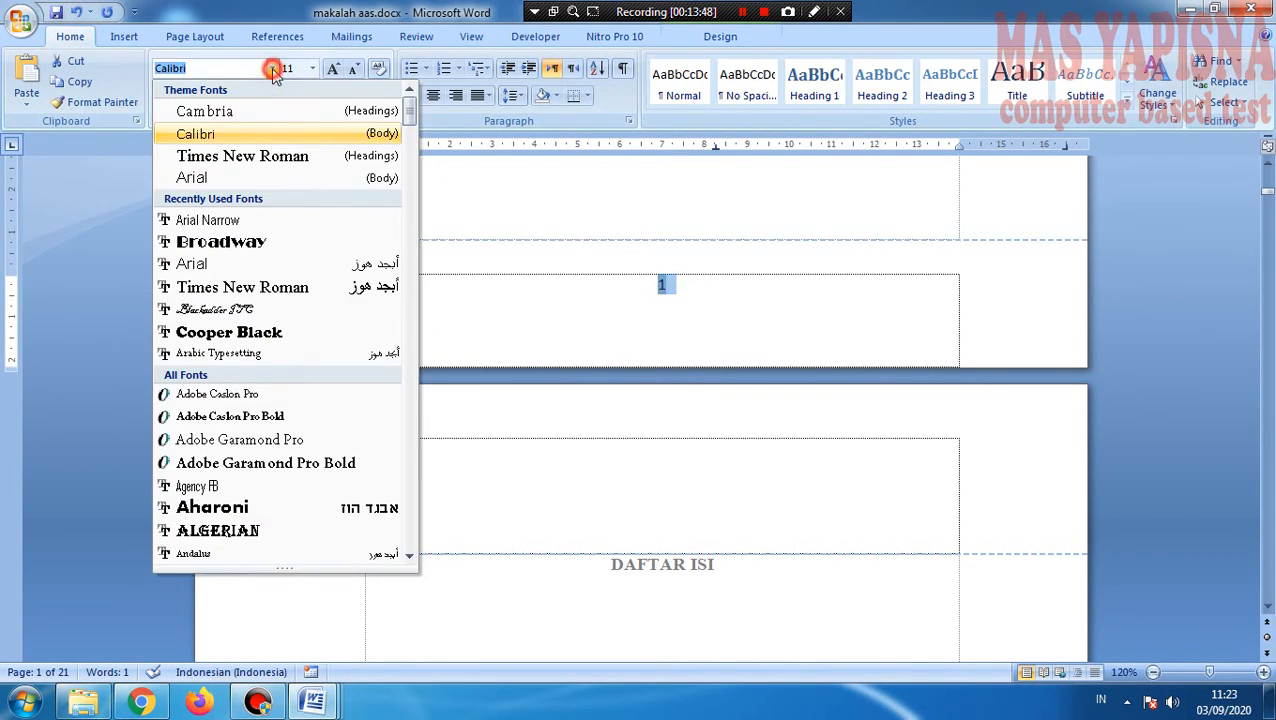
click(242, 156)
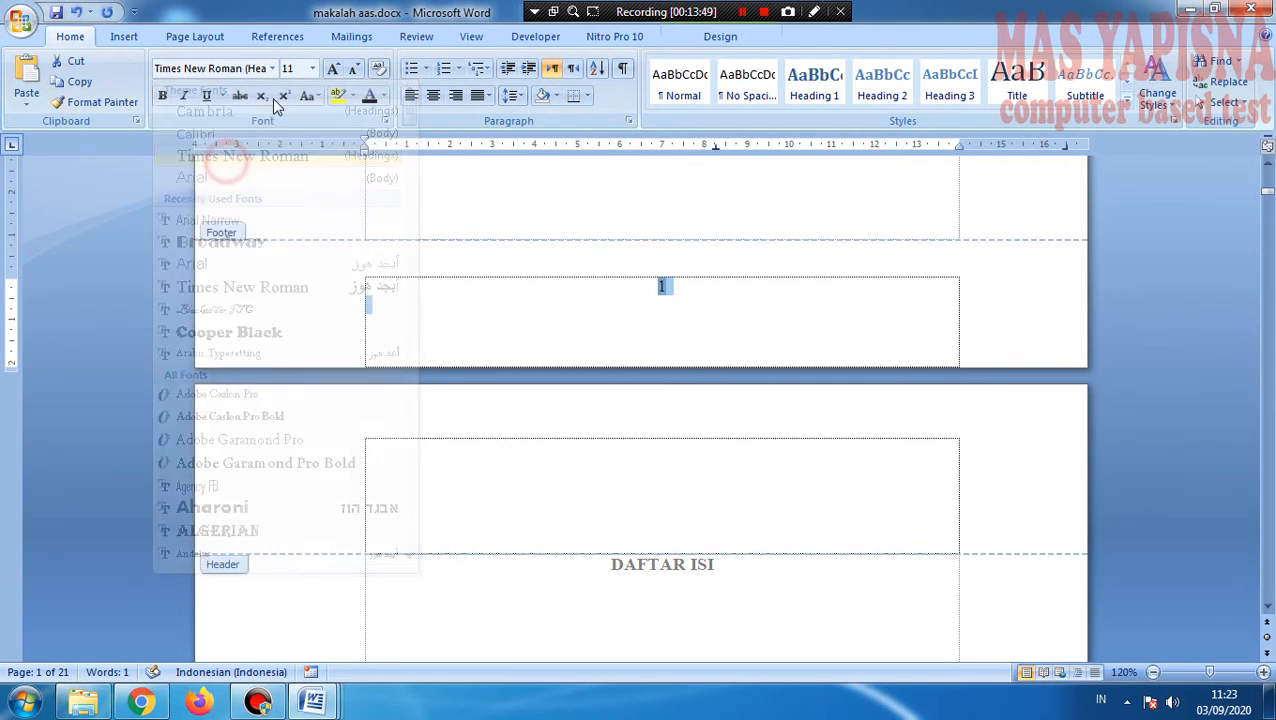
click(317, 68)
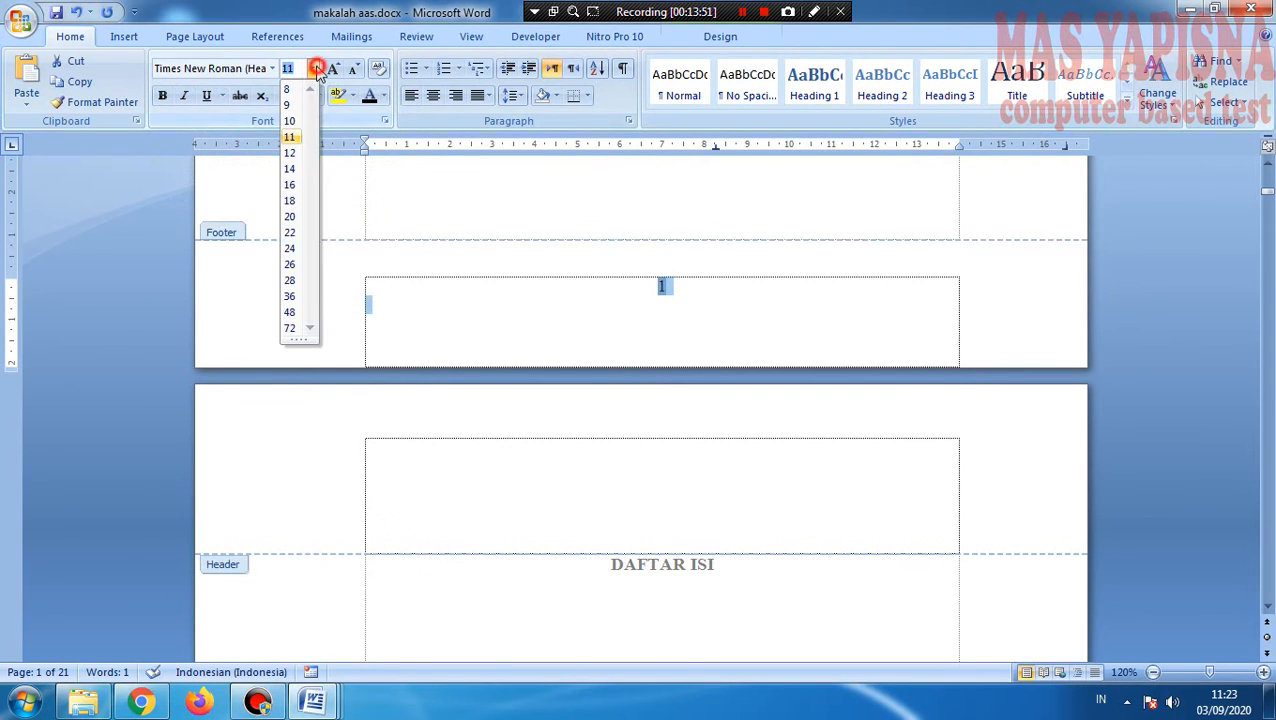
click(290, 155)
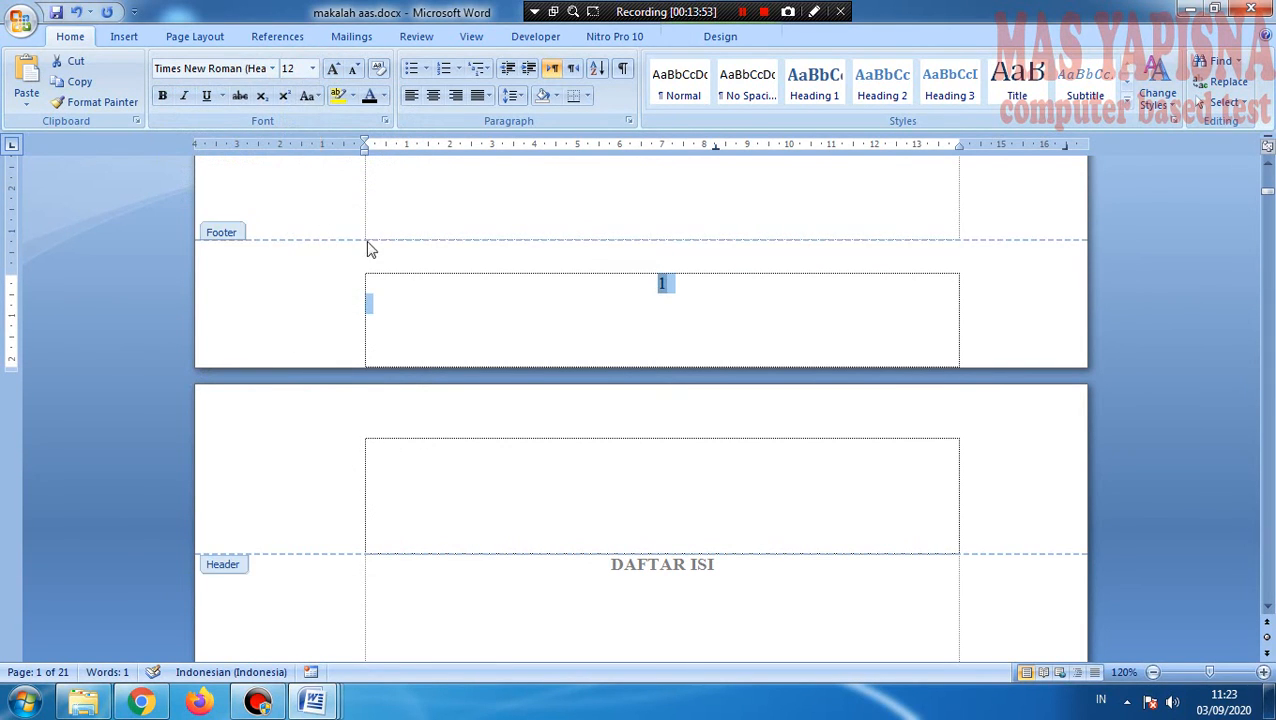
click(689, 286)
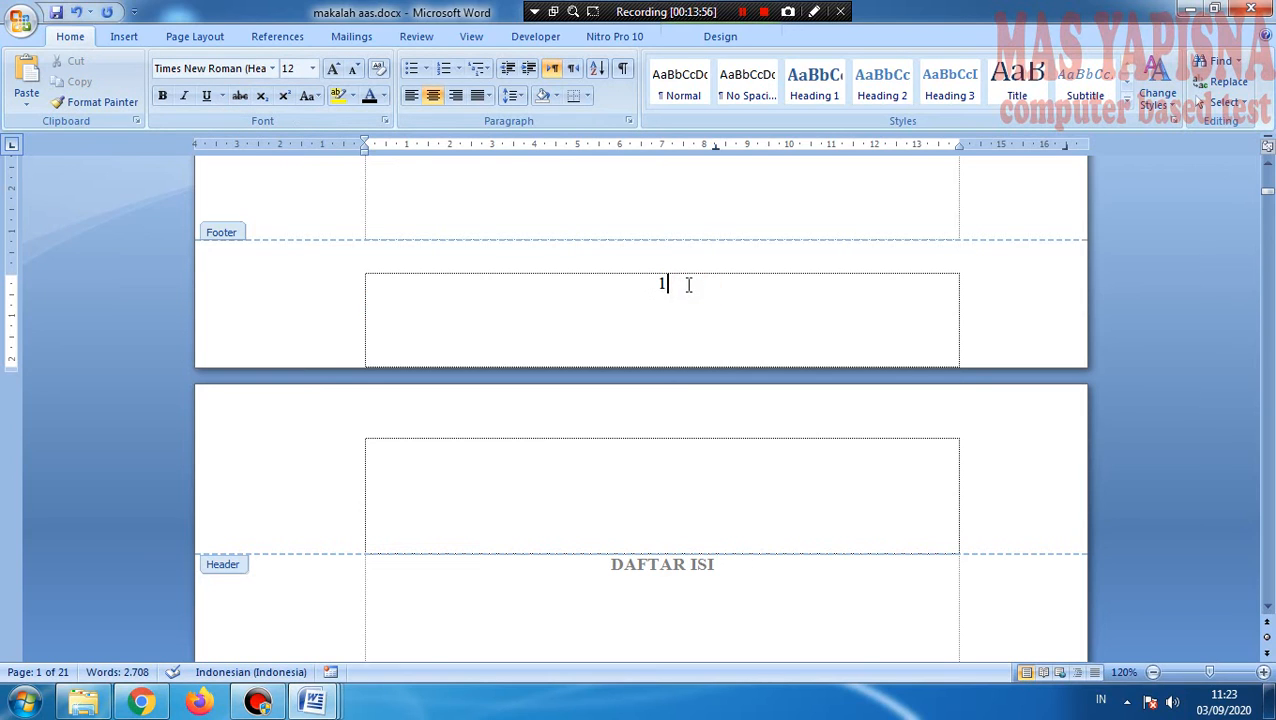
scroll(688, 287, up, 20)
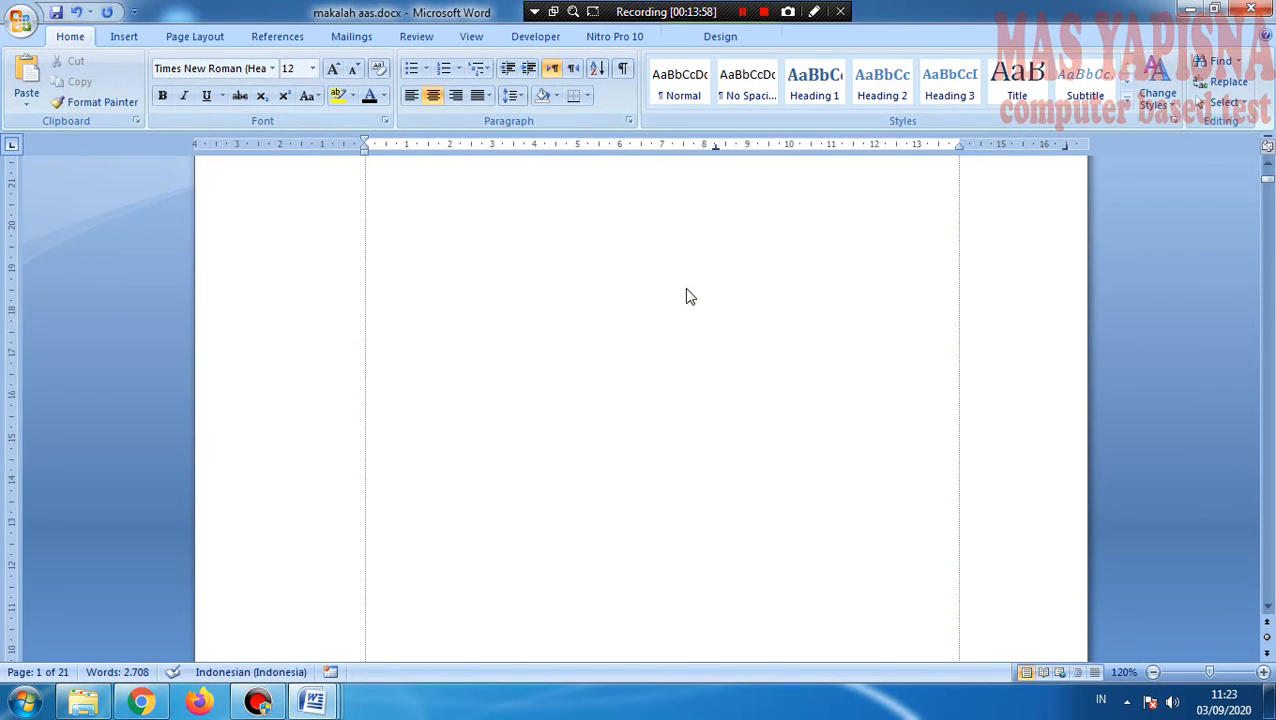
scroll(688, 289, down, 18)
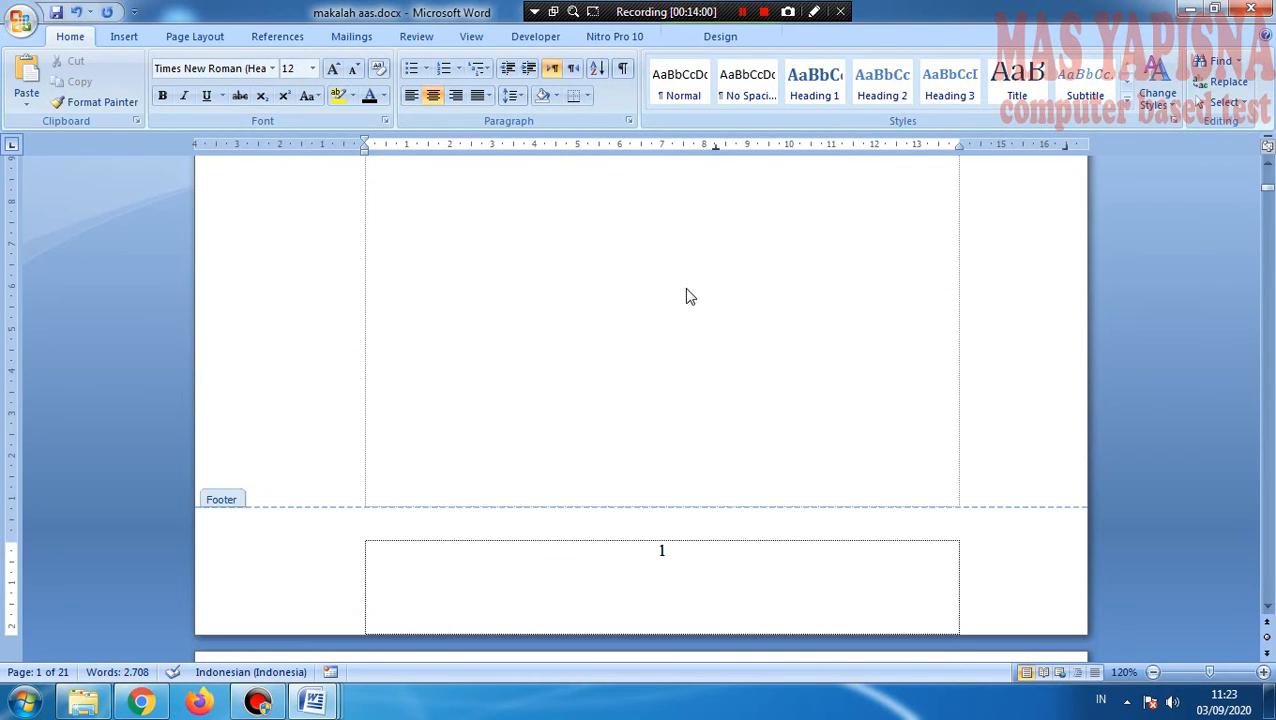
scroll(687, 296, down, 3)
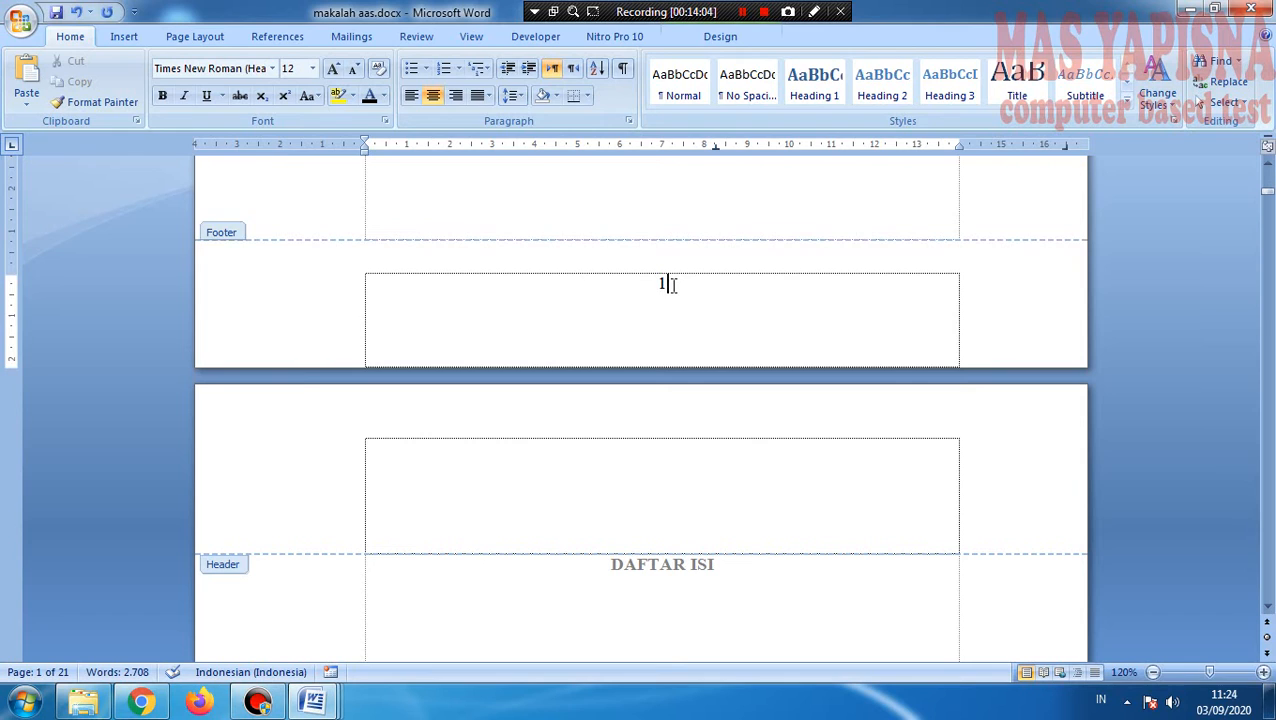
click(672, 284)
double_click(661, 284)
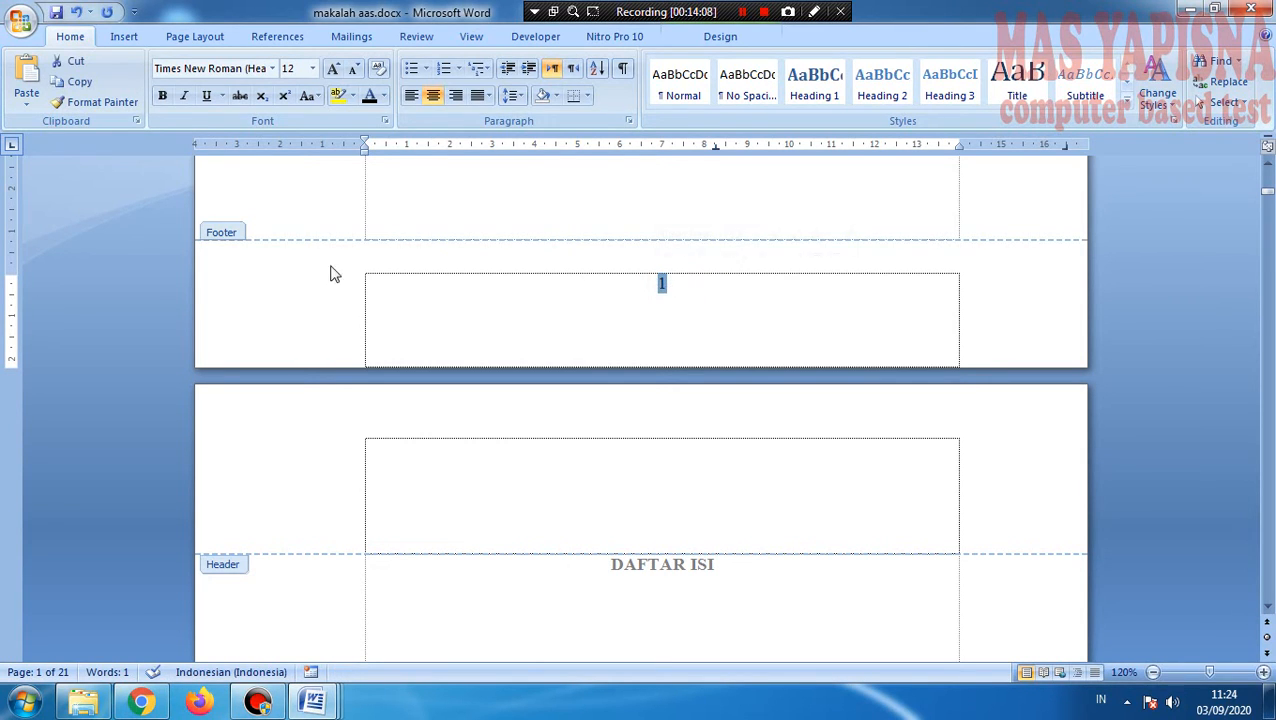
double_click(668, 286)
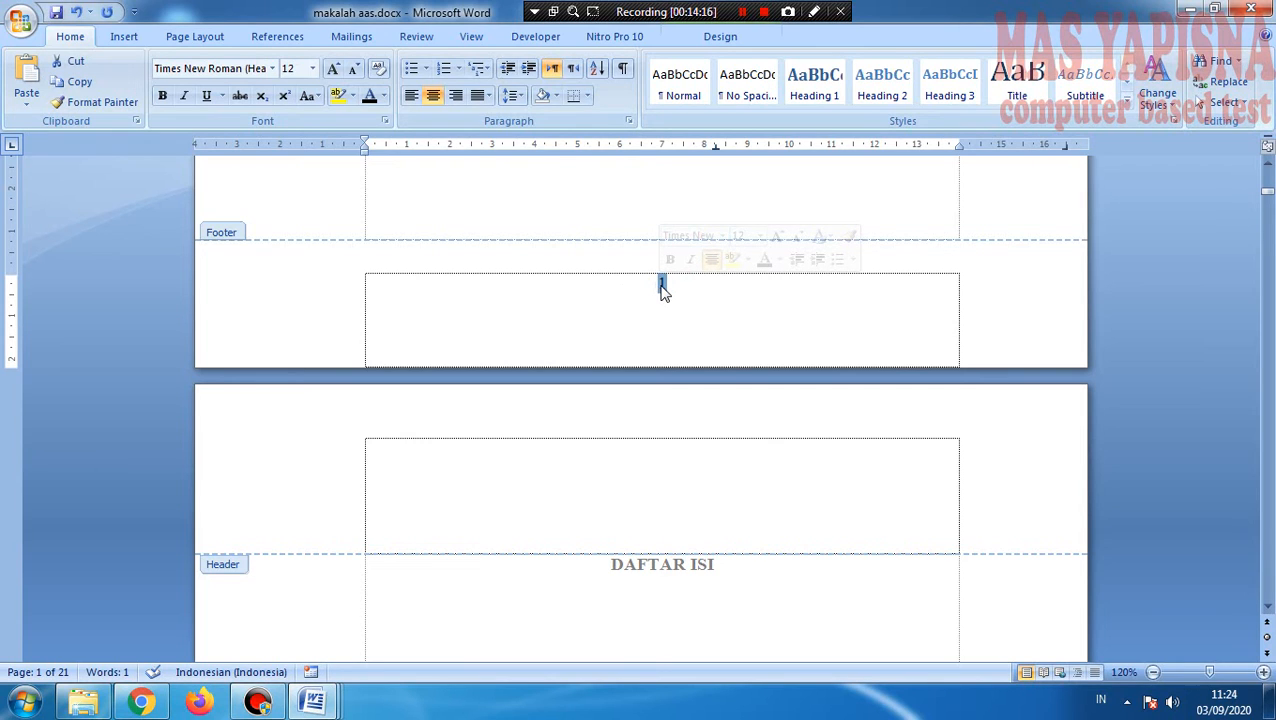
right_click(662, 287)
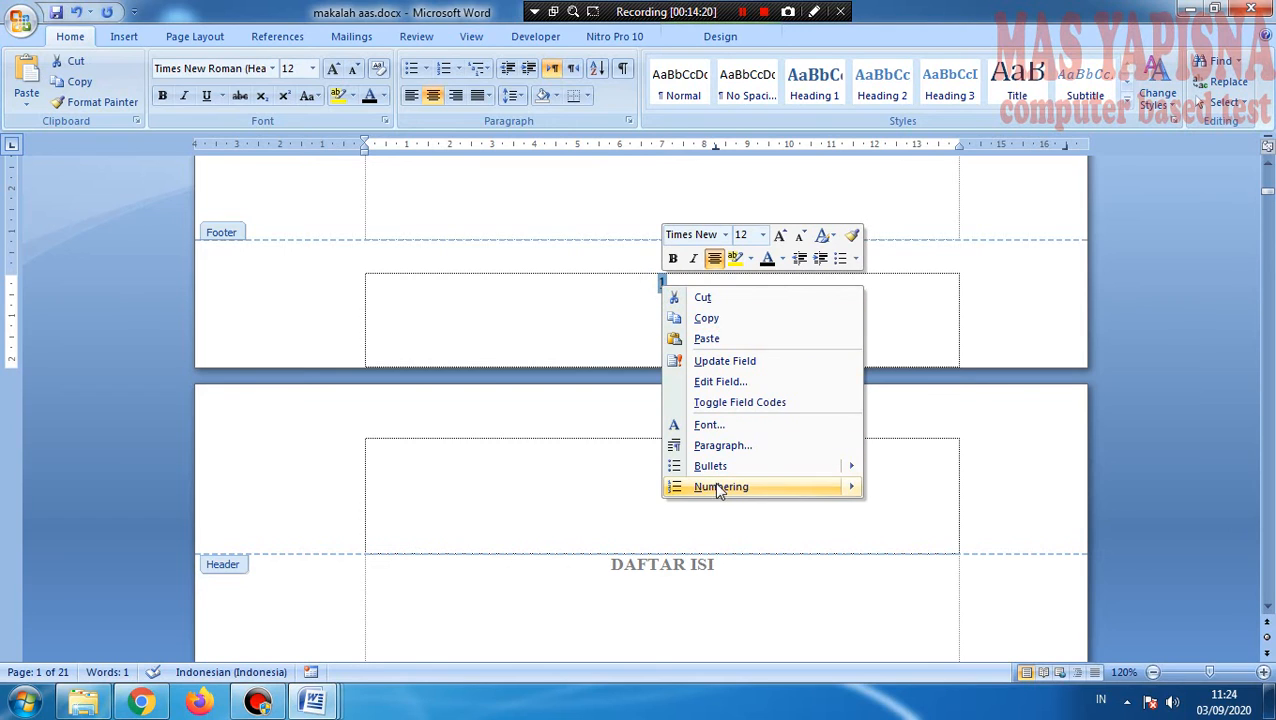
mouse_move(730, 486)
click(590, 314)
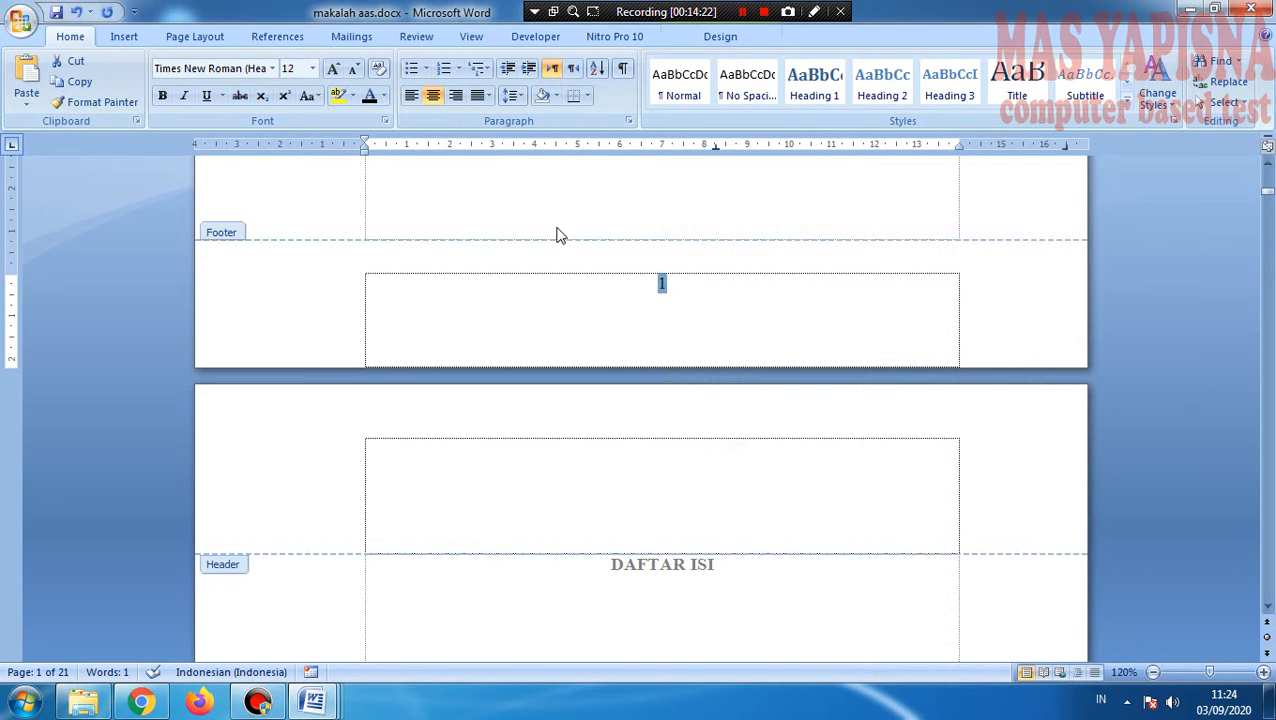
Step: Set the footer page number format to lowercase Roman numerals (i, ii, iii) starting at i
click(718, 40)
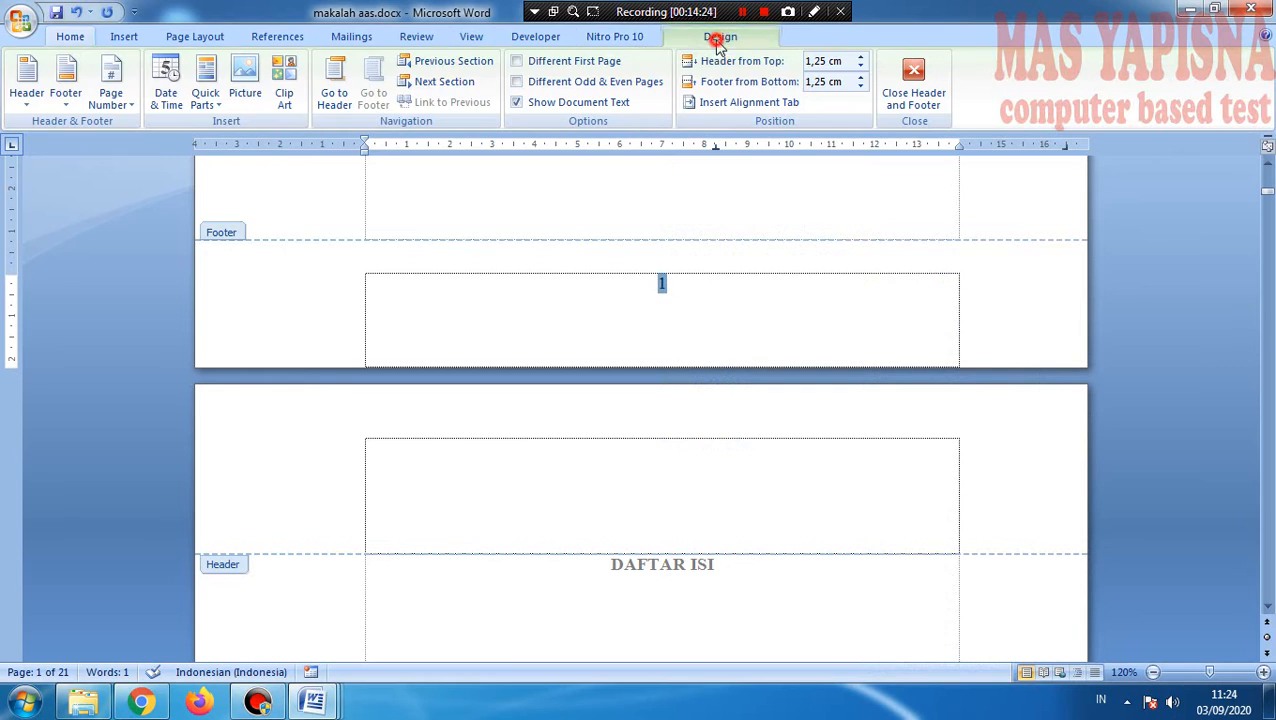
click(128, 110)
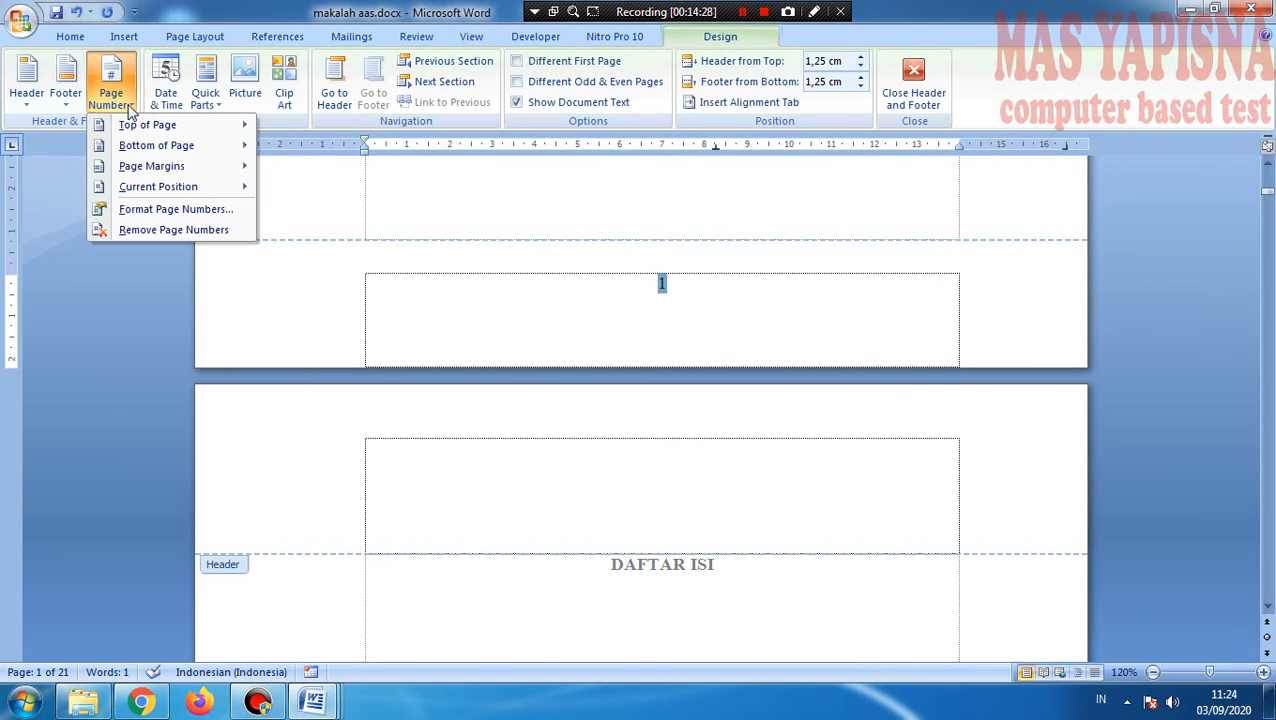
click(156, 212)
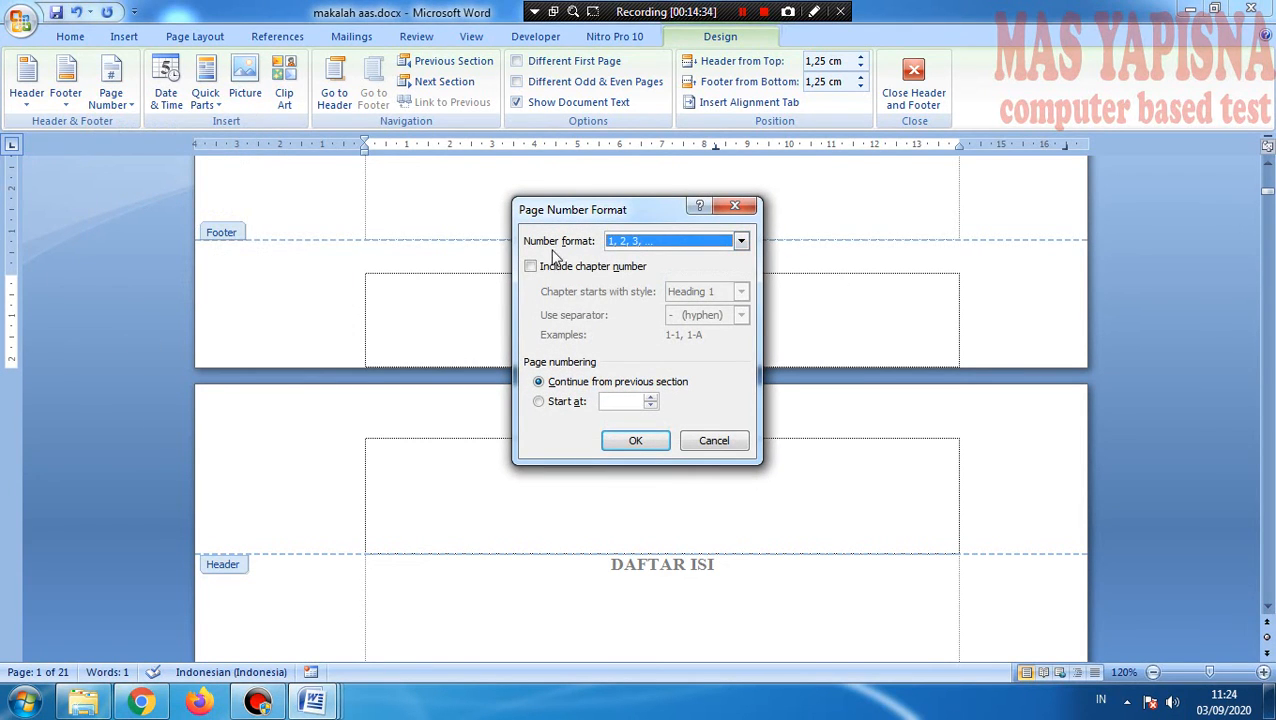
click(741, 242)
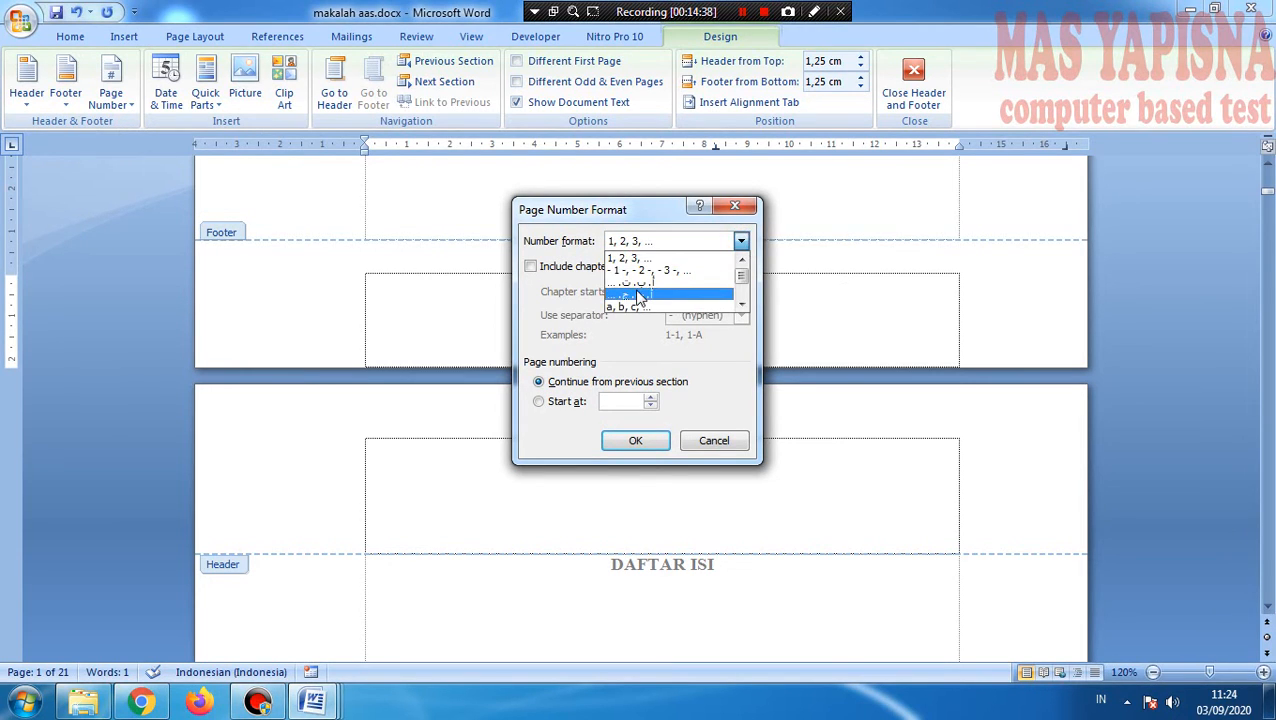
scroll(641, 297, down, 1)
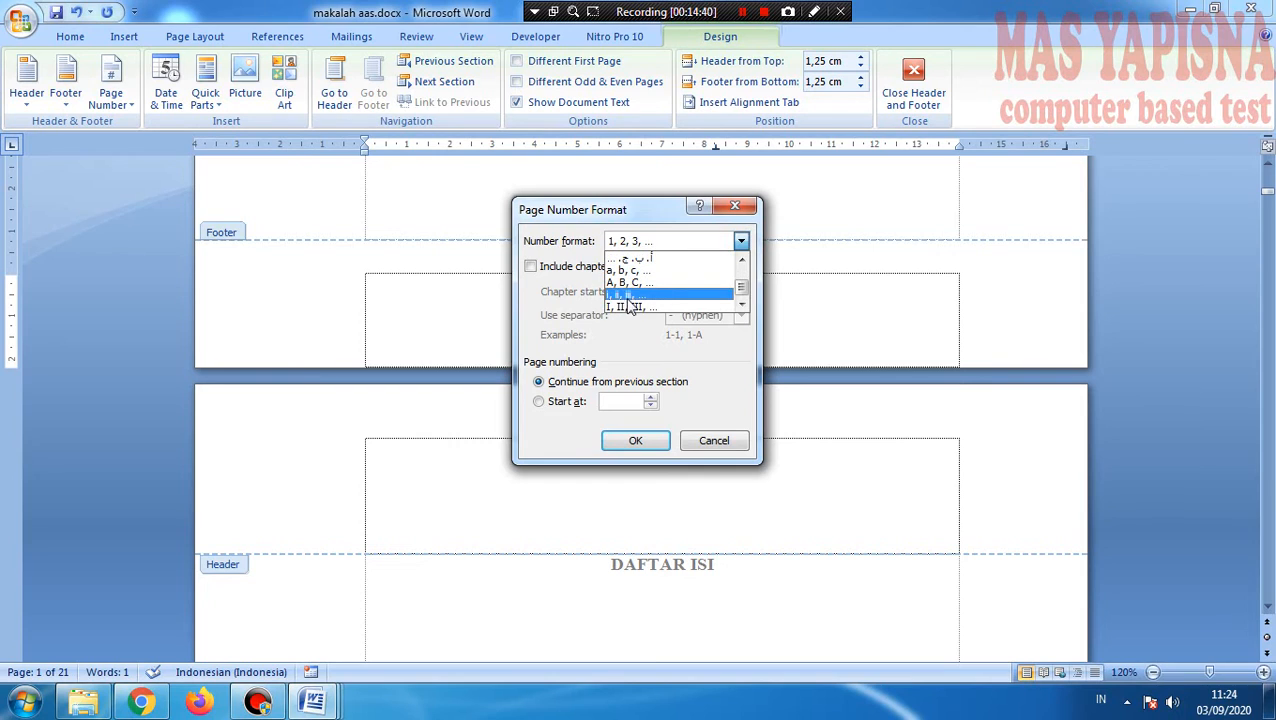
click(624, 295)
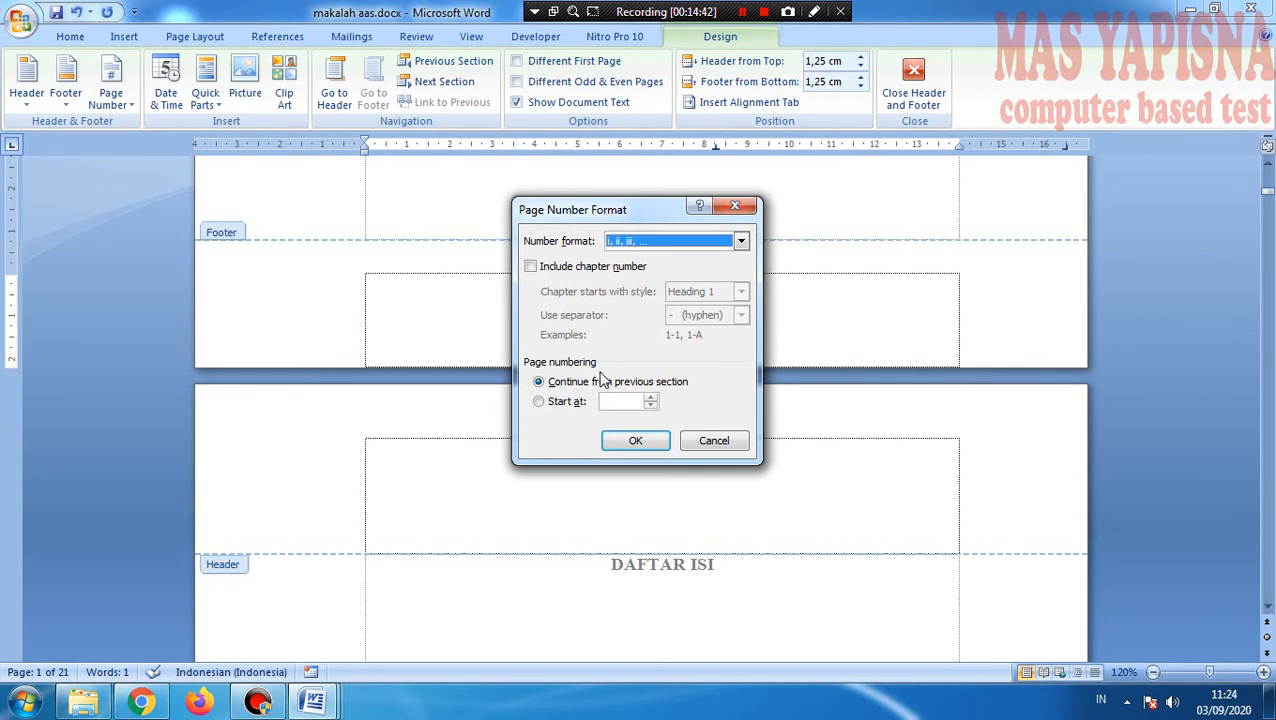
click(538, 402)
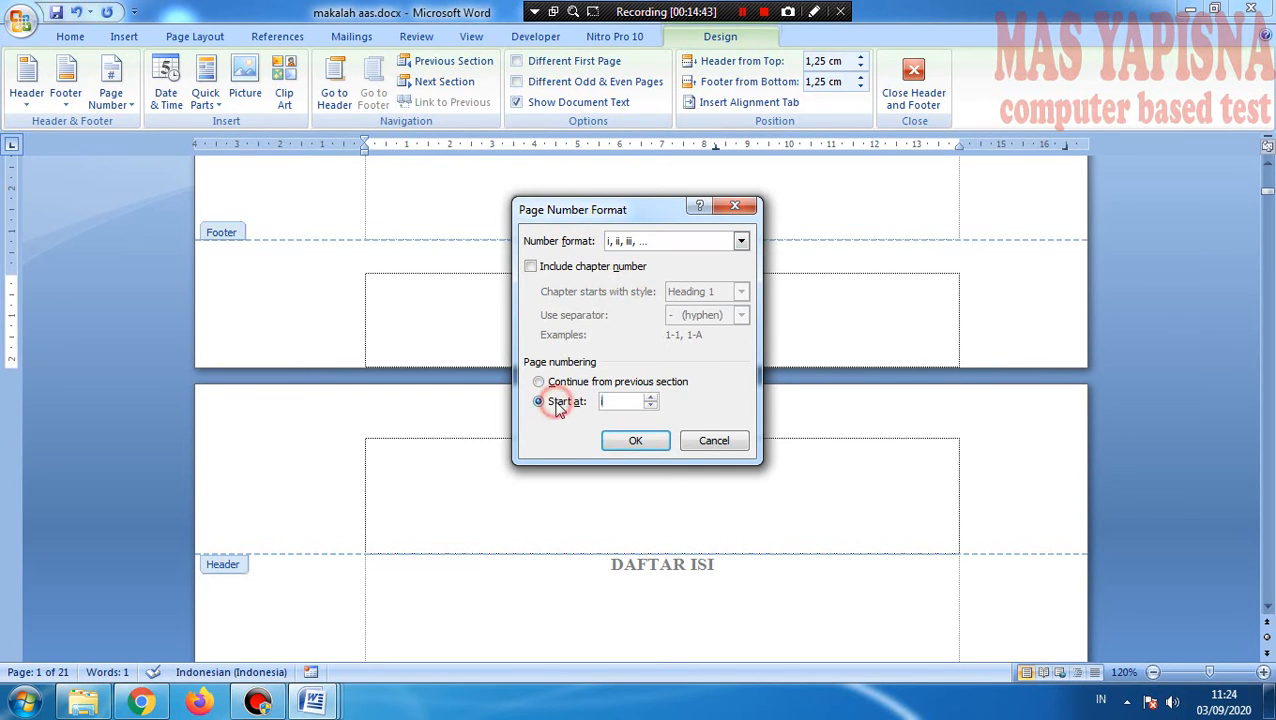
click(636, 441)
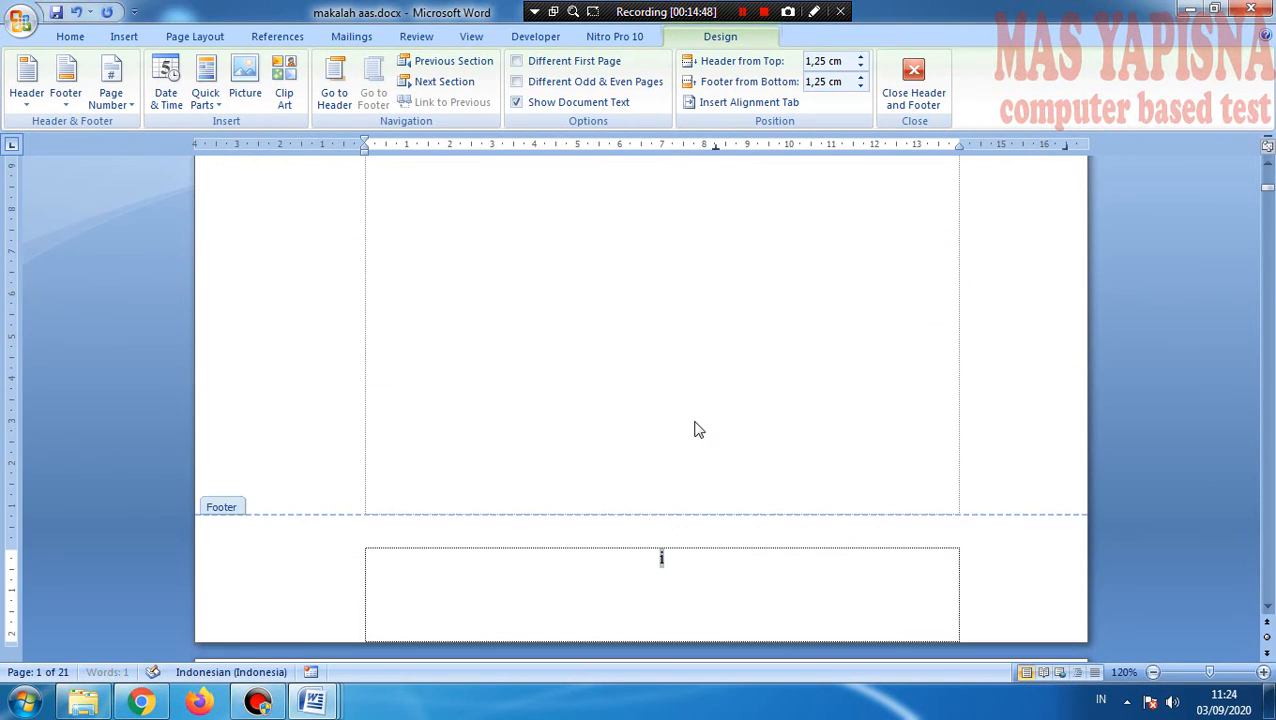
Step: Check the footer page numbers from the Kata Pengantar page through the Daftar Isi page into BAB I
click(709, 225)
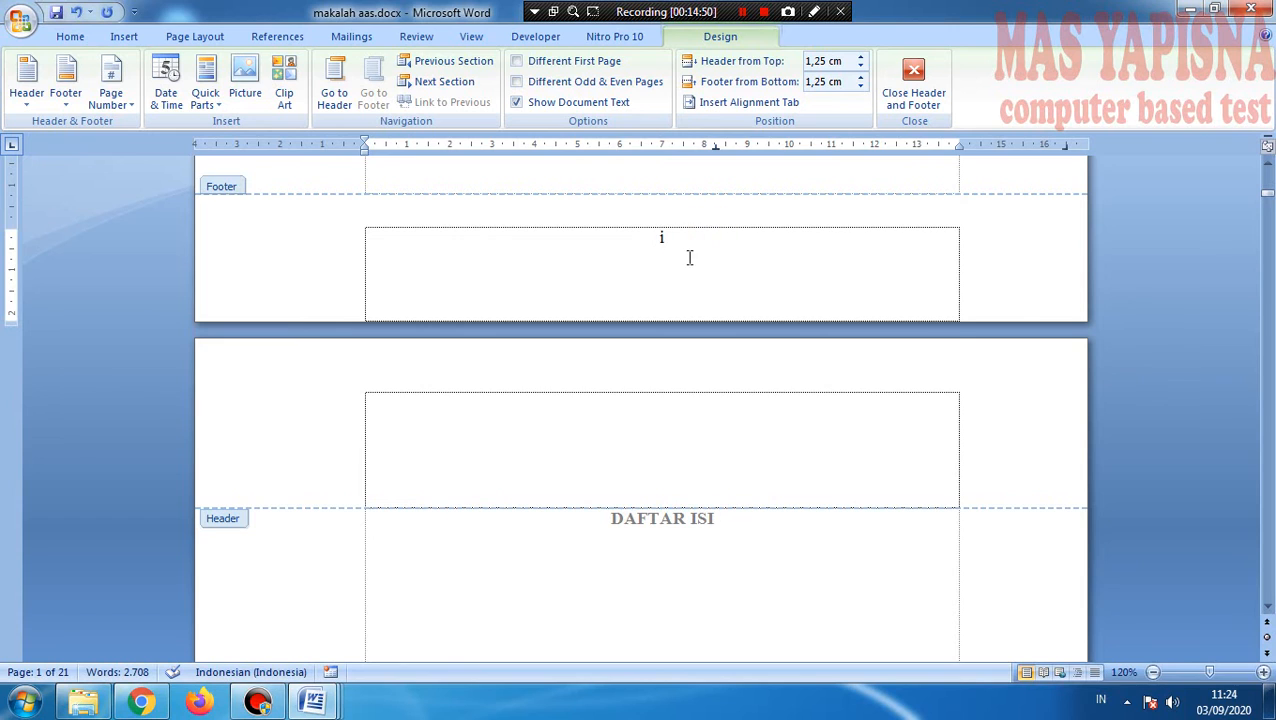
scroll(688, 256, up, 5)
scroll(686, 262, up, 10)
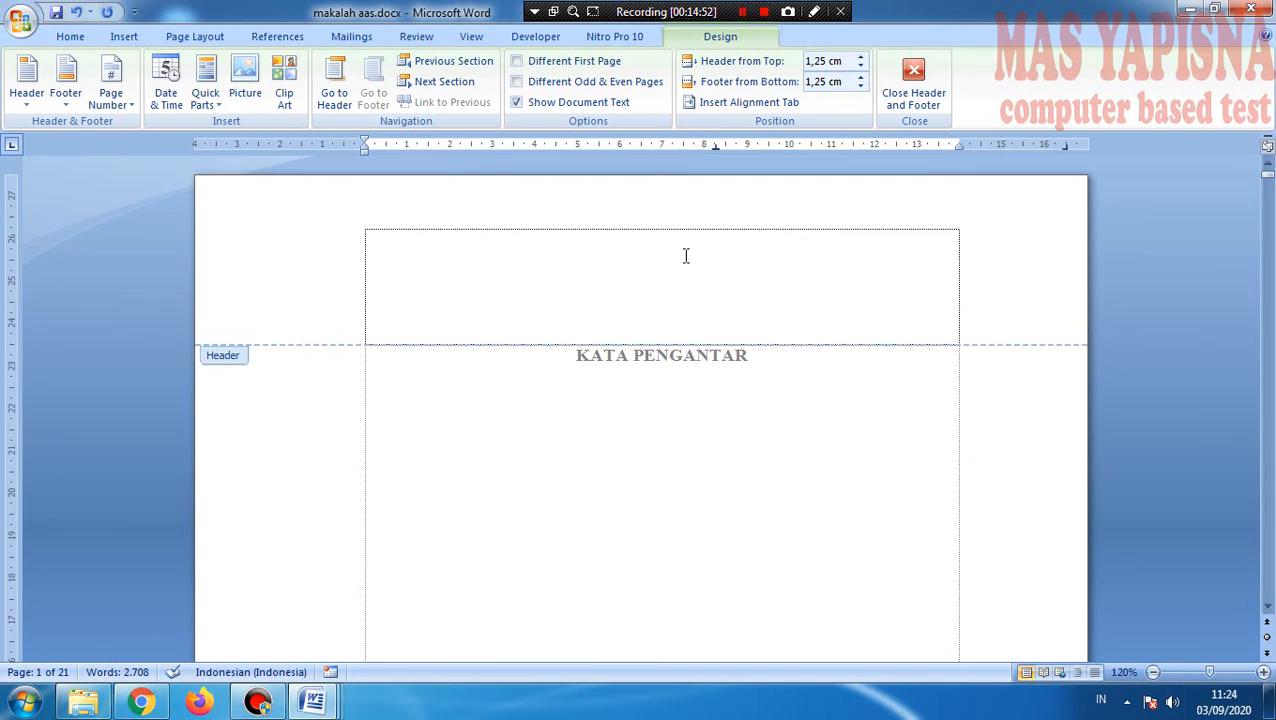
scroll(660, 540, down, 10)
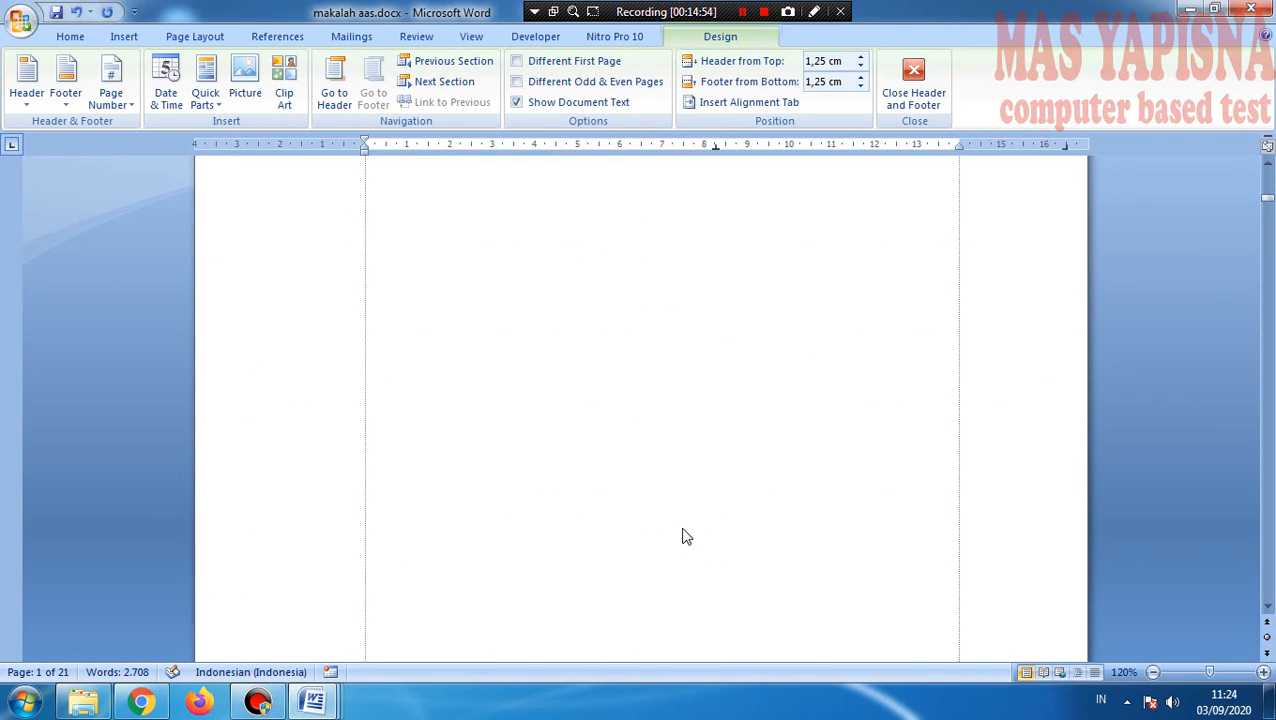
scroll(688, 520, down, 5)
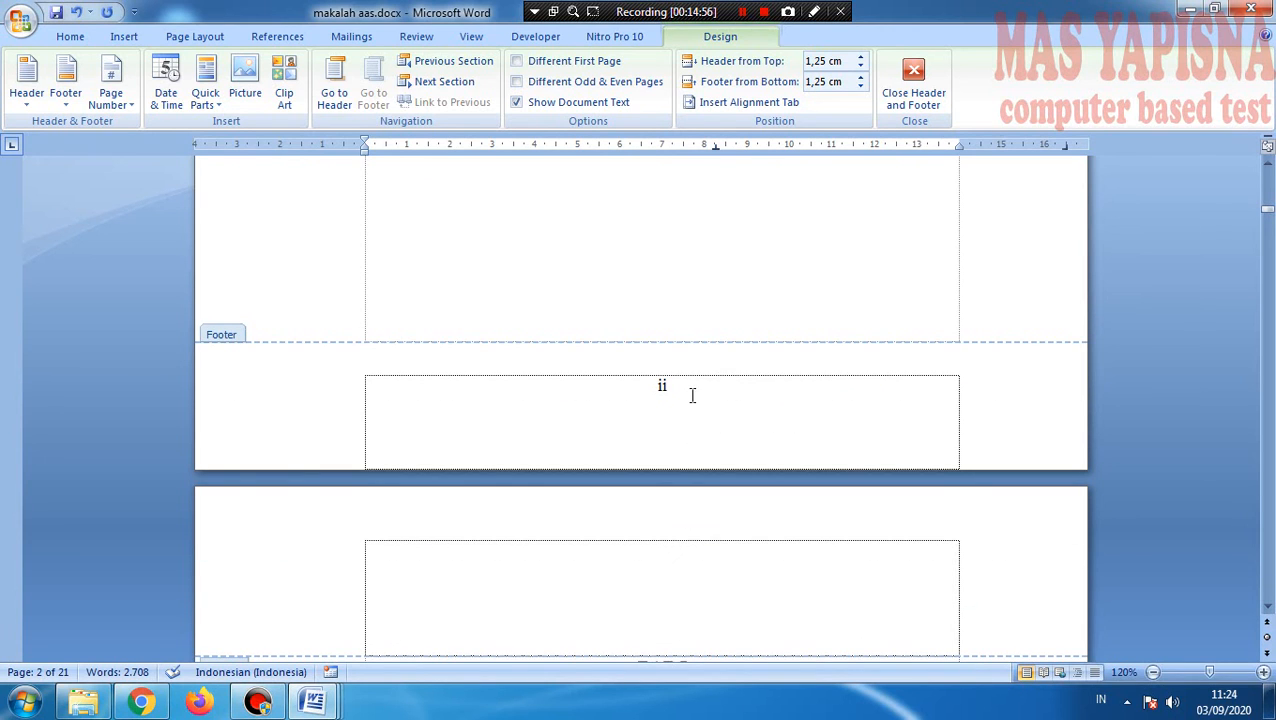
scroll(689, 426, down, 3)
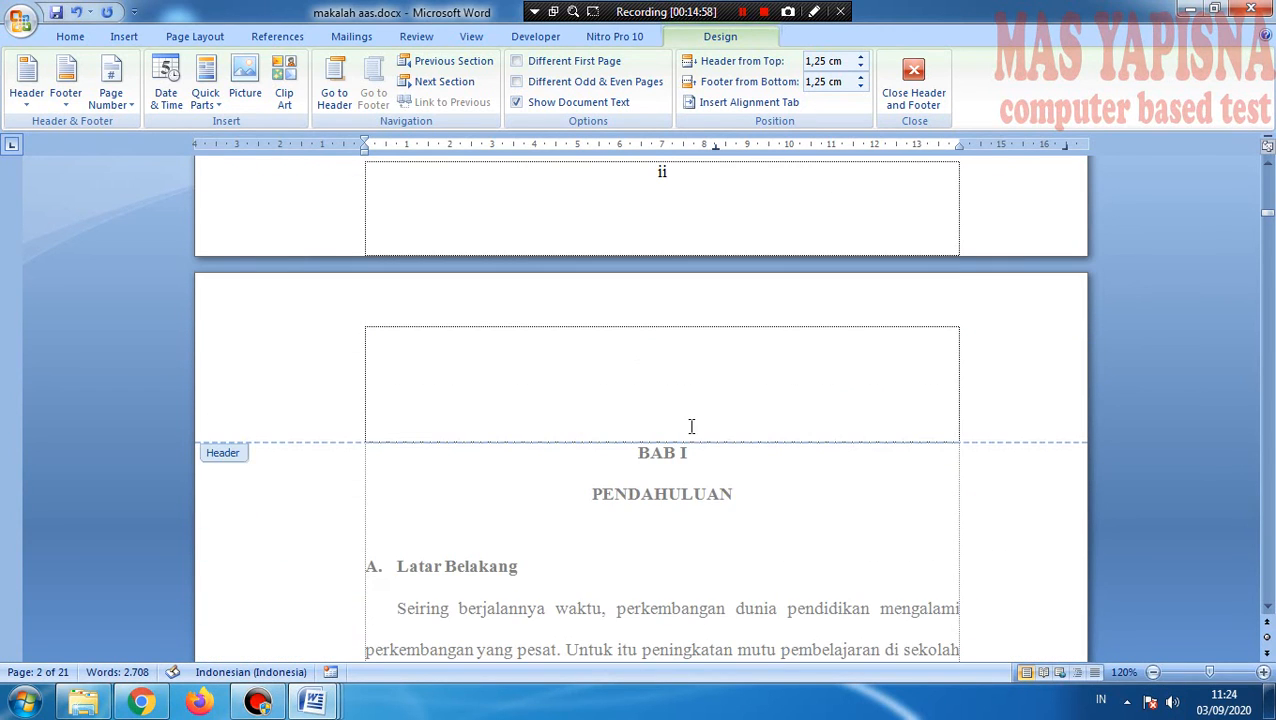
scroll(728, 355, down, 12)
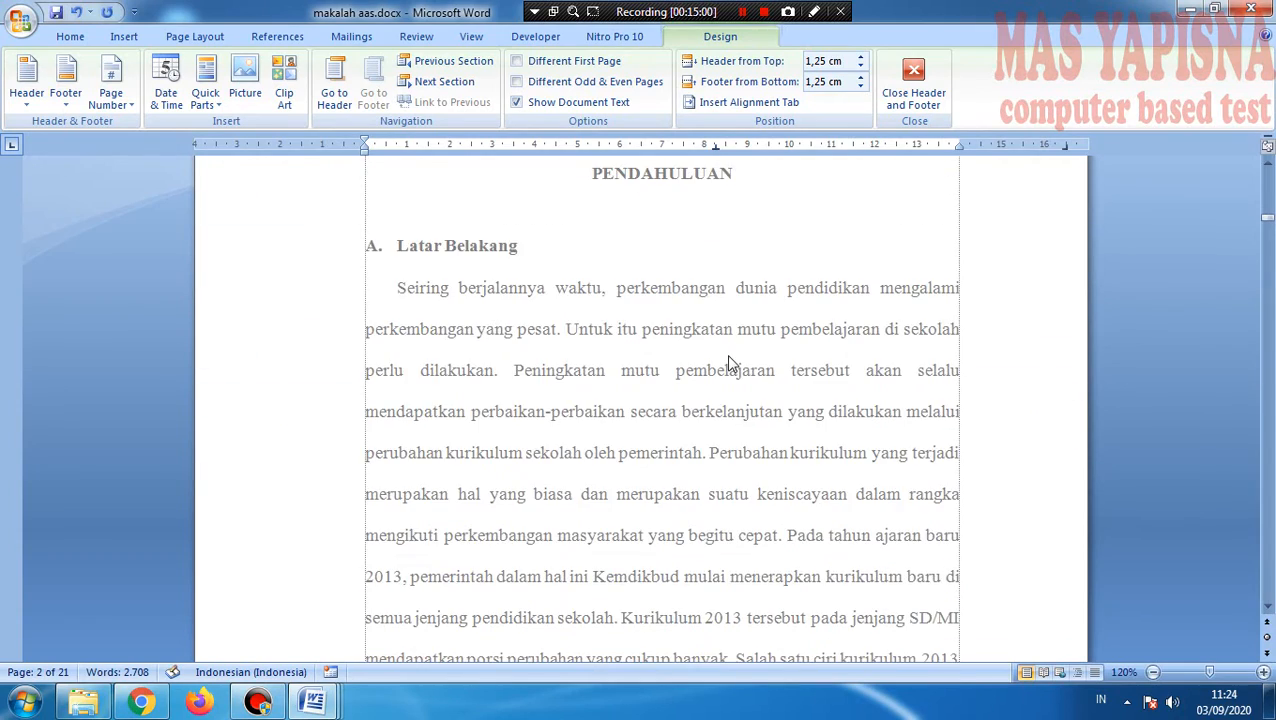
scroll(728, 363, up, 8)
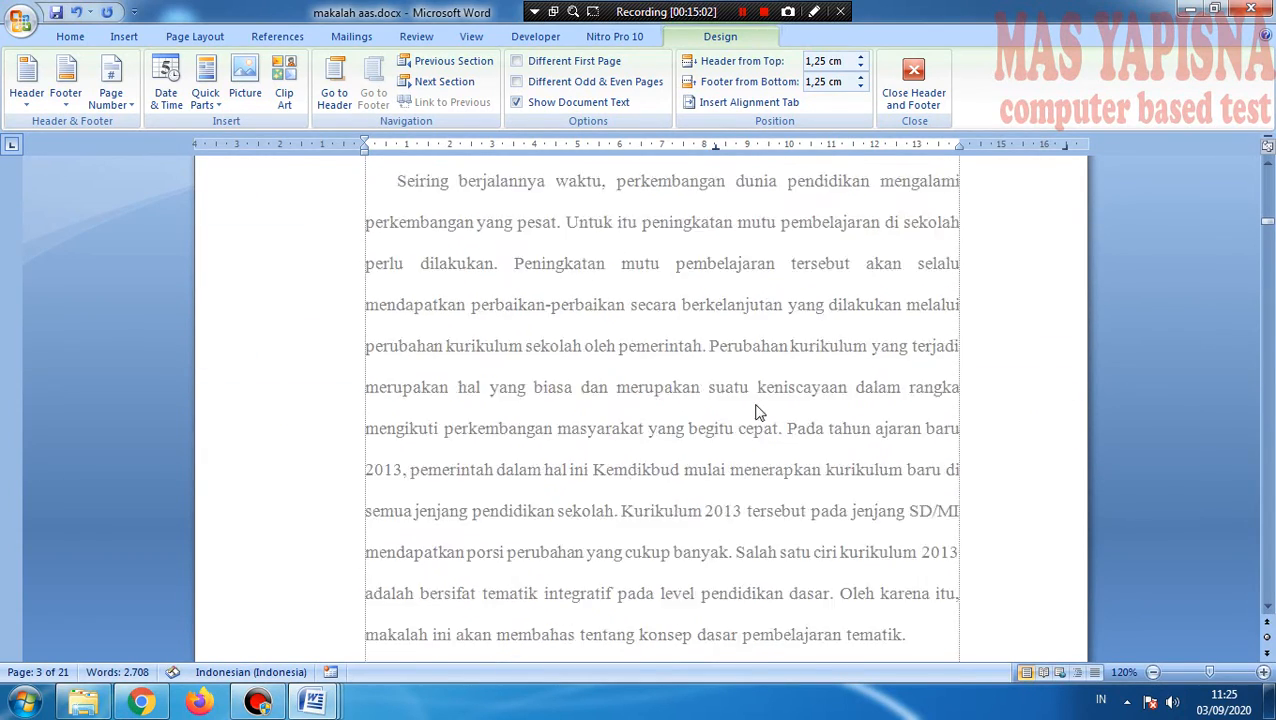
Step: Return to the body text and inspect the footer page number on the first page of BAB I
double_click(815, 272)
scroll(727, 407, down, 1)
scroll(727, 407, down, 9)
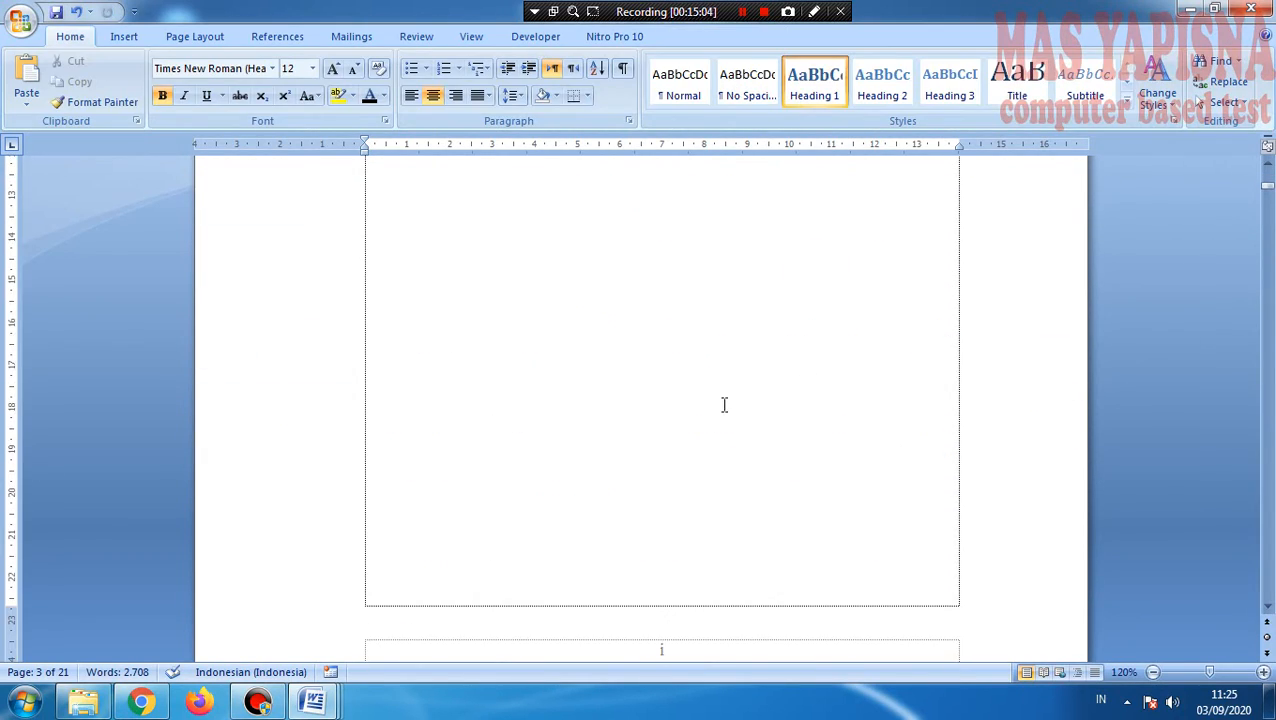
scroll(721, 401, down, 6)
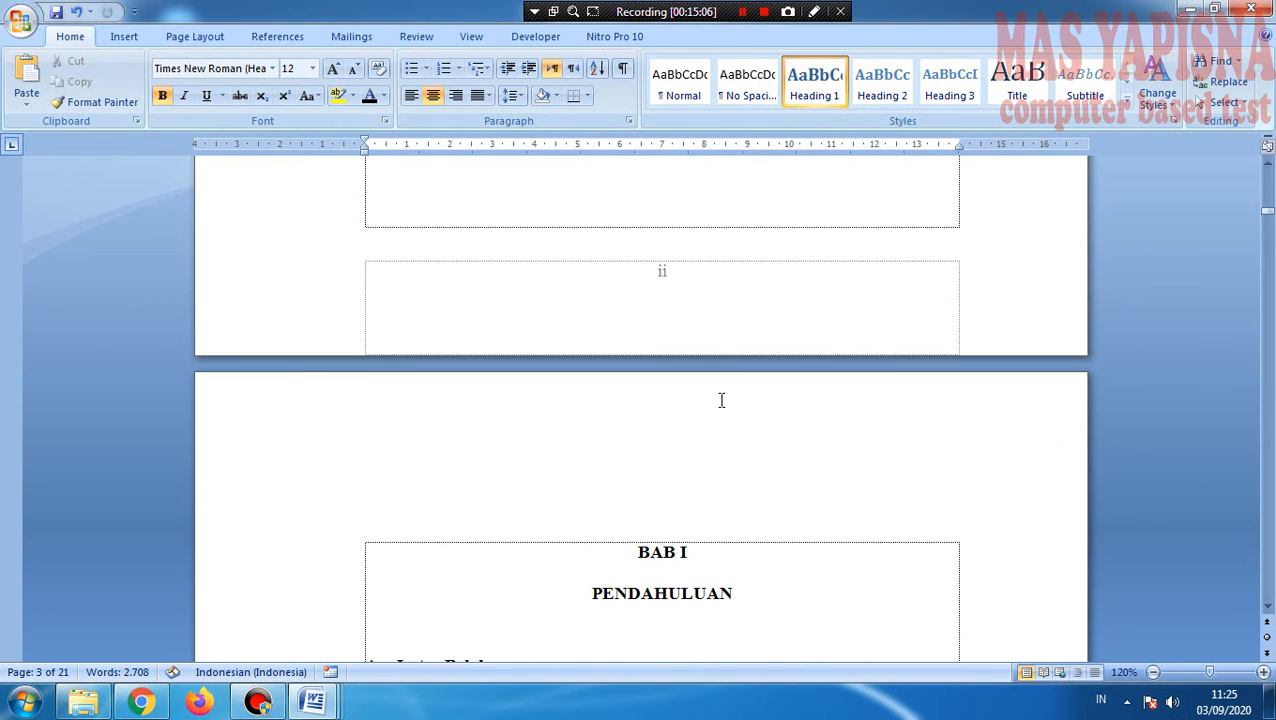
click(580, 284)
scroll(547, 336, down, 8)
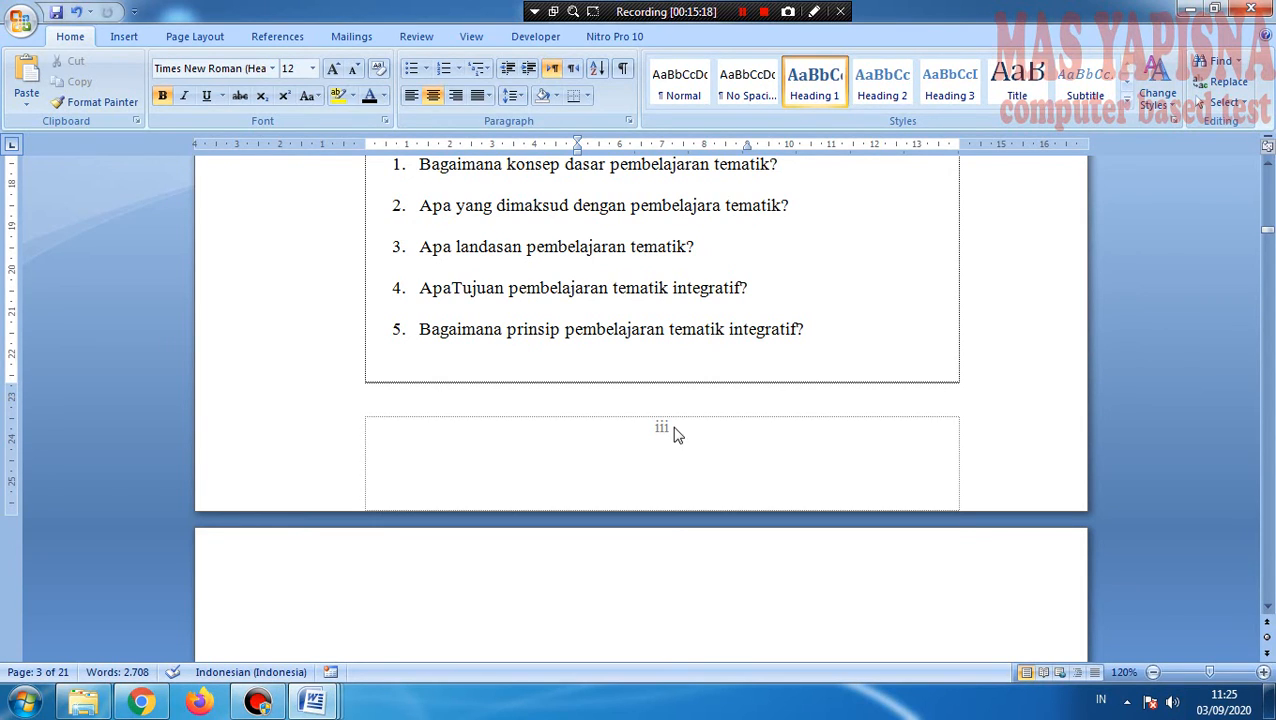
click(779, 347)
double_click(738, 447)
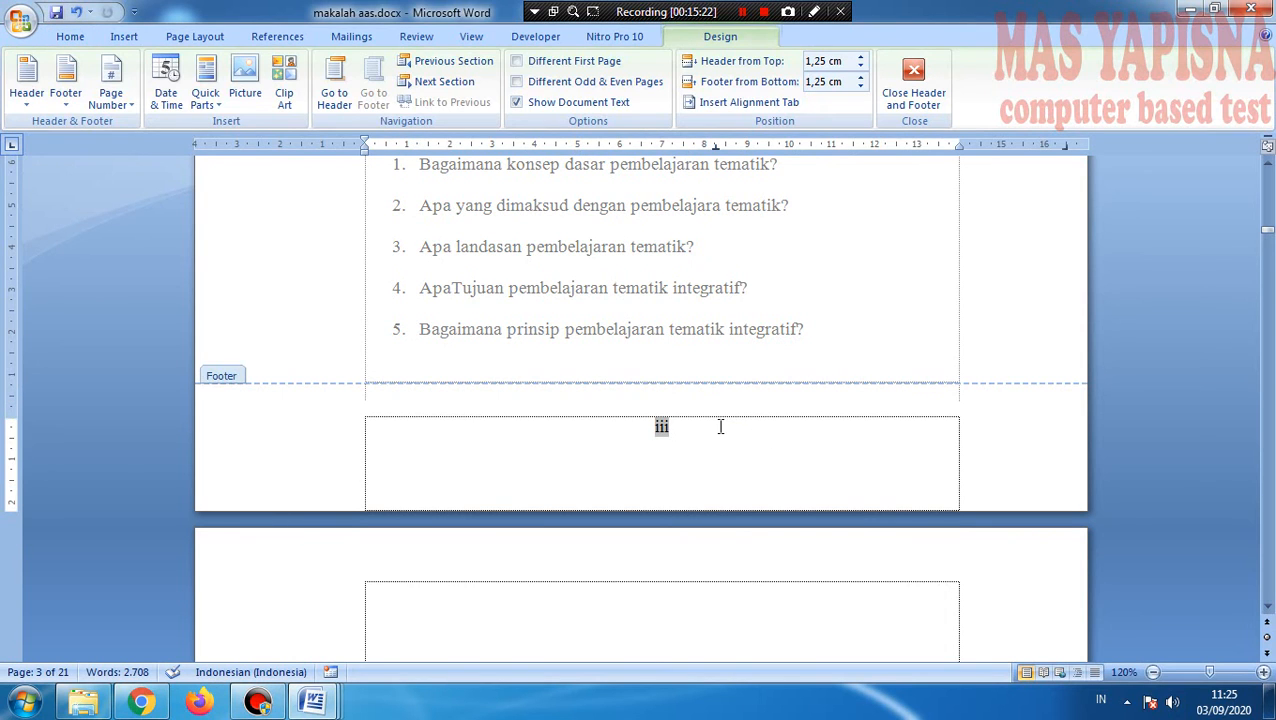
double_click(853, 313)
Step: Insert a Next Page section break on the blank line below the DAFTAR ISI title
scroll(548, 422, up, 5)
scroll(548, 422, up, 5)
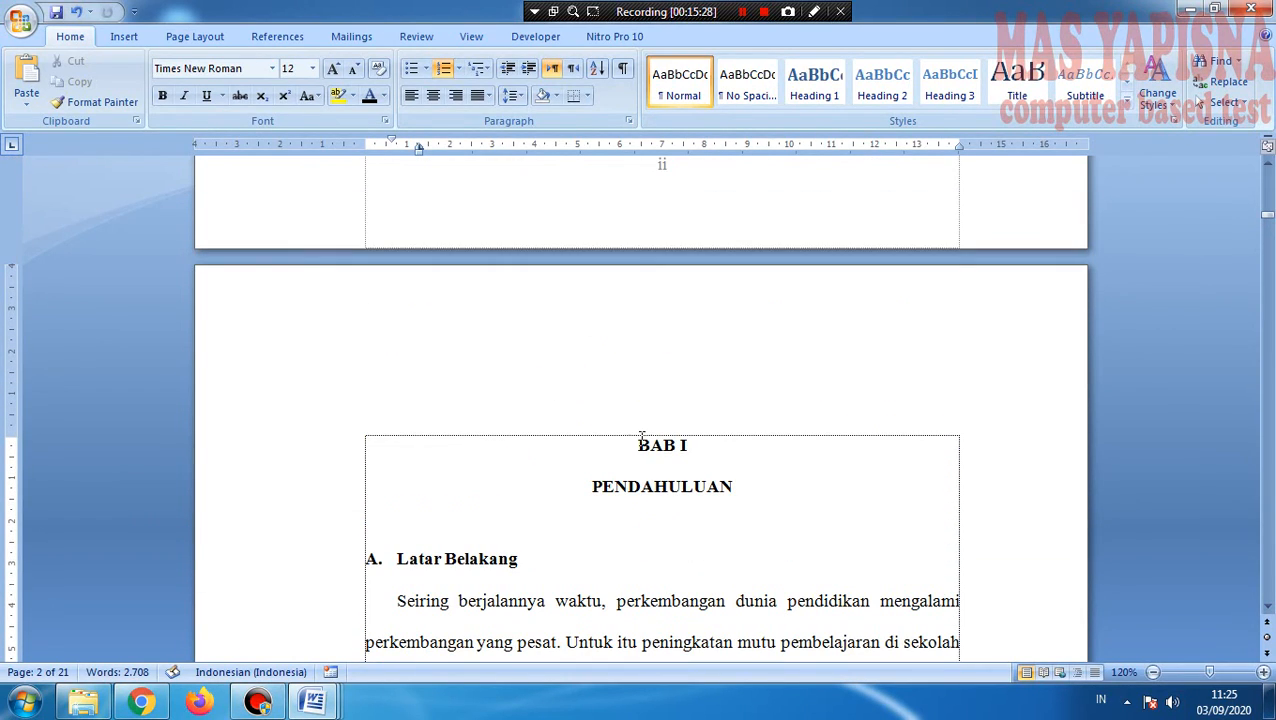
click(640, 443)
scroll(387, 481, up, 6)
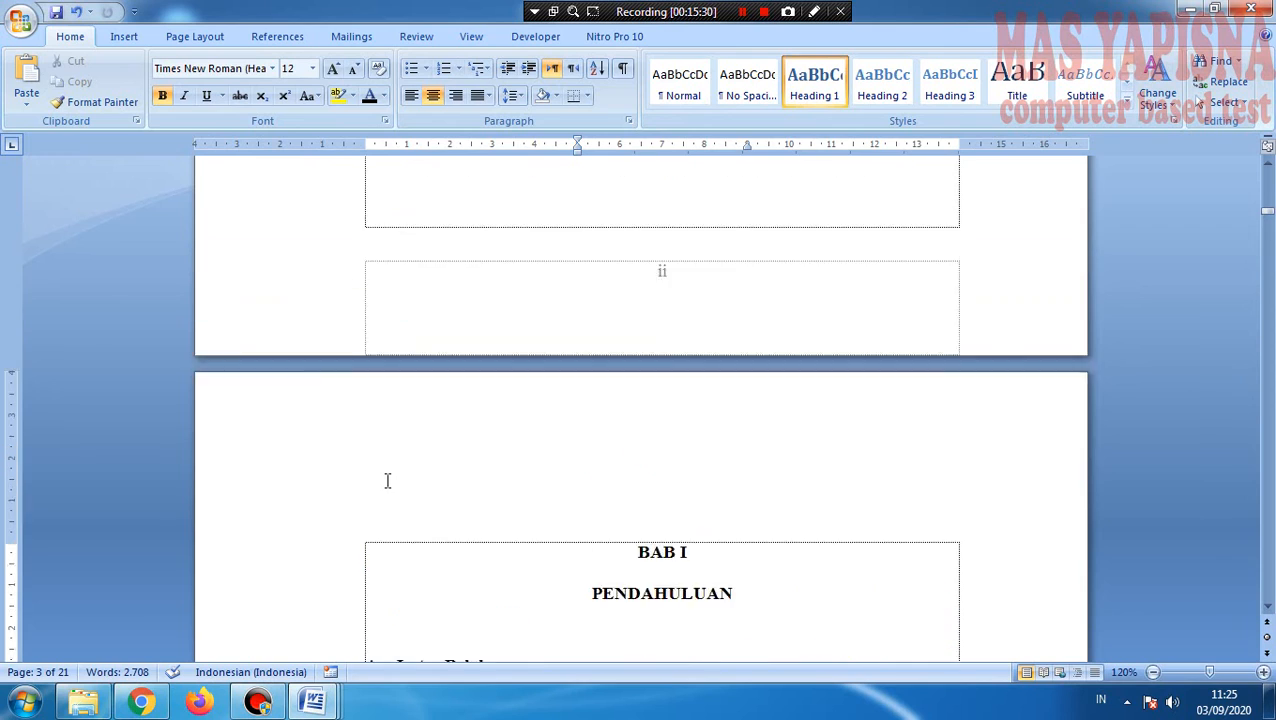
scroll(387, 484, down, 5)
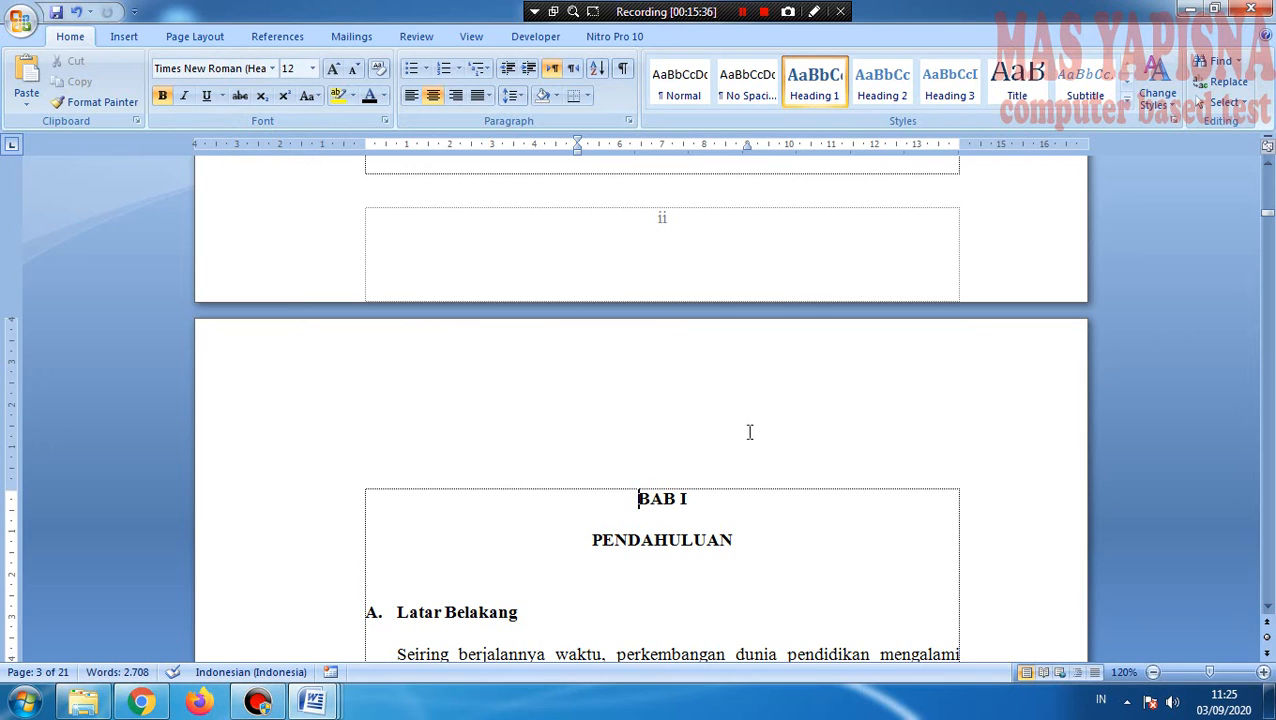
scroll(732, 432, up, 15)
scroll(726, 412, up, 1)
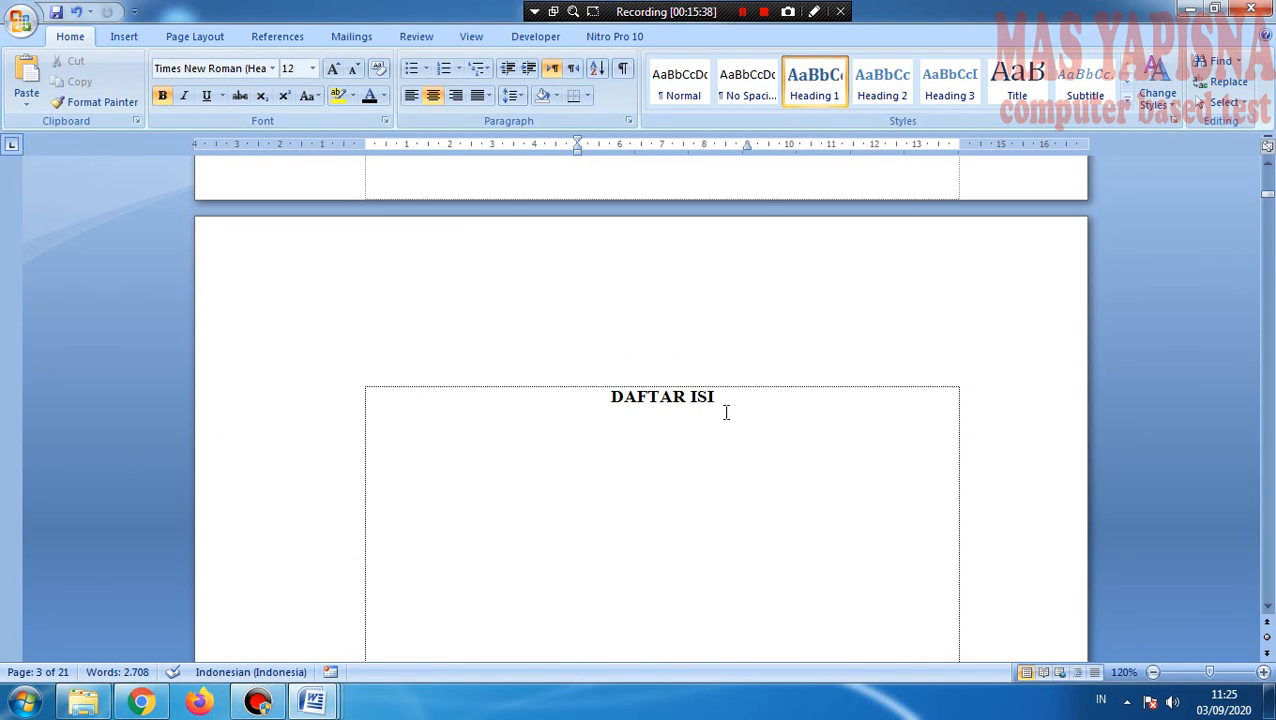
click(567, 492)
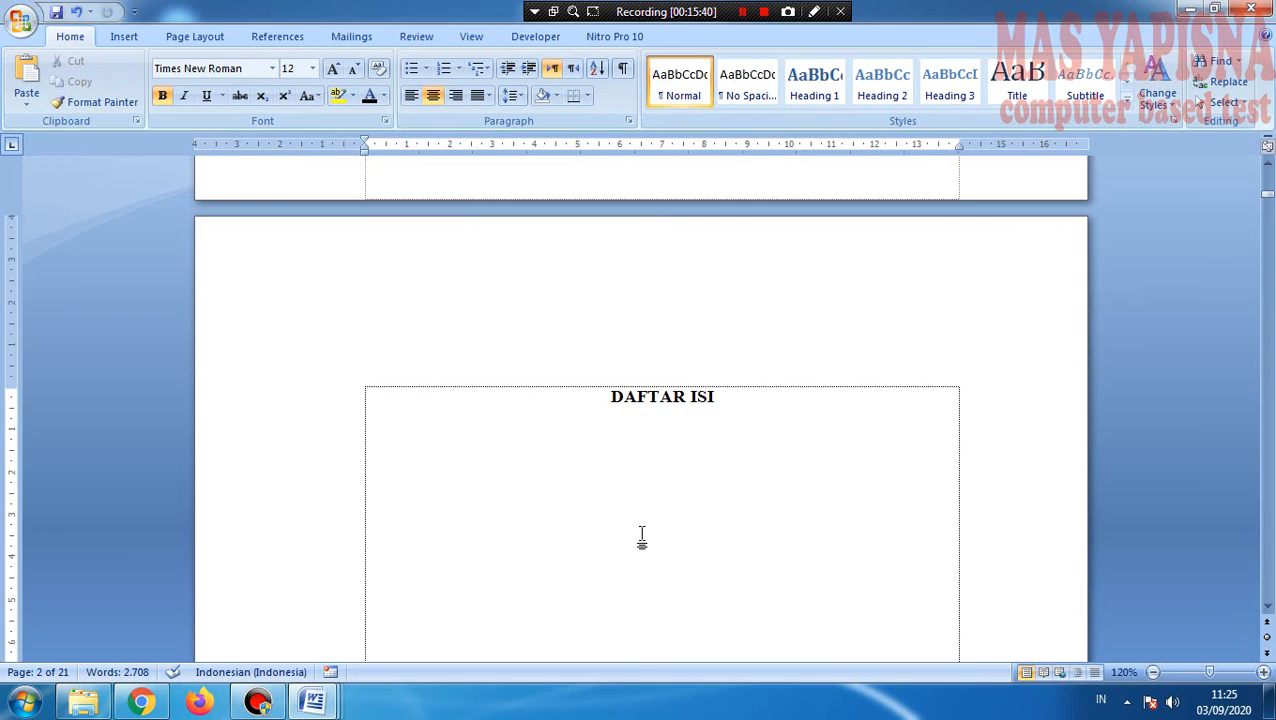
key(Down)
key(Up)
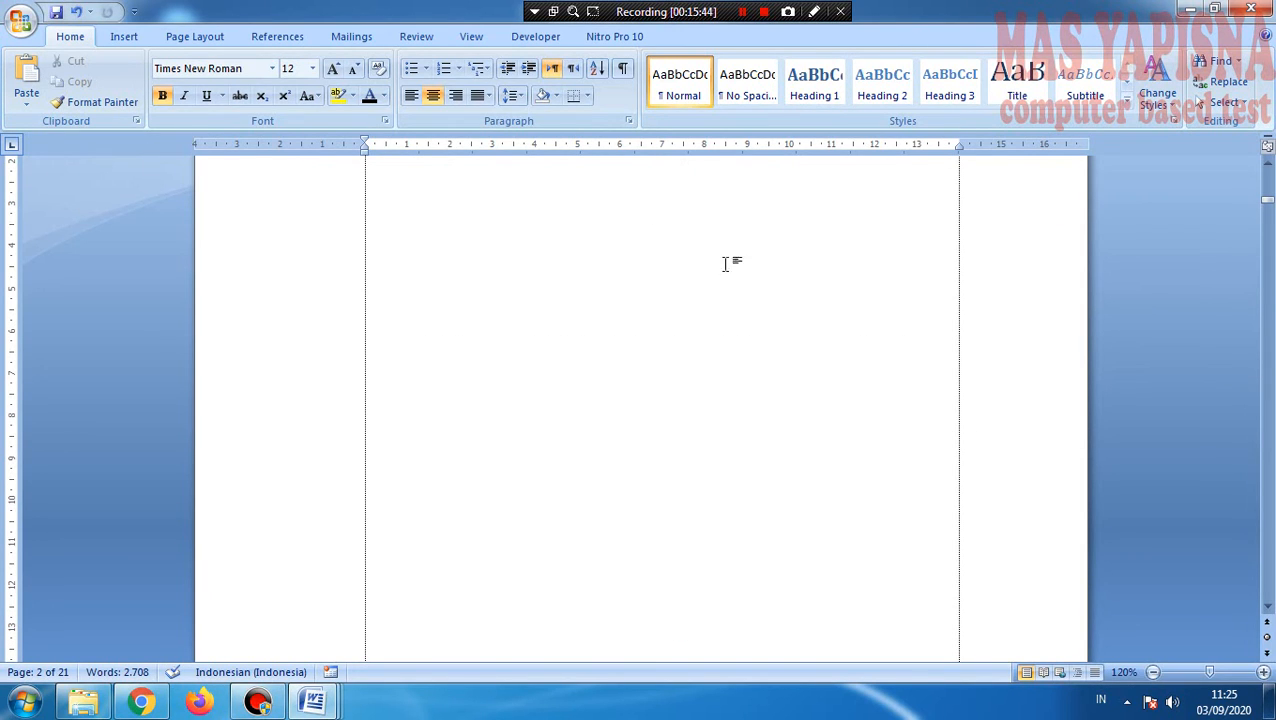
scroll(740, 280, down, 3)
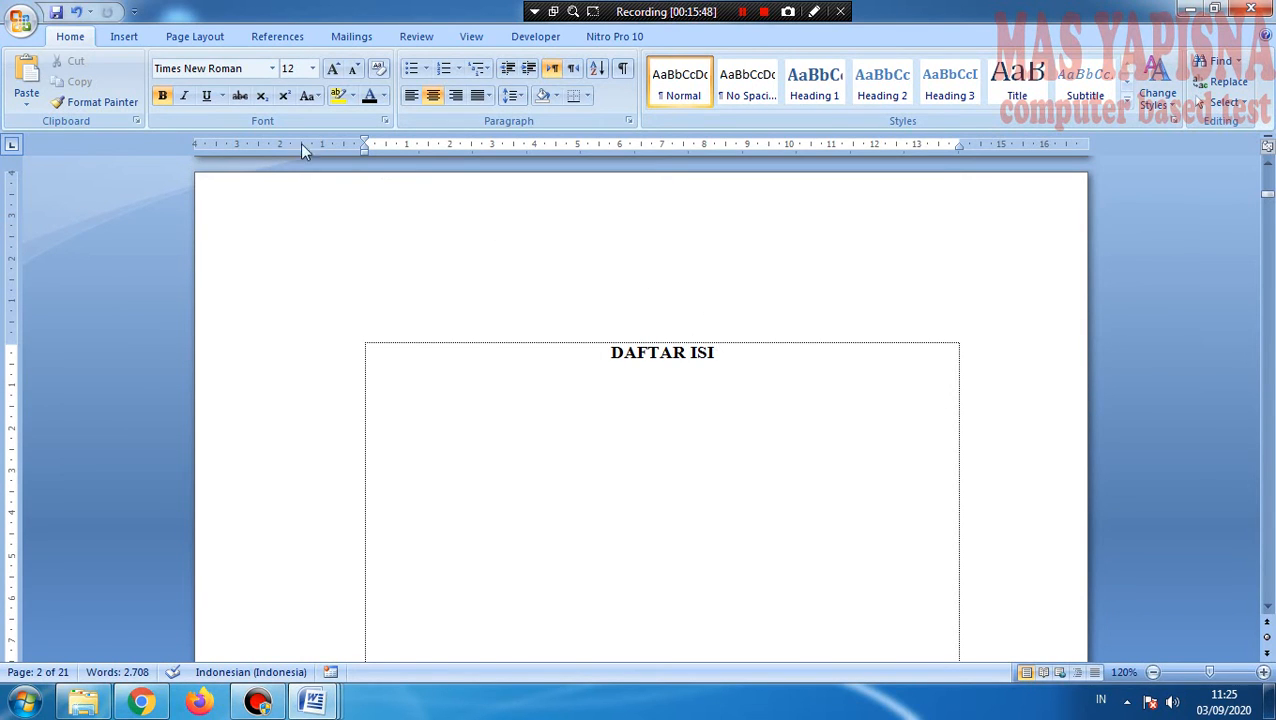
click(190, 38)
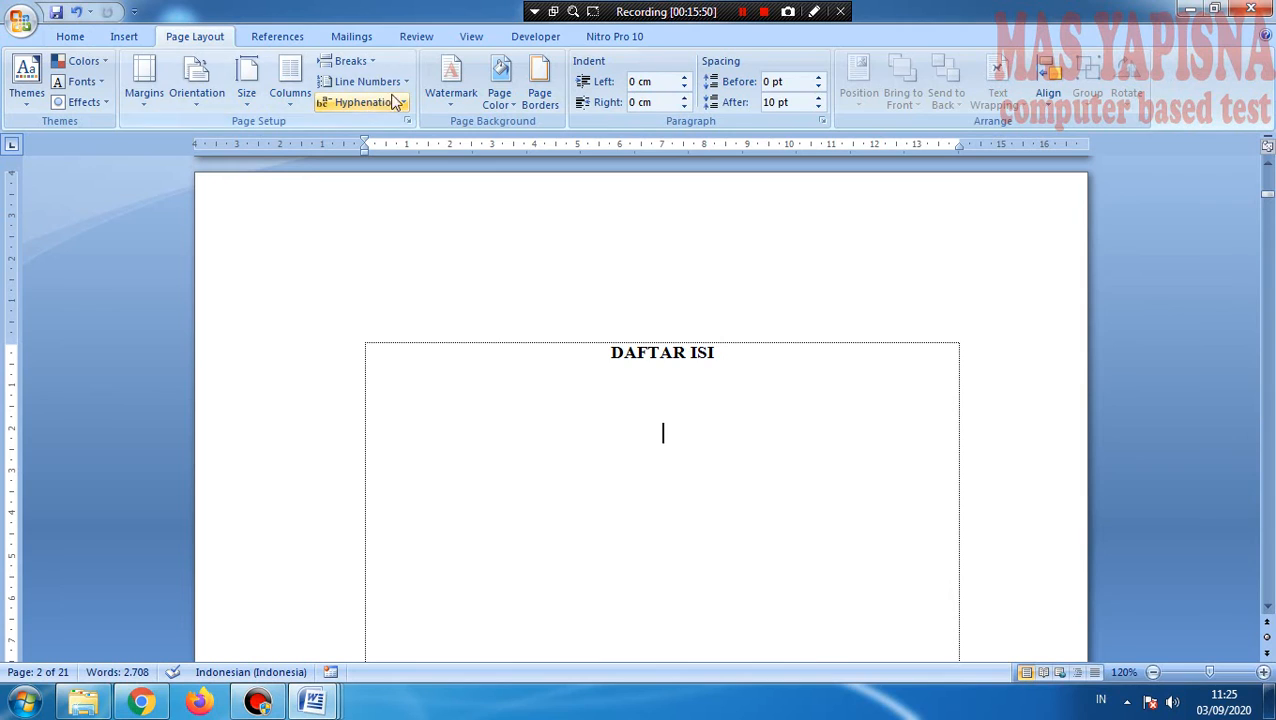
click(375, 59)
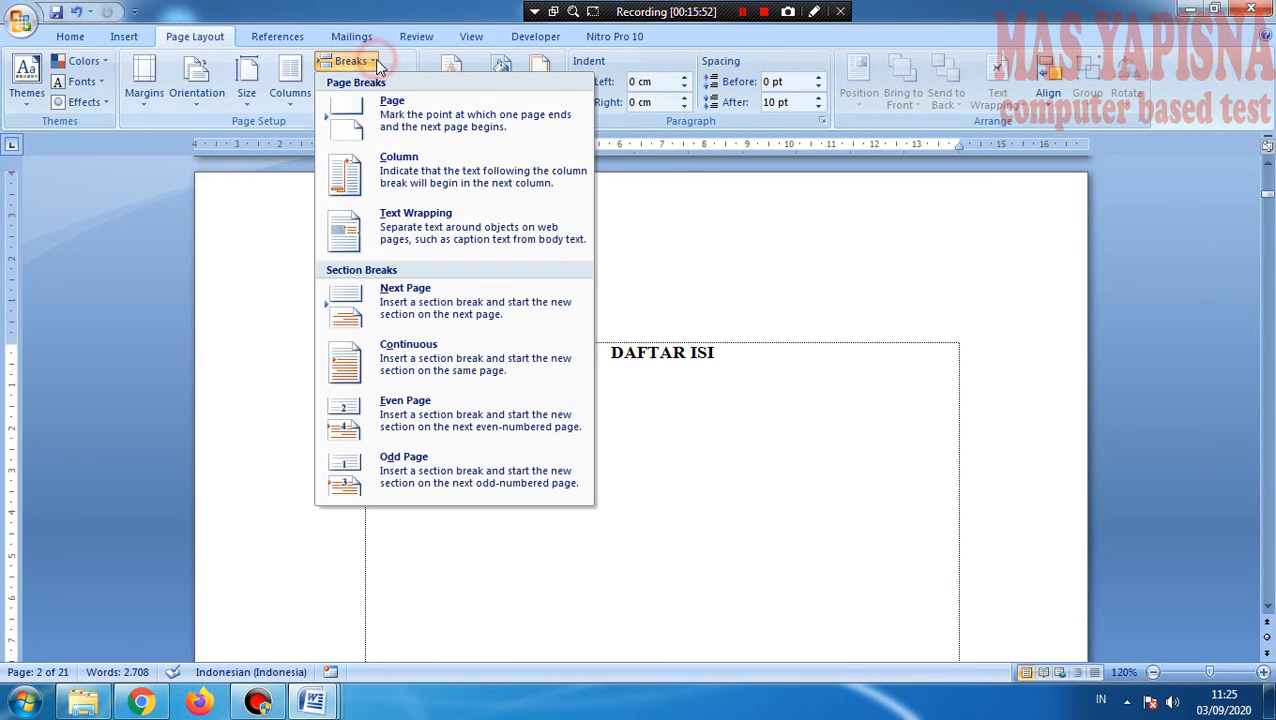
click(400, 312)
Step: Delete the empty paragraph and old page break on the blank page before BAB I
scroll(756, 487, down, 6)
scroll(755, 479, up, 9)
scroll(754, 471, down, 5)
scroll(754, 470, down, 4)
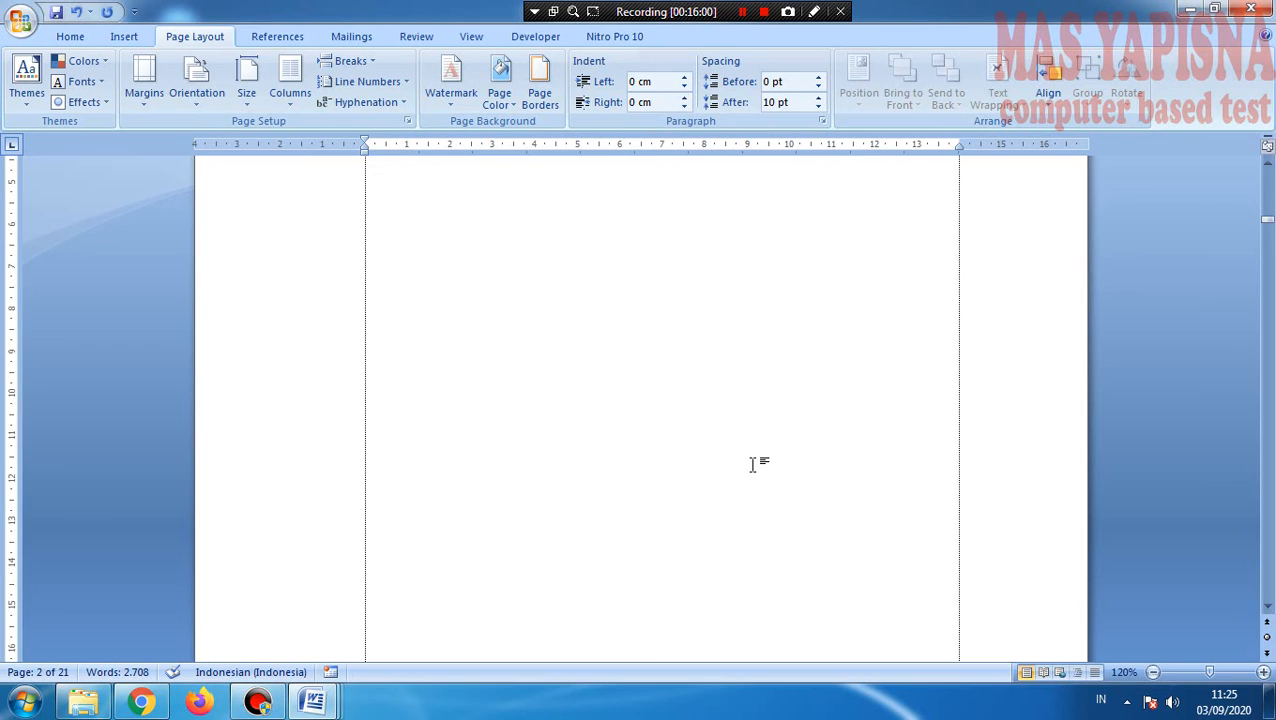
scroll(753, 465, up, 8)
scroll(754, 467, down, 7)
scroll(754, 465, up, 3)
scroll(754, 465, up, 15)
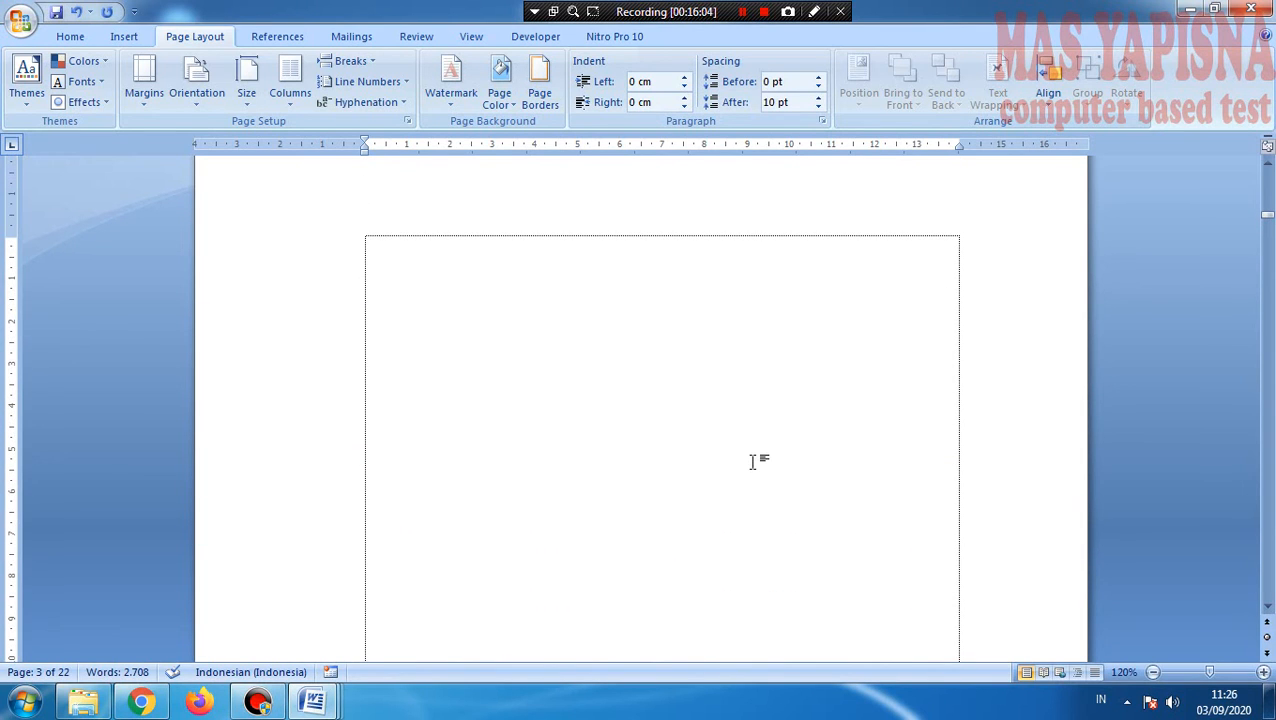
key(Delete)
key(Delete)
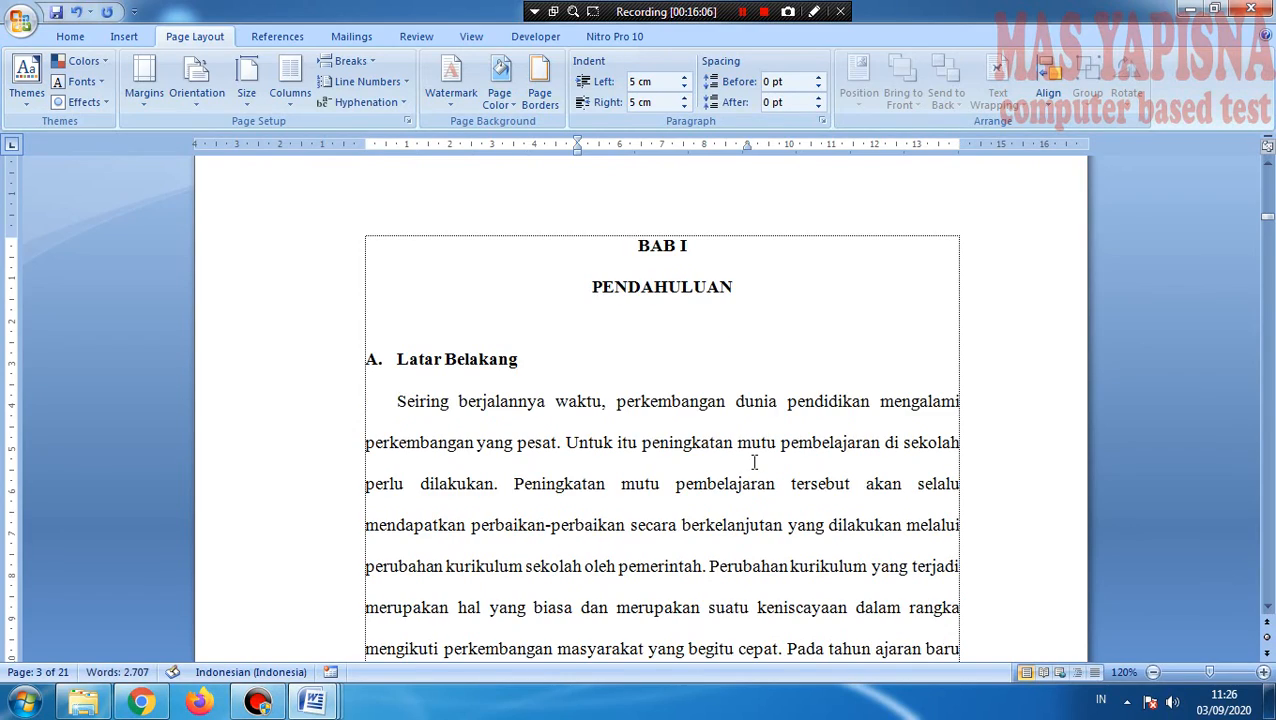
Step: Change the page number format in the BAB I section's footer to 1, 2, 3, ... and return to the body text
scroll(754, 462, down, 10)
scroll(712, 529, up, 5)
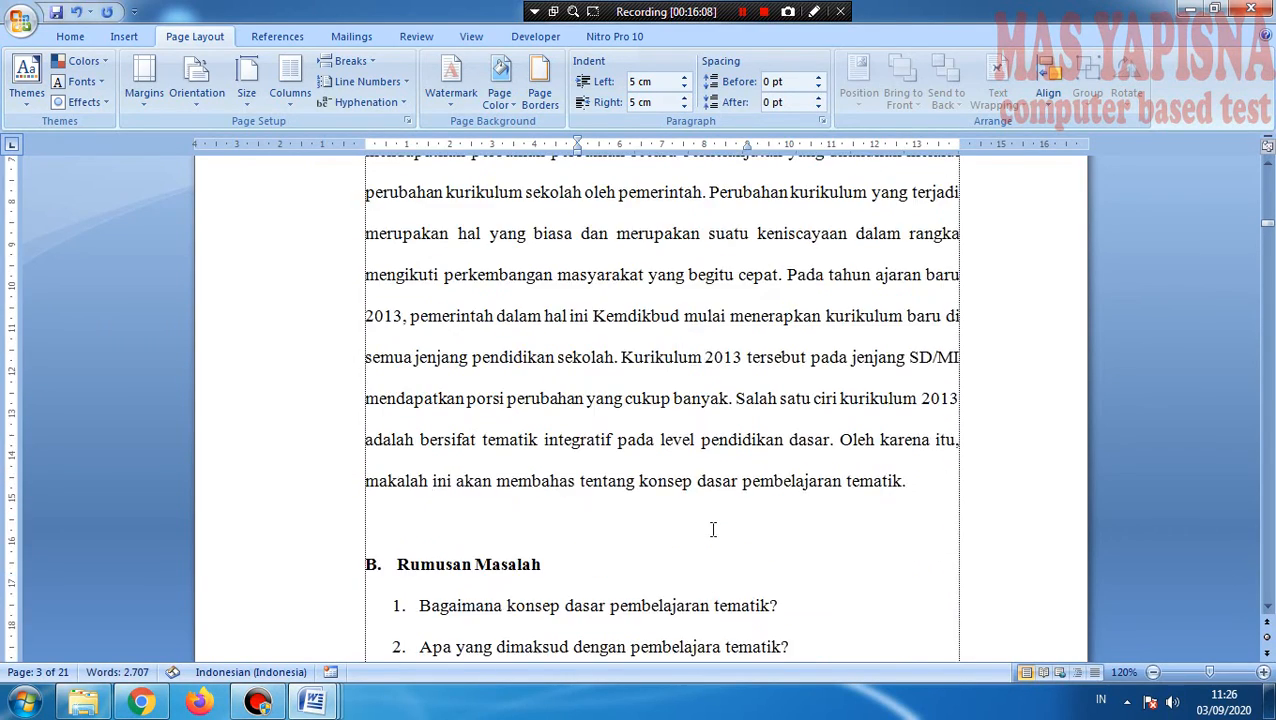
scroll(712, 529, down, 8)
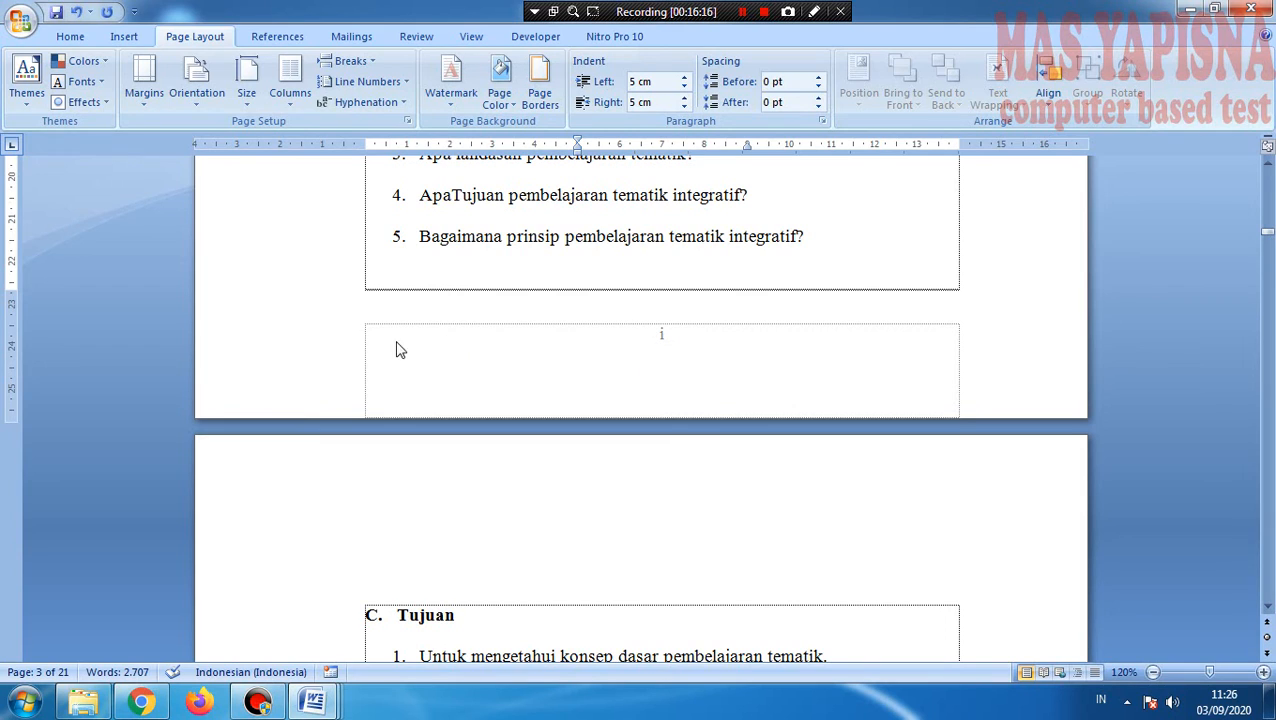
double_click(737, 368)
click(683, 337)
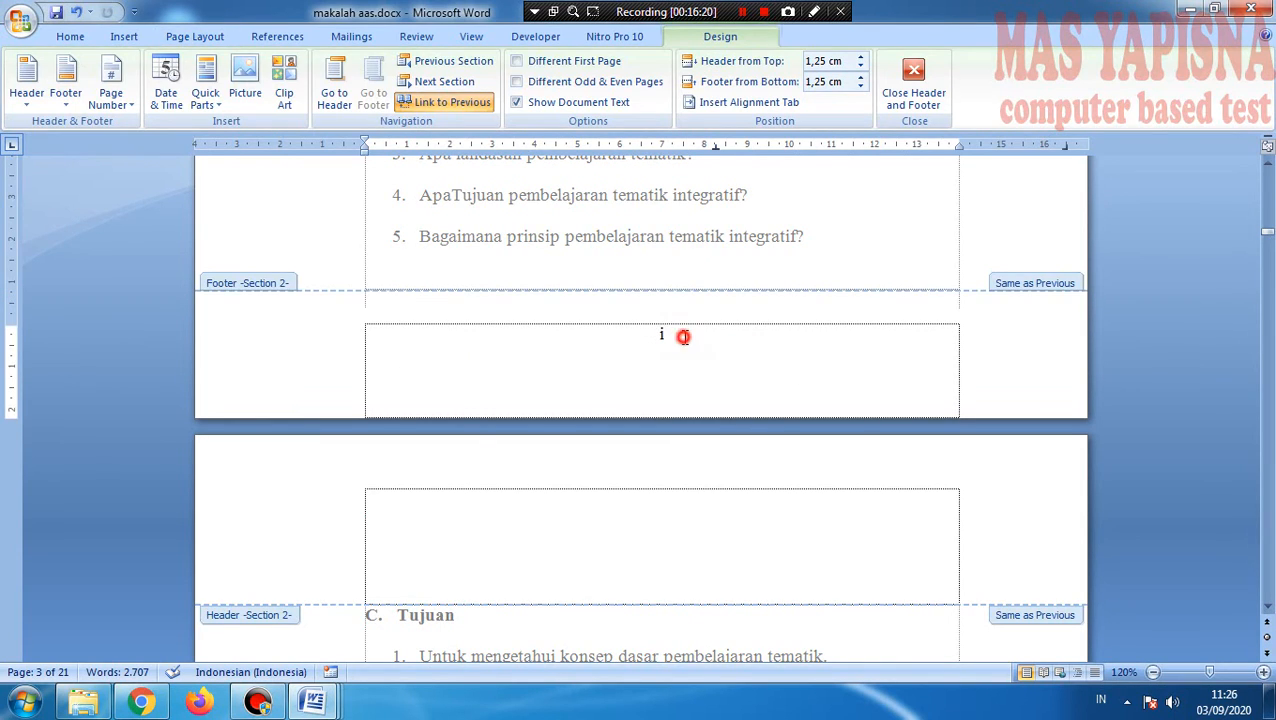
double_click(660, 336)
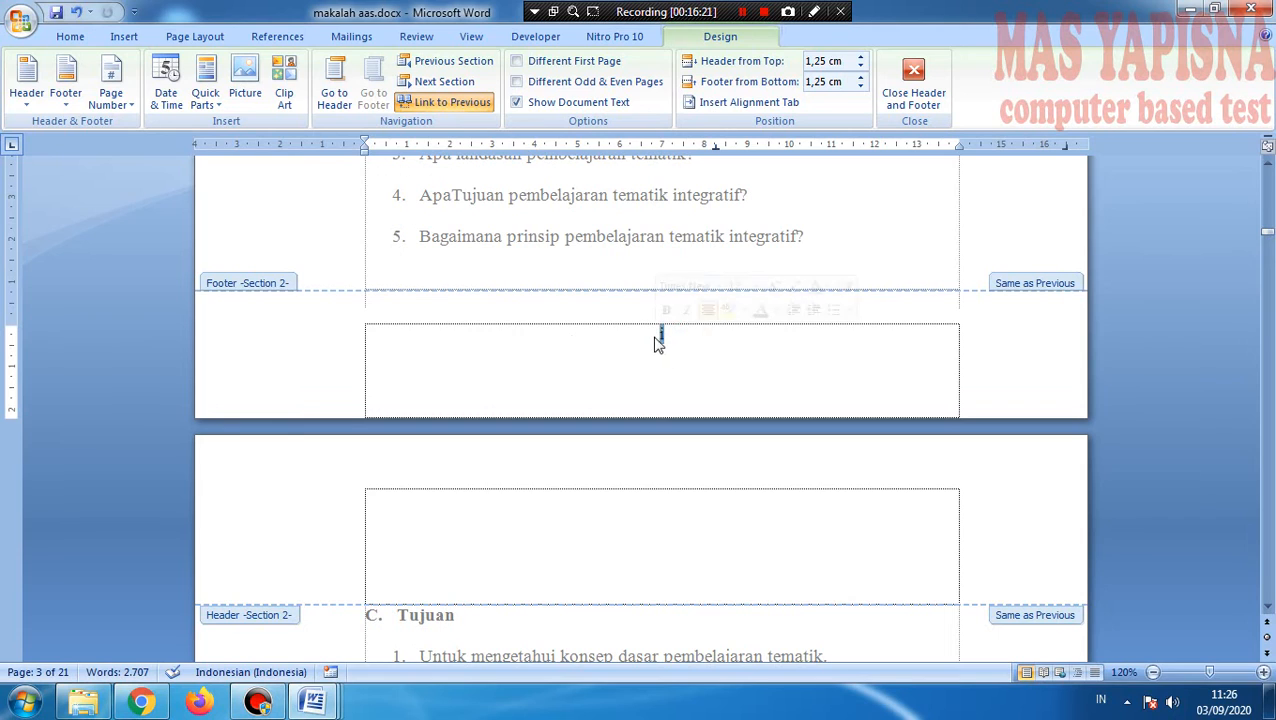
click(132, 106)
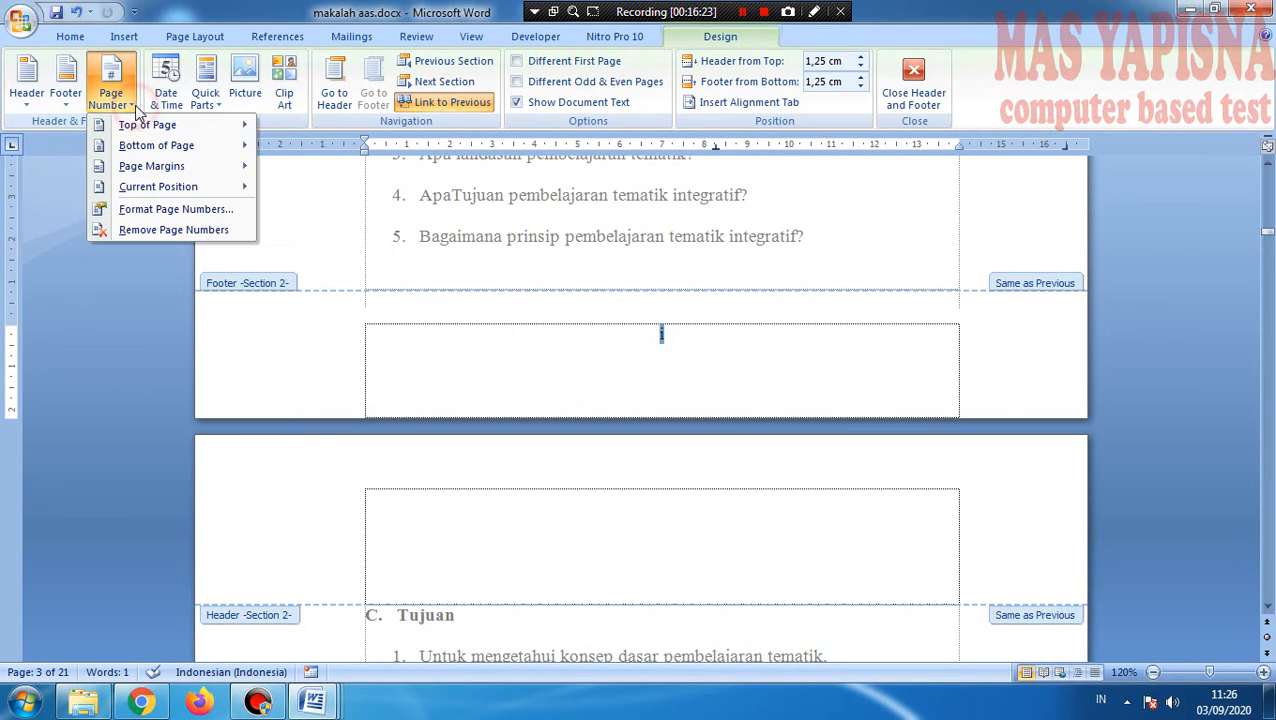
click(143, 209)
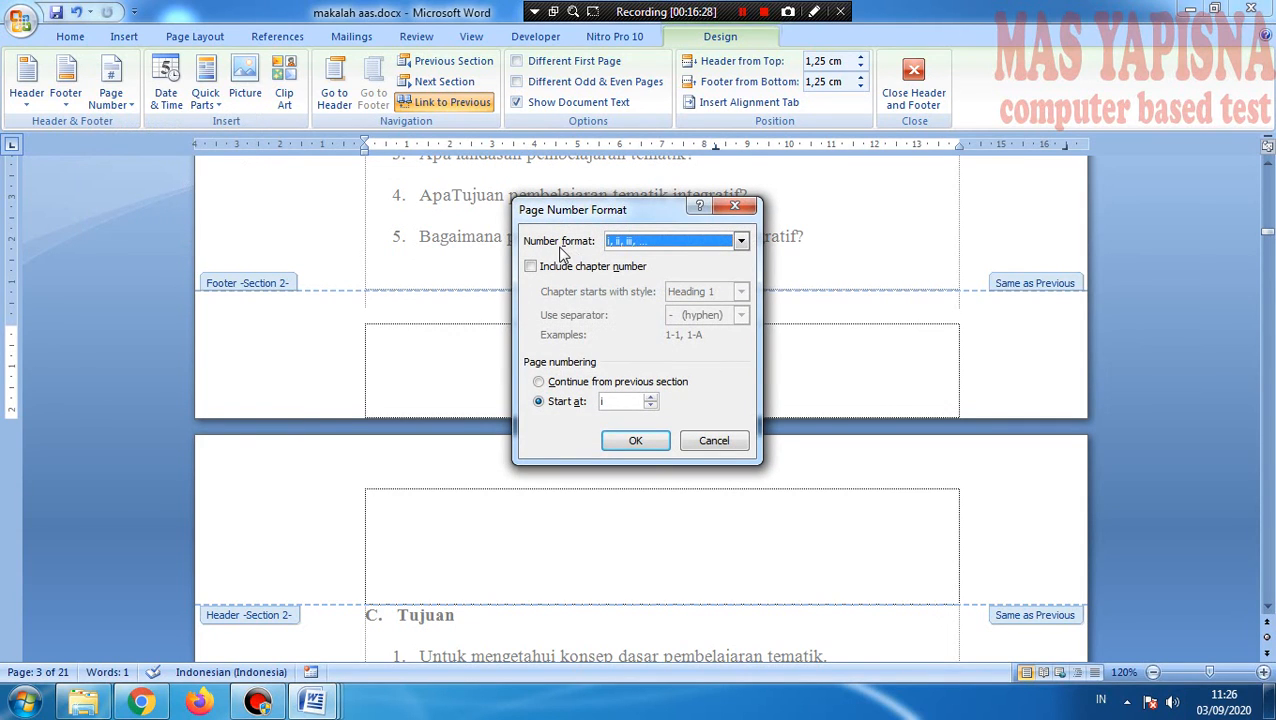
click(745, 241)
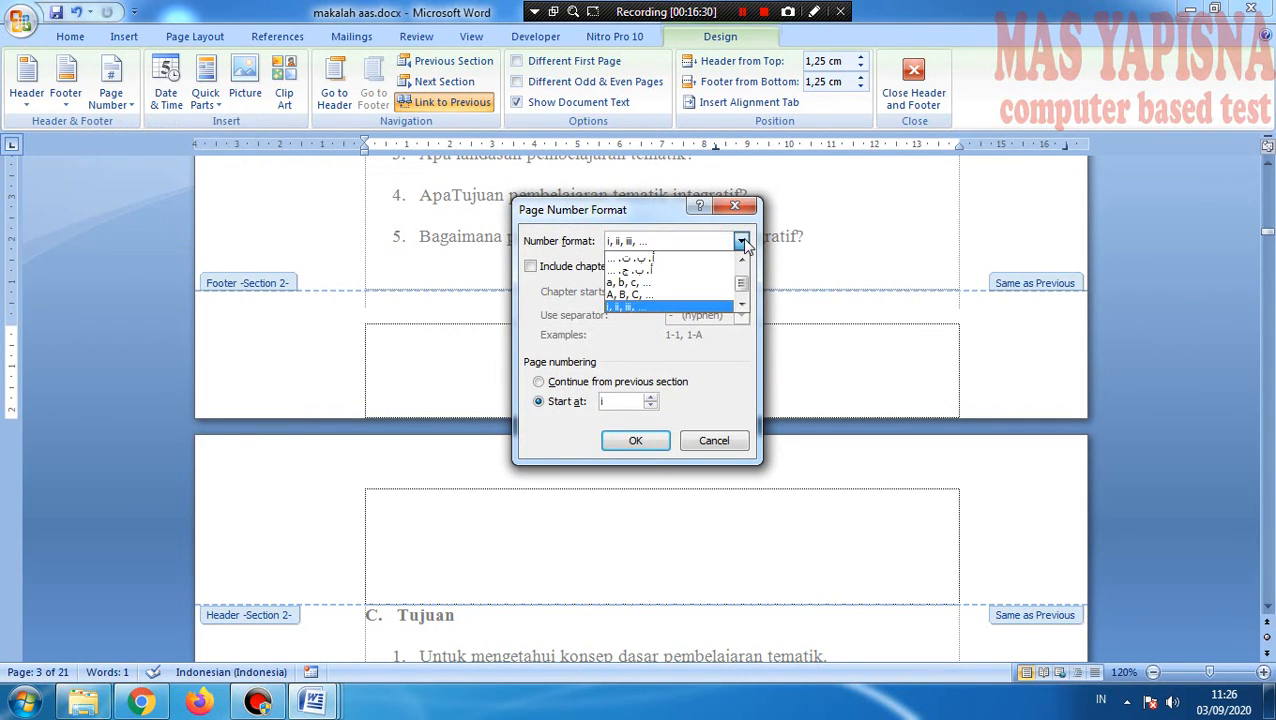
drag(744, 287, 742, 270)
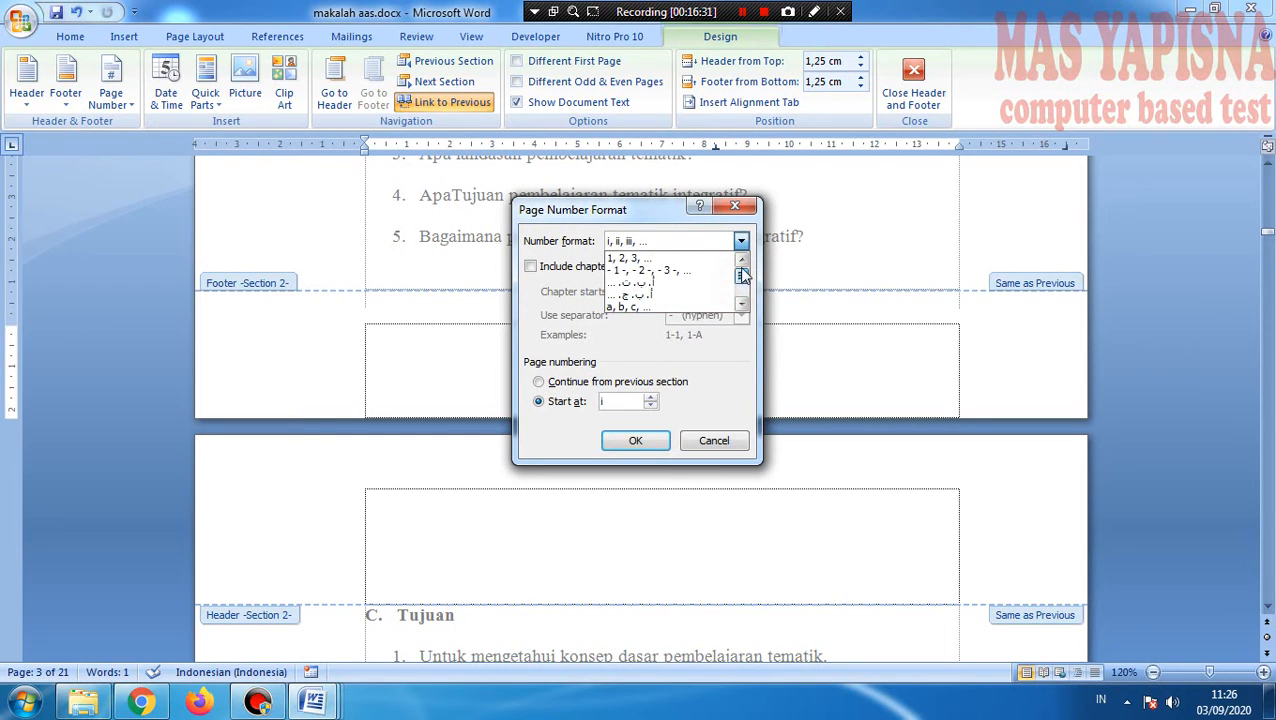
click(630, 260)
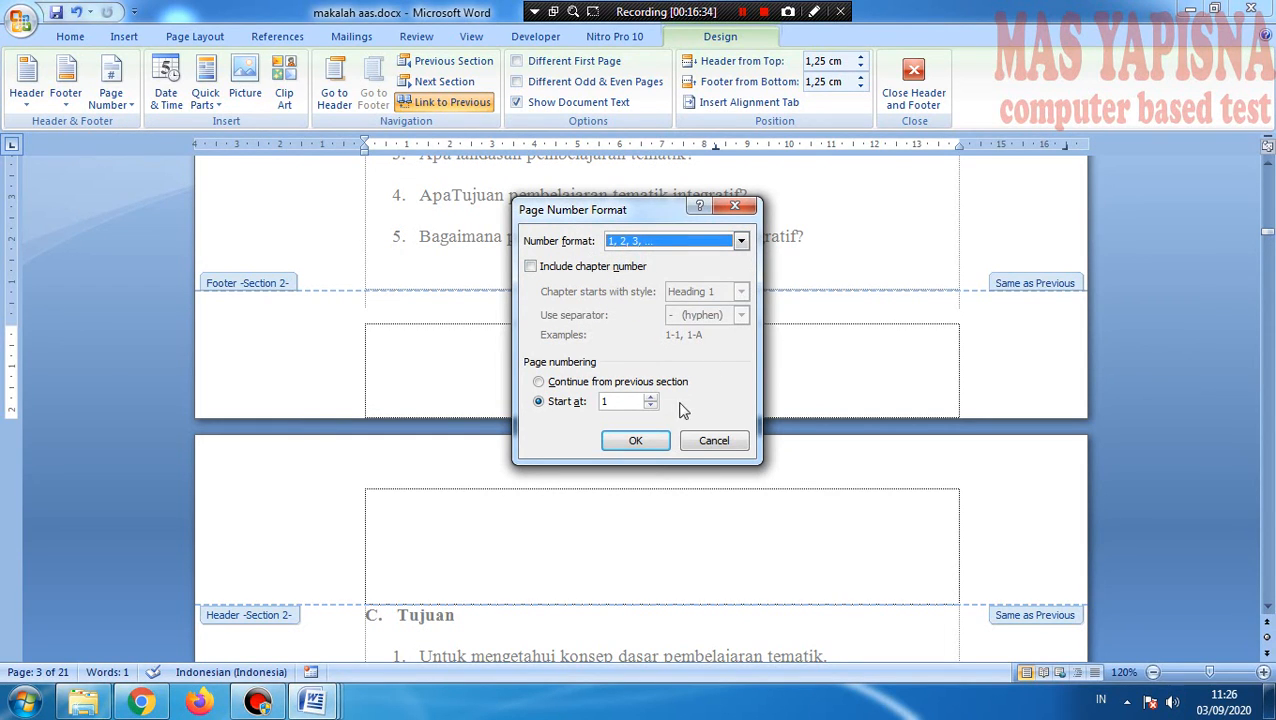
click(634, 441)
click(883, 353)
click(841, 406)
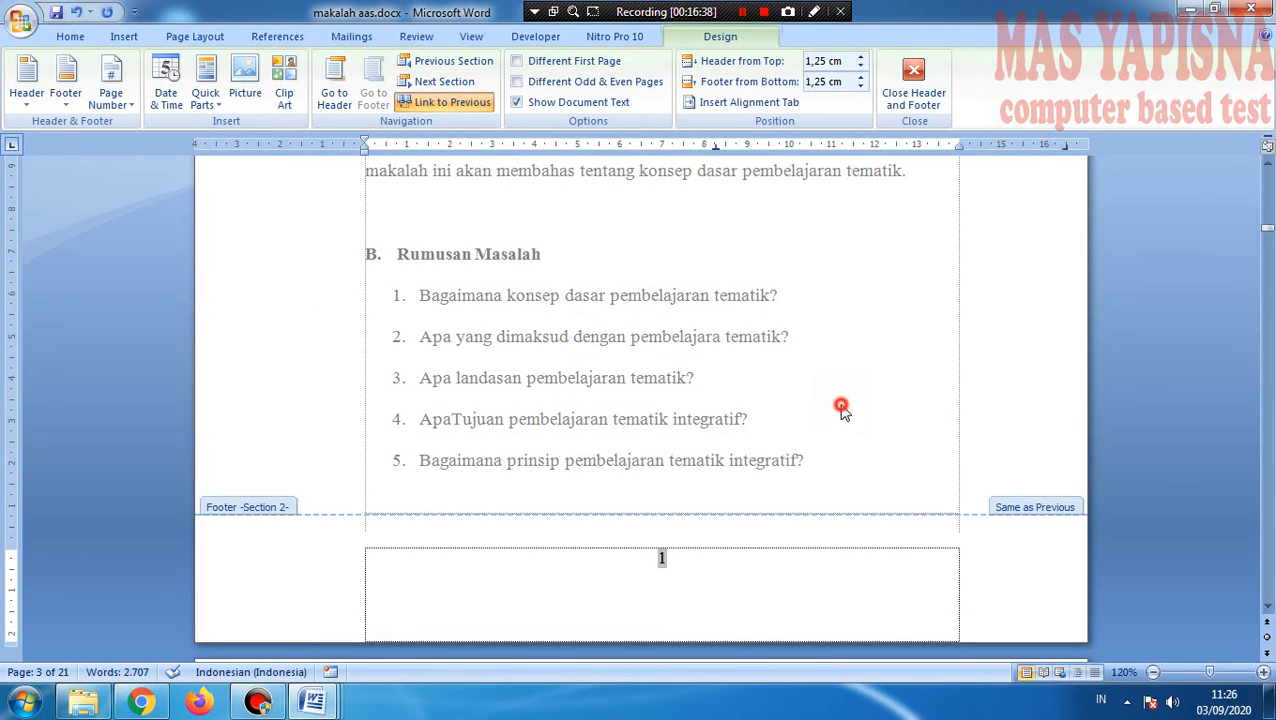
click(841, 406)
Step: Check the footer page numbers from the Kata Pengantar page through the Daftar Isi page to the first pages of BAB I
scroll(769, 347, up, 10)
scroll(767, 364, up, 10)
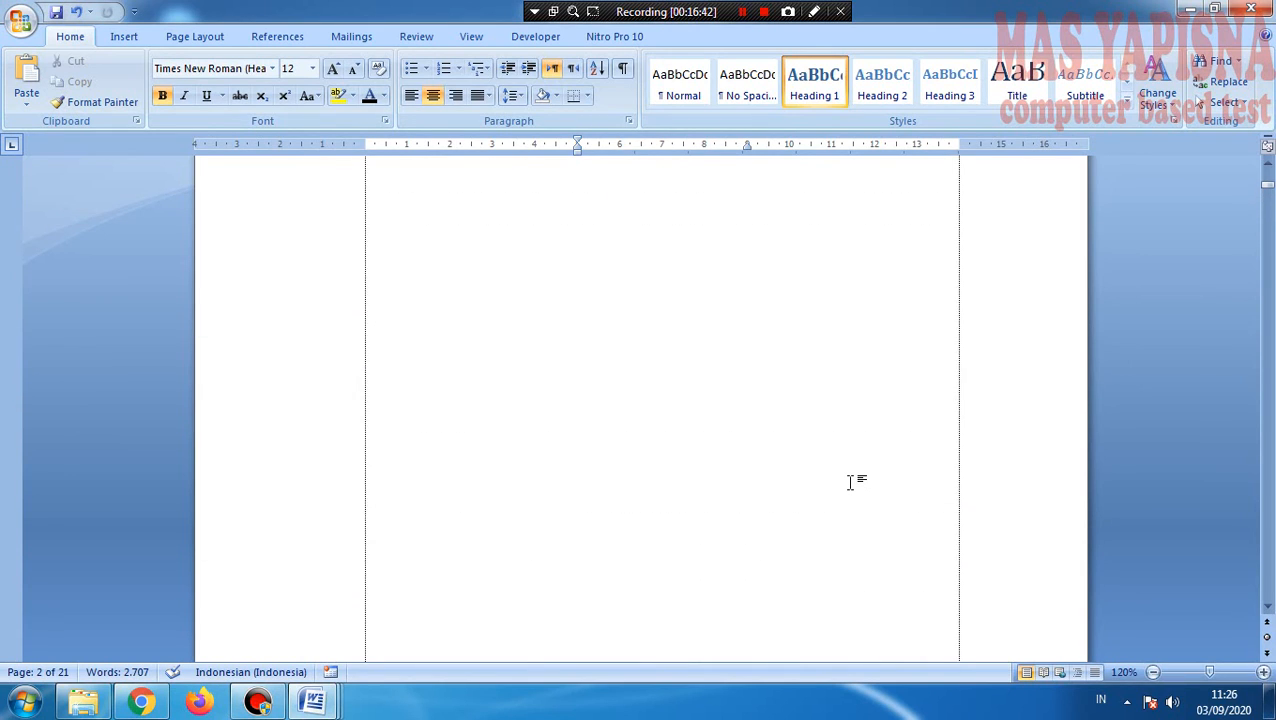
scroll(850, 483, up, 4)
scroll(850, 483, down, 4)
scroll(800, 490, down, 4)
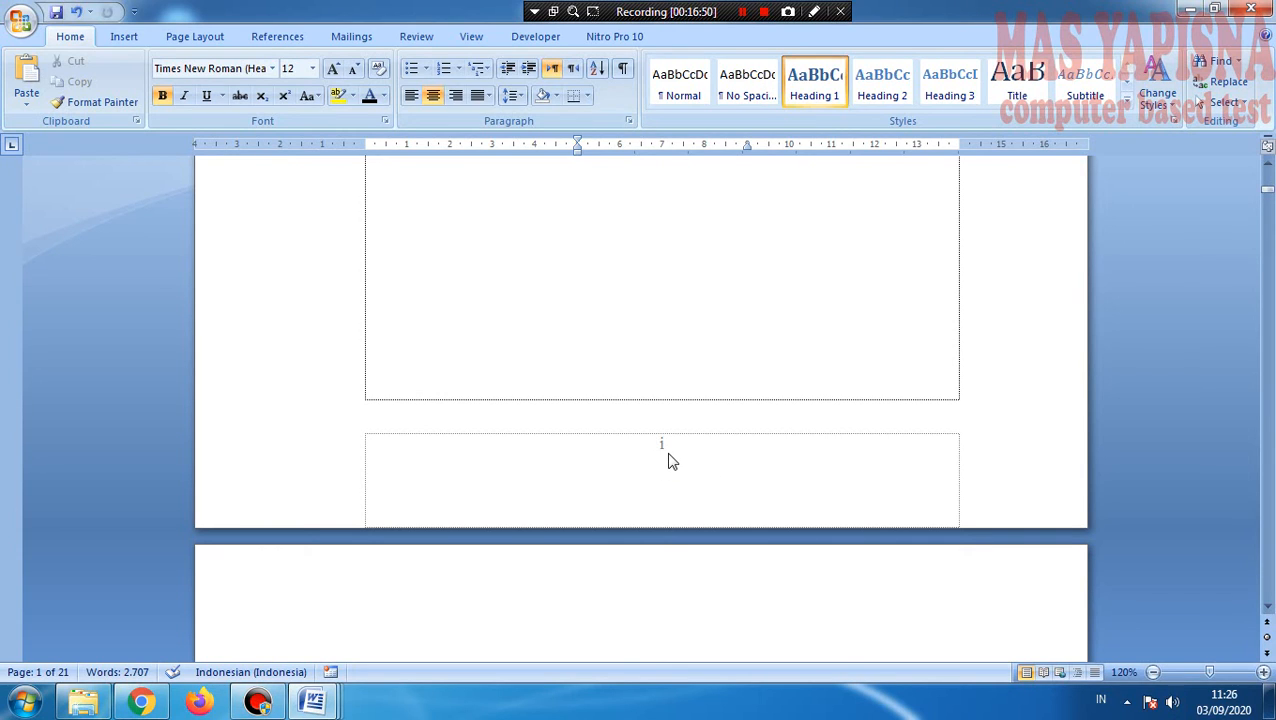
scroll(670, 460, down, 15)
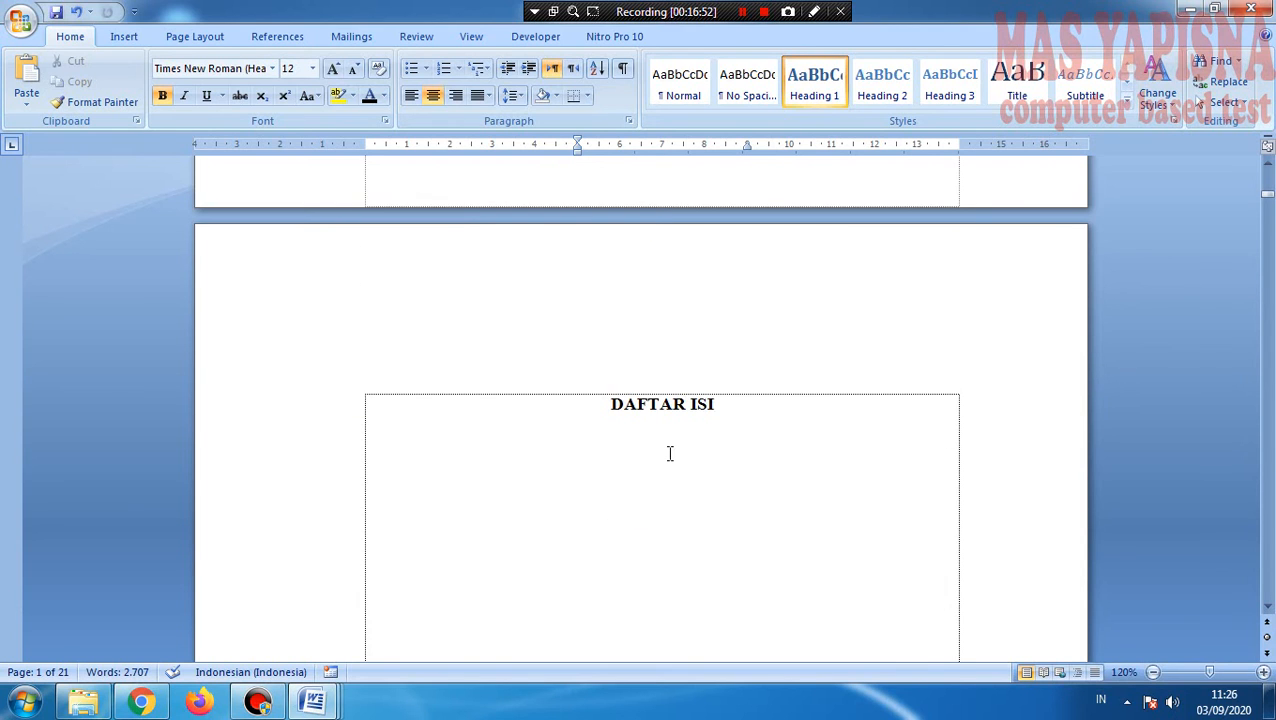
scroll(680, 504, down, 20)
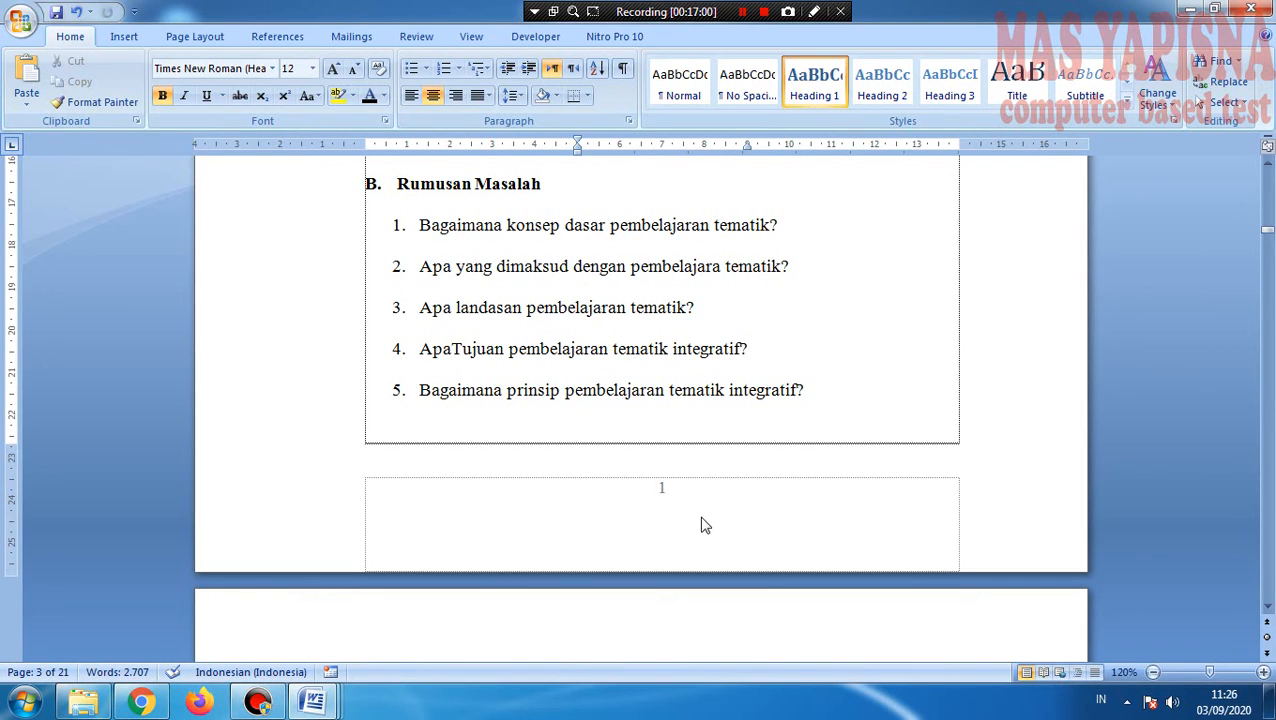
click(849, 362)
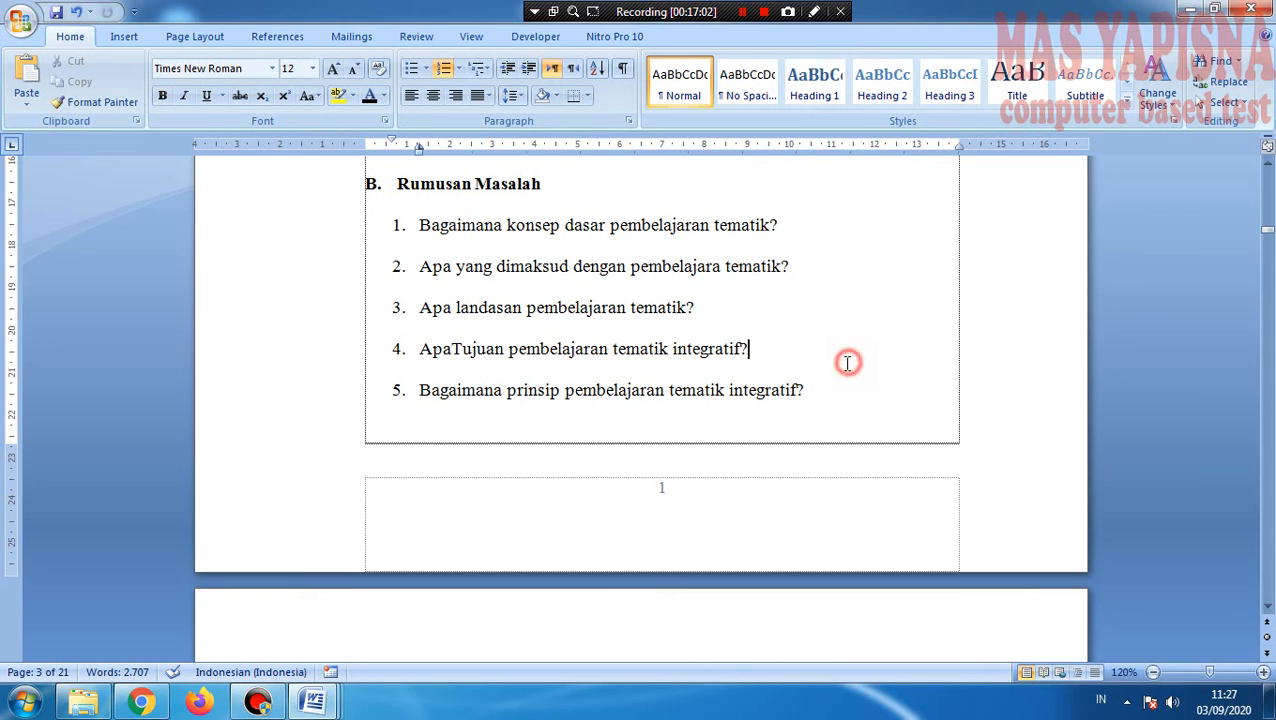
scroll(577, 390, down, 5)
scroll(577, 390, down, 9)
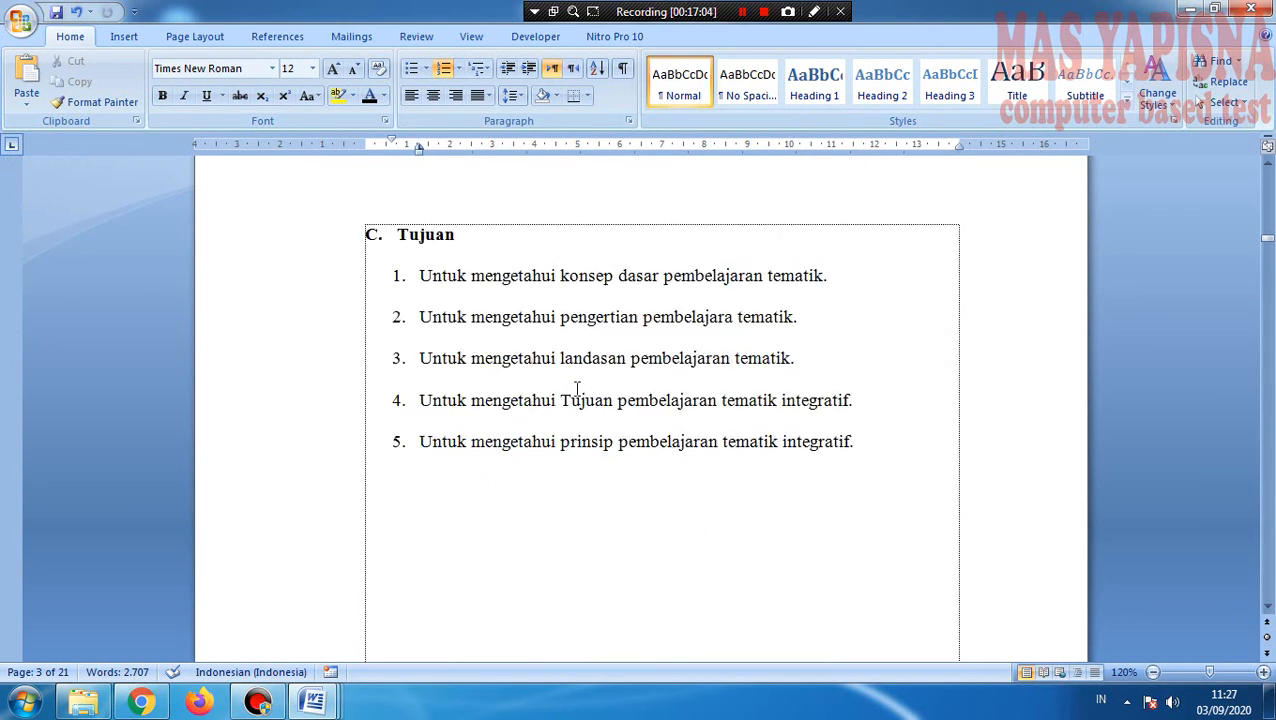
Step: Insert the Automatic Table 1 table of contents on the blank line below the DAFTAR ISI title
scroll(577, 388, up, 3)
scroll(595, 384, up, 20)
scroll(621, 379, down, 6)
scroll(622, 379, up, 3)
scroll(623, 379, down, 3)
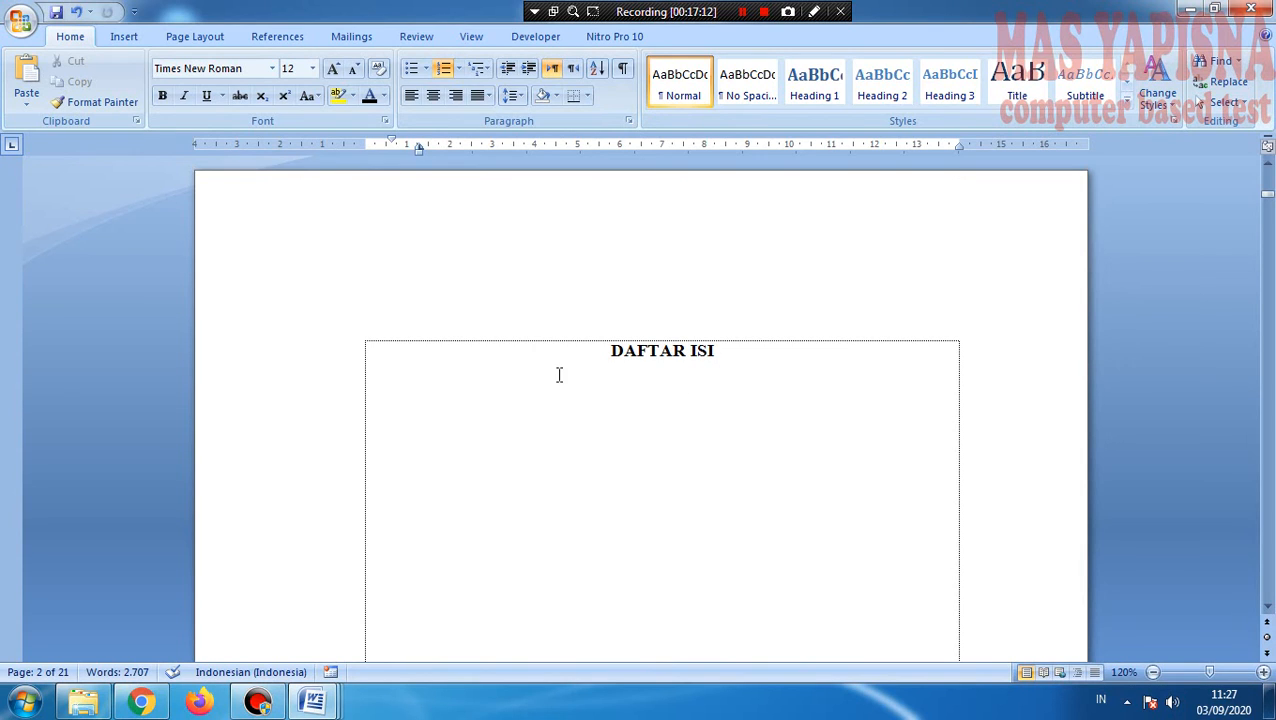
click(686, 394)
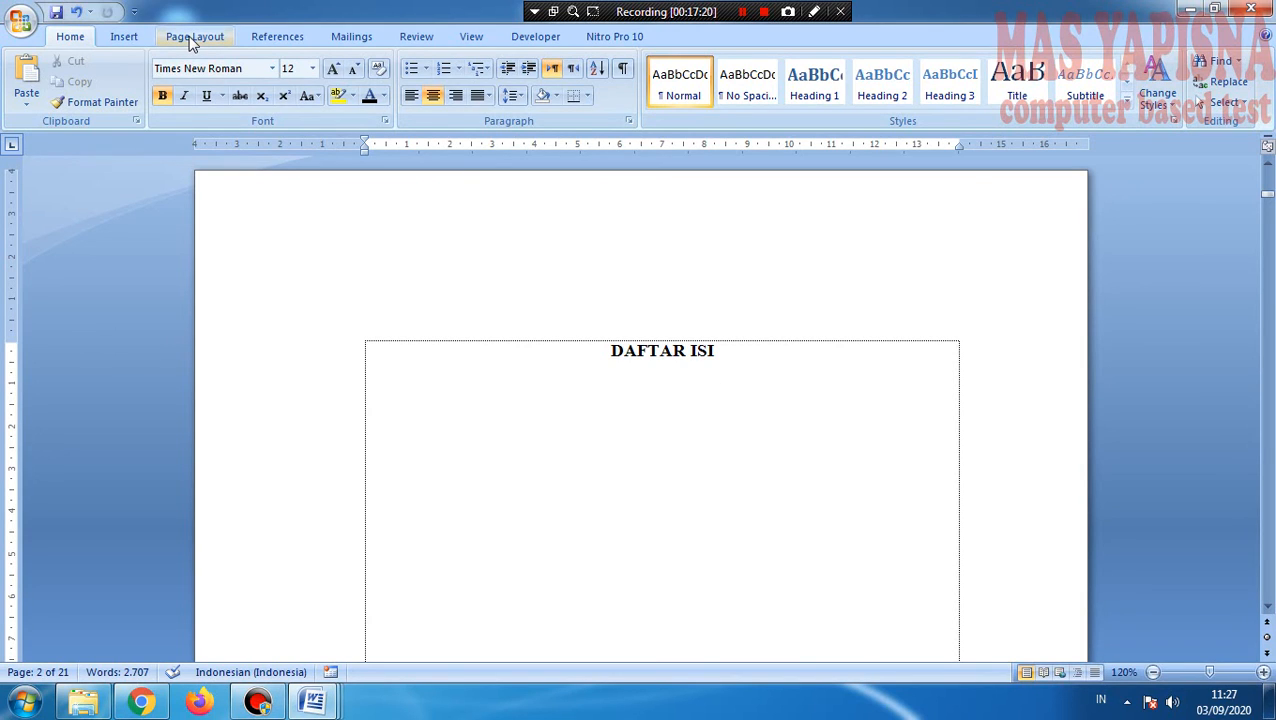
click(275, 37)
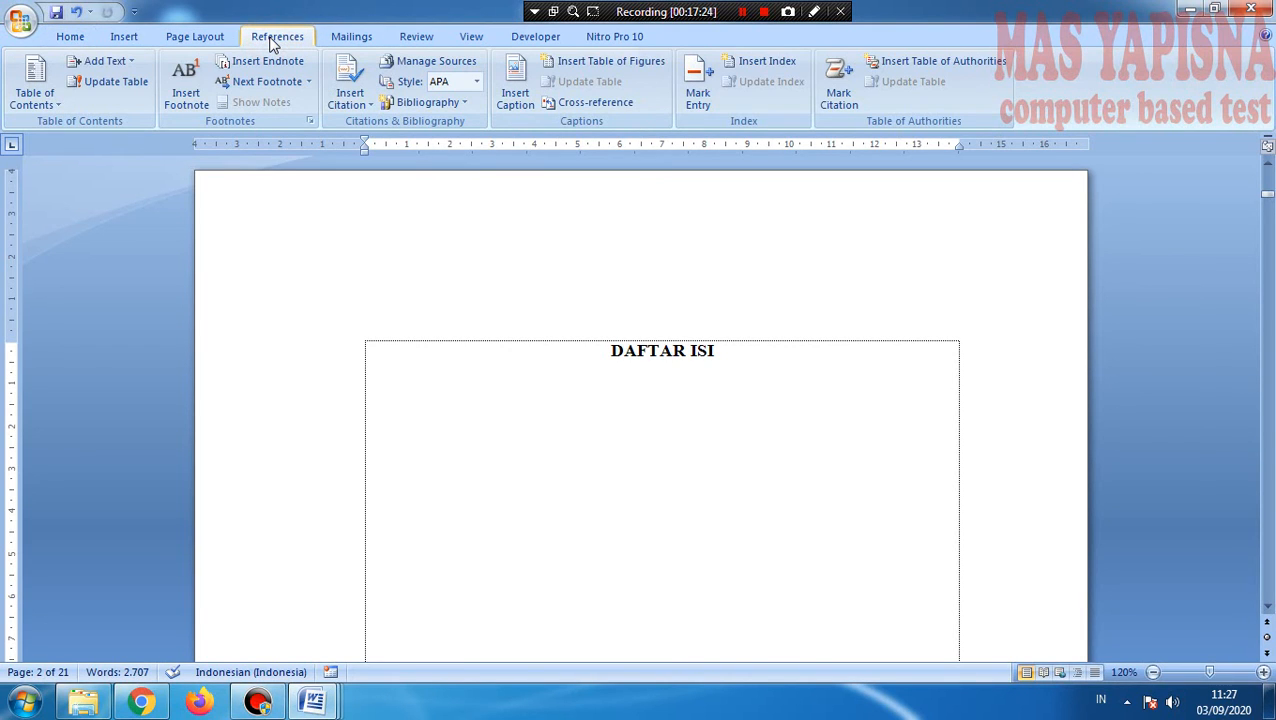
click(55, 106)
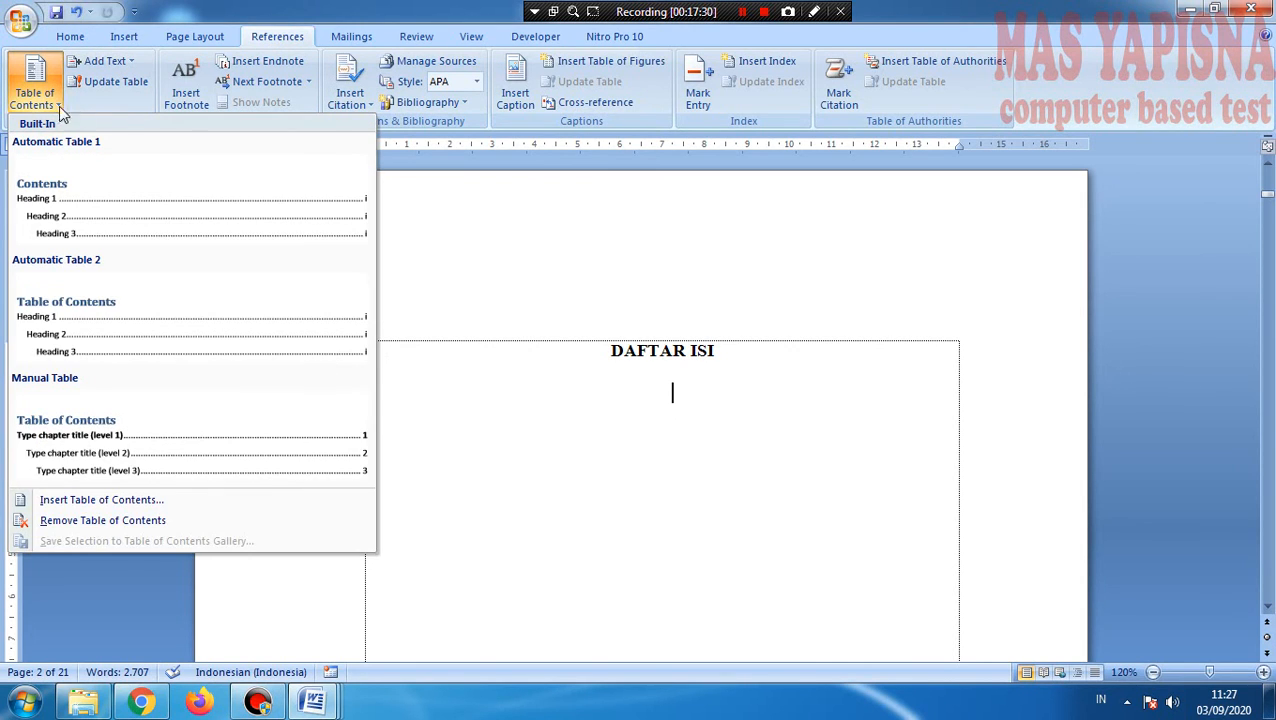
click(121, 219)
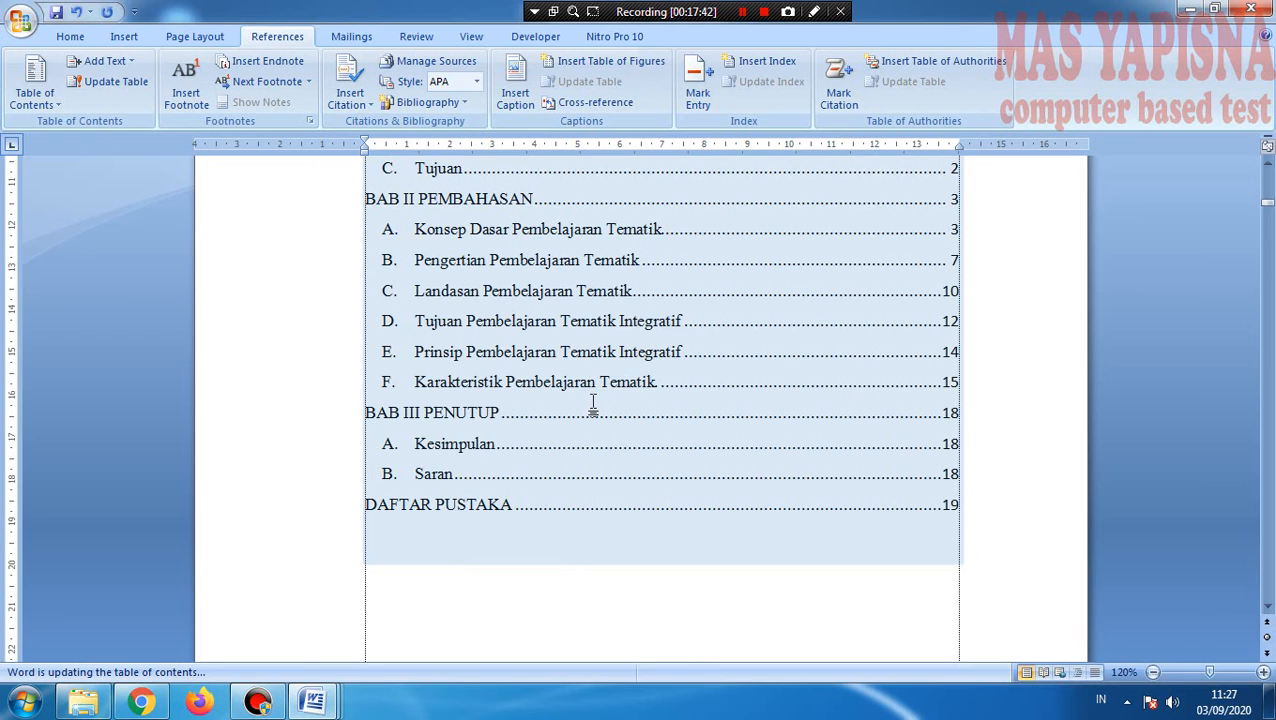
Step: Delete the Contents heading and reduce the empty space between the DAFTAR ISI title and the table of contents entries
click(785, 228)
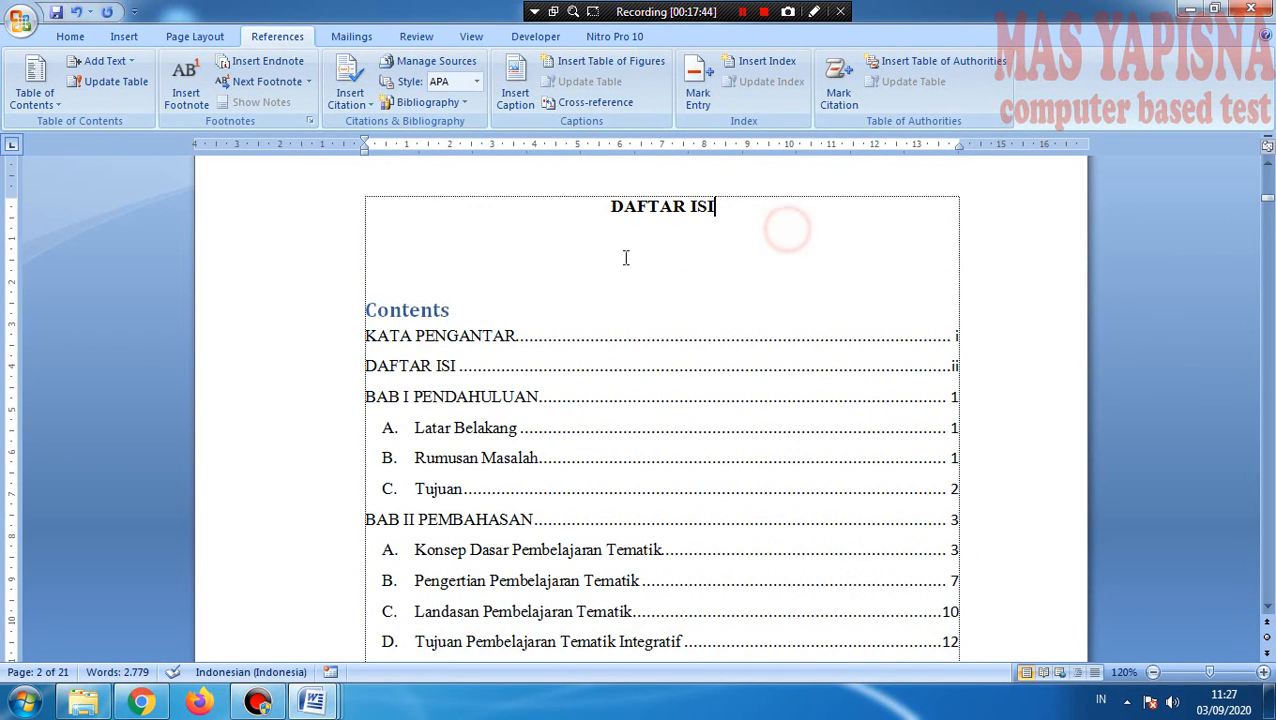
drag(452, 305, 361, 308)
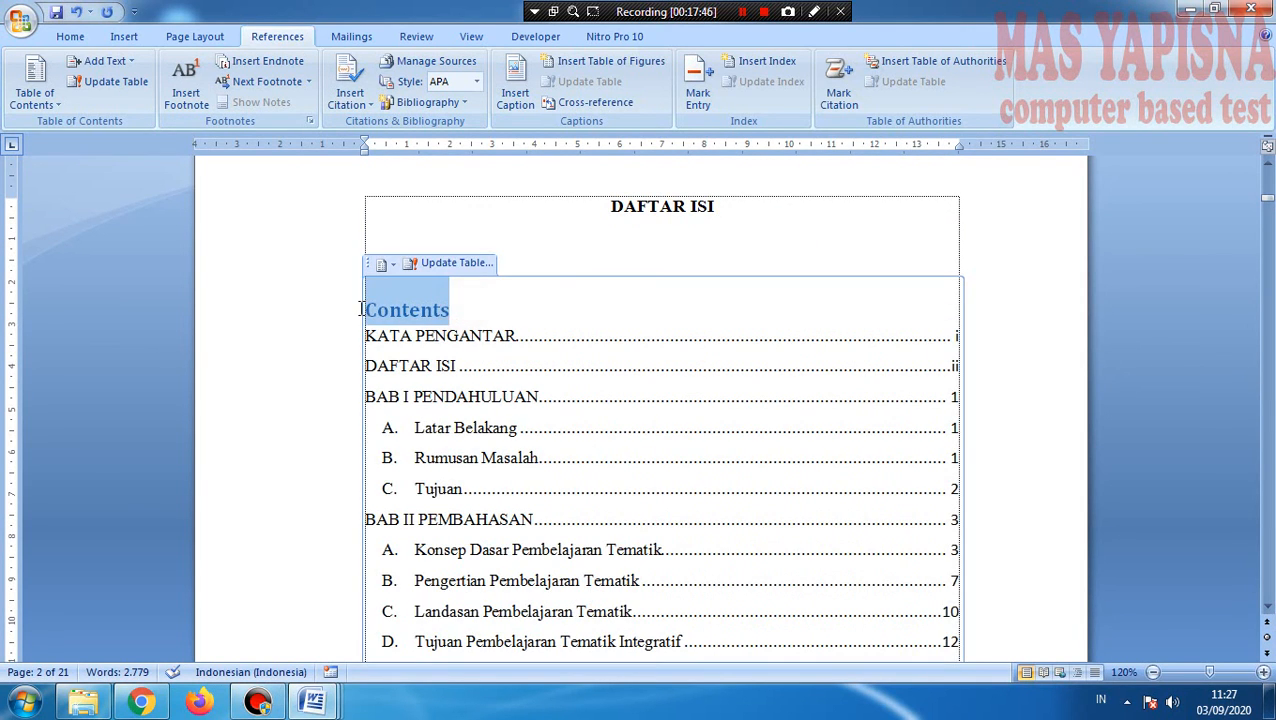
key(Delete)
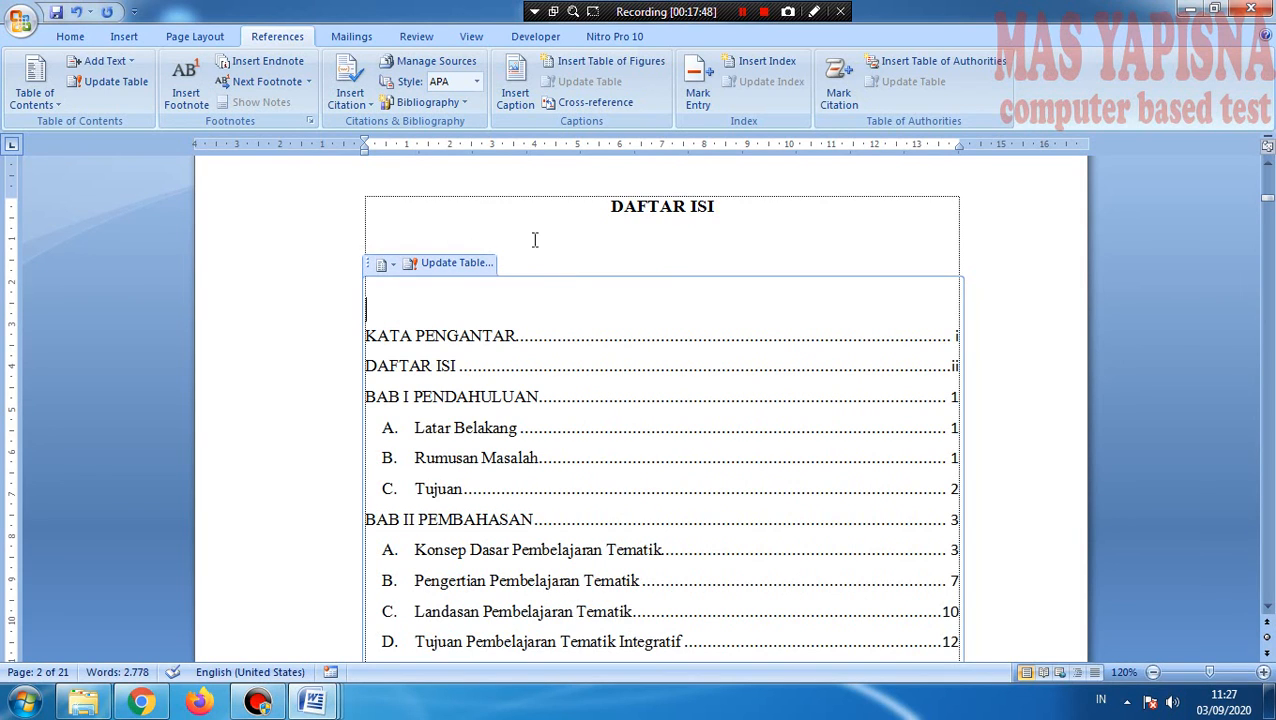
click(538, 239)
click(679, 224)
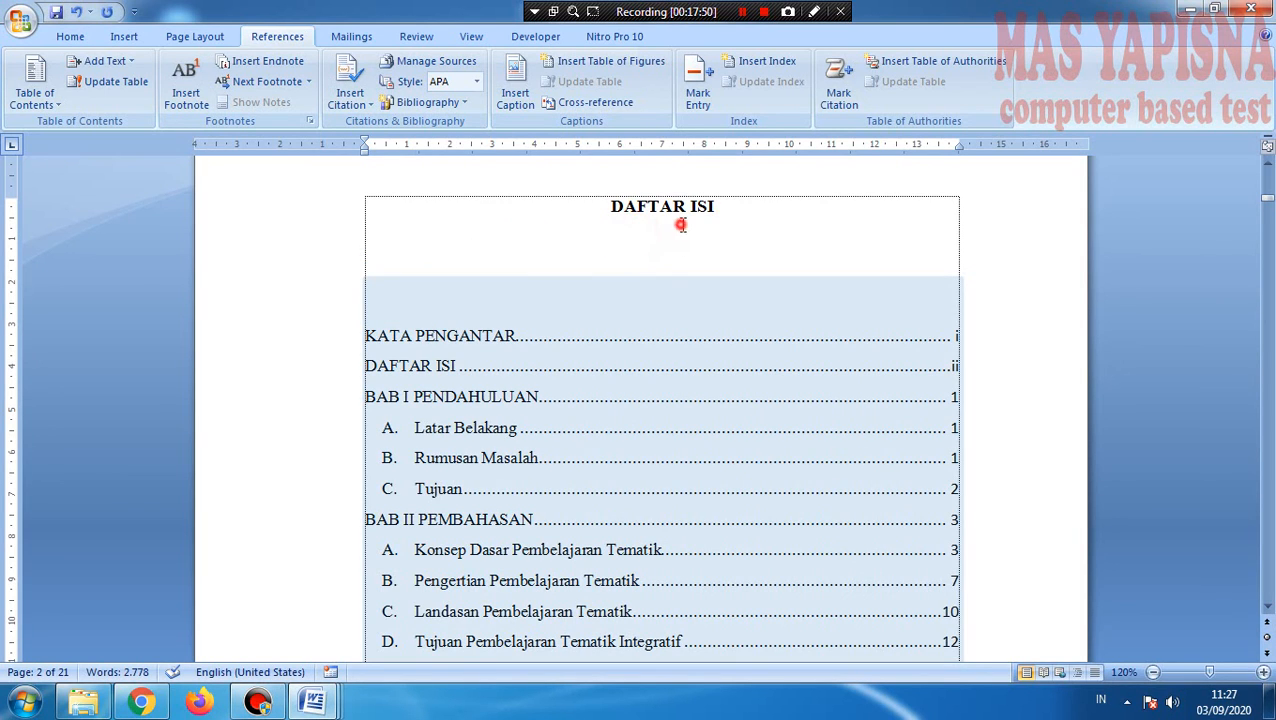
click(728, 237)
click(691, 260)
key(Delete)
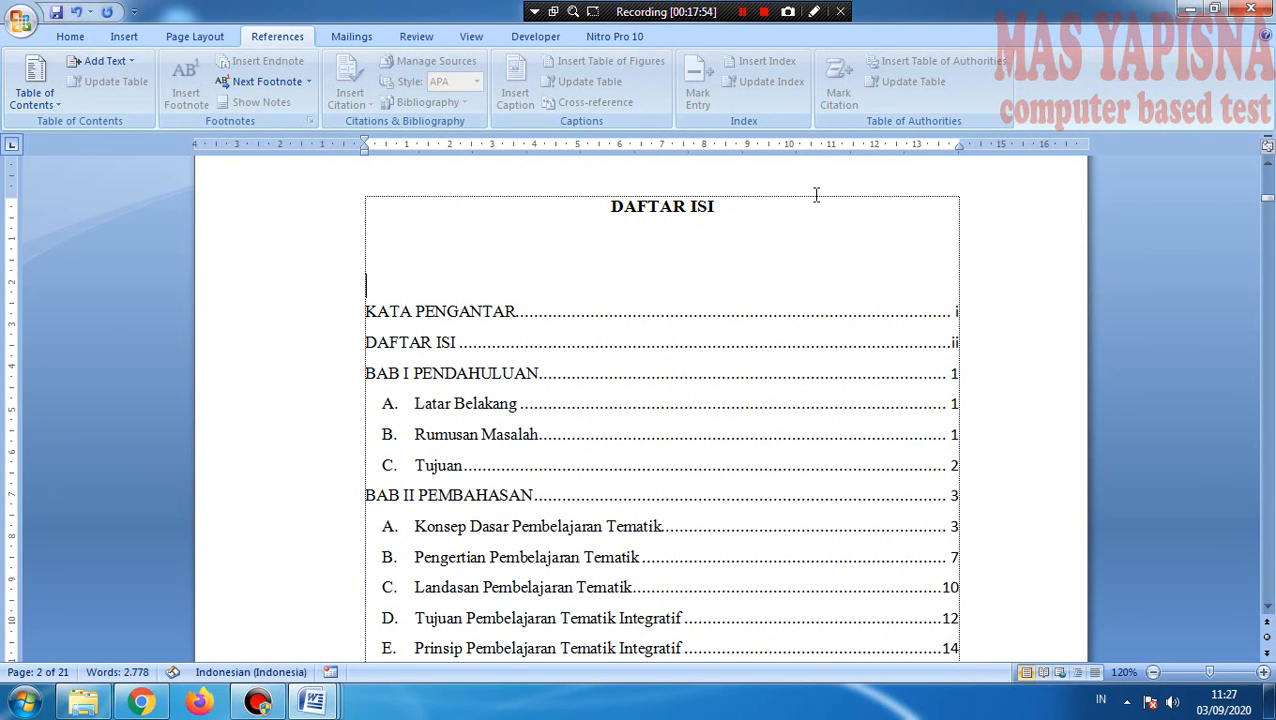
Step: Set all table of contents entries, from KATA PENGANTAR to DAFTAR PUSTAKA, to Times New Roman, size 12
scroll(530, 358, down, 1)
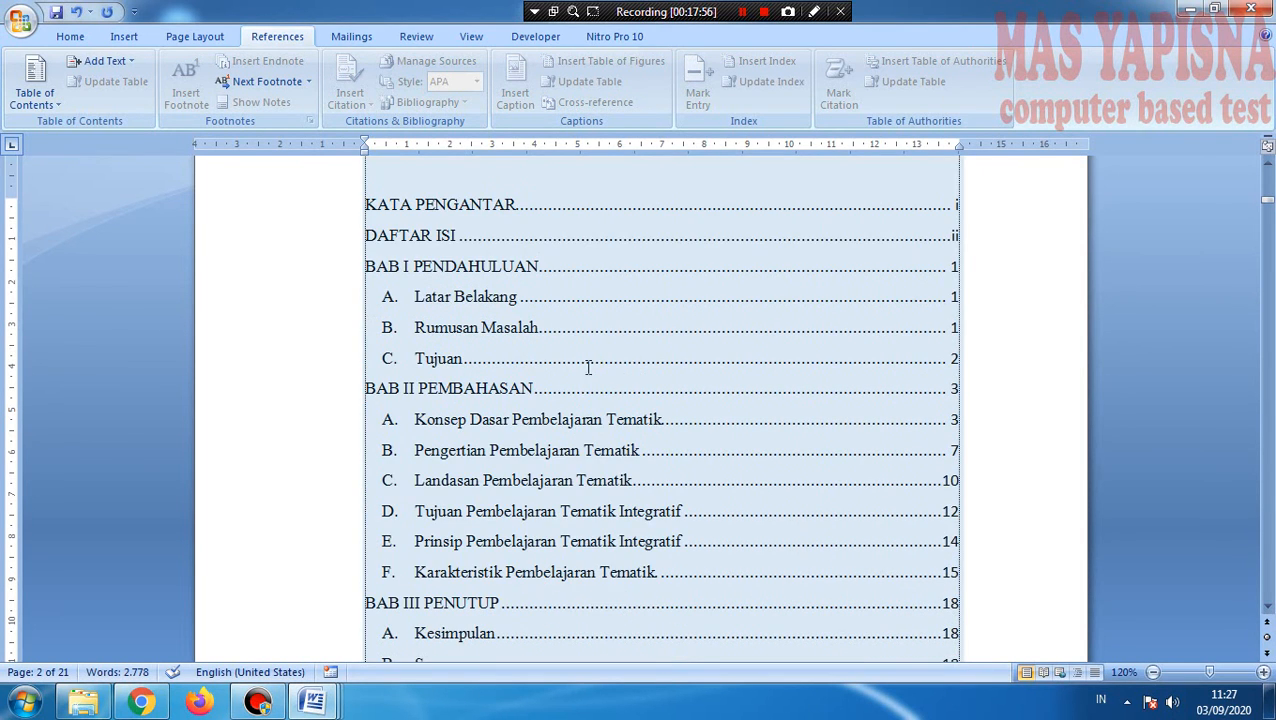
scroll(459, 330, up, 1)
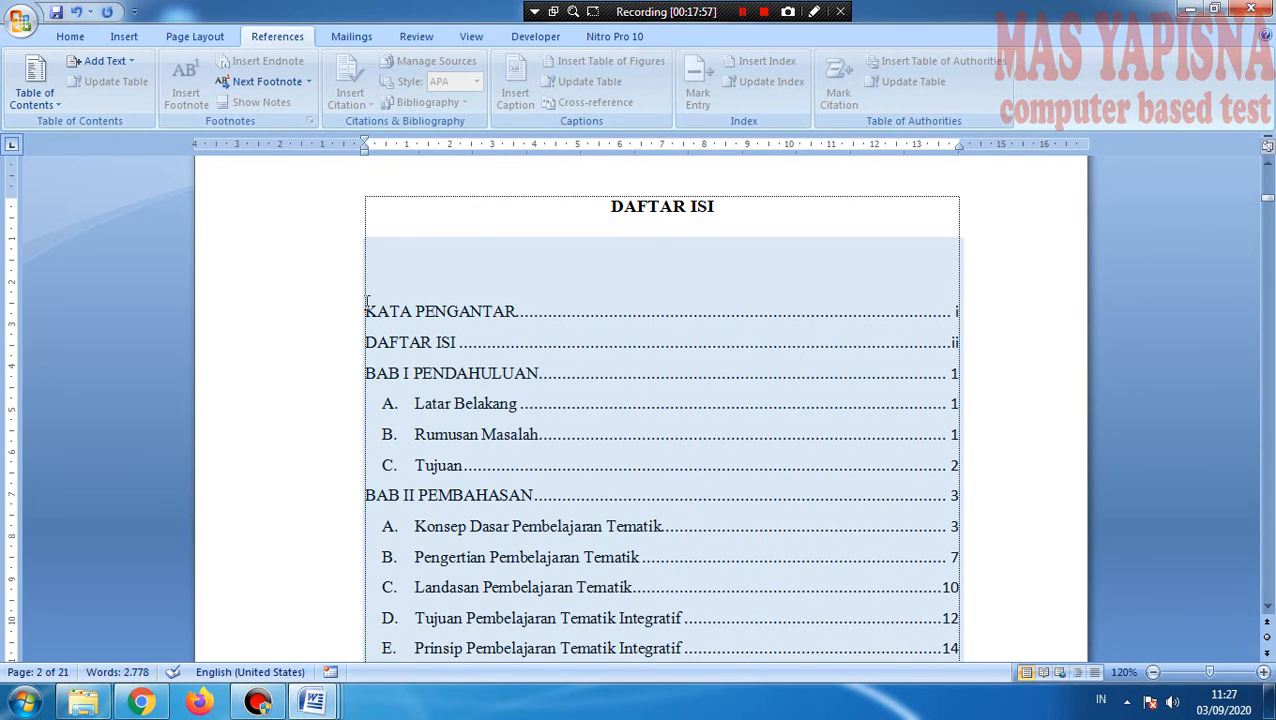
drag(366, 300, 966, 373)
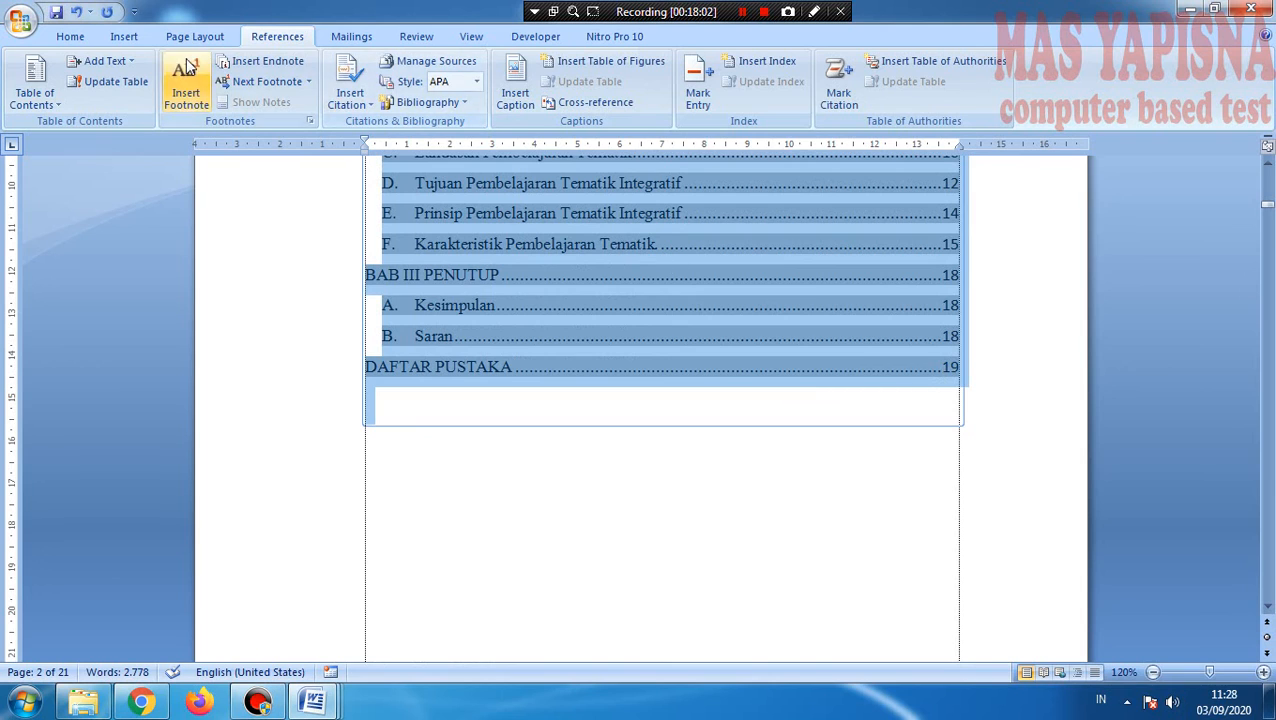
click(70, 37)
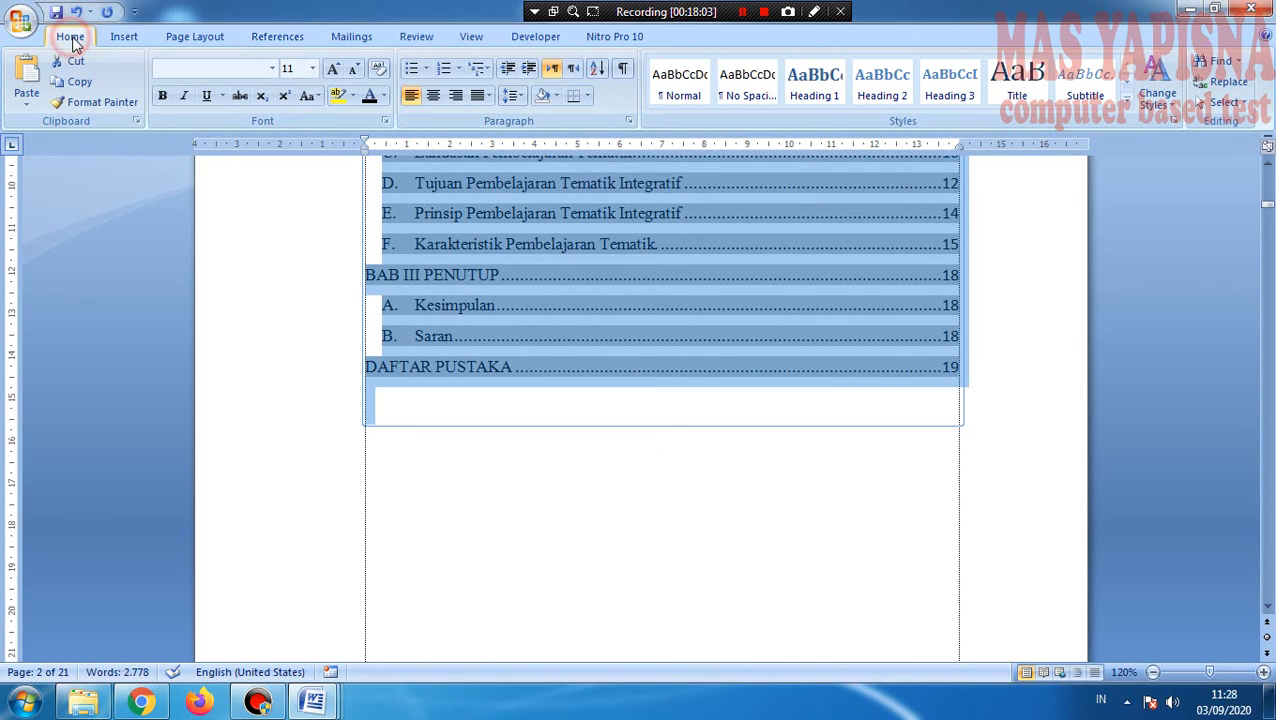
click(273, 68)
click(221, 162)
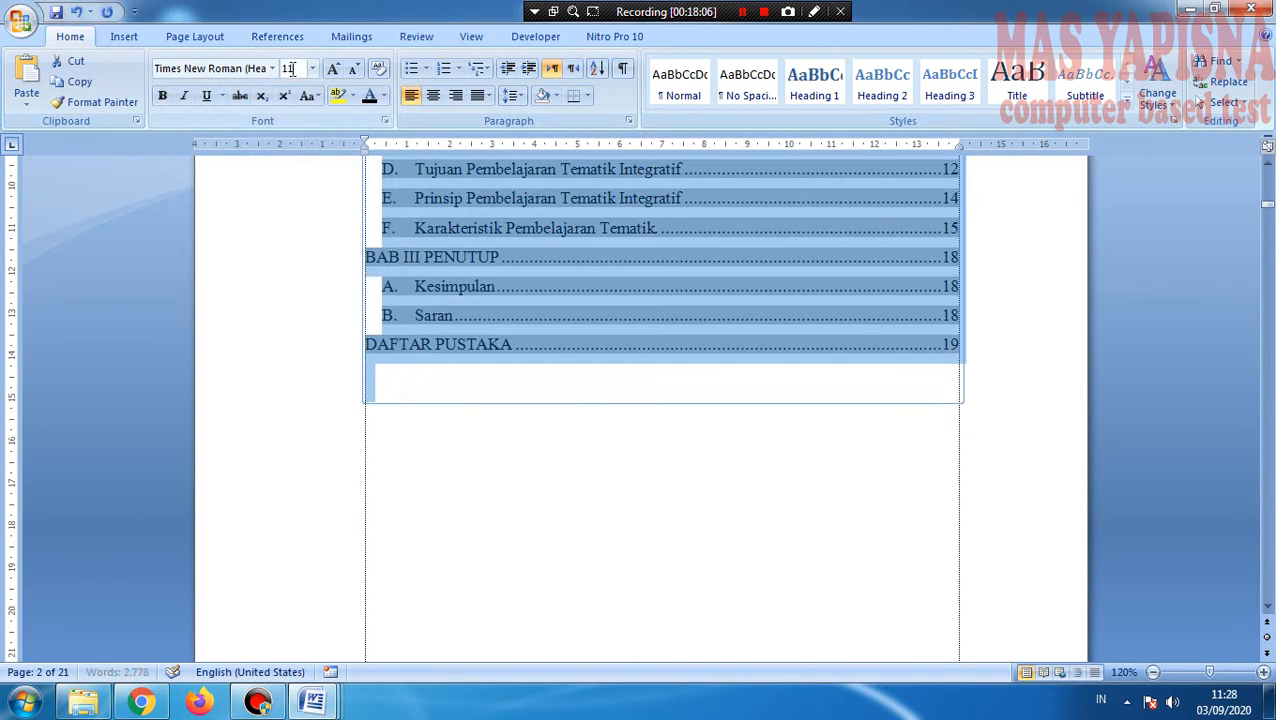
click(313, 69)
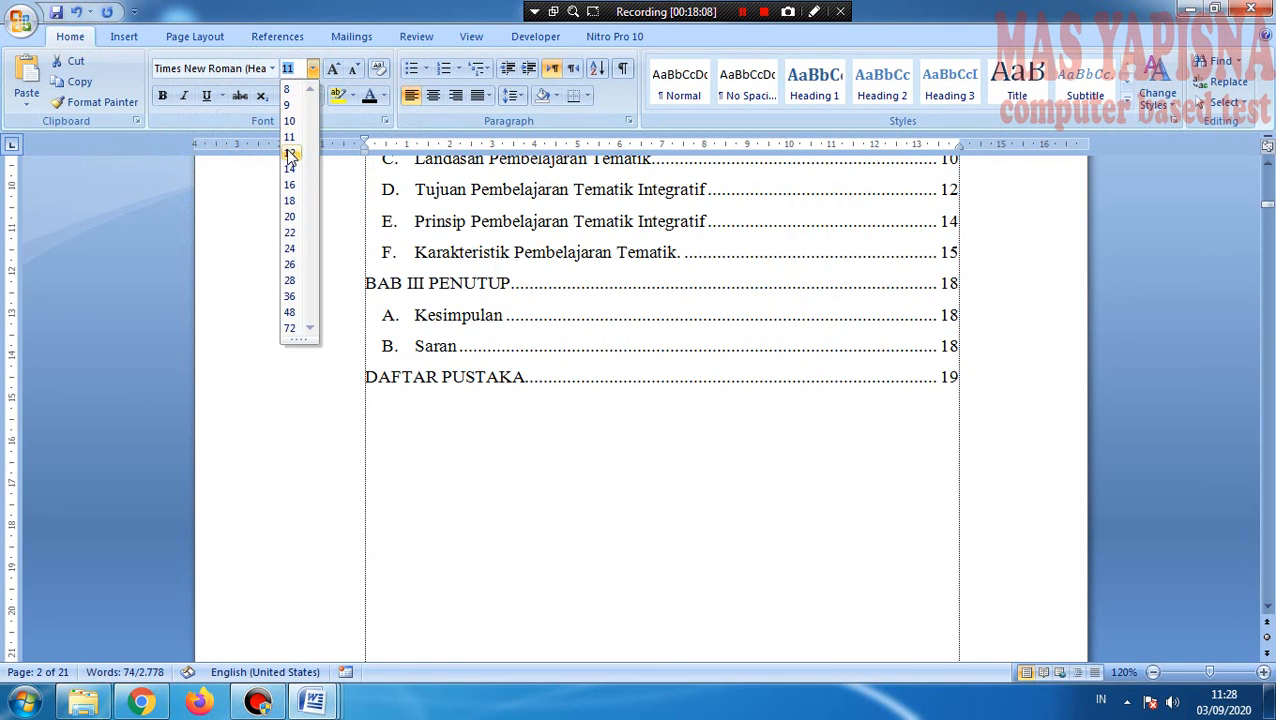
click(289, 152)
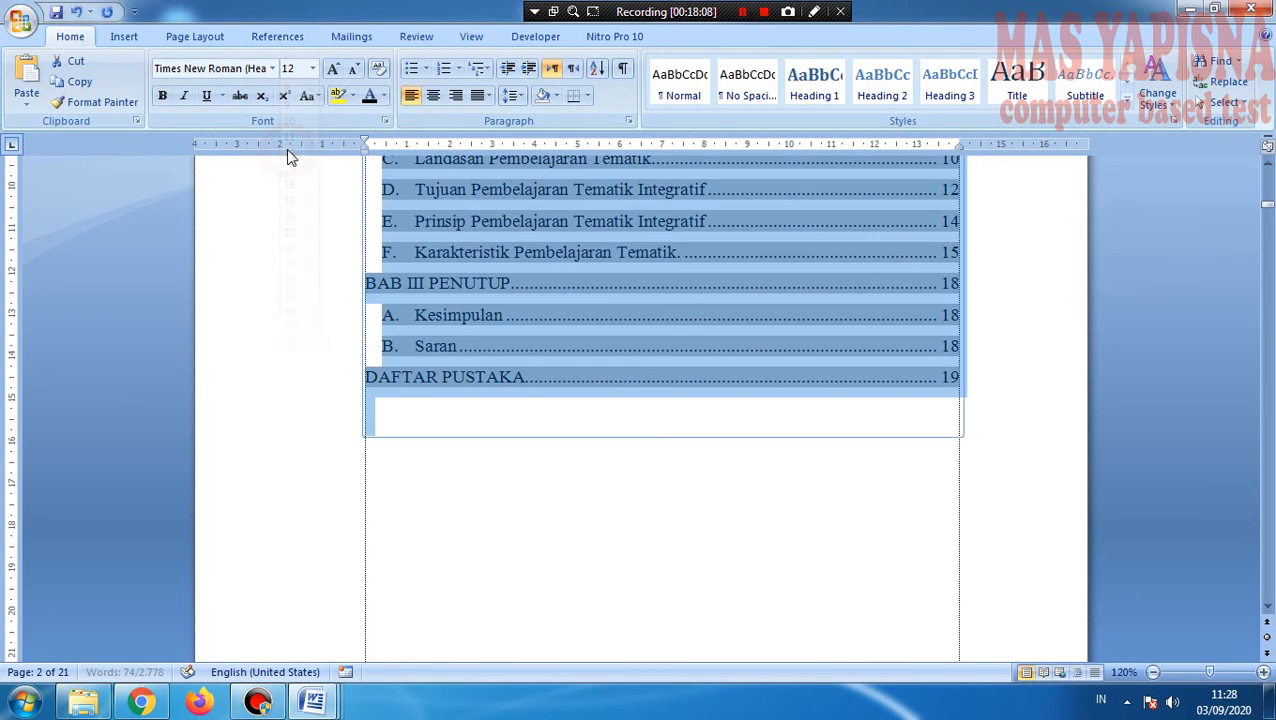
Step: Set the spacing after the table of contents entries to 0 pt and their line spacing to double
click(197, 35)
click(818, 106)
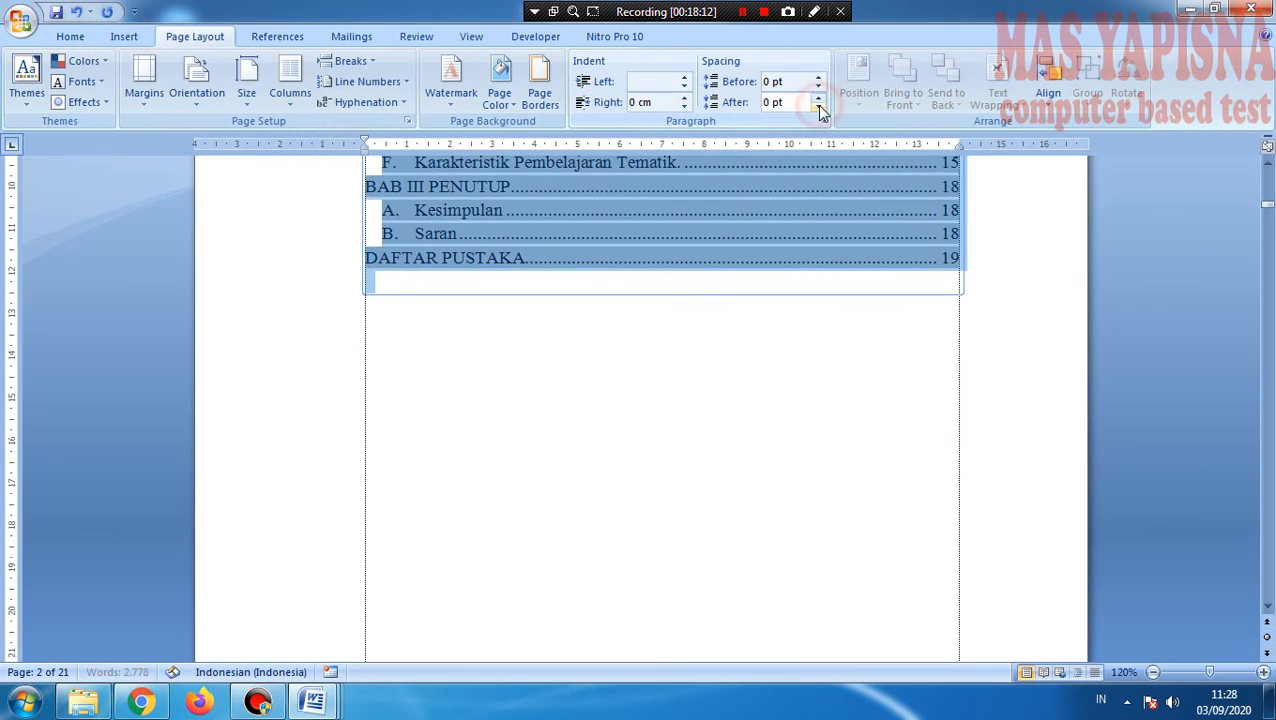
key(ctrl+2)
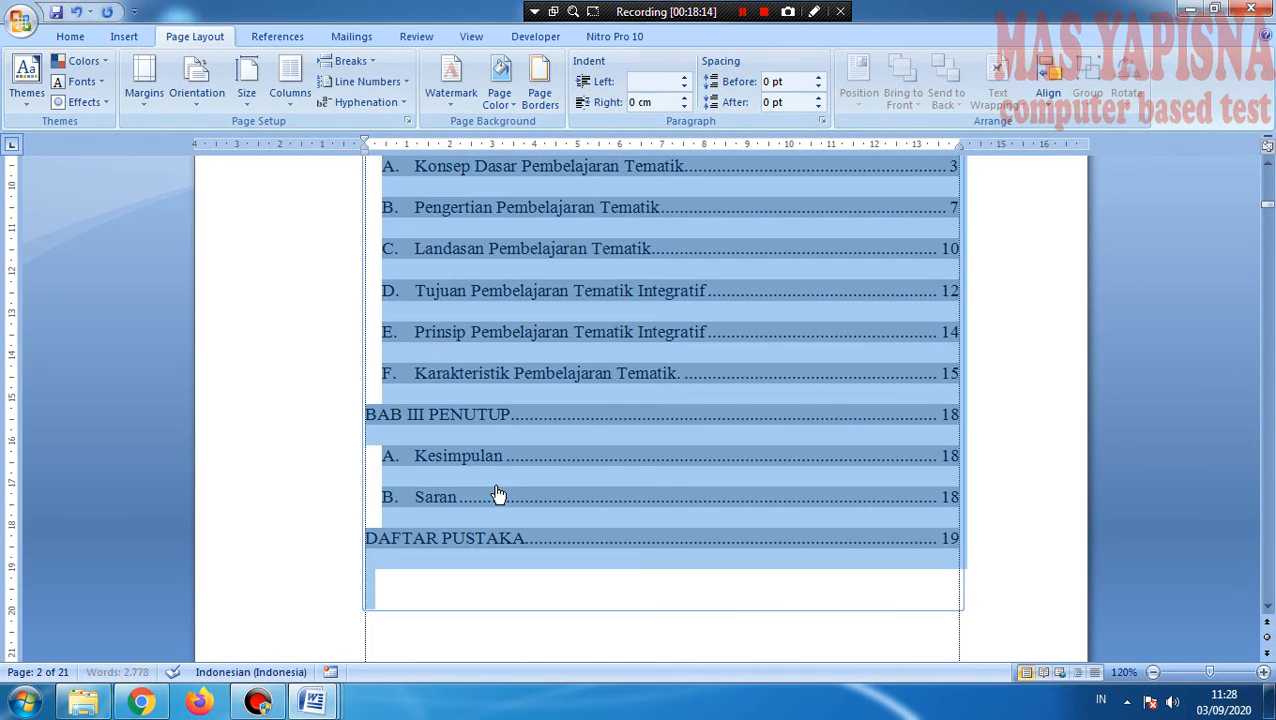
Step: Examine the formatted table of contents from the DAFTAR ISI title down to DAFTAR PUSTAKA and on to BAB I
click(615, 602)
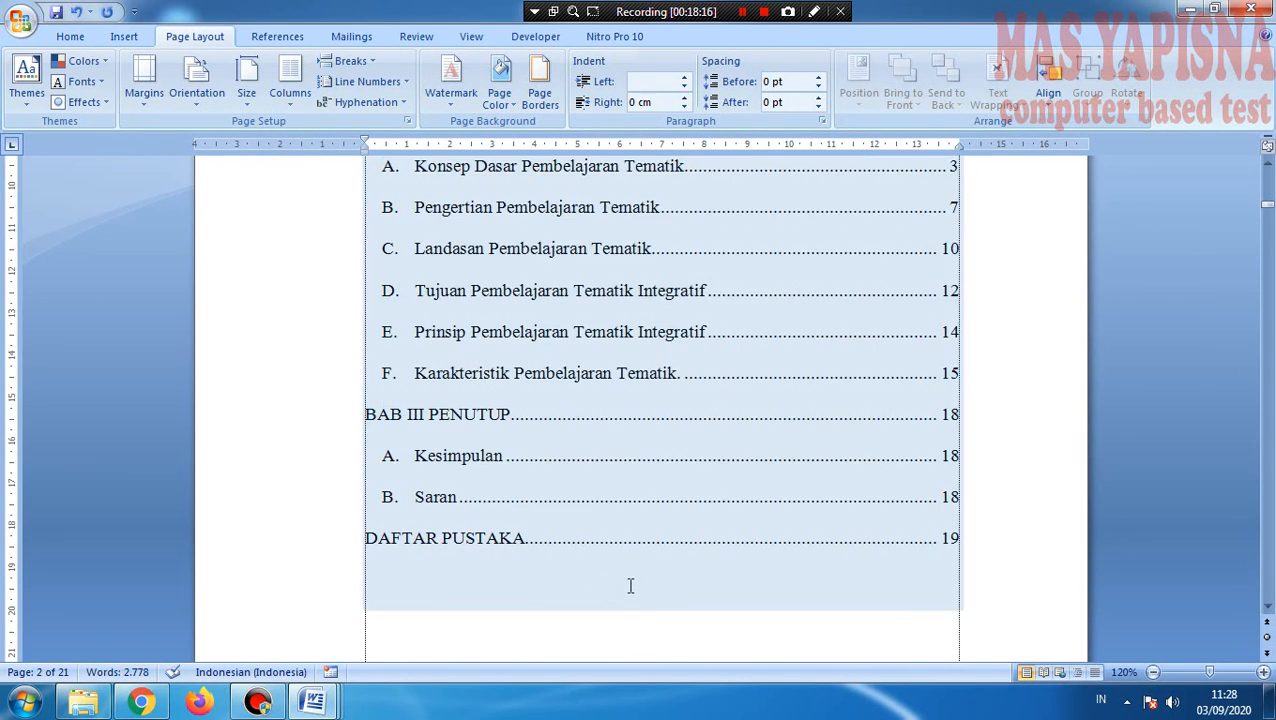
scroll(743, 521, down, 5)
scroll(814, 487, up, 10)
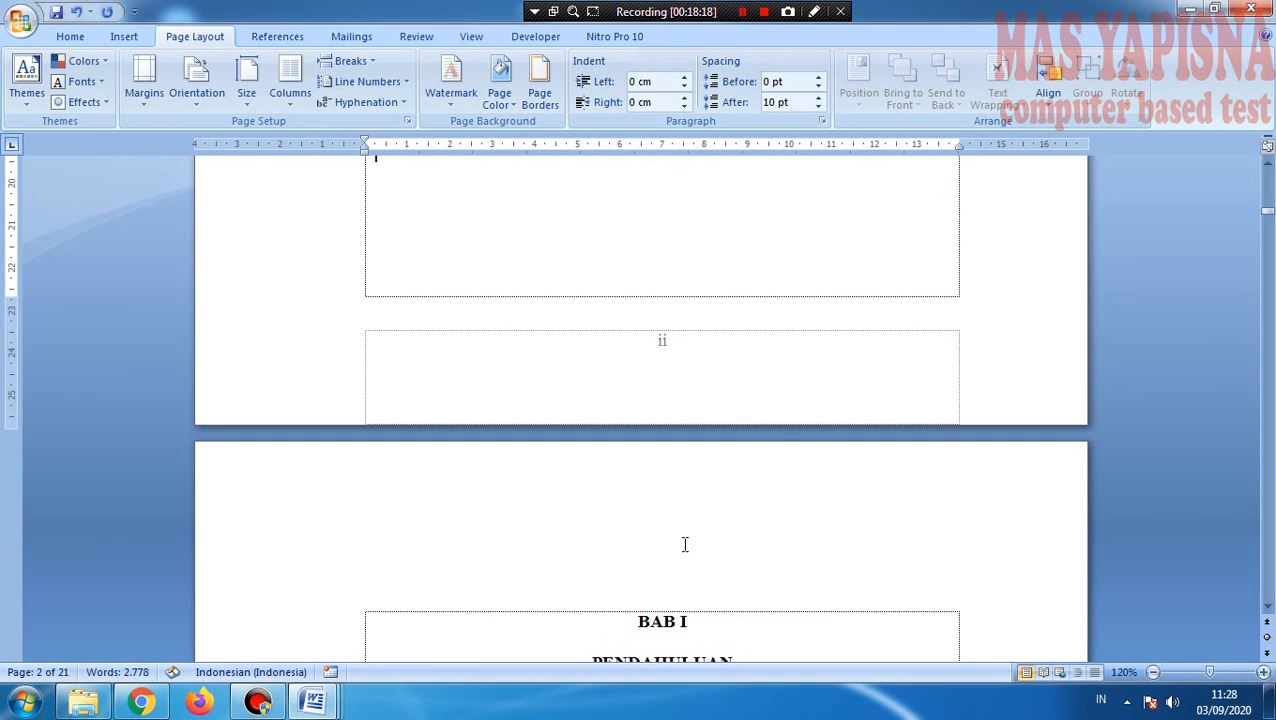
scroll(850, 470, up, 4)
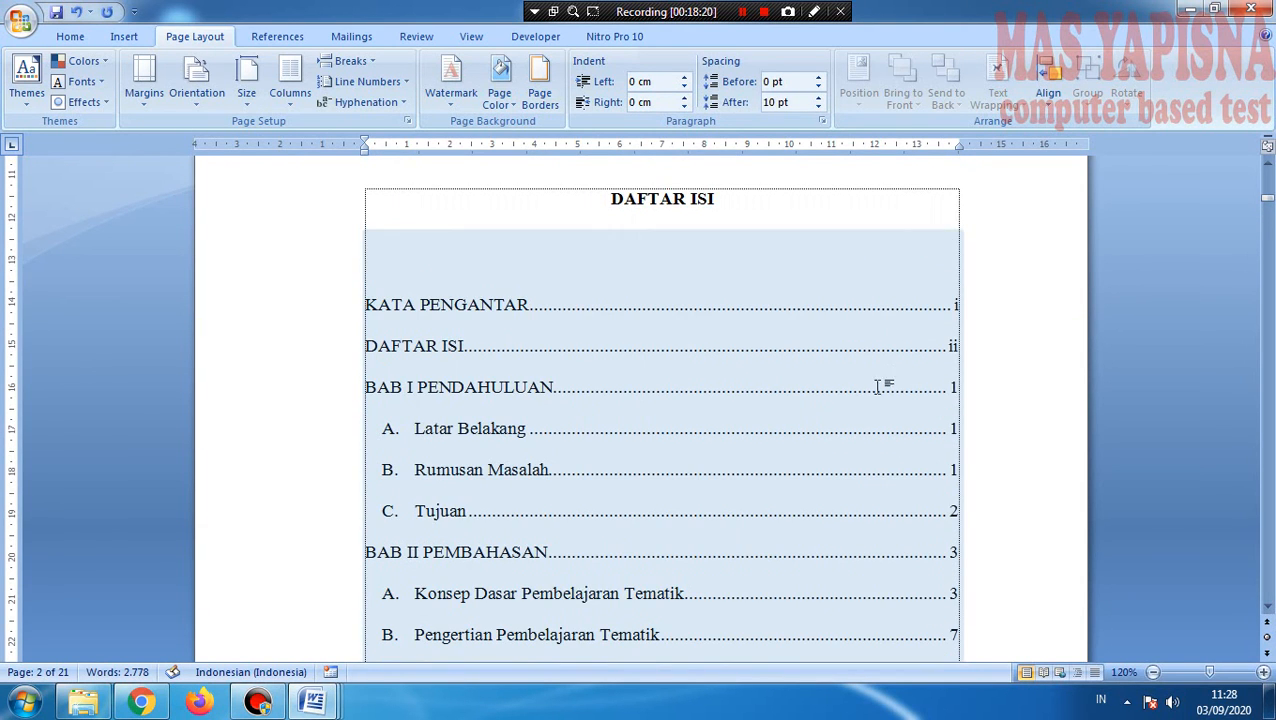
click(818, 204)
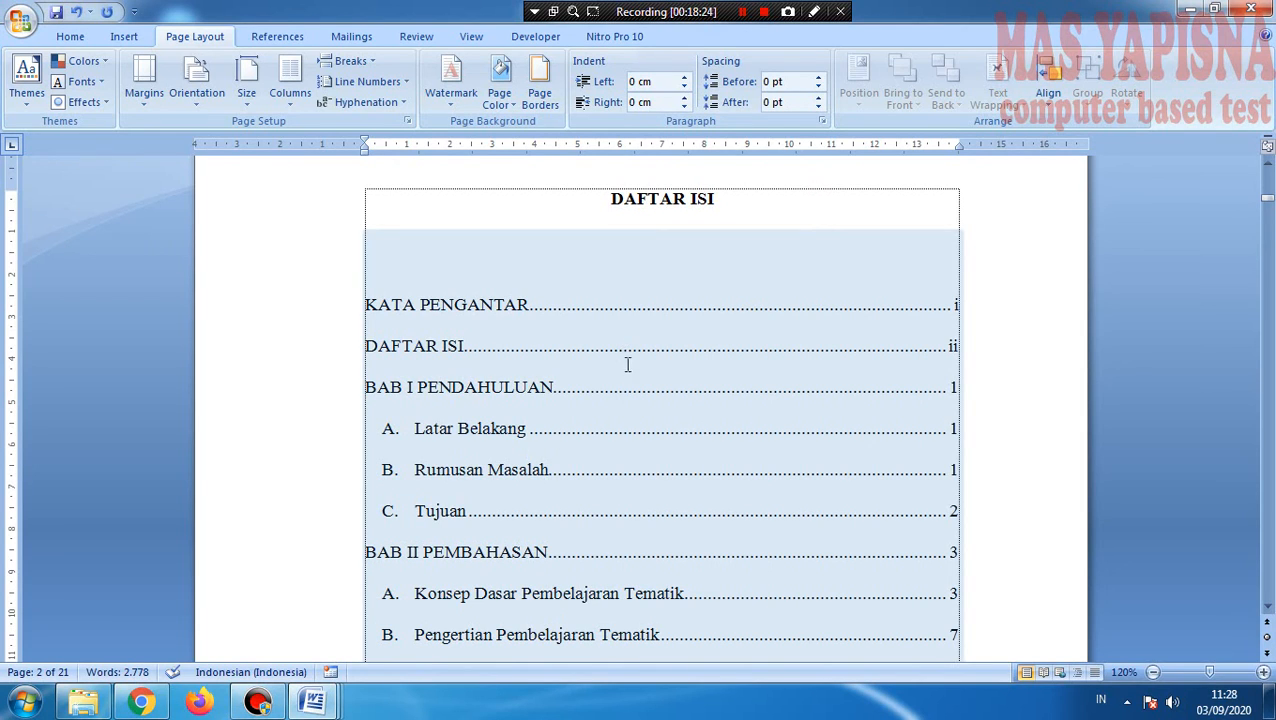
scroll(772, 353, down, 5)
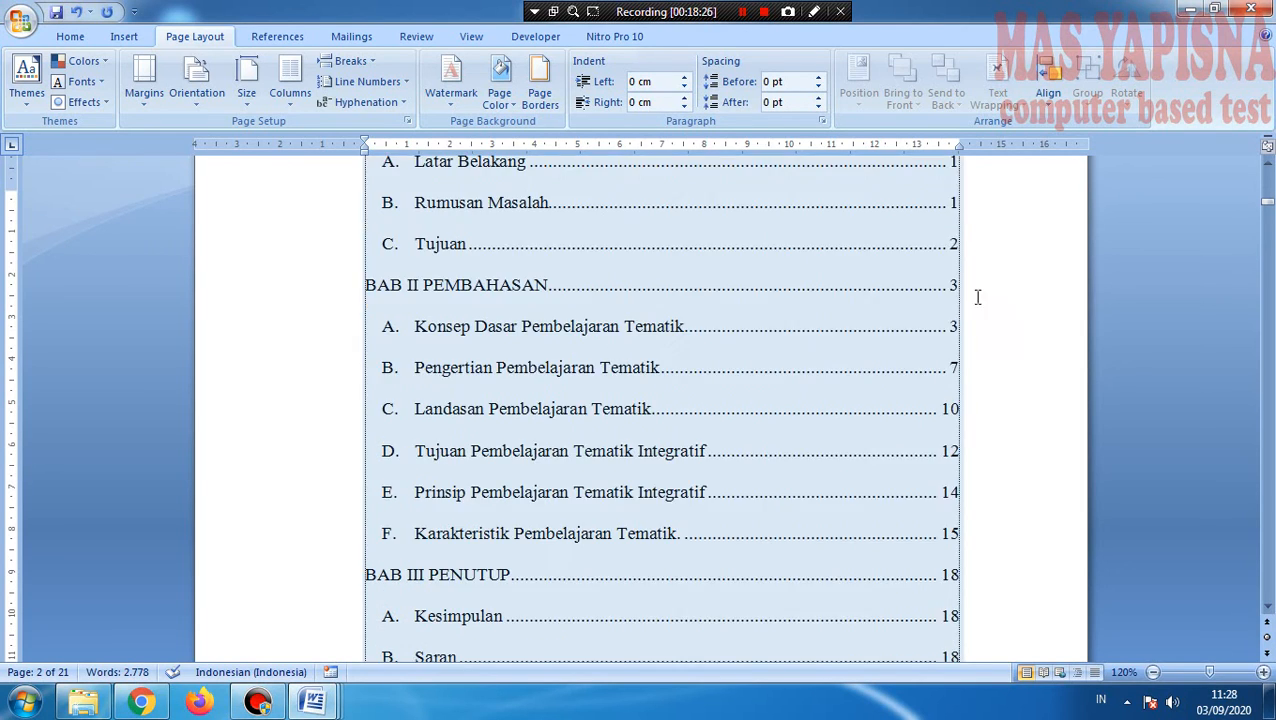
click(1017, 373)
scroll(631, 615, down, 6)
scroll(631, 615, down, 6)
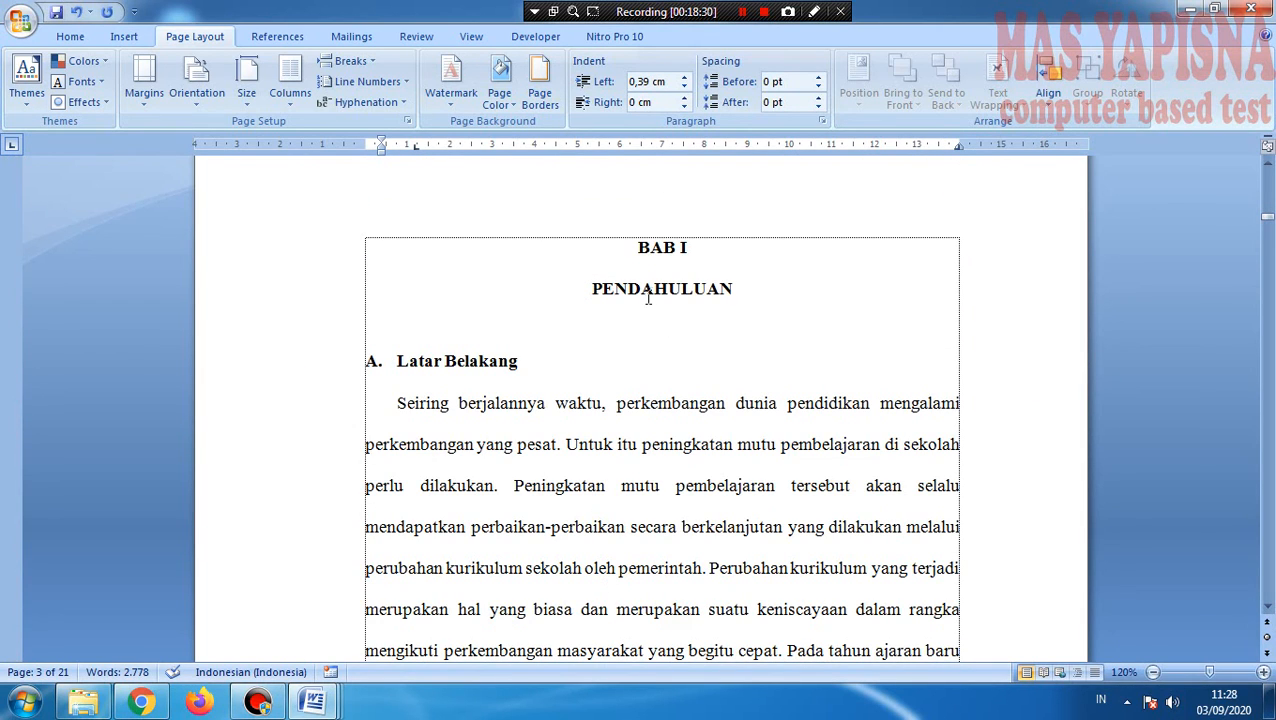
Step: Add seven blank lines above the B. Rumusan Masalah heading in BAB I to push it onto the next page
scroll(643, 313, down, 6)
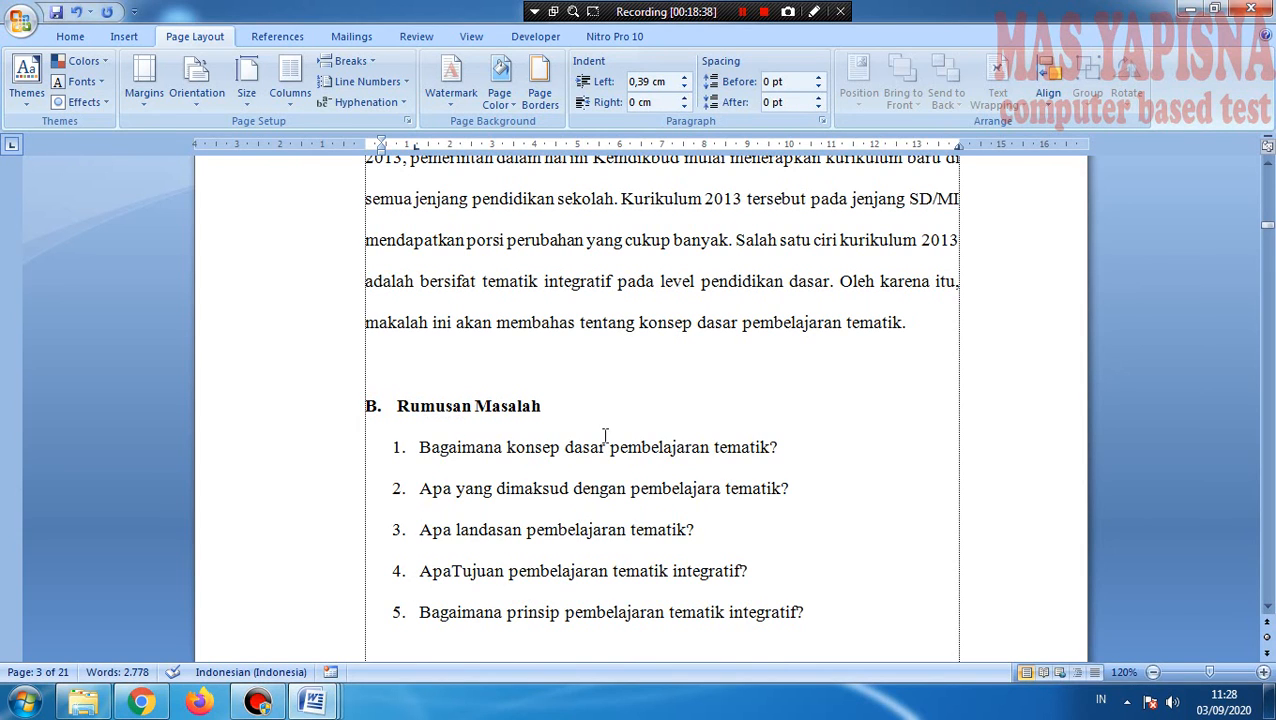
scroll(836, 501, down, 2)
scroll(675, 560, up, 2)
click(392, 374)
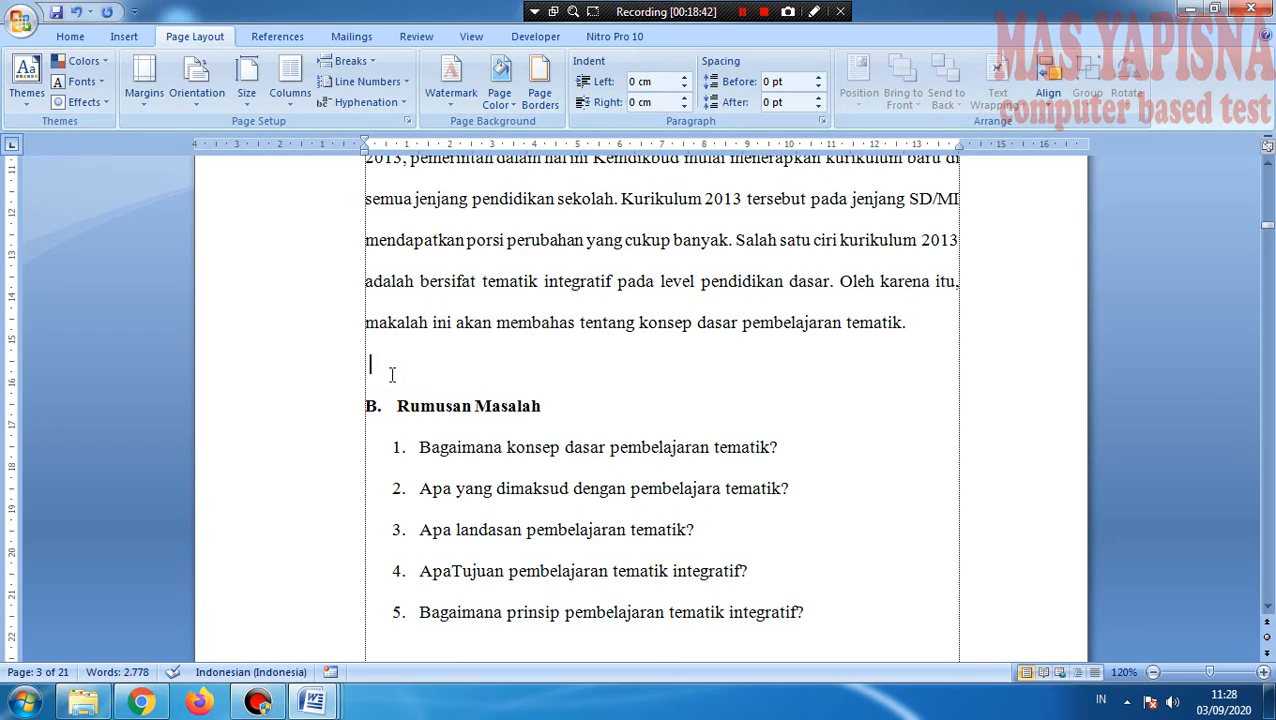
scroll(710, 346, up, 3)
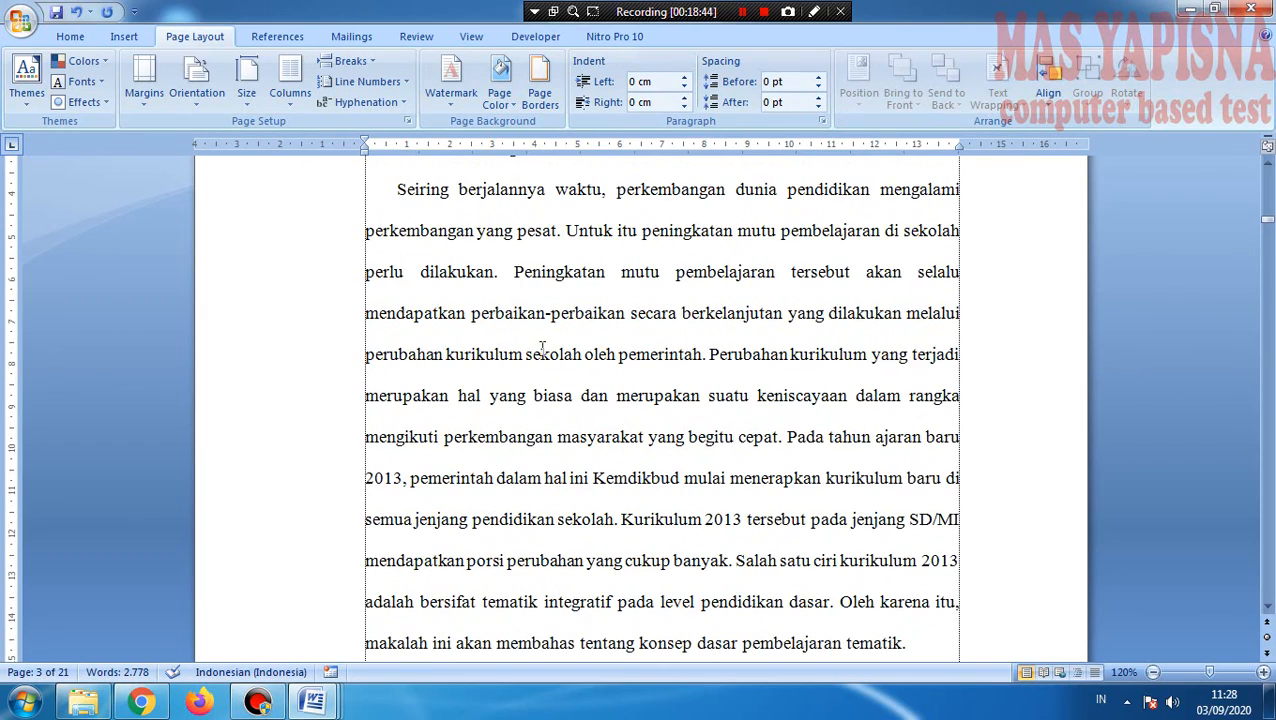
scroll(542, 347, up, 1)
scroll(548, 378, down, 3)
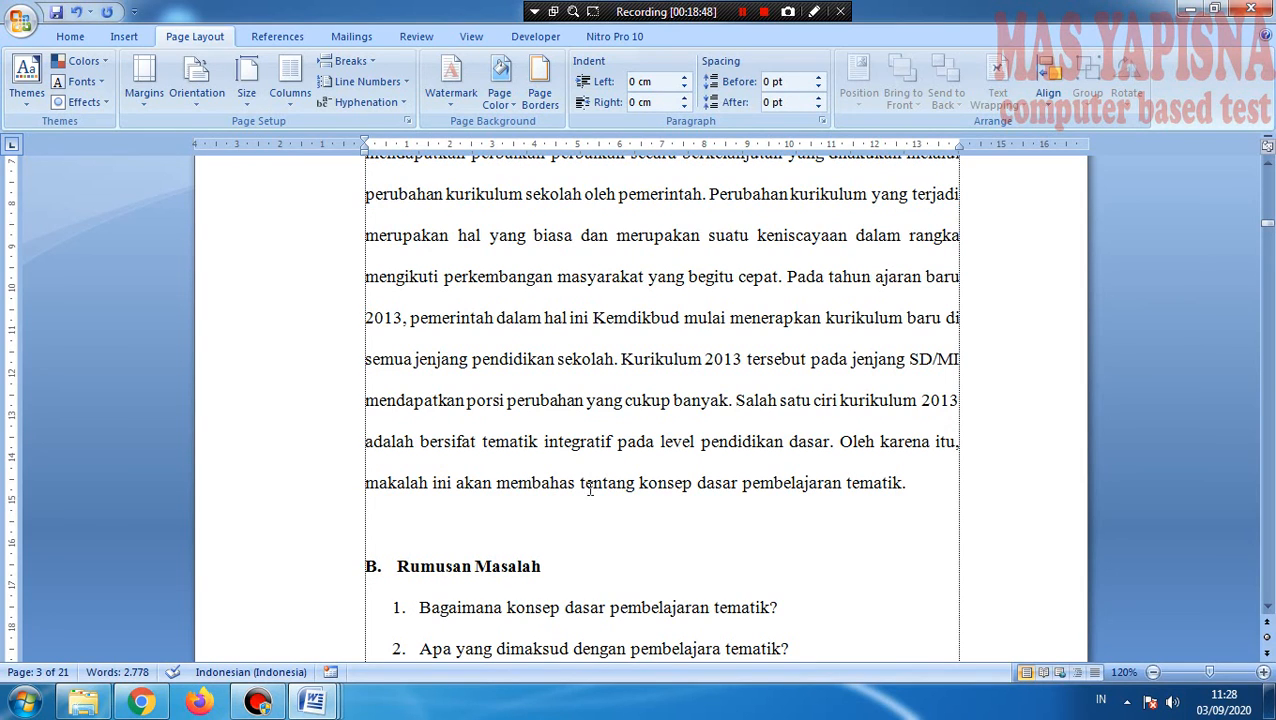
scroll(619, 458, down, 2)
click(364, 367)
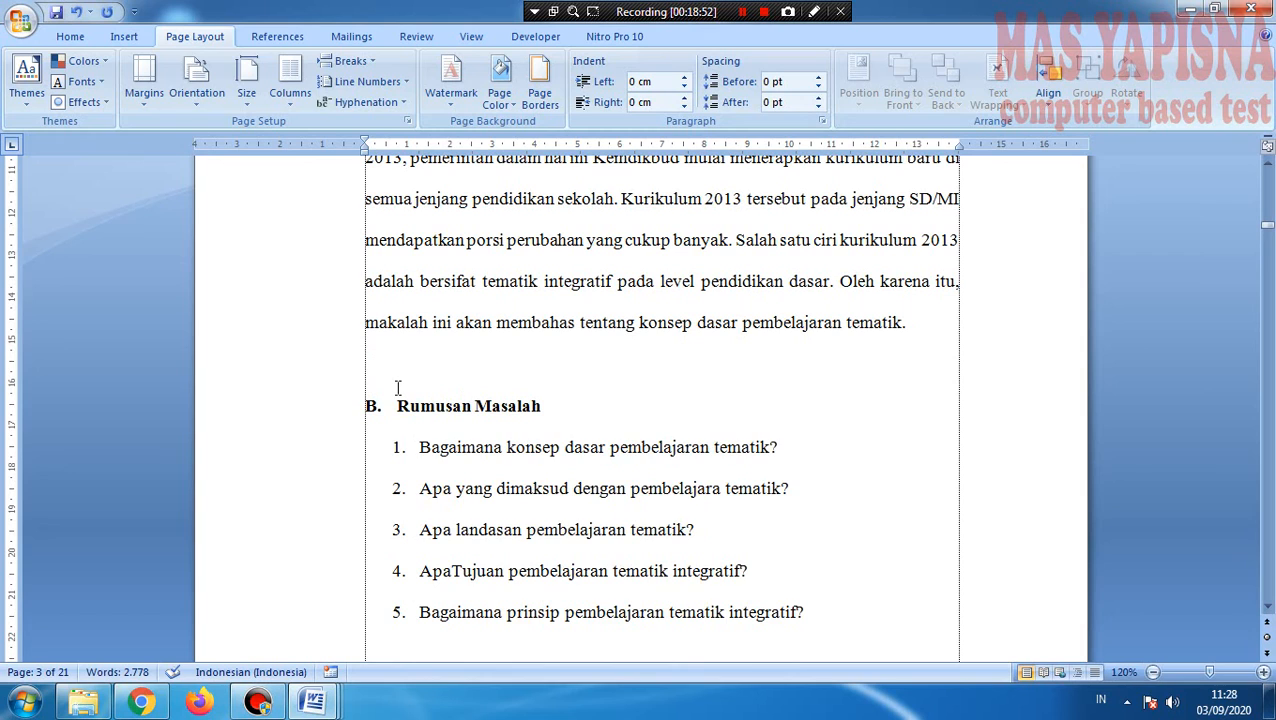
key(Return)
key(Return)
key(Return)
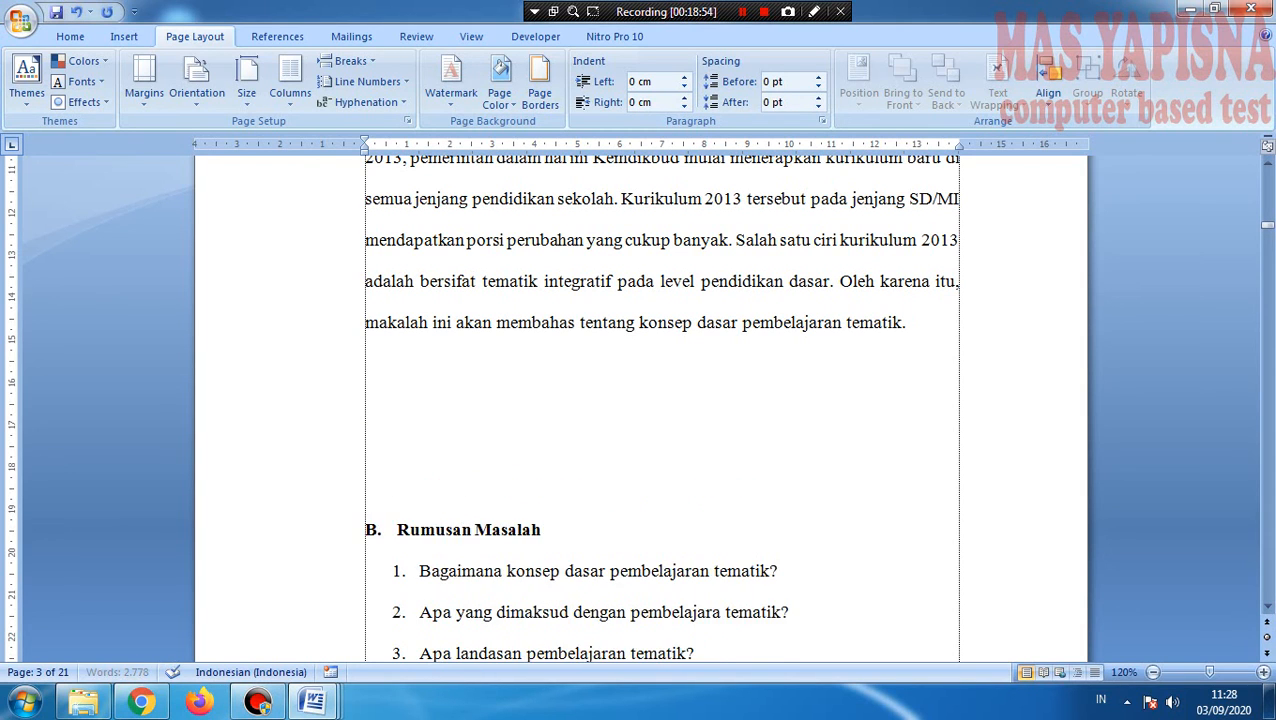
key(Return)
key(Return)
key(Return)
key(Return)
scroll(398, 383, down, 4)
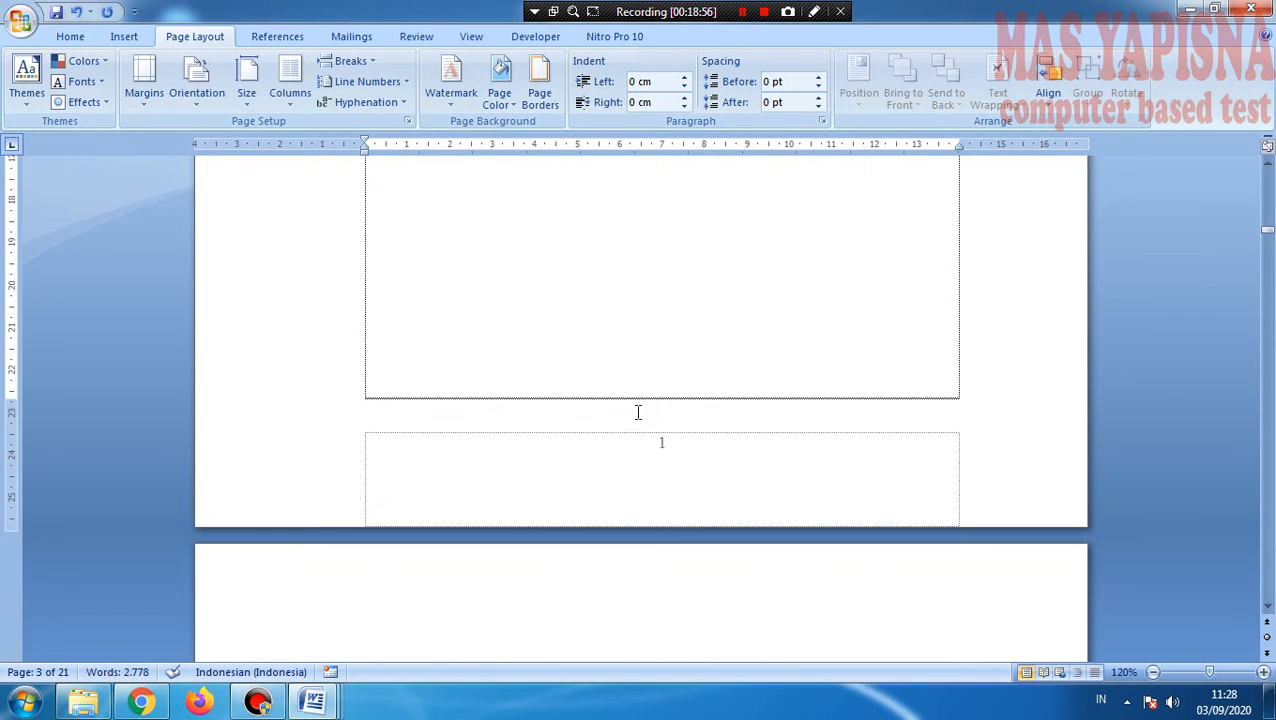
Step: Compare the new page position of the B. Rumusan Masalah heading with the page number listed in the table of contents
scroll(601, 519, down, 14)
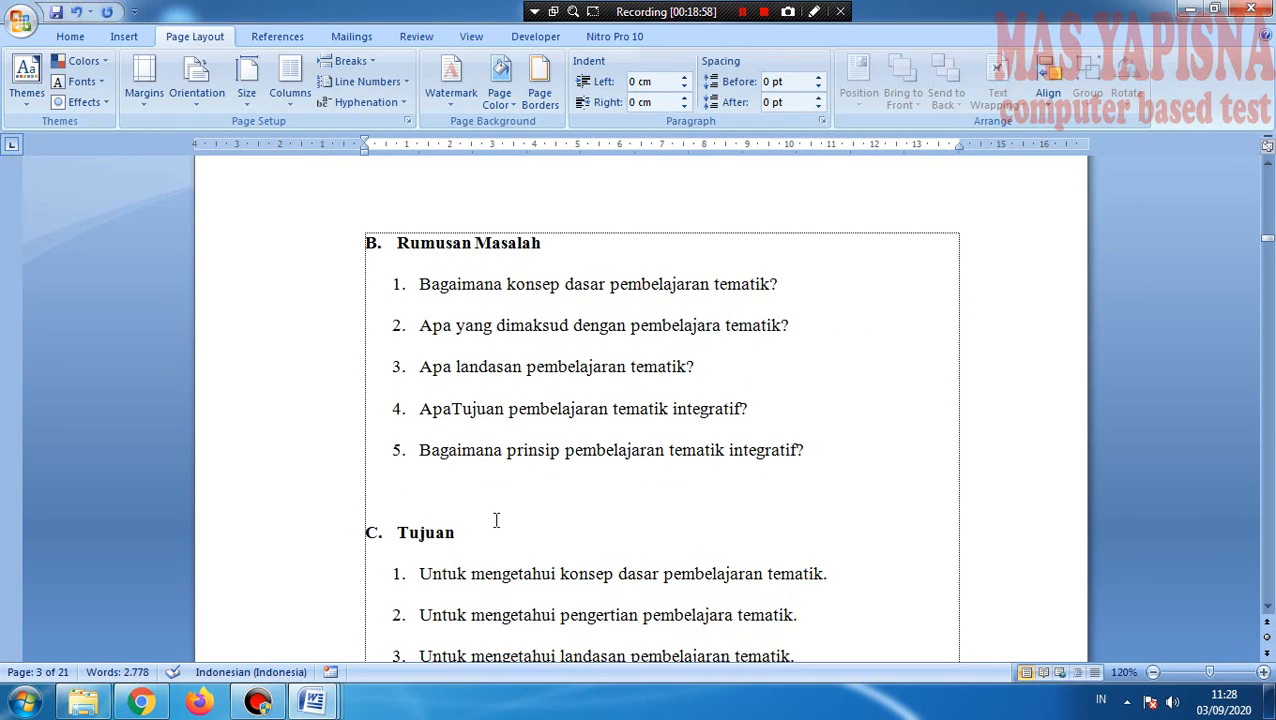
scroll(823, 575, up, 15)
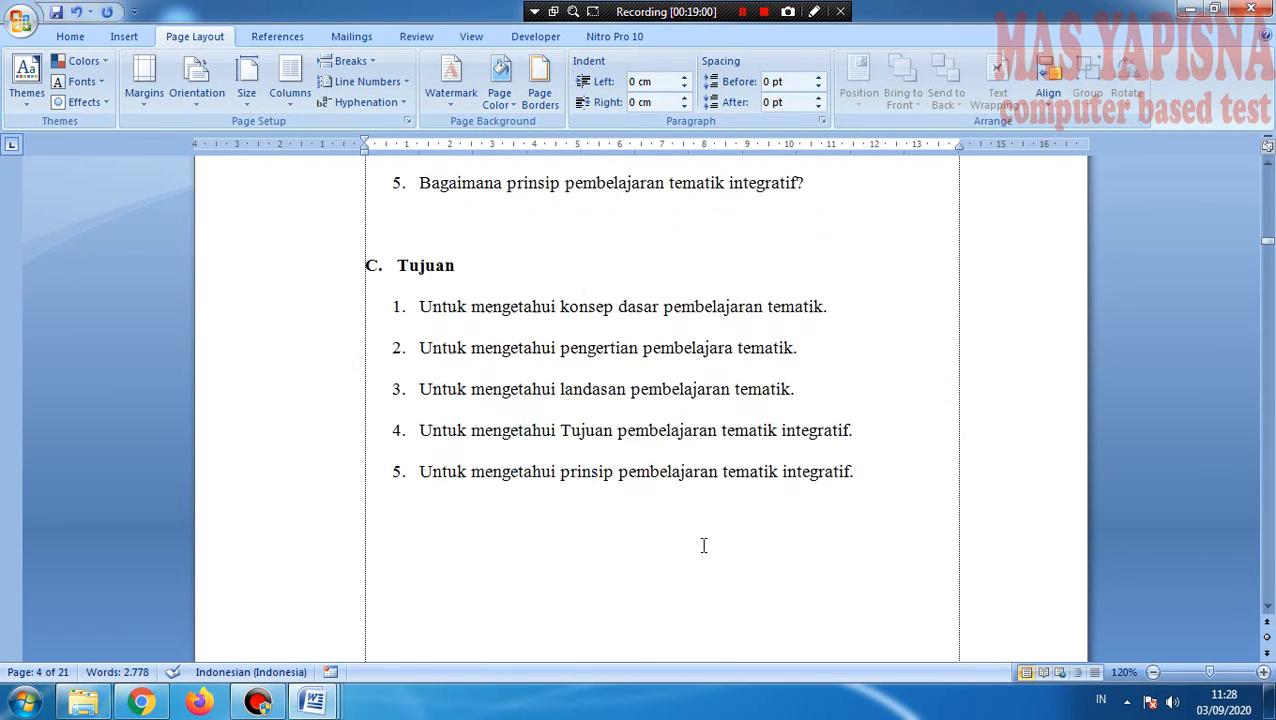
scroll(840, 395, up, 12)
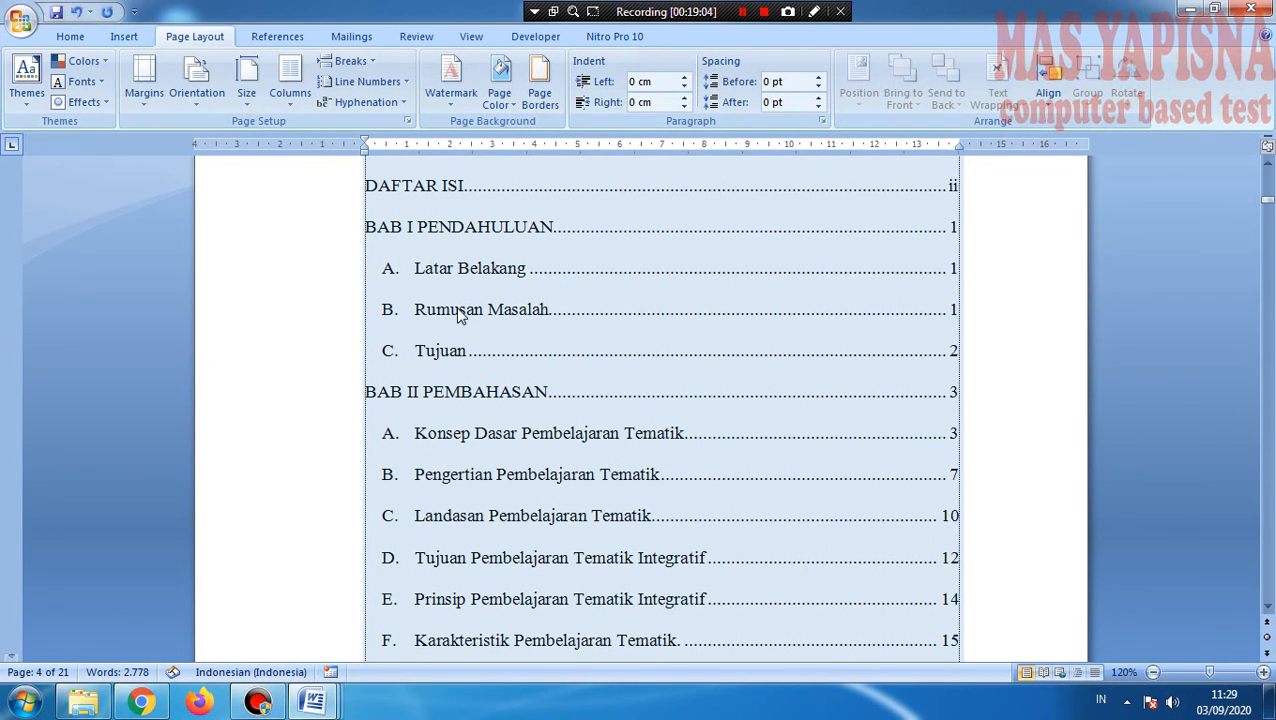
click(990, 318)
click(957, 318)
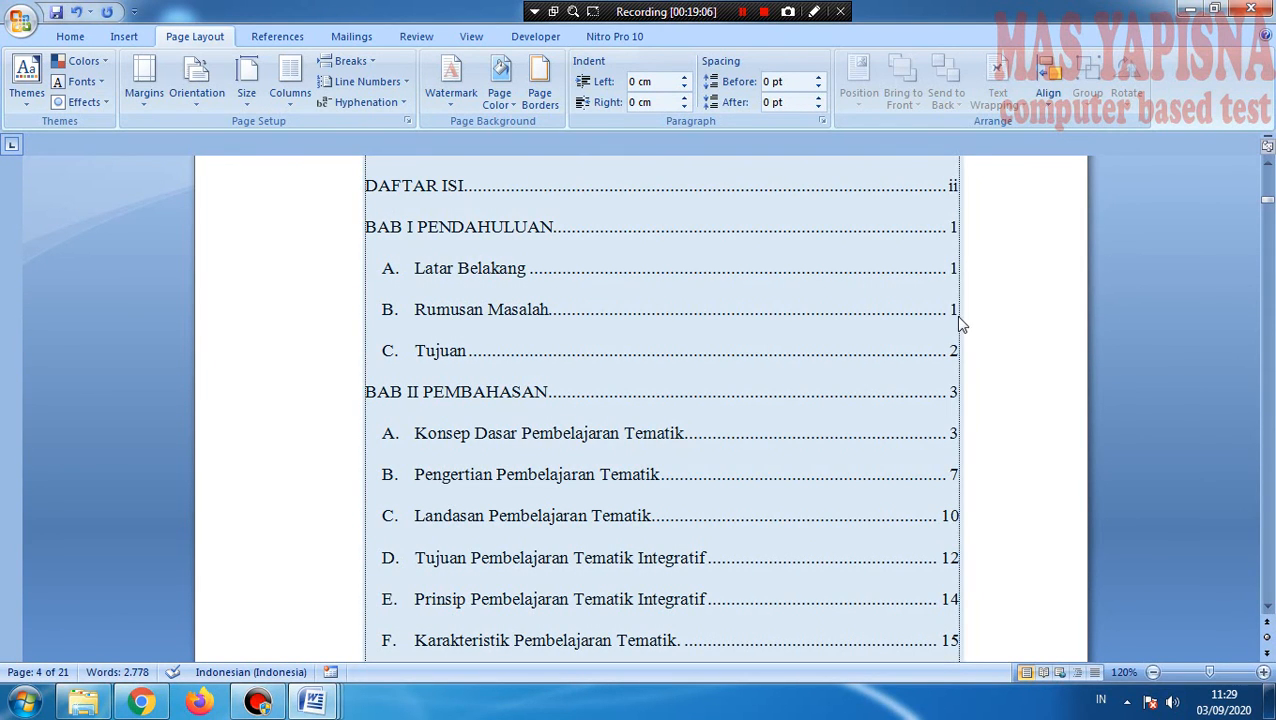
scroll(527, 412, up, 2)
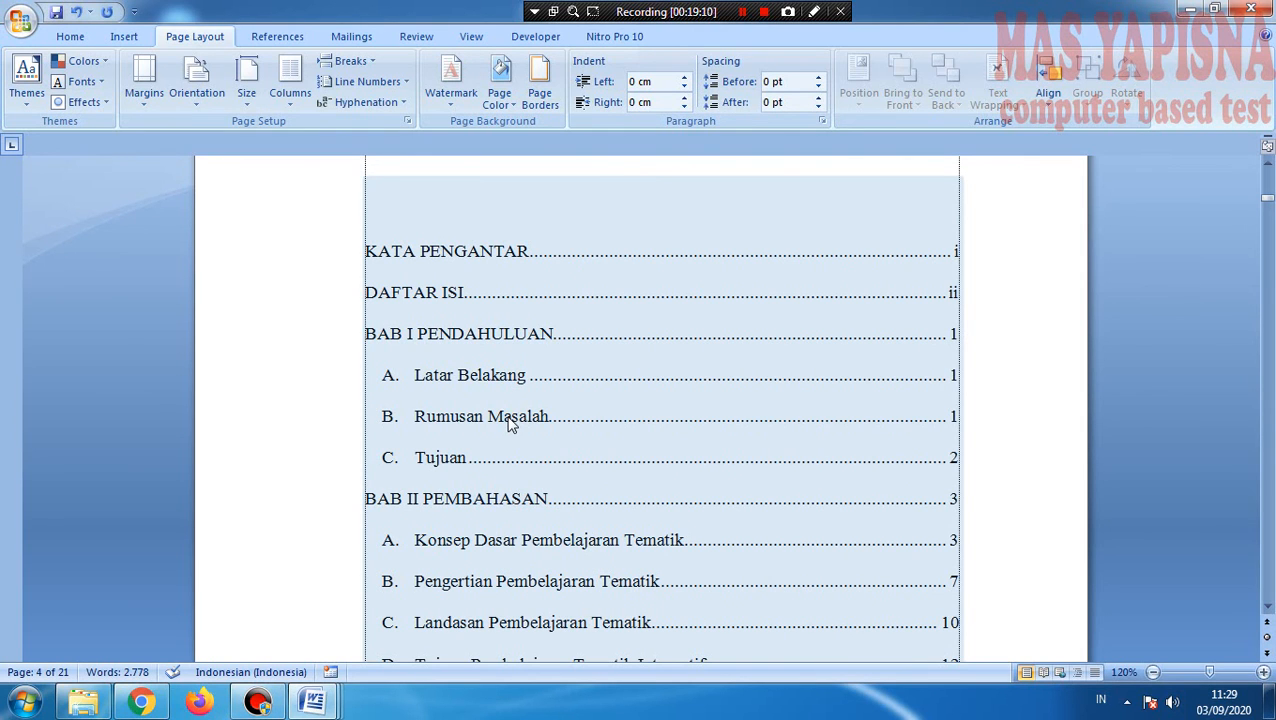
scroll(635, 541, down, 15)
scroll(636, 538, down, 15)
scroll(636, 538, down, 4)
scroll(456, 305, up, 2)
scroll(644, 538, down, 11)
scroll(654, 556, down, 2)
scroll(692, 456, up, 12)
scroll(692, 443, up, 20)
scroll(692, 442, up, 1)
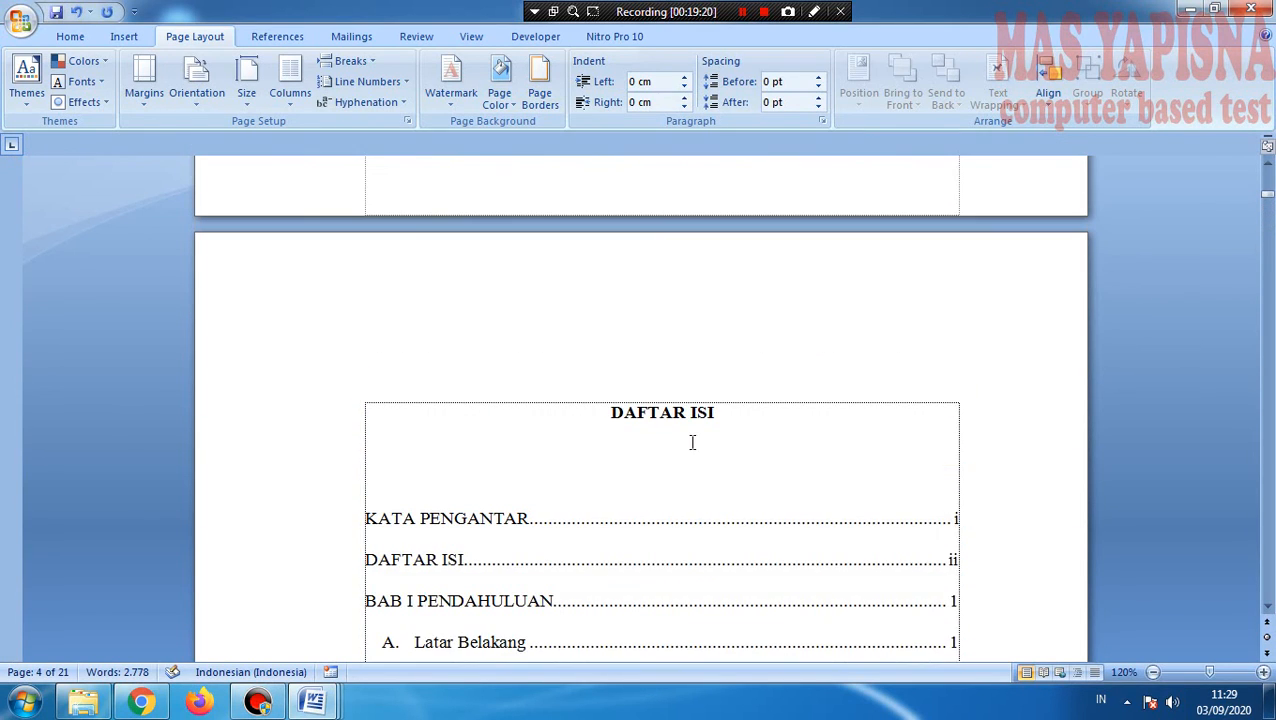
Step: Update the entire table of contents and check the page number of the Rumusan Masalah entry
click(440, 488)
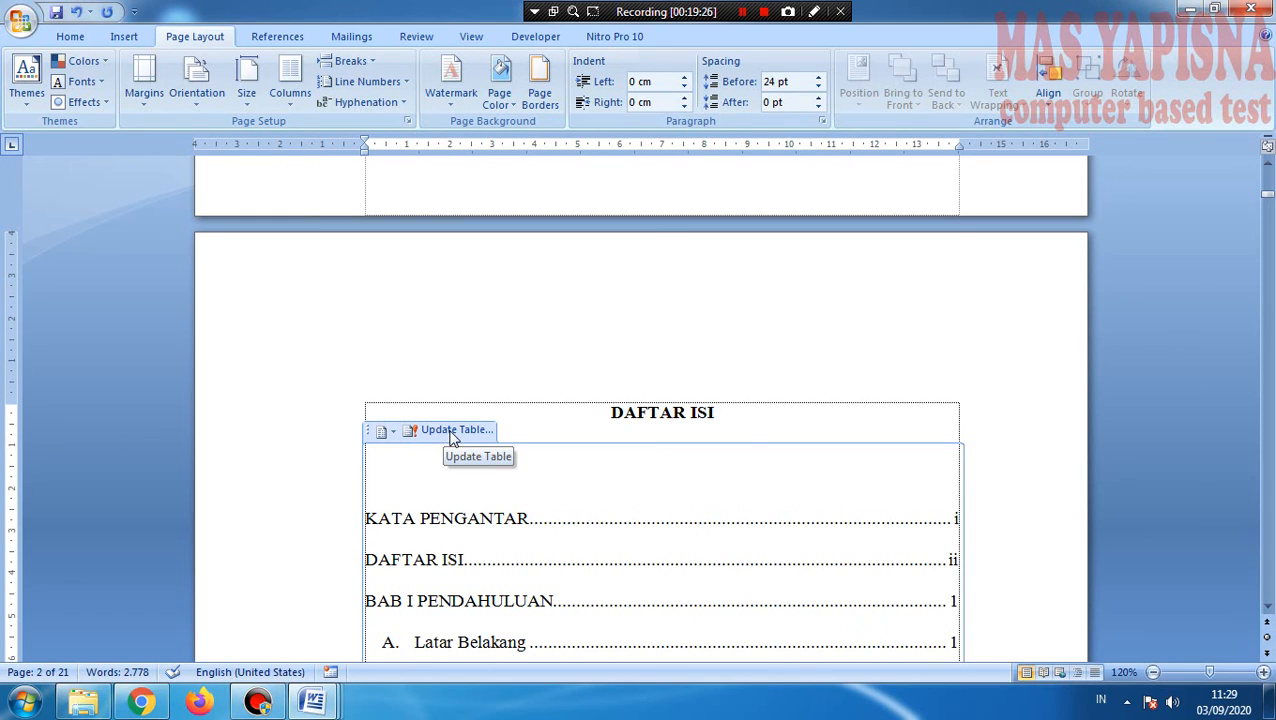
click(452, 432)
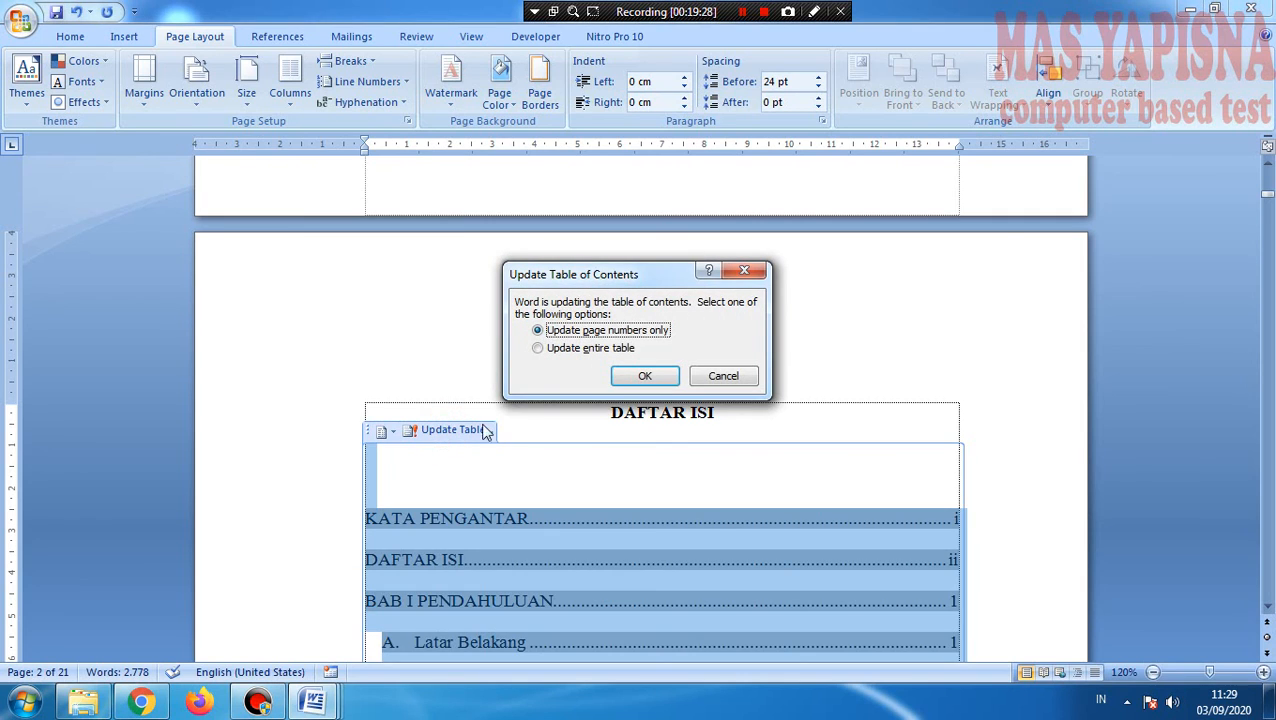
click(565, 350)
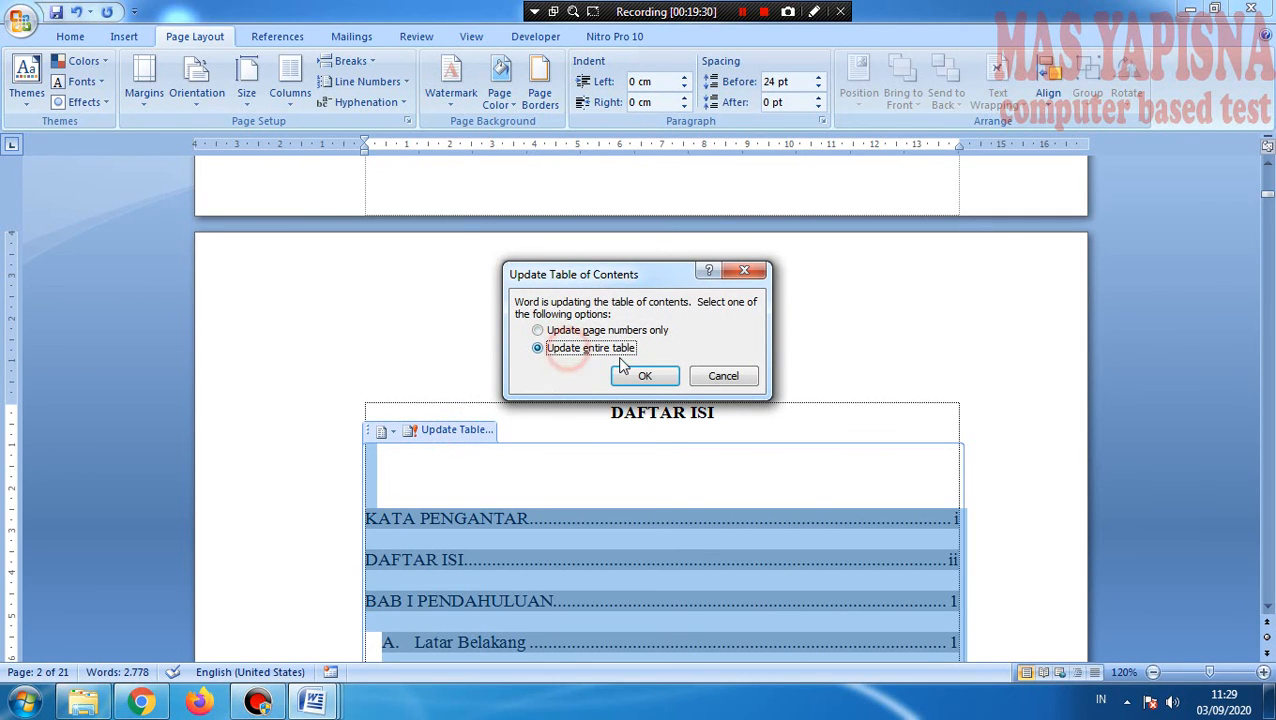
click(644, 375)
scroll(740, 523, down, 2)
scroll(712, 447, down, 1)
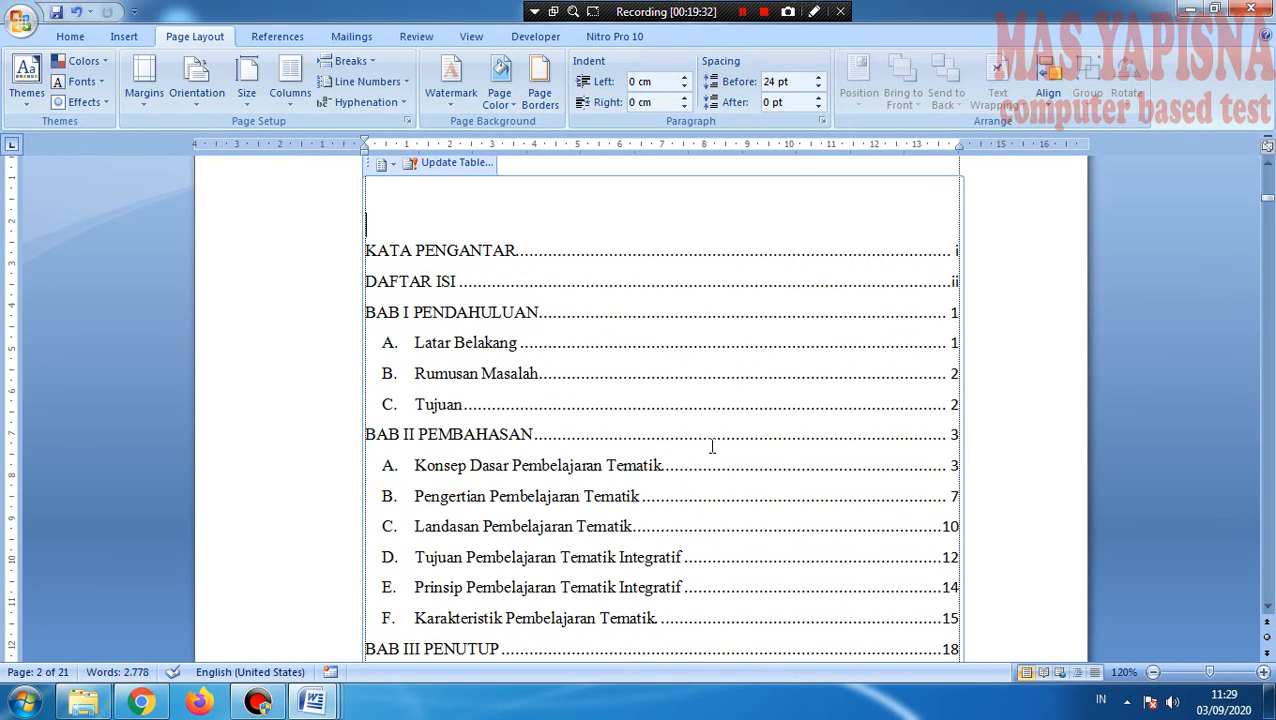
drag(428, 372, 965, 376)
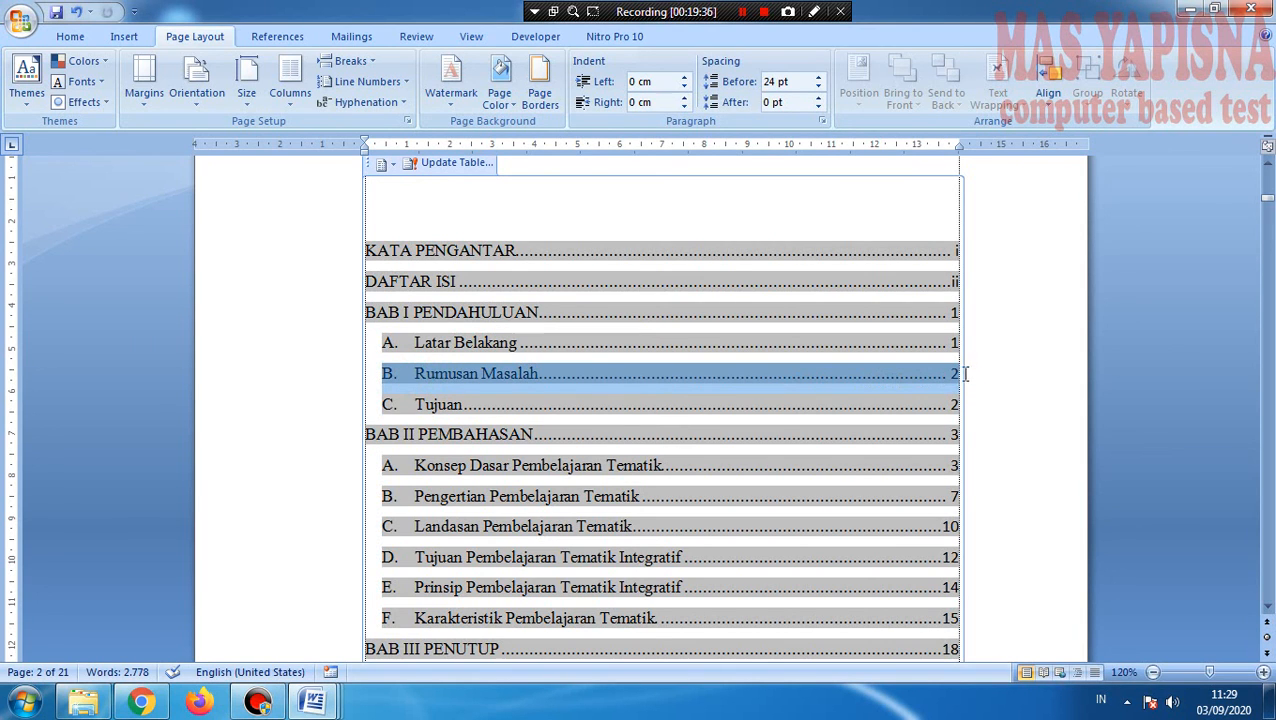
click(951, 376)
click(829, 385)
Step: Set the spacing before and after all table of contents entries to 0 pt
drag(403, 215, 932, 535)
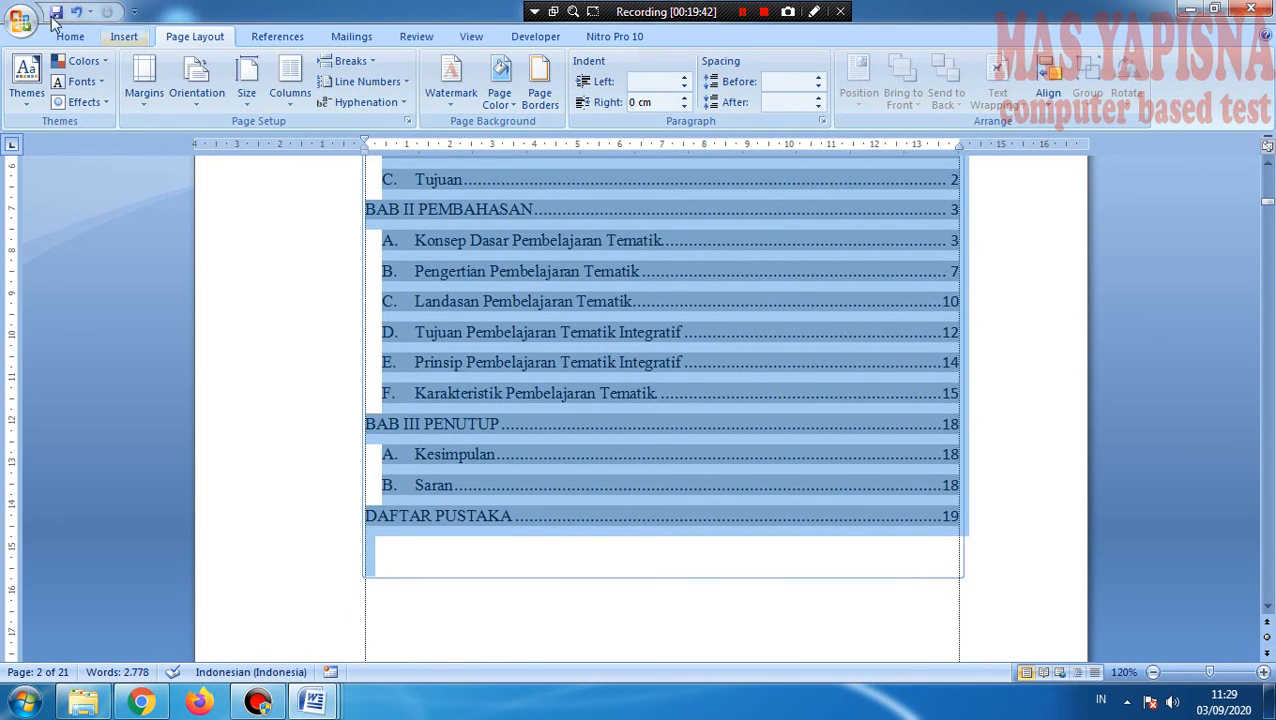
click(818, 88)
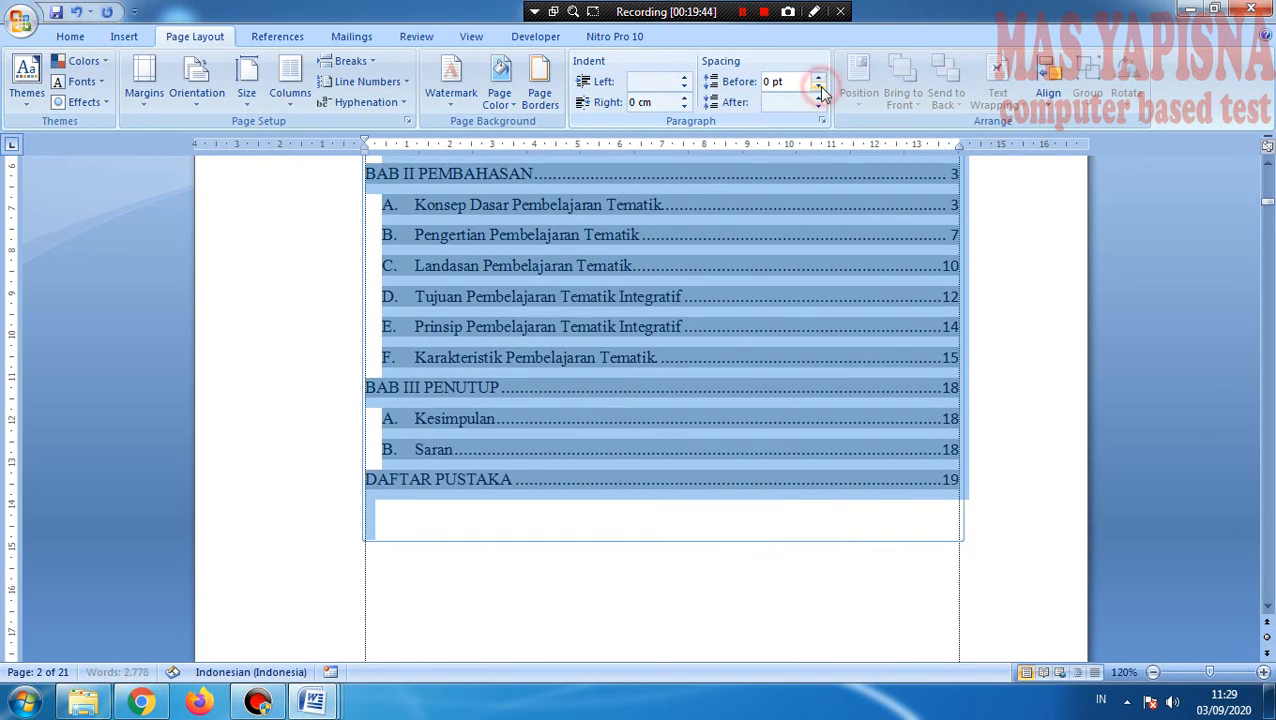
click(818, 107)
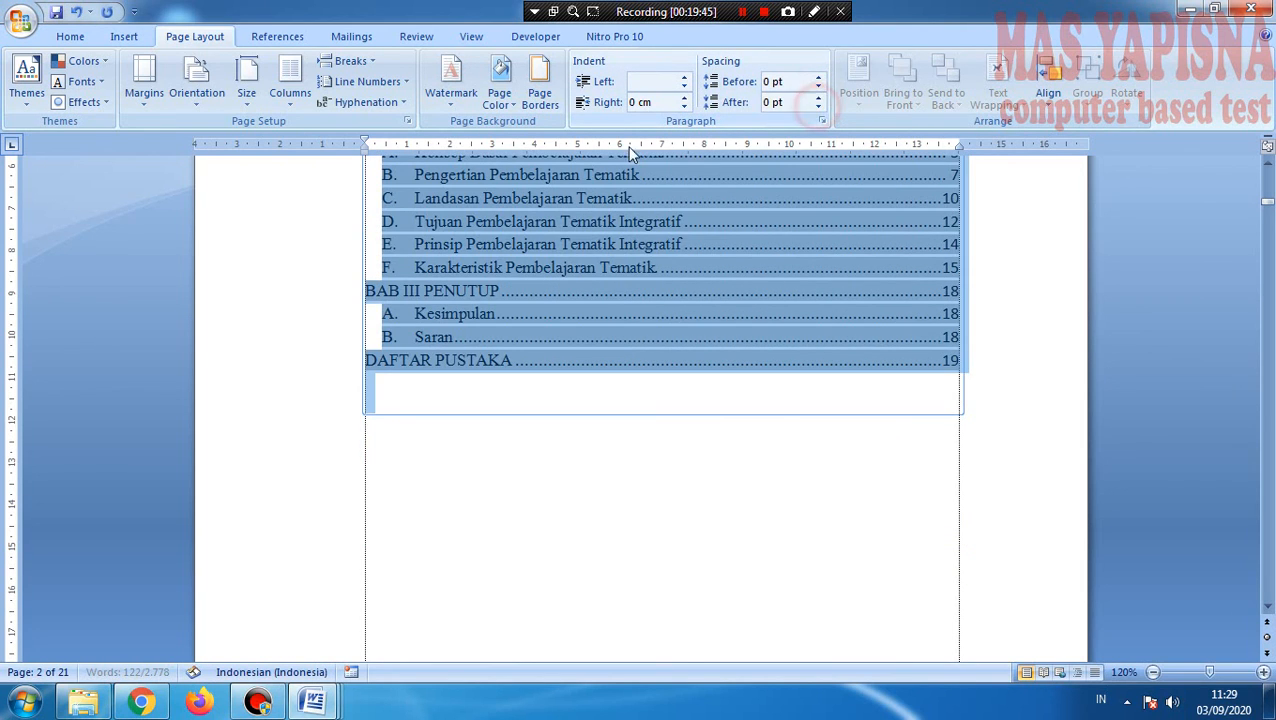
Step: Set the selected table of contents entries to Times New Roman, size 12, with double line spacing
click(70, 36)
click(271, 70)
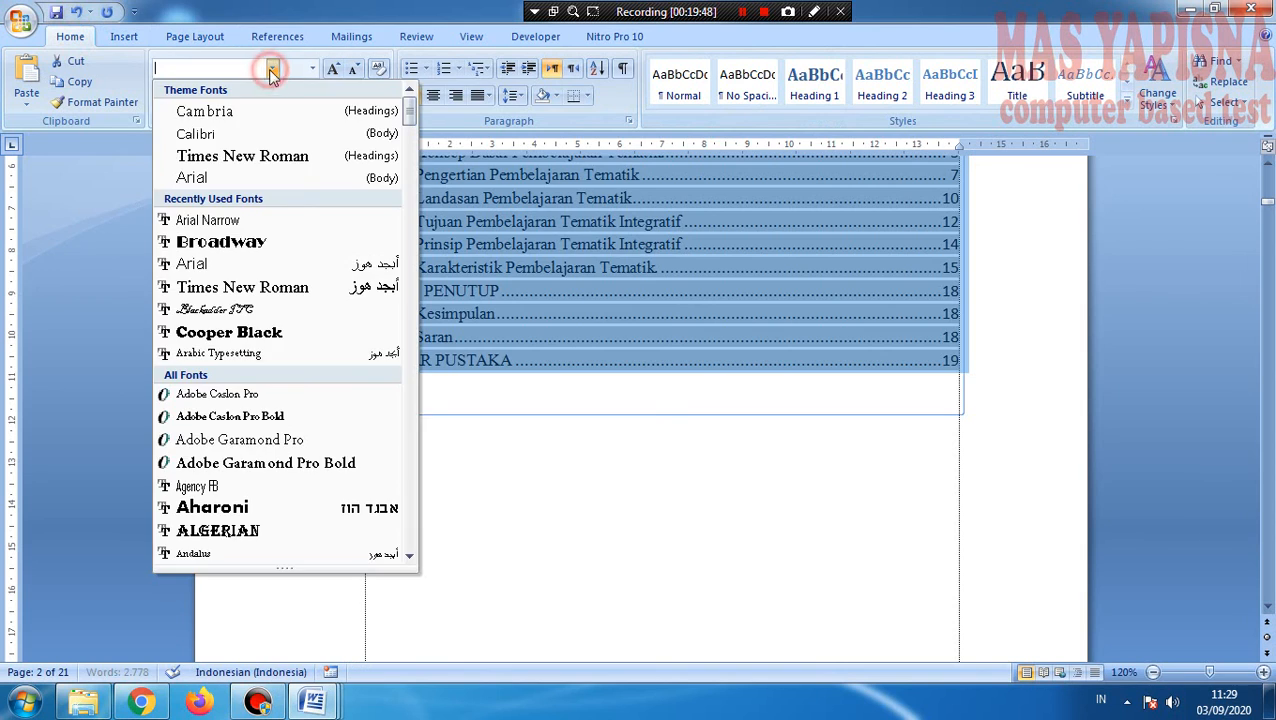
click(200, 125)
click(313, 69)
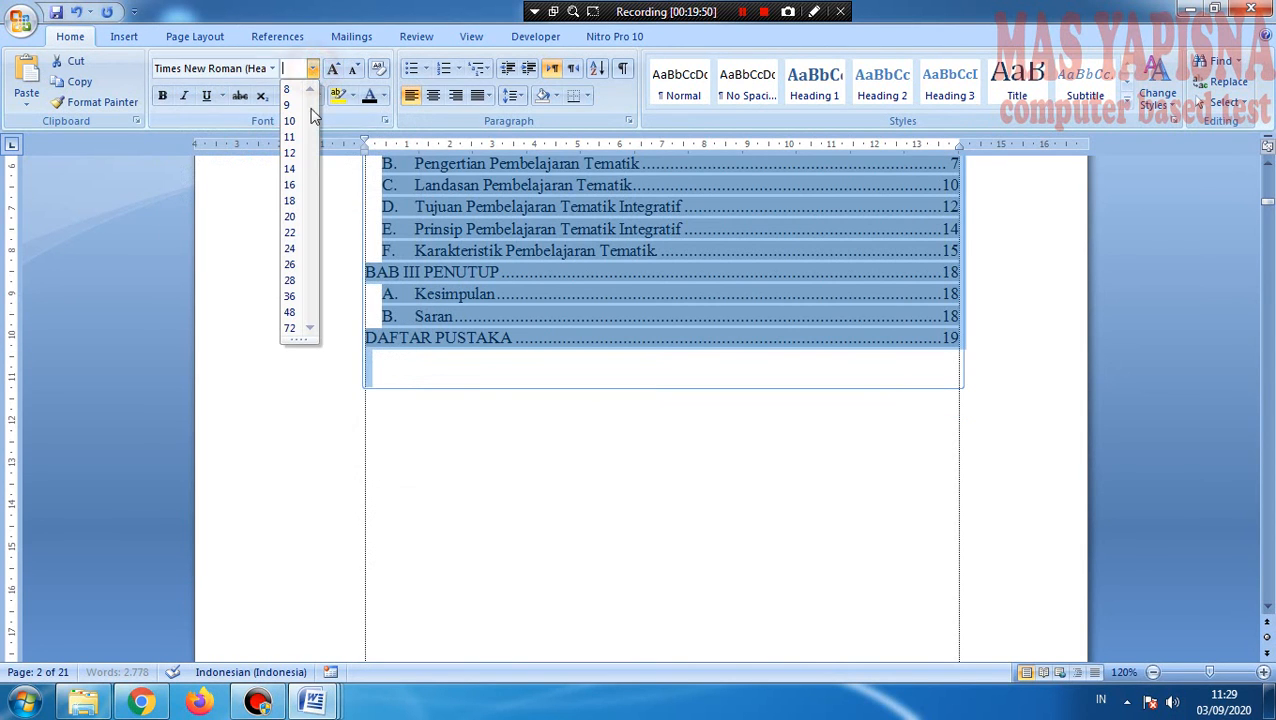
click(282, 158)
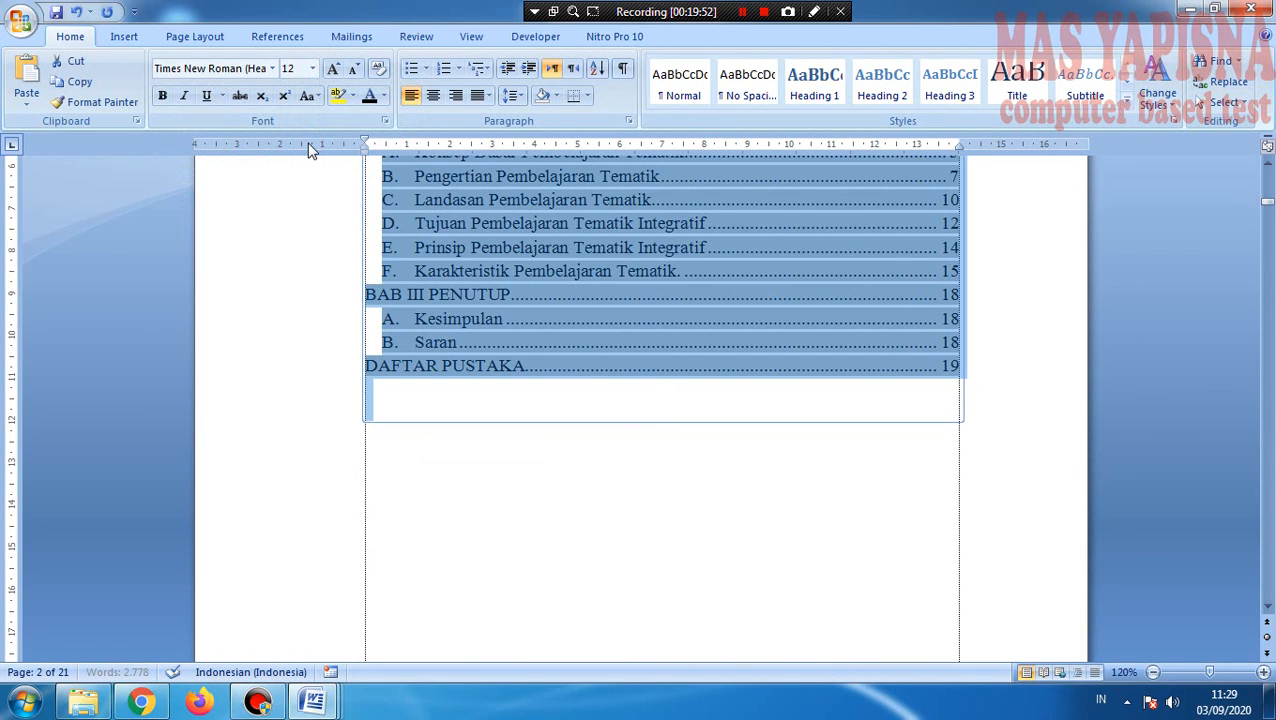
key(ctrl+2)
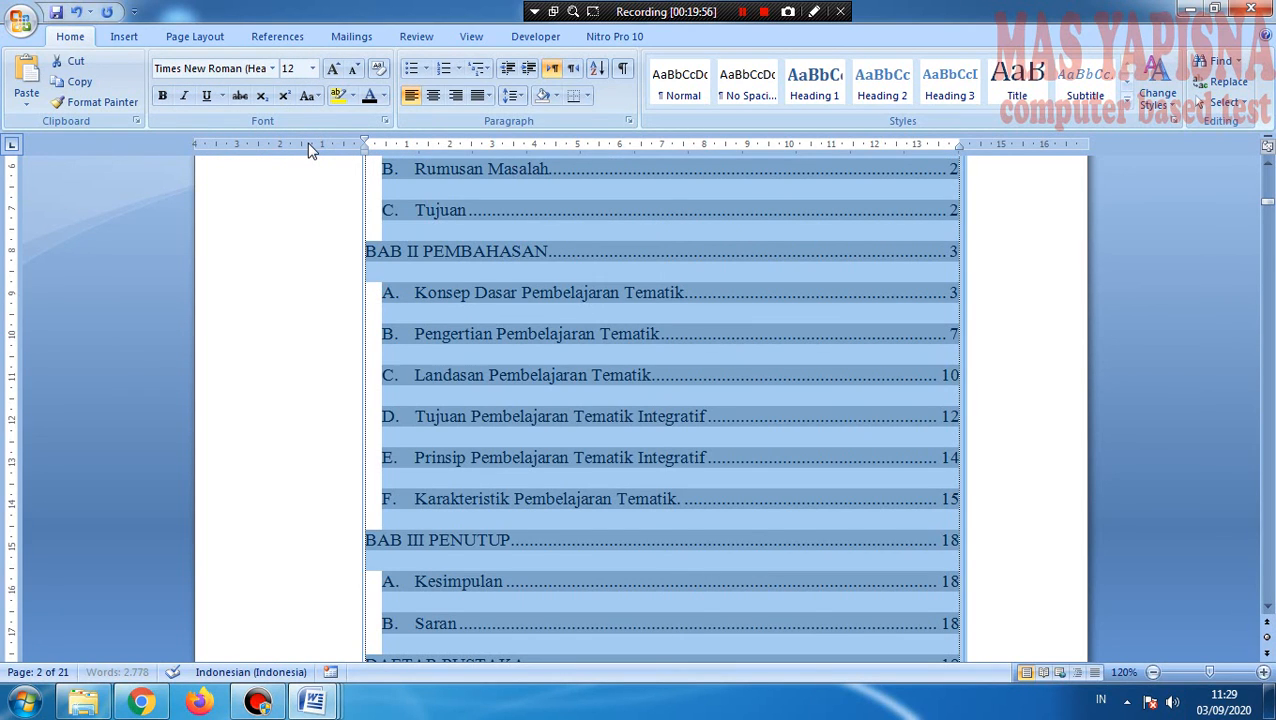
Step: Review the updated table of contents, the Roman page number below it and the start of BAB I
click(1003, 285)
scroll(513, 490, down, 5)
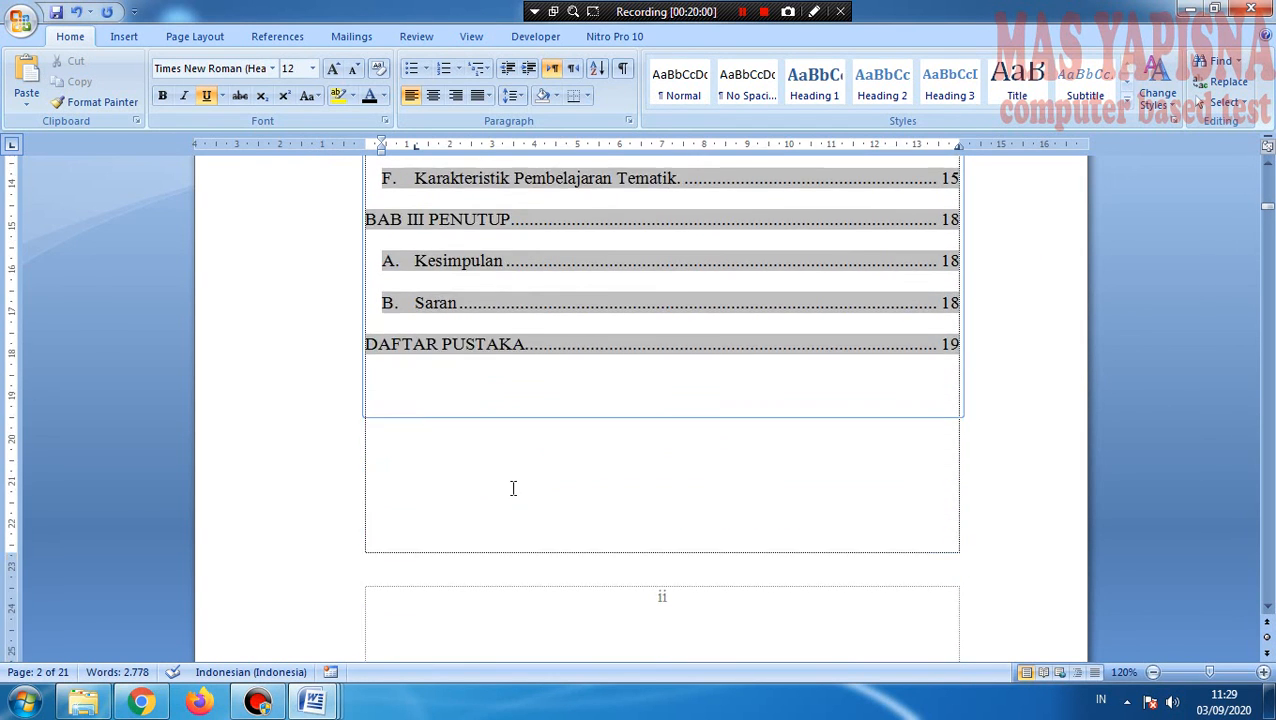
scroll(672, 472, up, 4)
scroll(672, 472, up, 7)
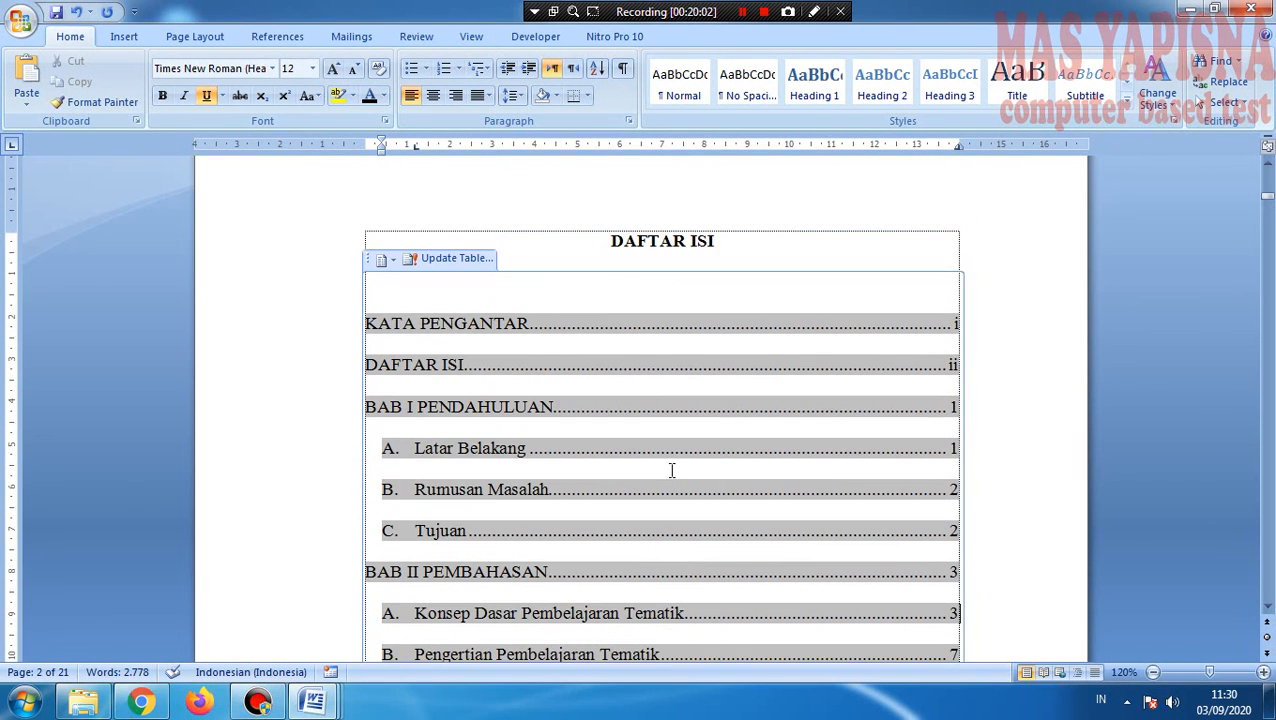
click(808, 252)
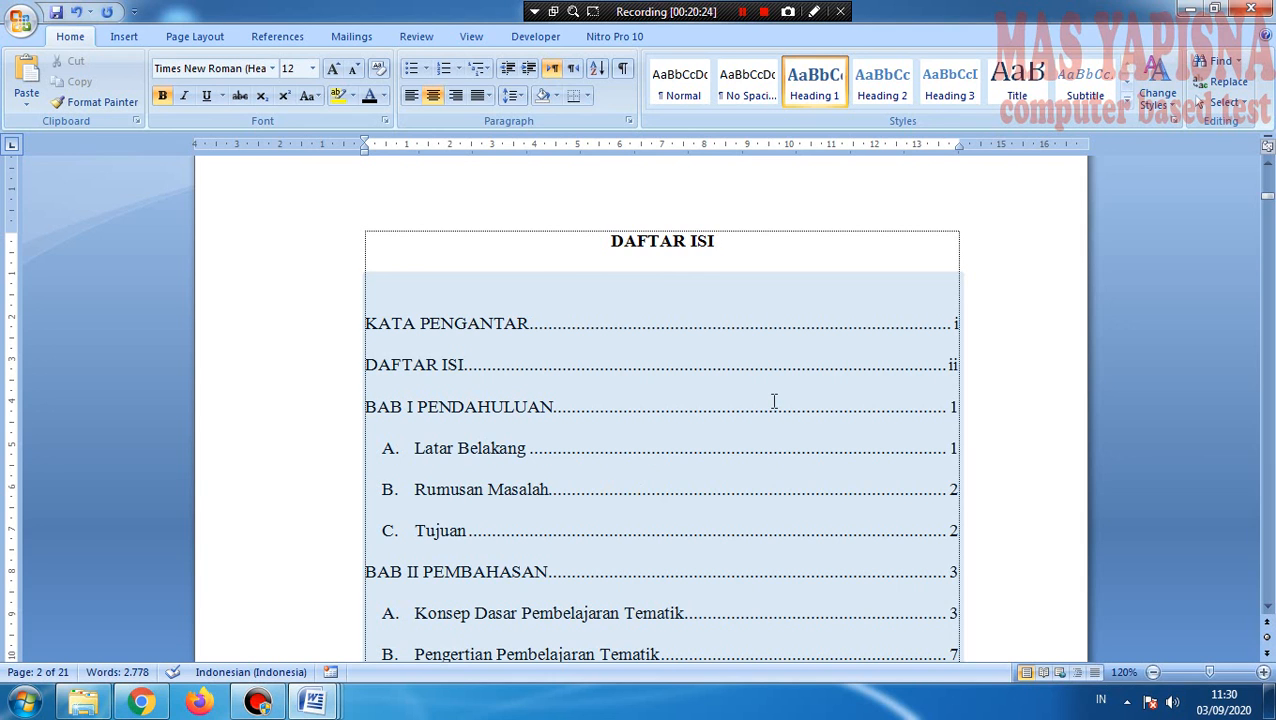
scroll(877, 270, down, 4)
click(1028, 404)
scroll(759, 482, down, 3)
scroll(759, 482, down, 2)
click(476, 373)
click(455, 477)
scroll(573, 495, down, 8)
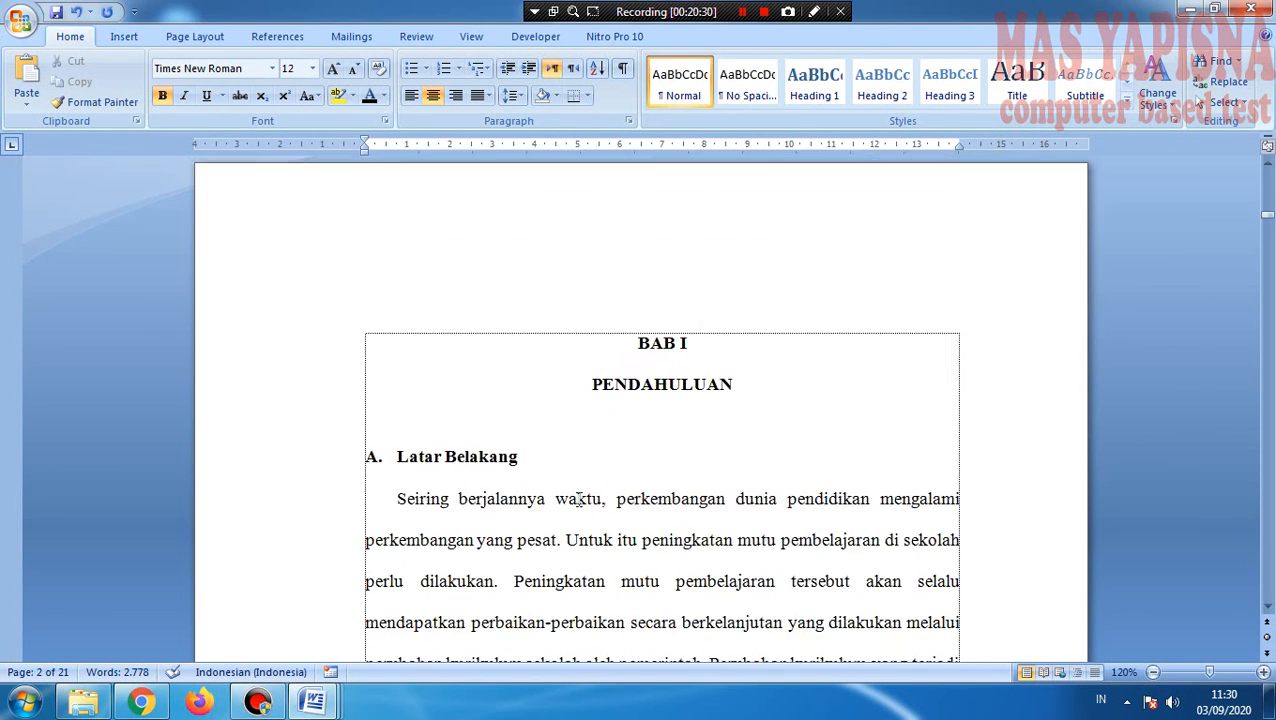
scroll(578, 498, down, 3)
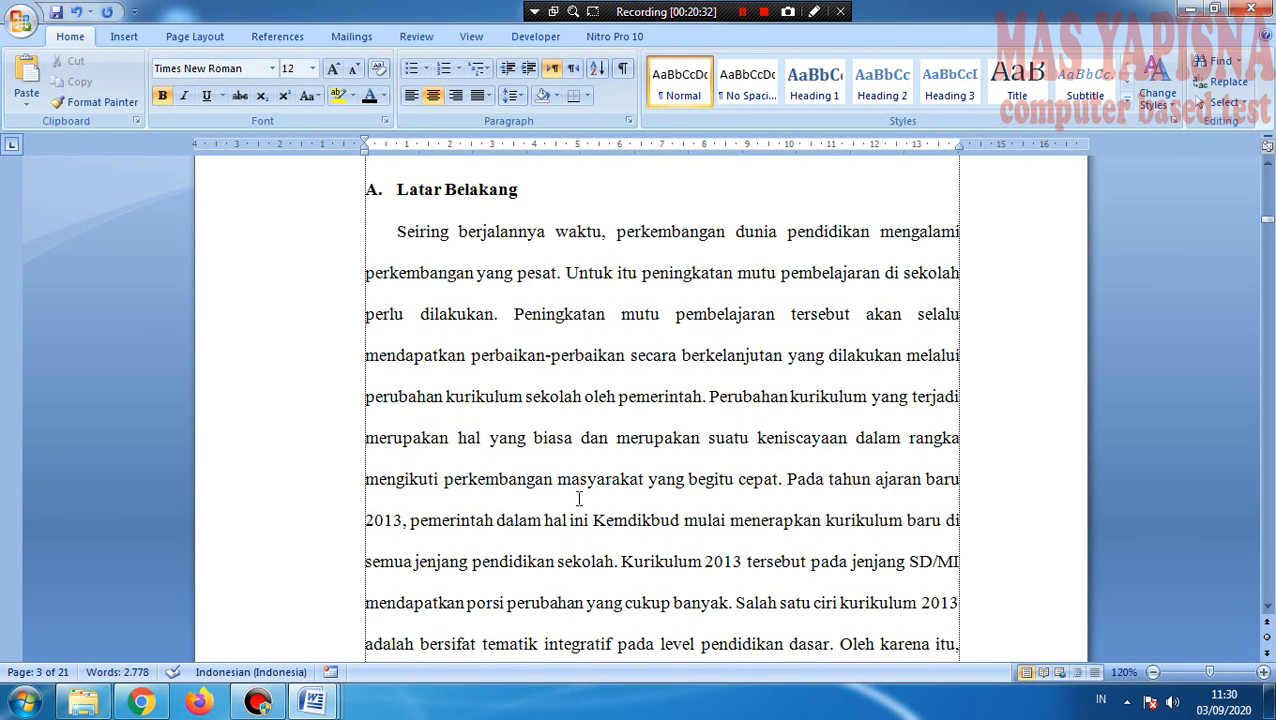
scroll(578, 498, up, 6)
scroll(578, 500, up, 6)
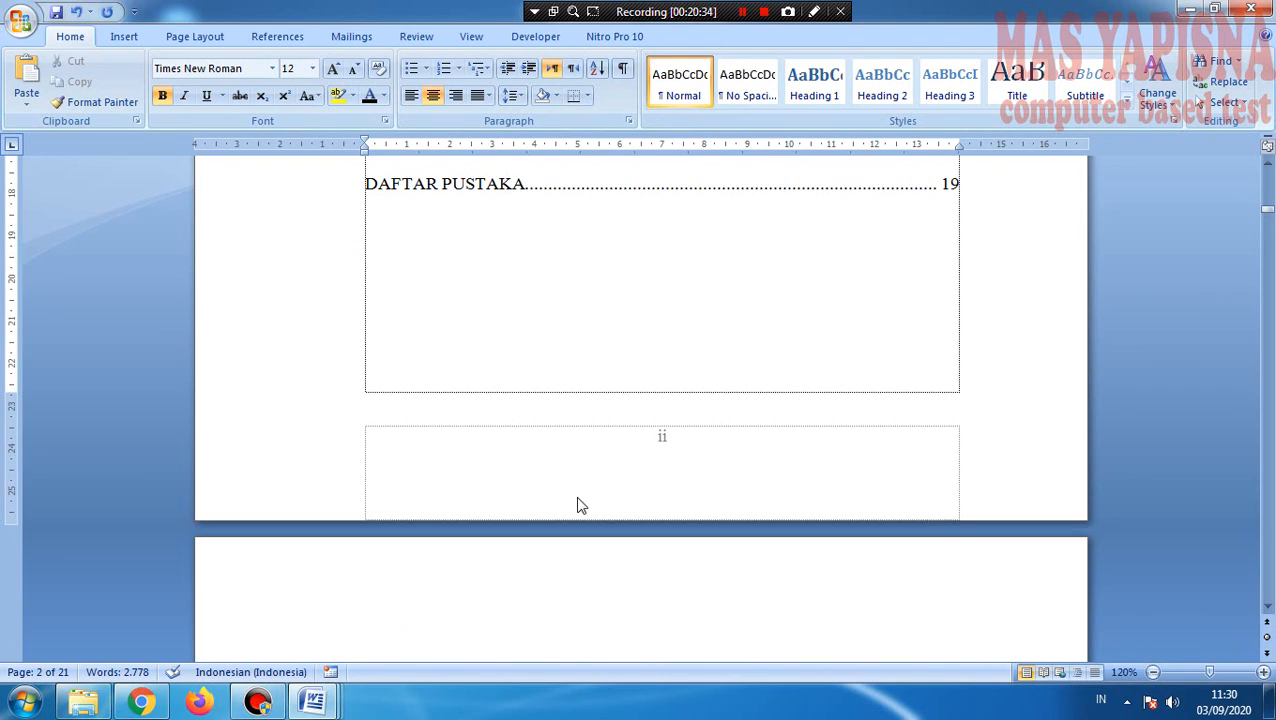
scroll(578, 498, up, 5)
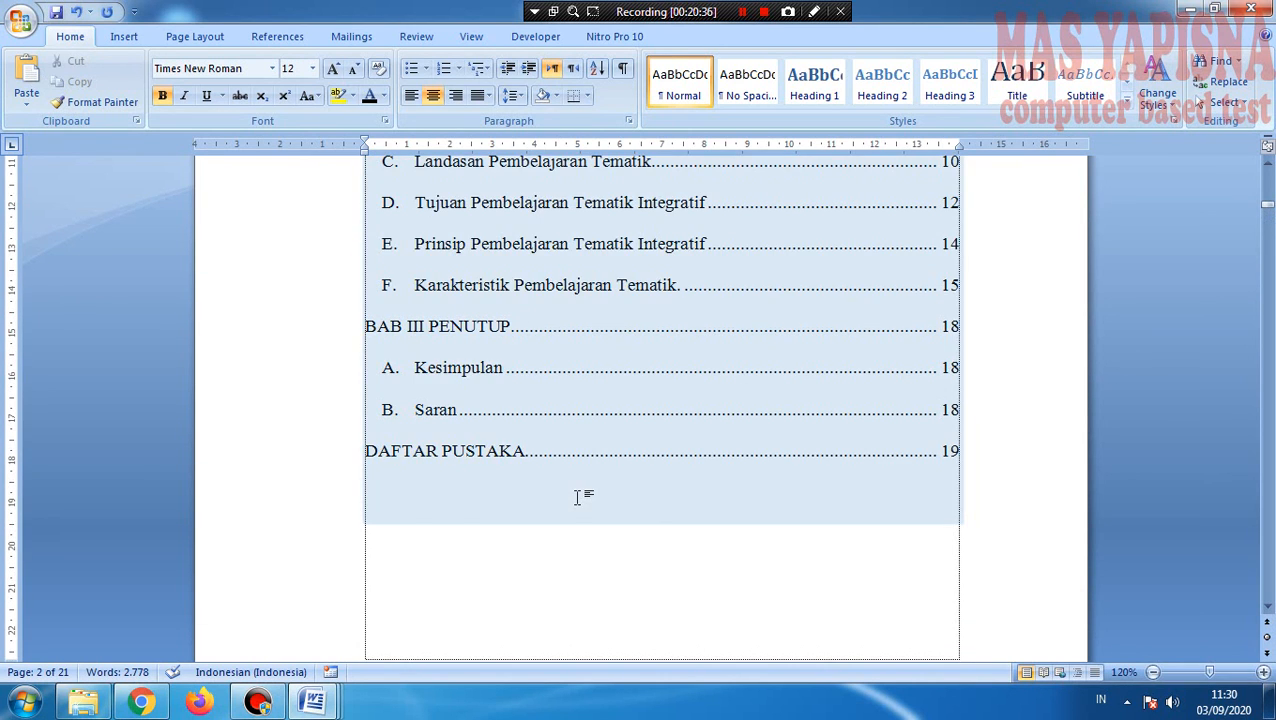
scroll(577, 497, down, 4)
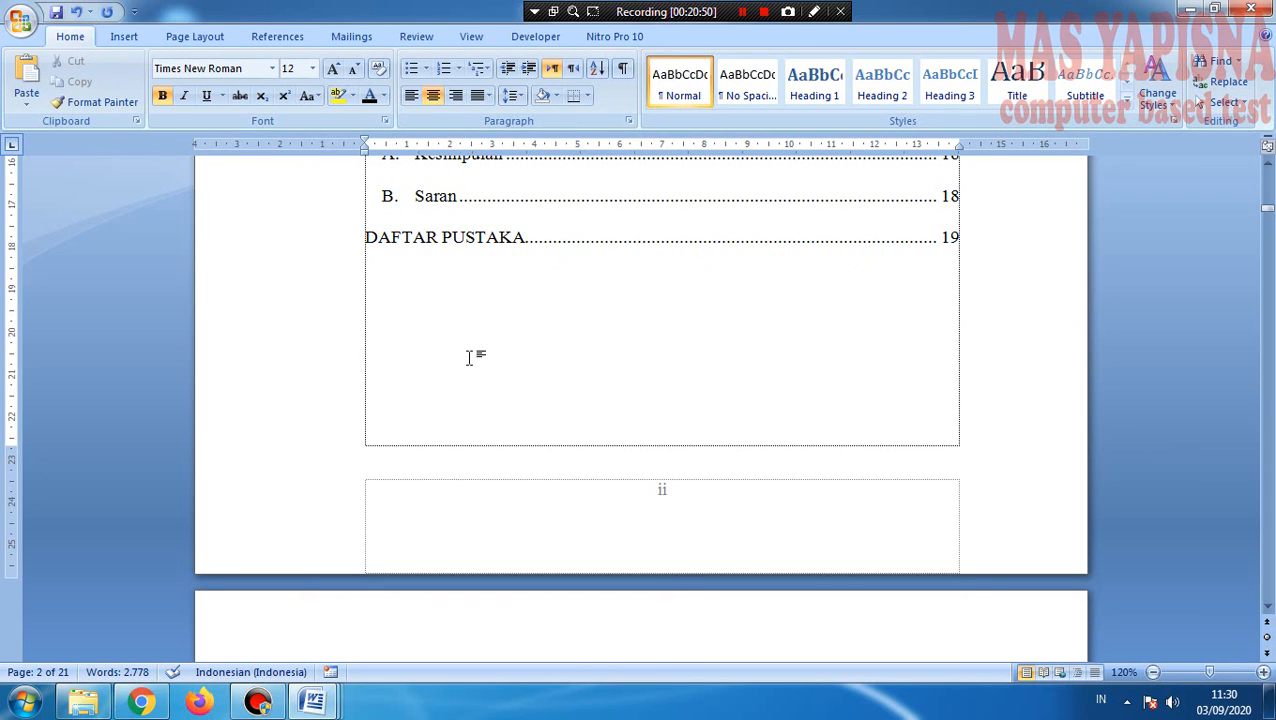
click(437, 378)
scroll(670, 280, up, 3)
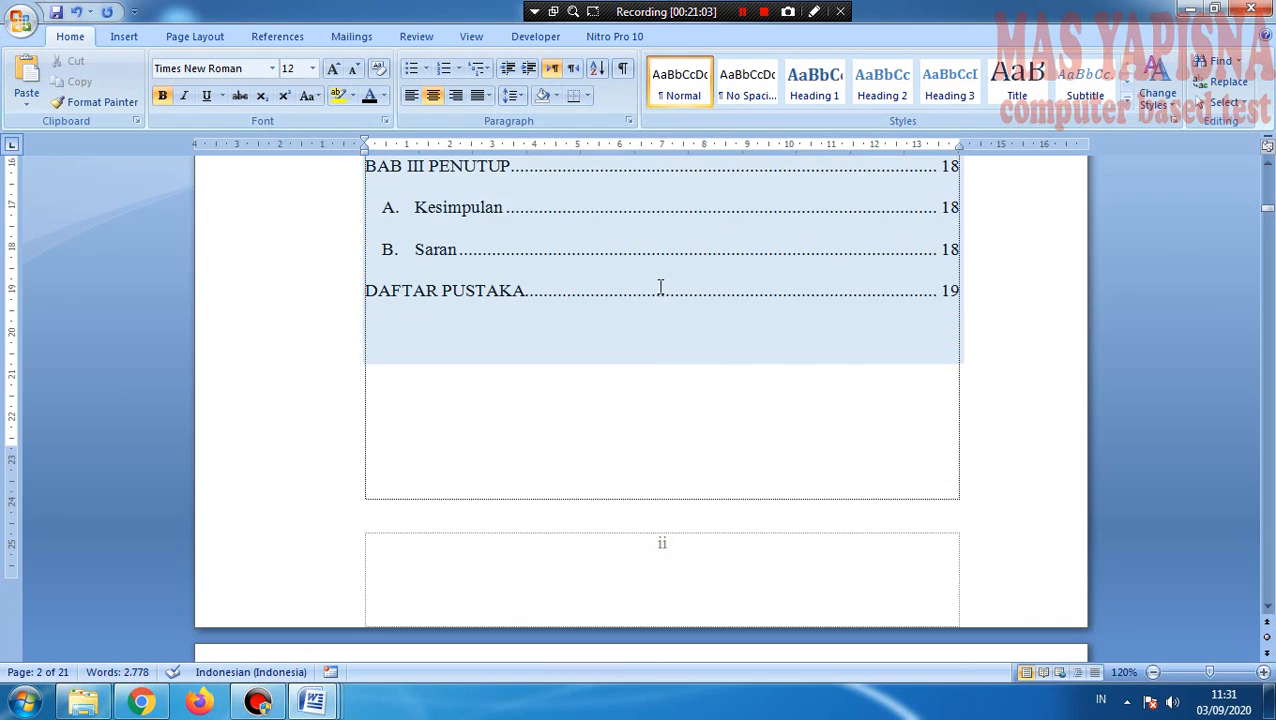